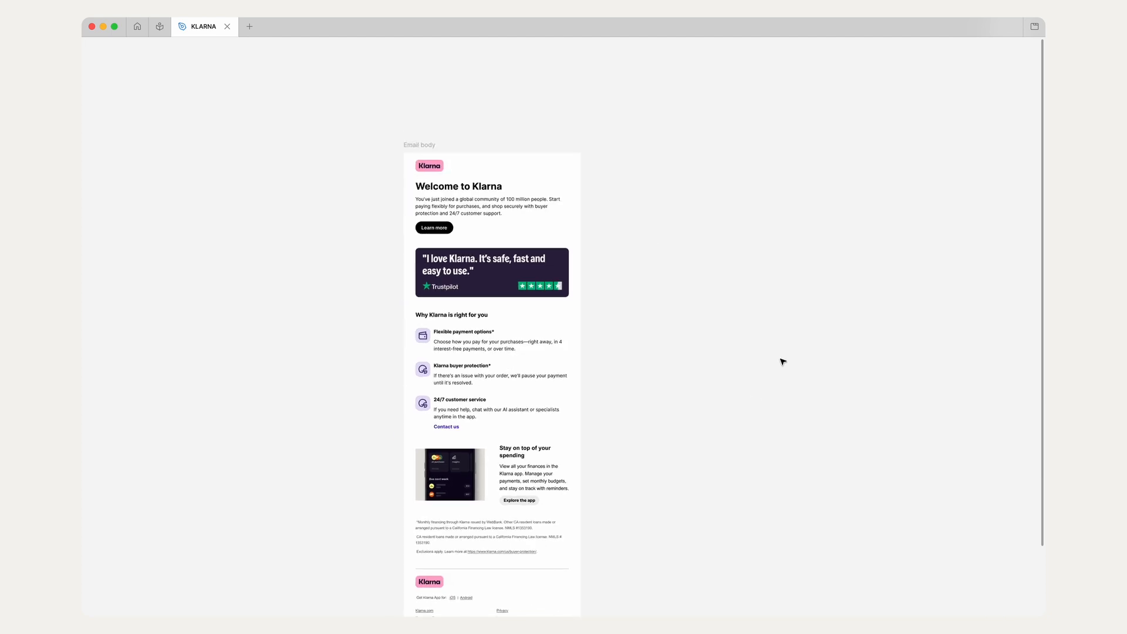
# Step: Show the hidden interface and preview the Email body frame with the Marka Email Generator plugin
pyautogui.press('super+backslash')
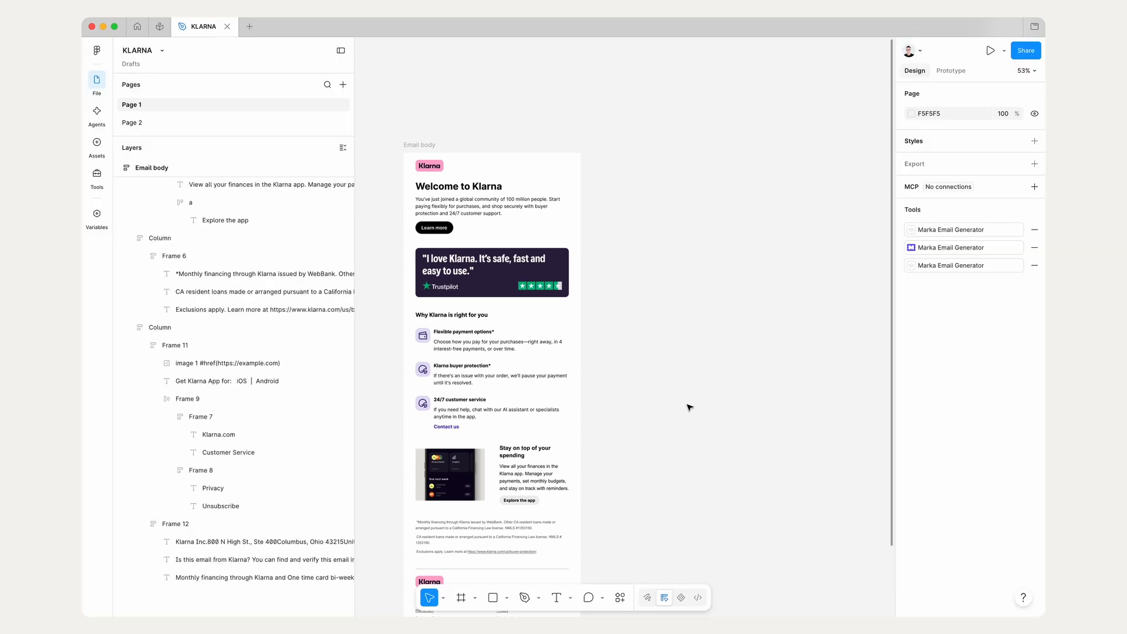
pyautogui.click(970, 249)
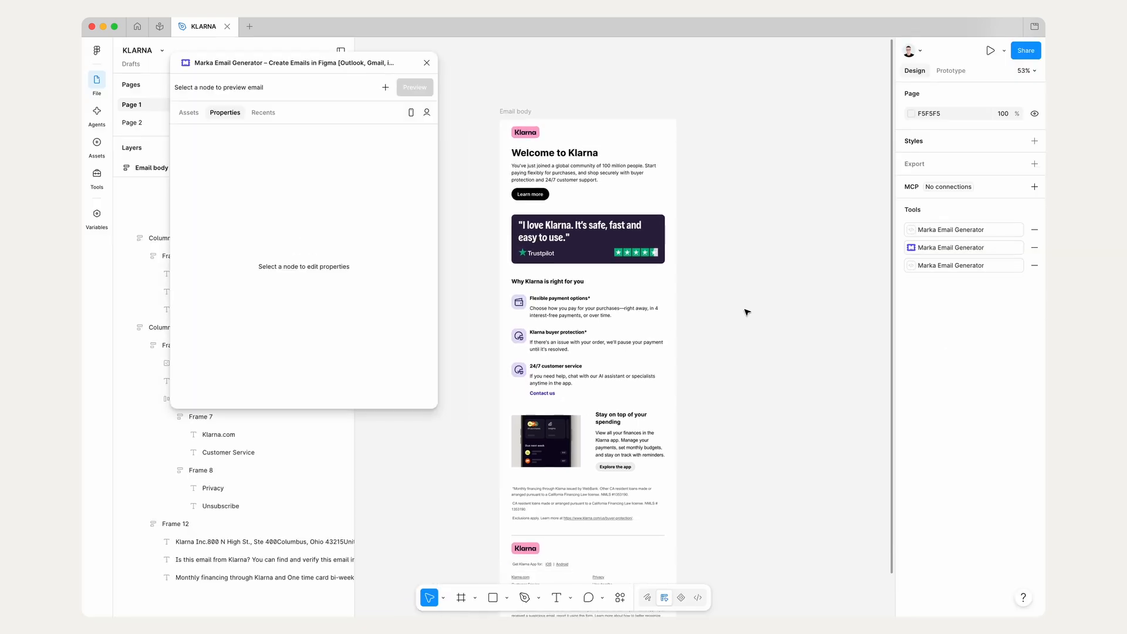
pyautogui.click(533, 120)
pyautogui.click(414, 87)
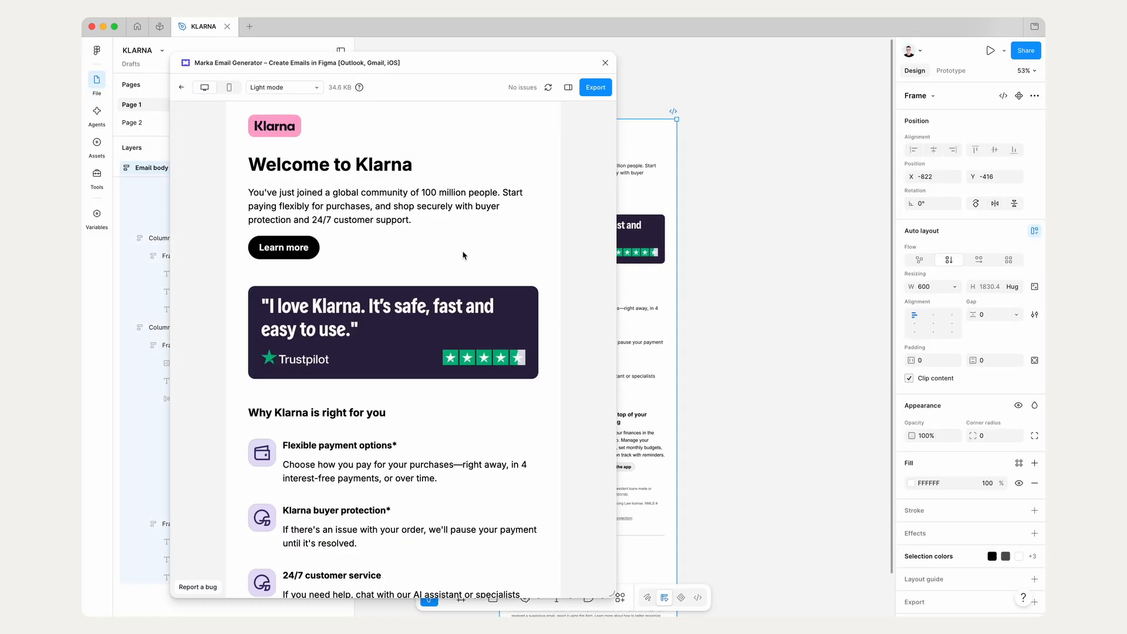
# Step: Check how the email preview adapts to a narrower and a wider plugin window, and close the plugin
pyautogui.scroll(-5, 525, 427)
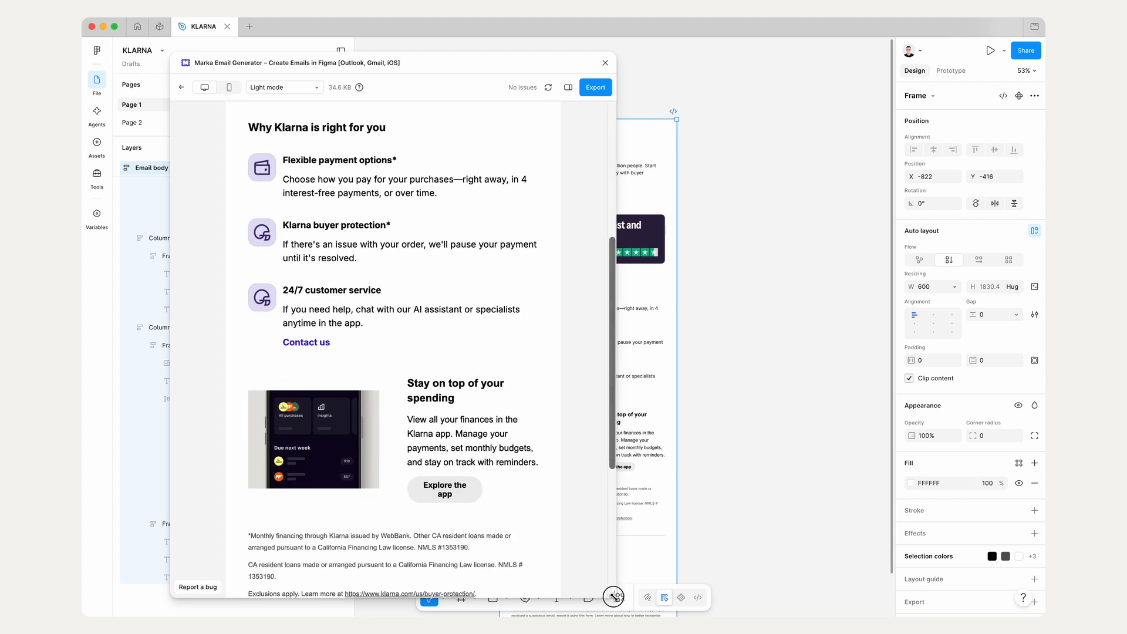
pyautogui.moveTo(611, 594); pyautogui.dragTo(407, 593)
pyautogui.scroll(-8, 322, 435)
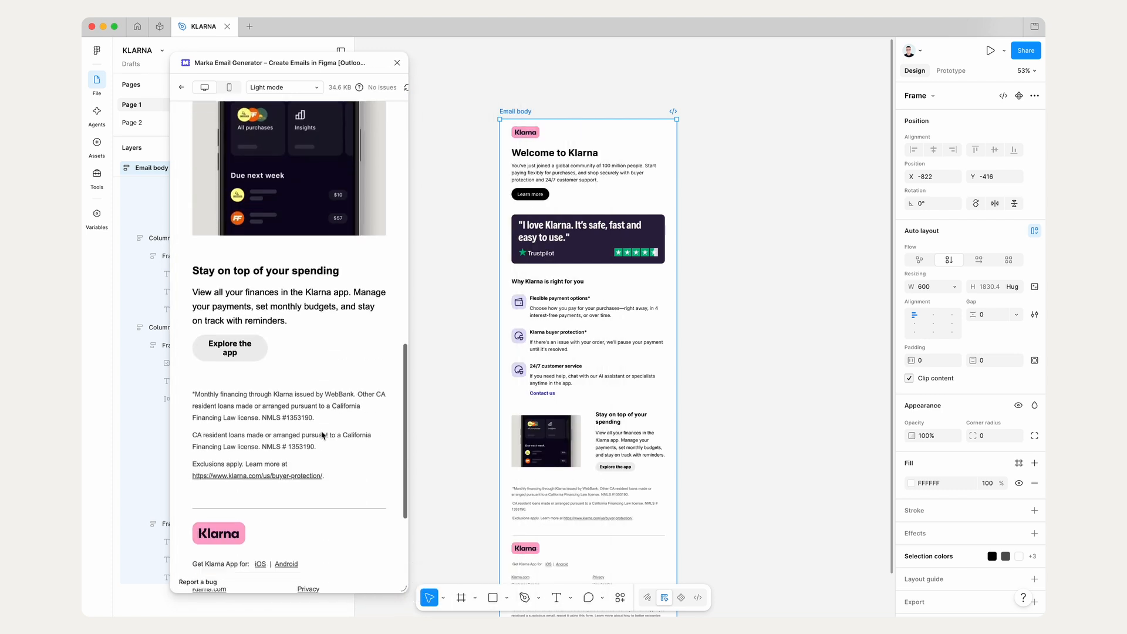
pyautogui.scroll(15, 323, 435)
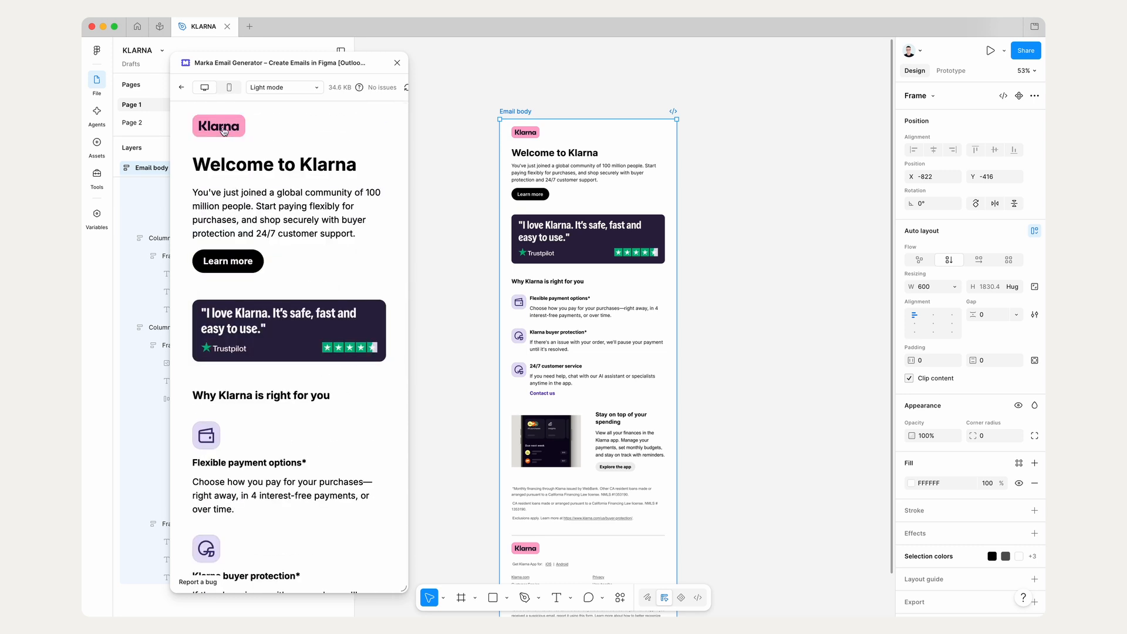
pyautogui.scroll(-3, 285, 244)
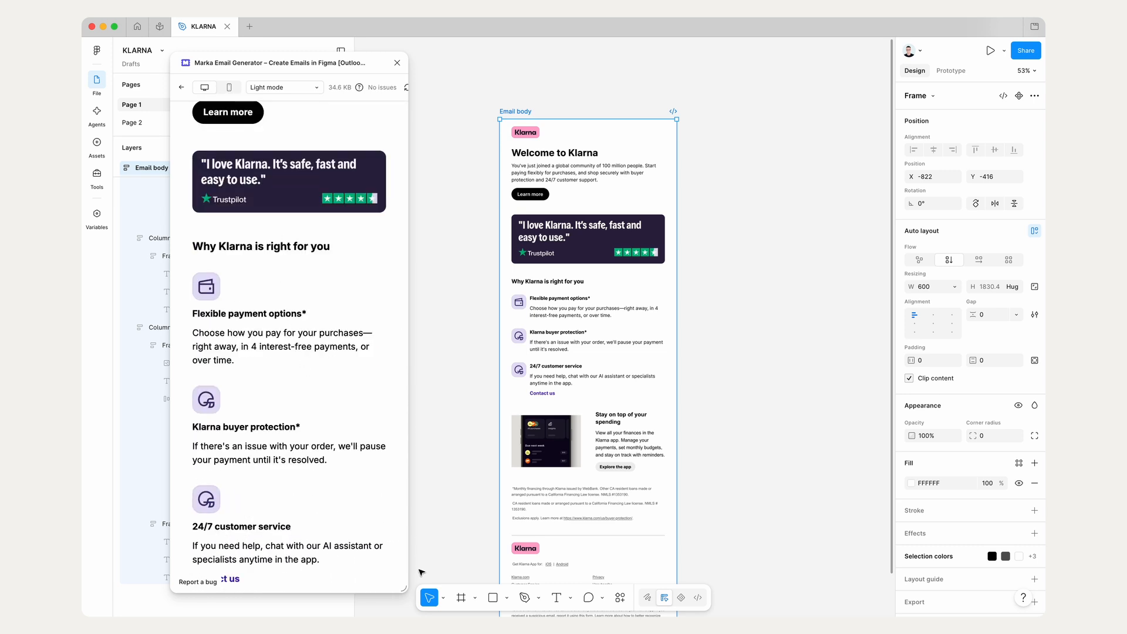
pyautogui.moveTo(403, 588); pyautogui.dragTo(665, 569)
pyautogui.click(657, 63)
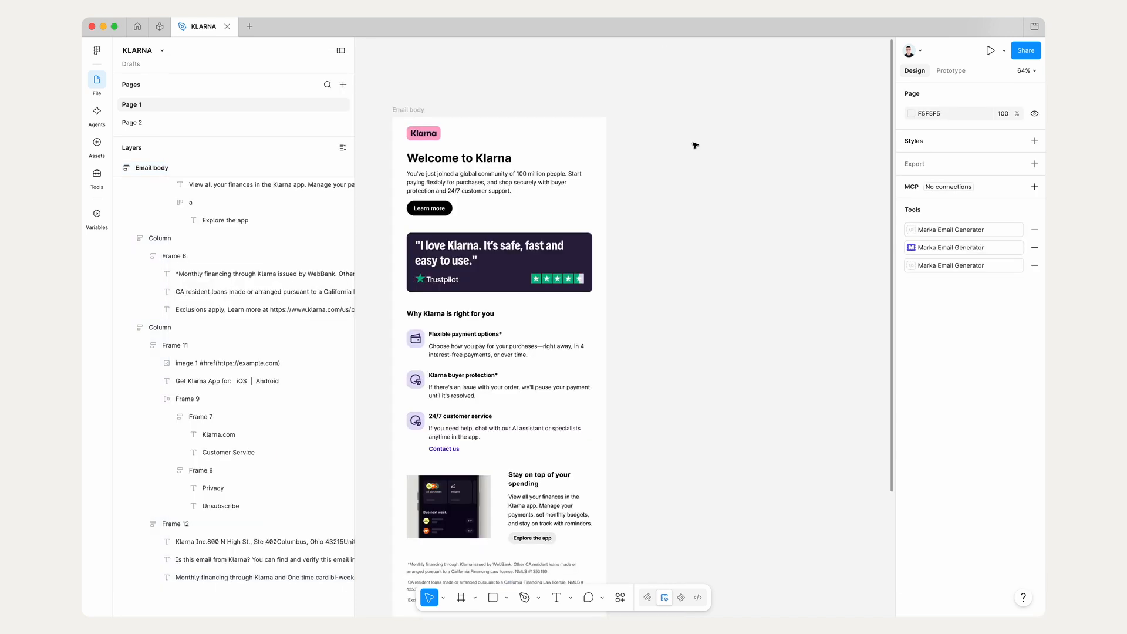
# Step: Place a copy of the email's Header section on the empty canvas beside the Email body frame
pyautogui.moveTo(506, 191); pyautogui.dragTo(717, 191)
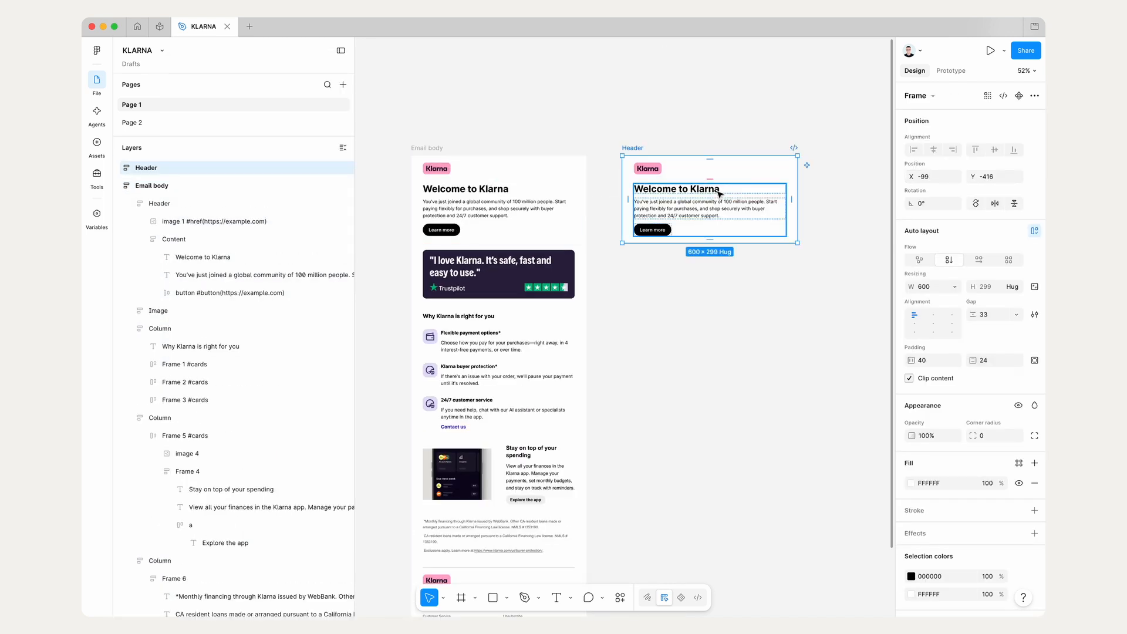
pyautogui.click(711, 324)
pyautogui.hscroll(1, 711, 324)
pyautogui.scroll(1, 711, 324)
pyautogui.hscroll(1, 714, 327)
pyautogui.scroll(1, 714, 327)
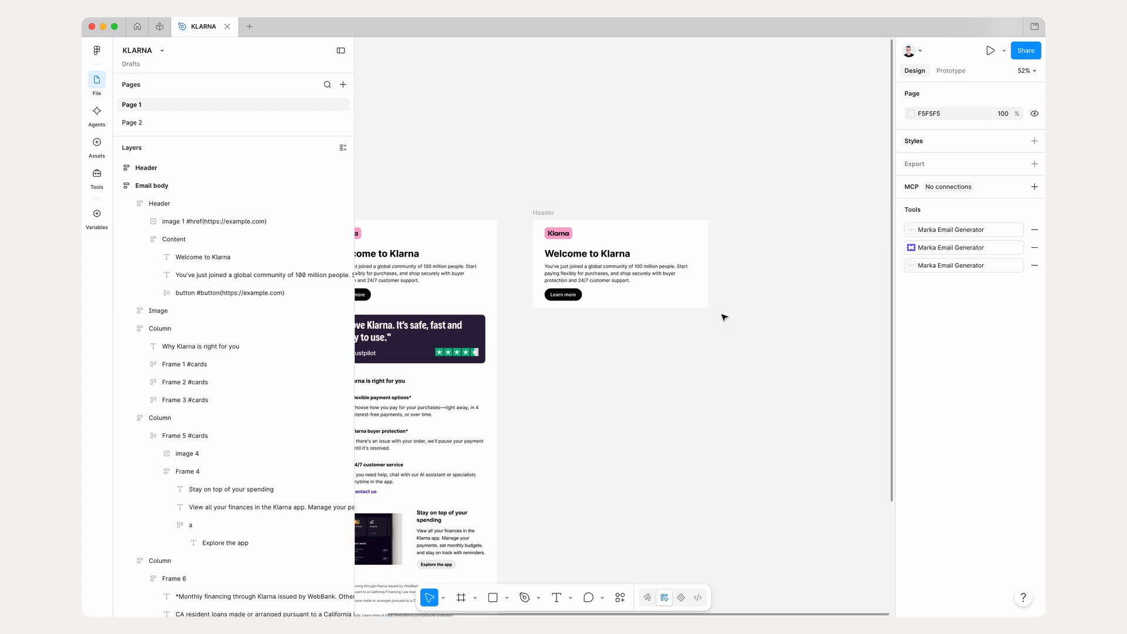
# Step: Copy the logo, heading, paragraph and Learn more button individually from the standalone Header onto the canvas beside it
pyautogui.click(561, 233)
pyautogui.moveTo(561, 235); pyautogui.dragTo(762, 234)
pyautogui.doubleClick(610, 255)
pyautogui.keyDown('shift'); pyautogui.click(560, 273); pyautogui.keyUp('shift')
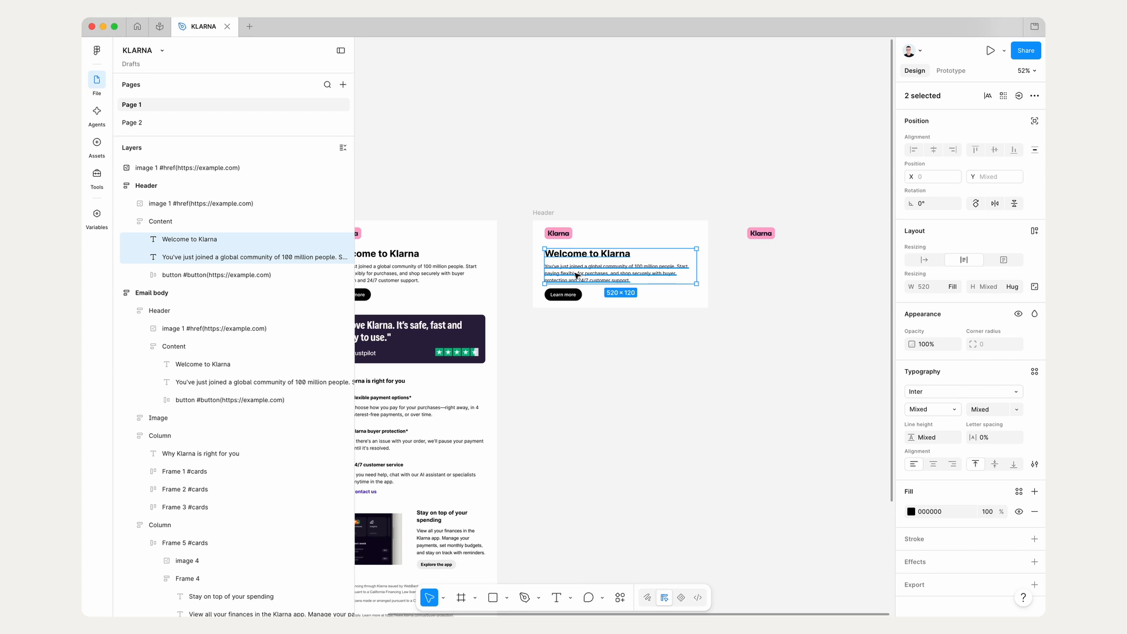
pyautogui.moveTo(560, 273); pyautogui.dragTo(759, 272)
pyautogui.click(562, 294)
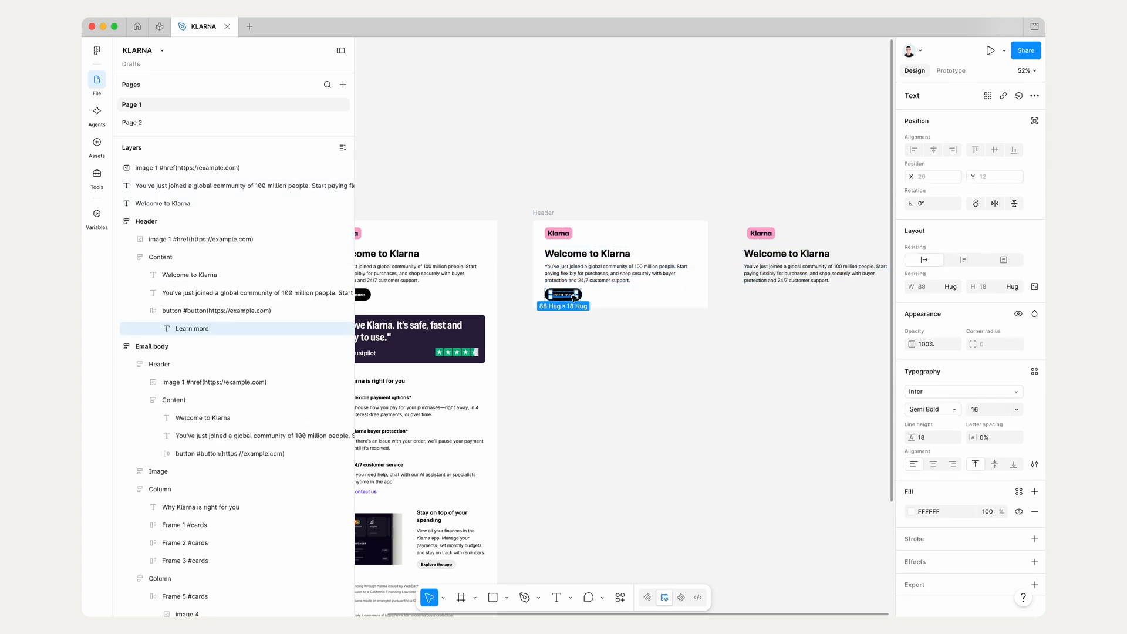
pyautogui.moveTo(563, 294); pyautogui.dragTo(773, 296)
pyautogui.scroll(5, 773, 296)
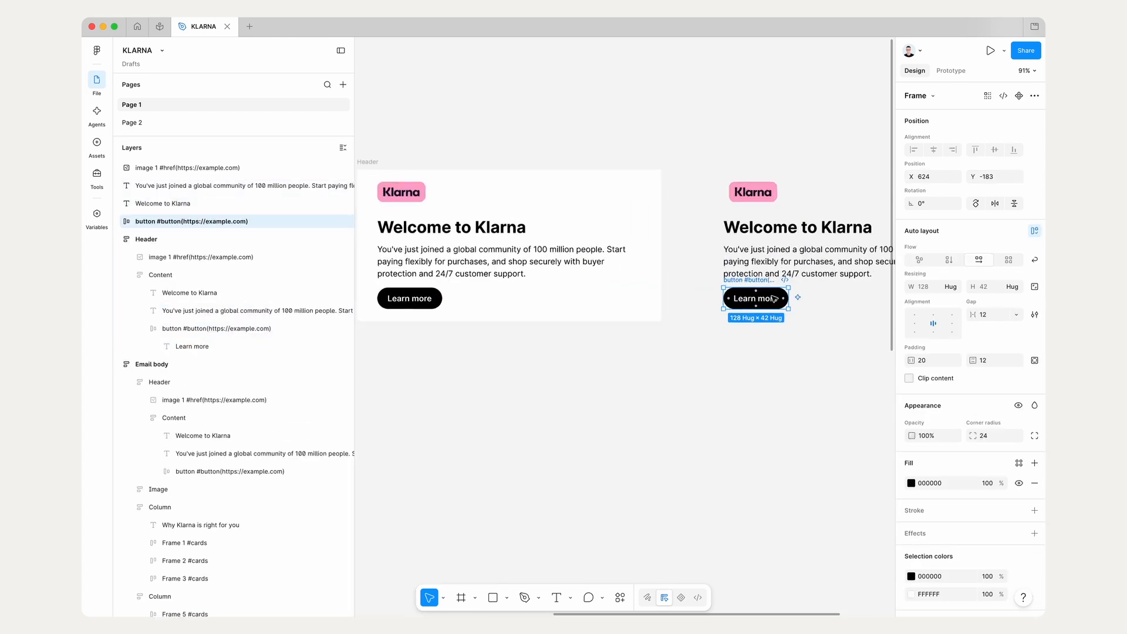
# Step: Move the loose heading and paragraph slightly up from the button, and shift the Klarna logo up to match
pyautogui.click(479, 218)
pyautogui.click(496, 252)
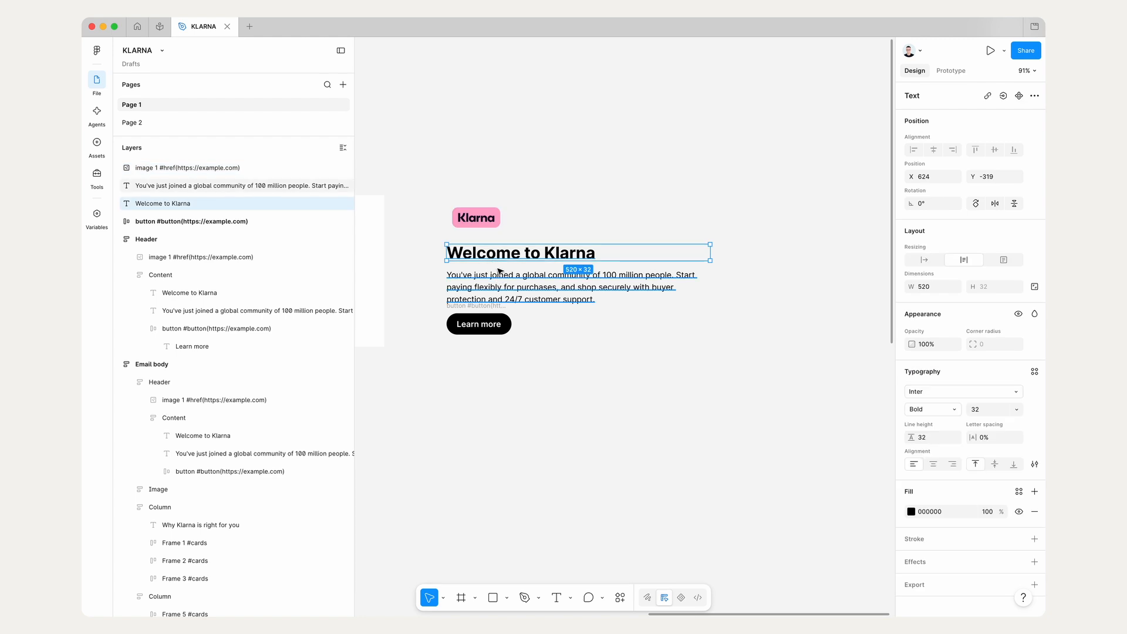
pyautogui.click(513, 291)
pyautogui.keyDown('shift'); pyautogui.click(490, 253); pyautogui.keyUp('shift')
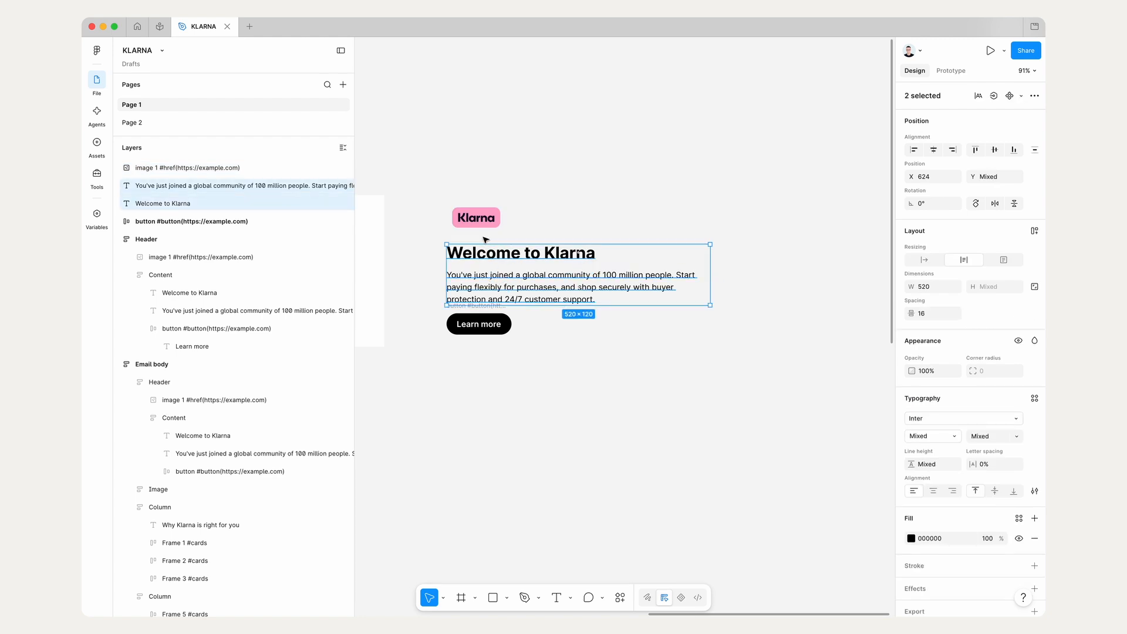
pyautogui.keyDown('shift'); pyautogui.click(473, 218); pyautogui.keyUp('shift')
pyautogui.moveTo(473, 219); pyautogui.dragTo(473, 206)
pyautogui.click(479, 324)
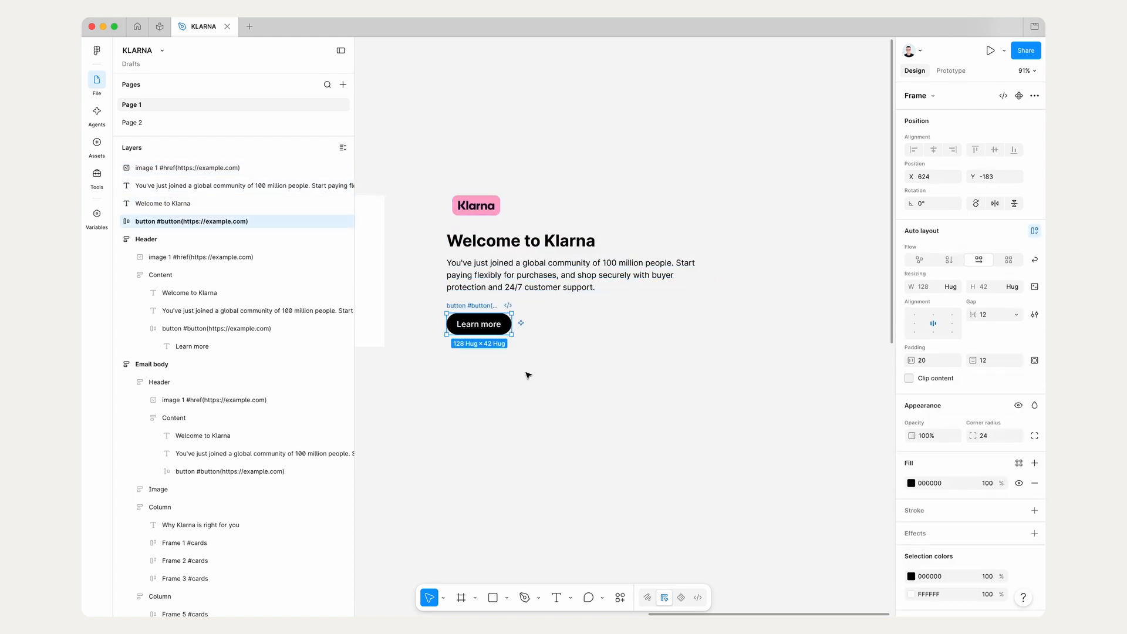
pyautogui.click(528, 376)
# Step: Wrap the loose logo, heading, paragraph and Learn more button together in one vertical auto layout frame
pyautogui.scroll(-3, 528, 376)
pyautogui.hscroll(-3, 540, 391)
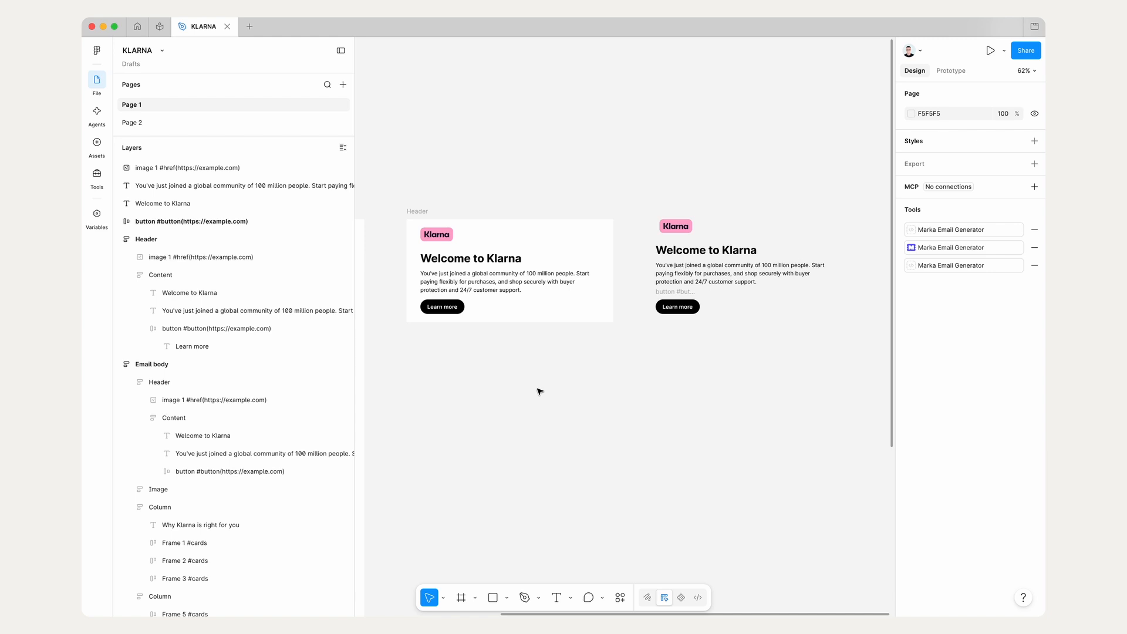
pyautogui.hscroll(5, 539, 391)
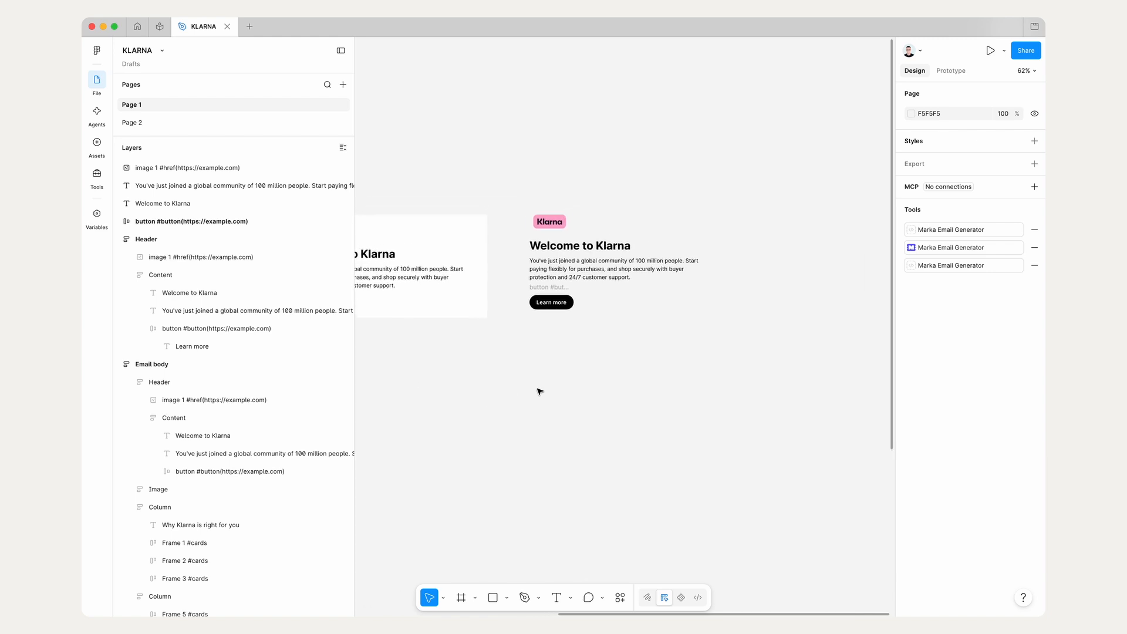
pyautogui.hscroll(2, 539, 392)
pyautogui.scroll(2, 540, 391)
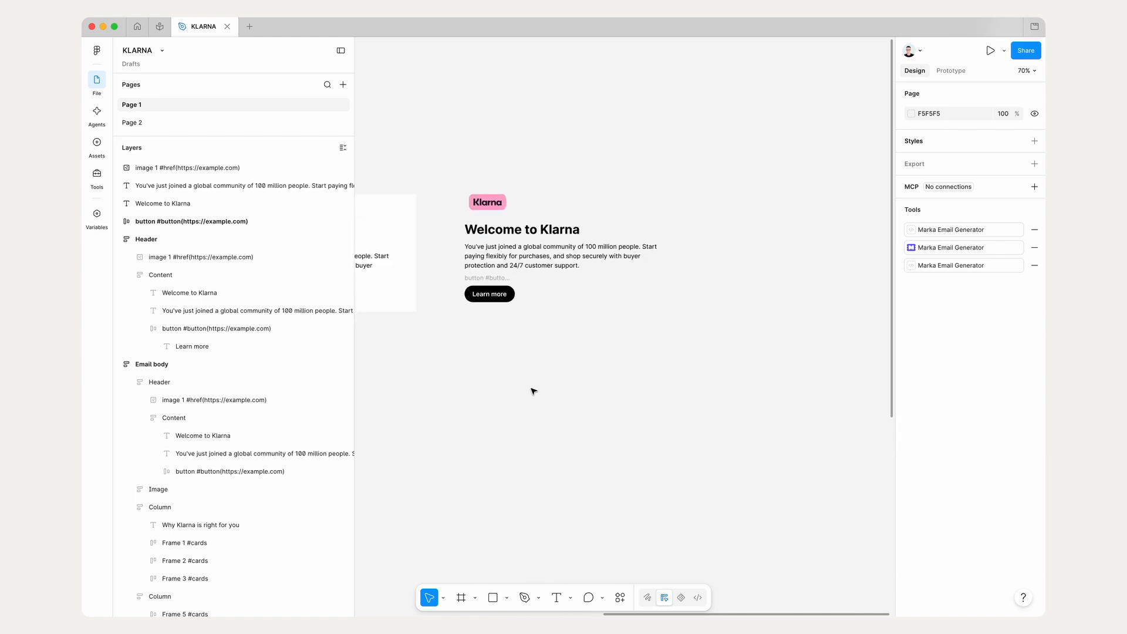
pyautogui.click(474, 279)
pyautogui.scroll(4, 474, 279)
pyautogui.keyDown('shift'); pyautogui.click(477, 258); pyautogui.keyUp('shift')
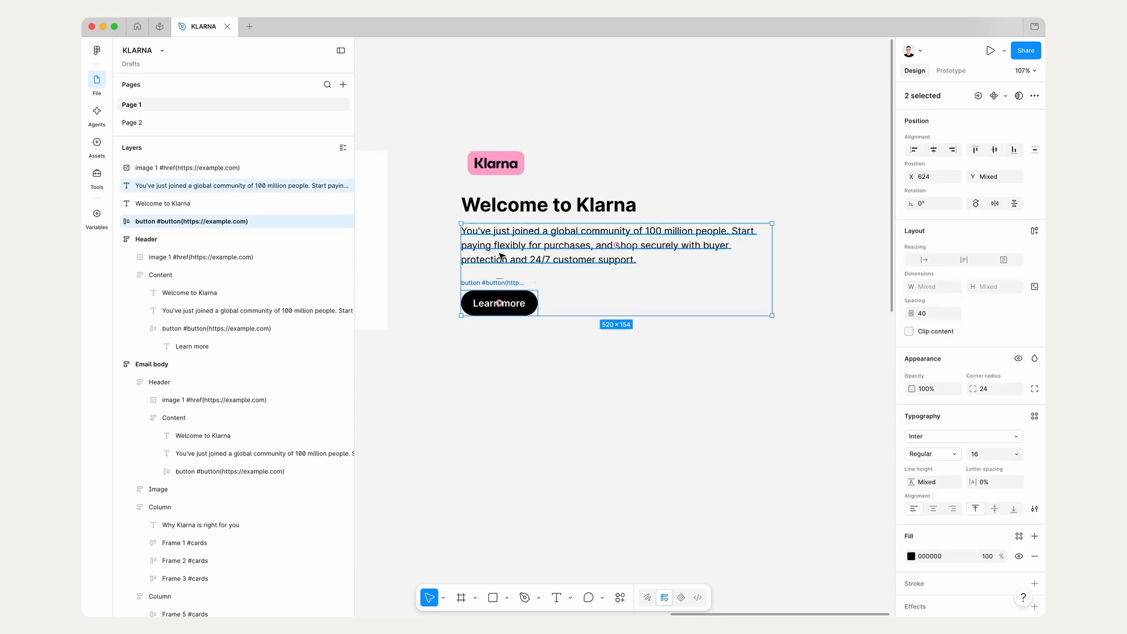
pyautogui.keyDown('shift'); pyautogui.click(480, 206); pyautogui.keyUp('shift')
pyautogui.keyDown('shift'); pyautogui.click(490, 162); pyautogui.keyUp('shift')
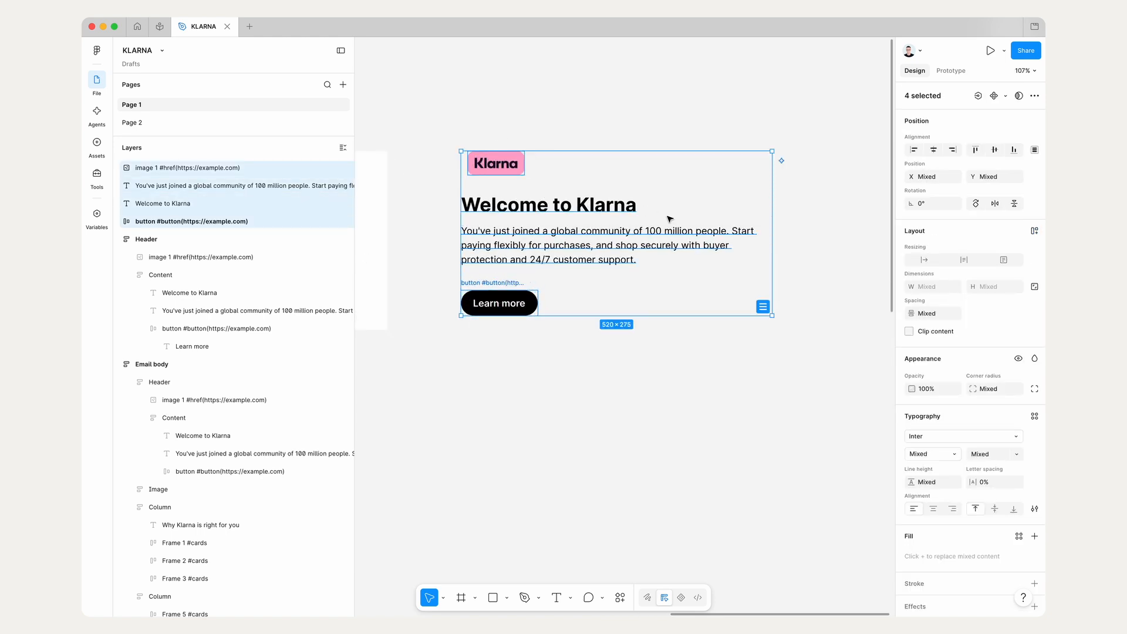
pyautogui.click(1036, 233)
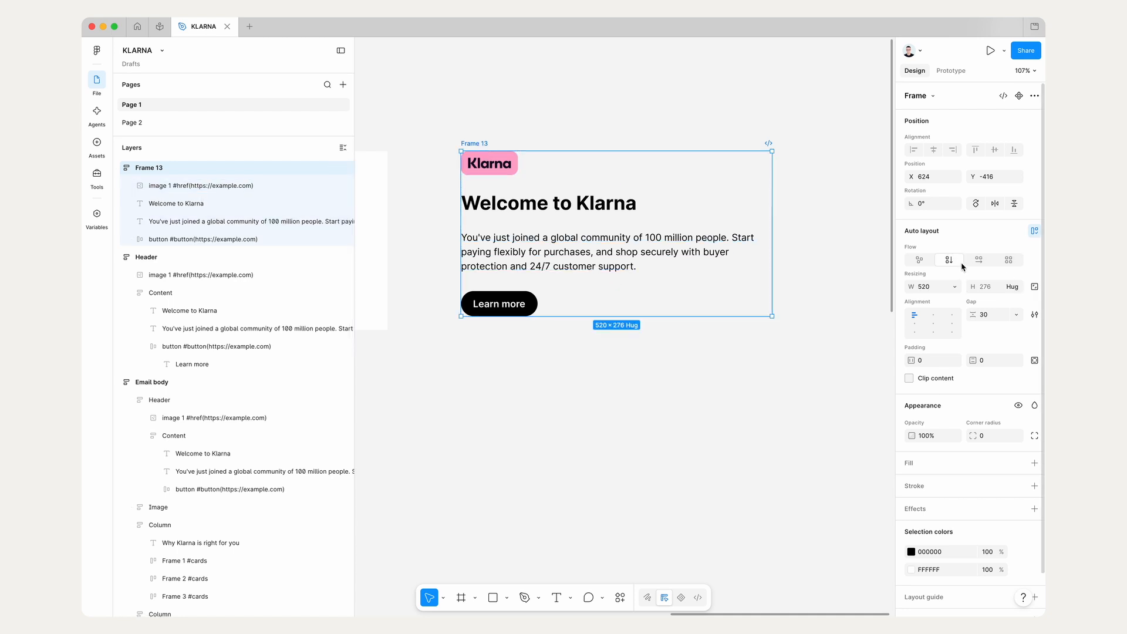
# Step: Rename the new auto layout frame to Content
pyautogui.doubleClick(477, 143)
pyautogui.write('Con')
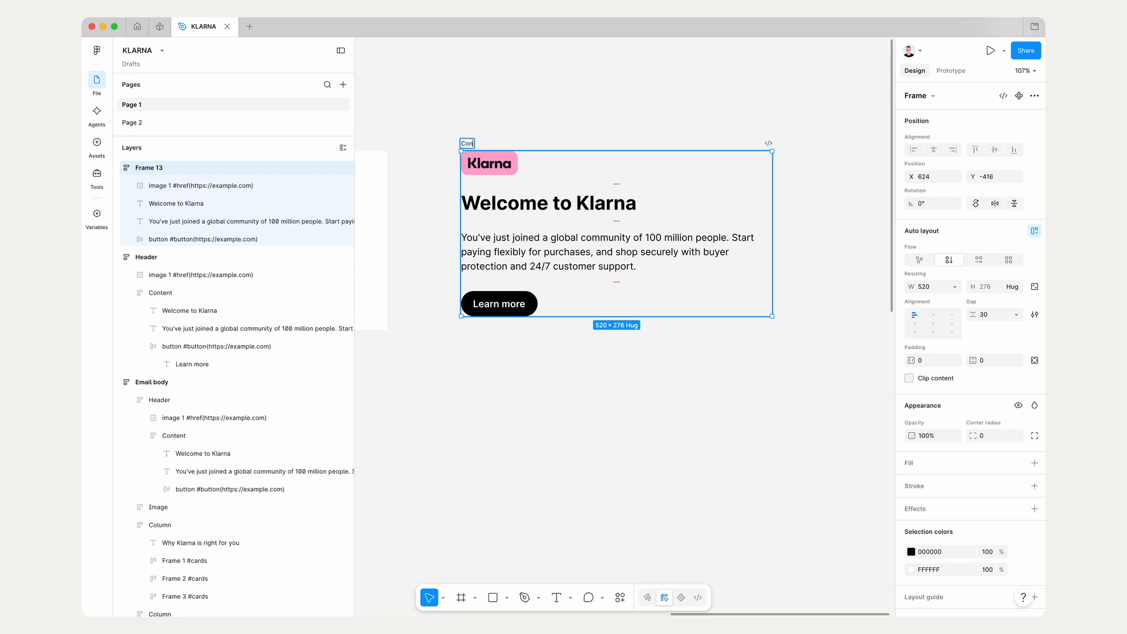
pyautogui.write('tent')
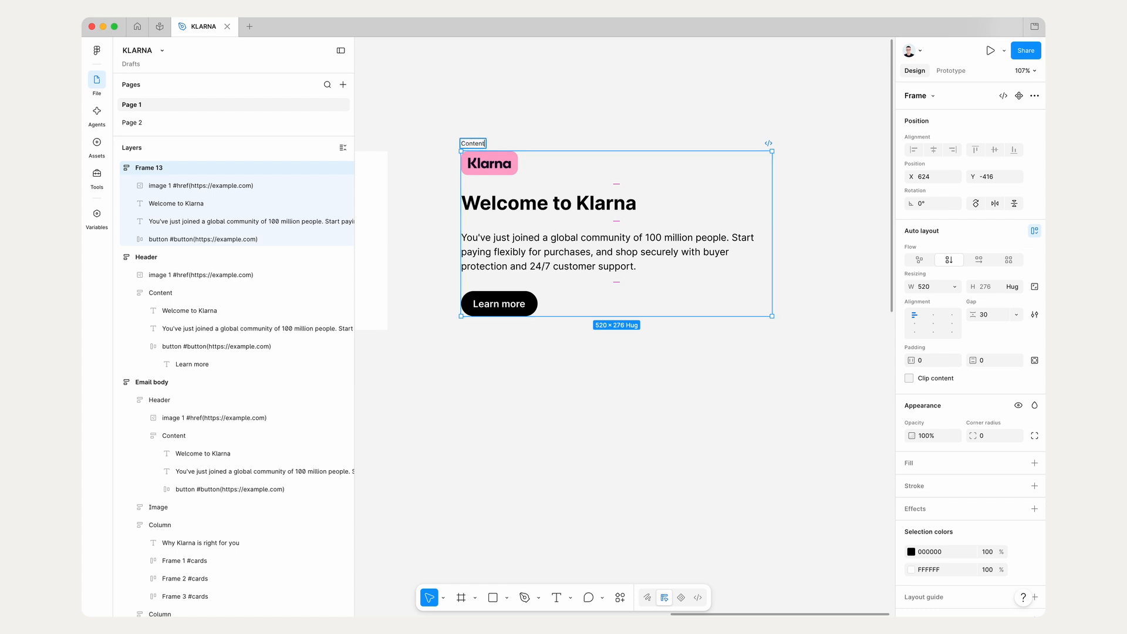
pyautogui.press('Return')
# Step: Set the Content frame's vertical gap between items to 20
pyautogui.click(998, 314)
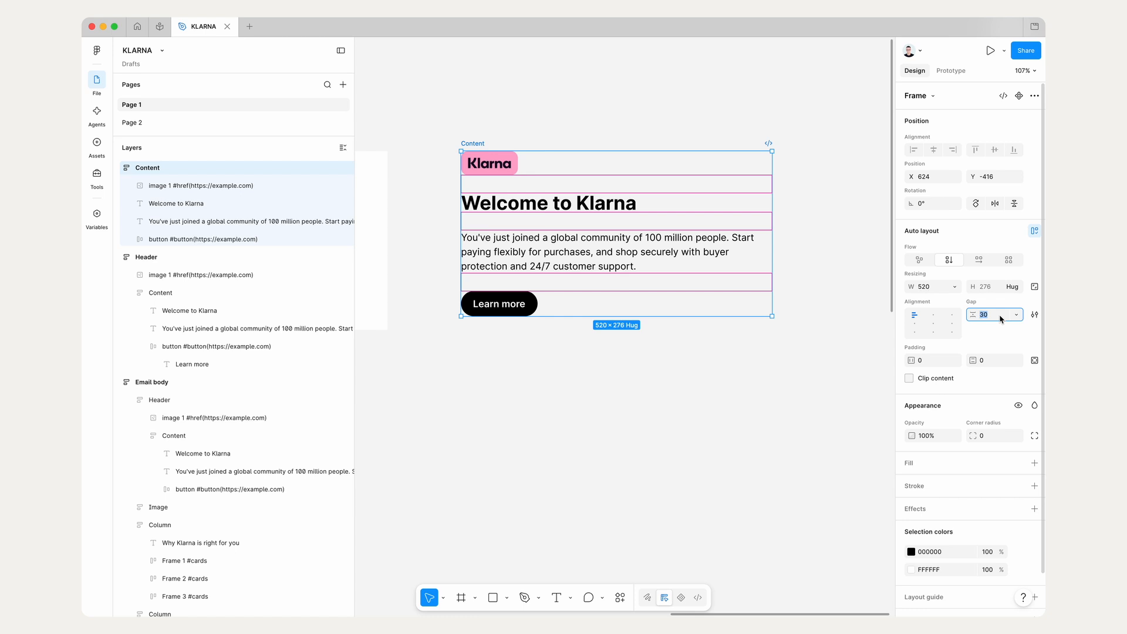
pyautogui.press('Down')
pyautogui.press('Down')
pyautogui.press('Down')
pyautogui.press('Down')
pyautogui.press('Down')
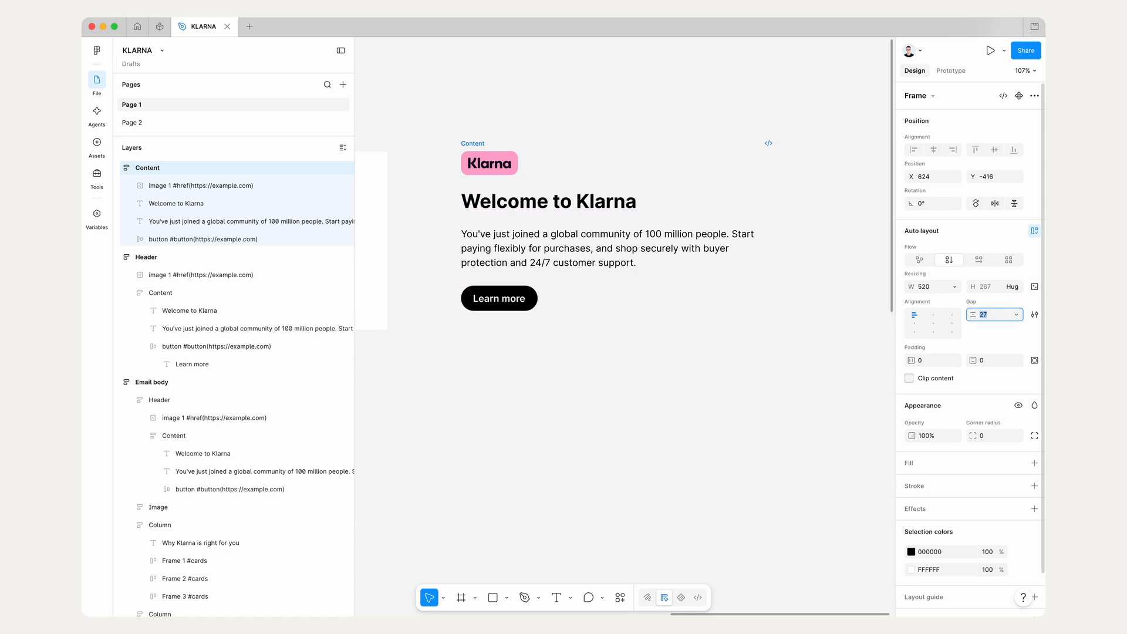
pyautogui.press('Down')
pyautogui.press('Down')
pyautogui.press('Down')
pyautogui.press('Down')
pyautogui.press('Down')
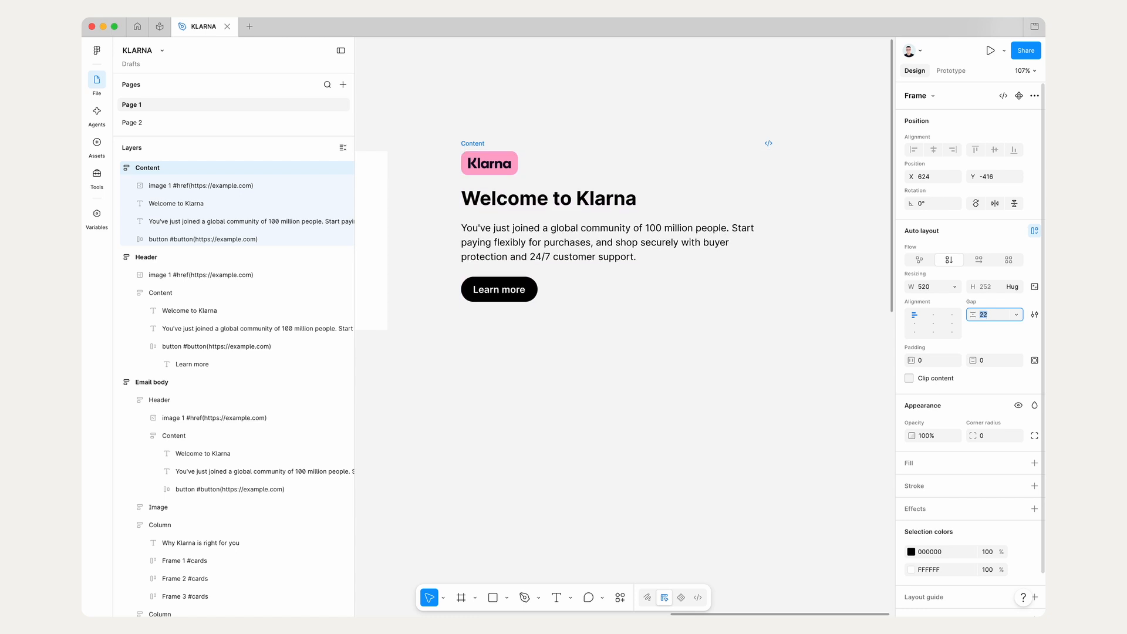
pyautogui.click(606, 345)
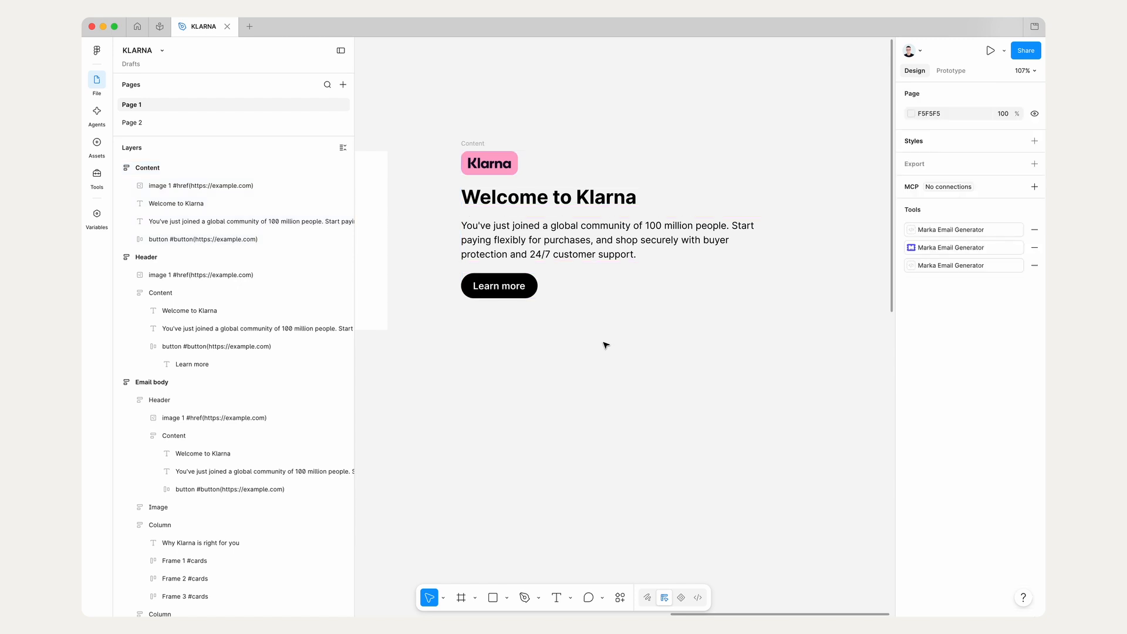
# Step: Move the standalone Content frame farther from the Header copy, to X 712, and give it a white FFFFFF fill
pyautogui.scroll(-3, 591, 338)
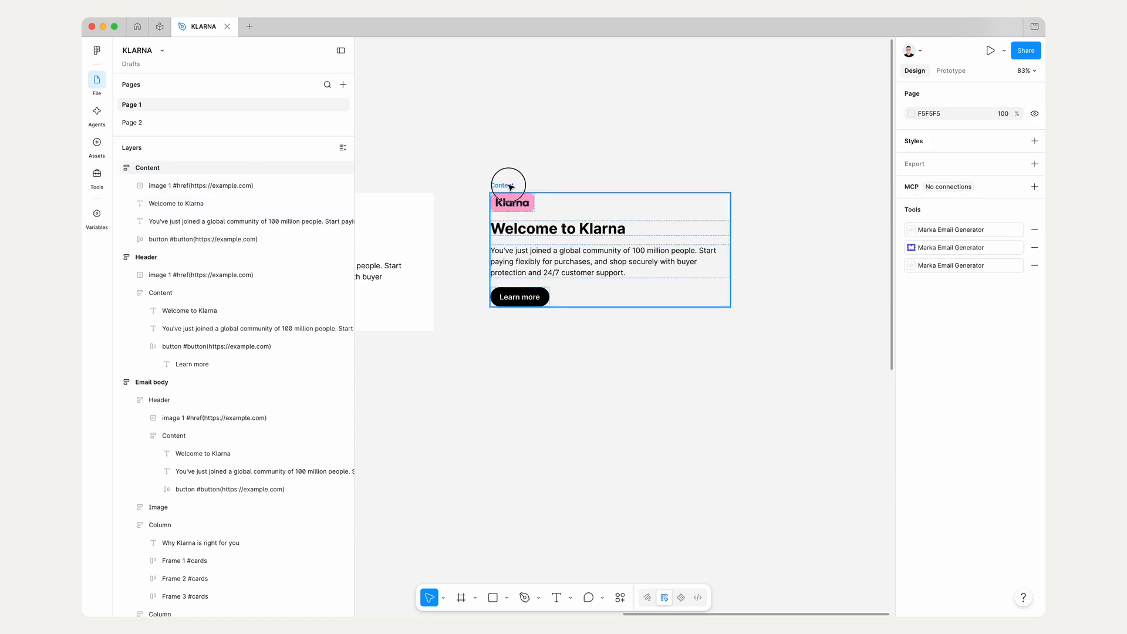
pyautogui.moveTo(509, 185); pyautogui.dragTo(550, 185)
pyautogui.click(1034, 463)
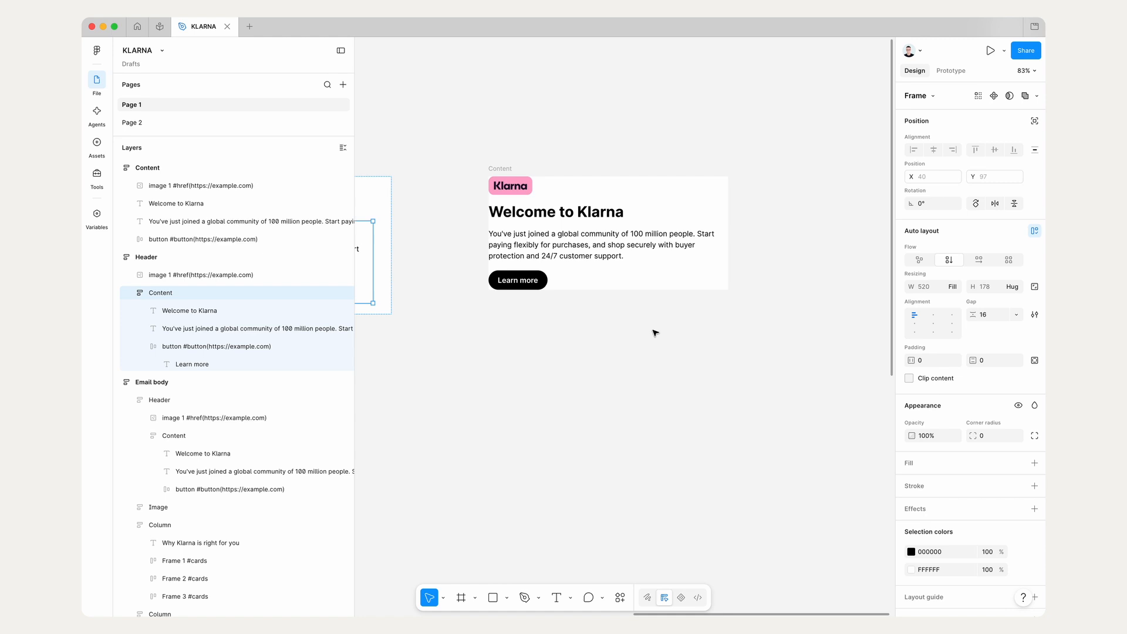
# Step: Wrap the heading, paragraph and button inside the standalone Content frame in a nested auto layout frame
pyautogui.hscroll(-1, 655, 333)
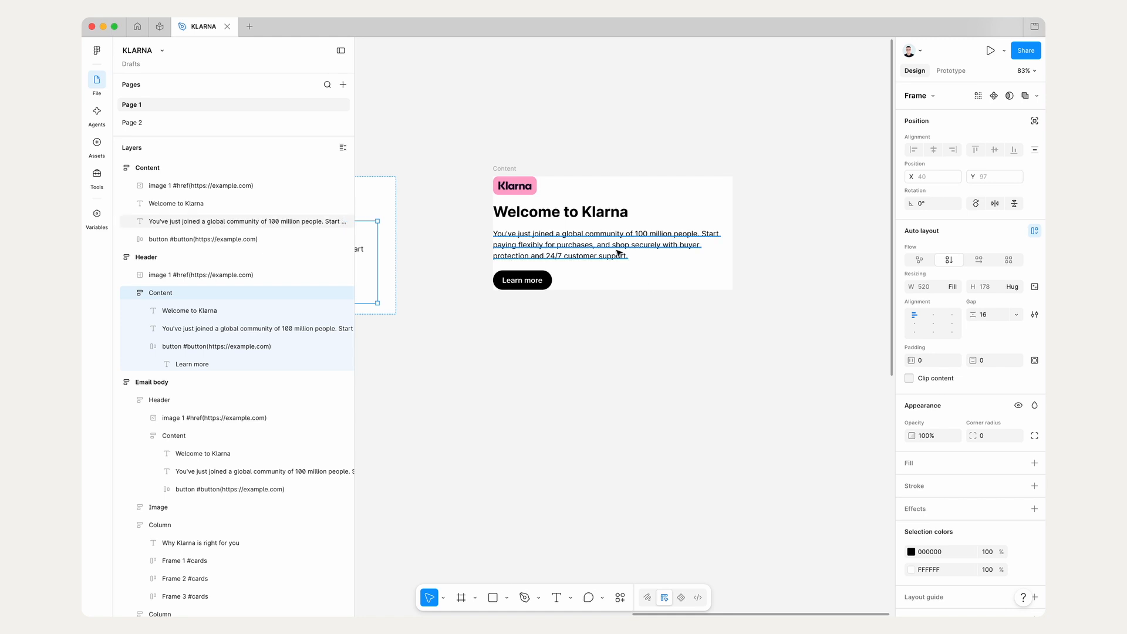
pyautogui.click(578, 215)
pyautogui.hscroll(6, 546, 245)
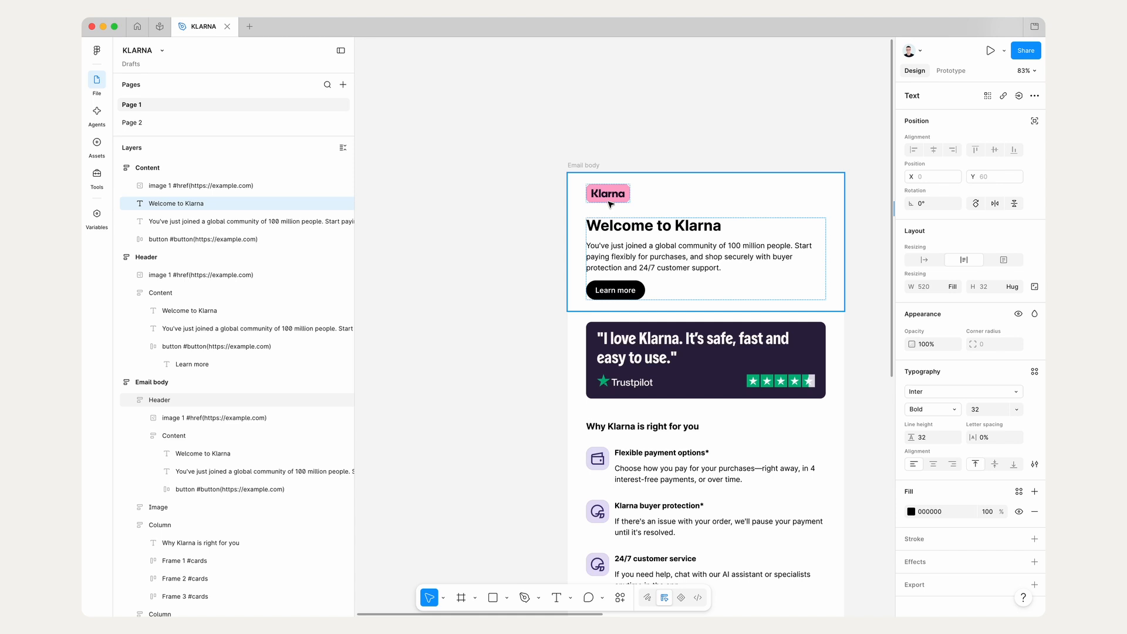
pyautogui.hscroll(-6, 615, 246)
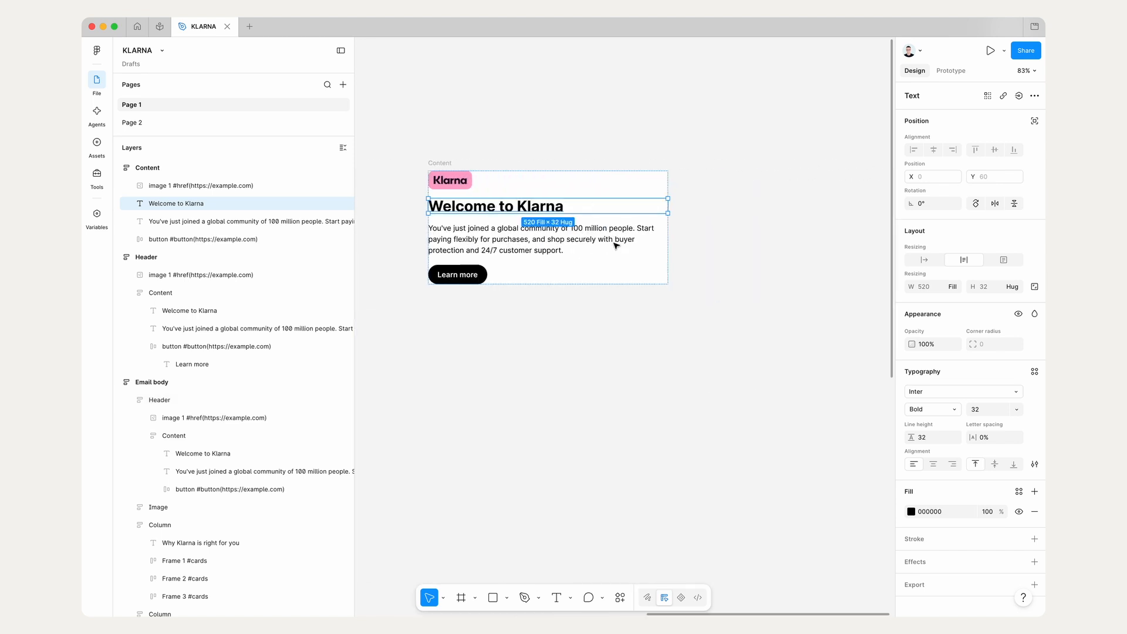
pyautogui.keyDown('shift'); pyautogui.click(615, 246); pyautogui.keyUp('shift')
pyautogui.keyDown('shift'); pyautogui.click(561, 278); pyautogui.keyUp('shift')
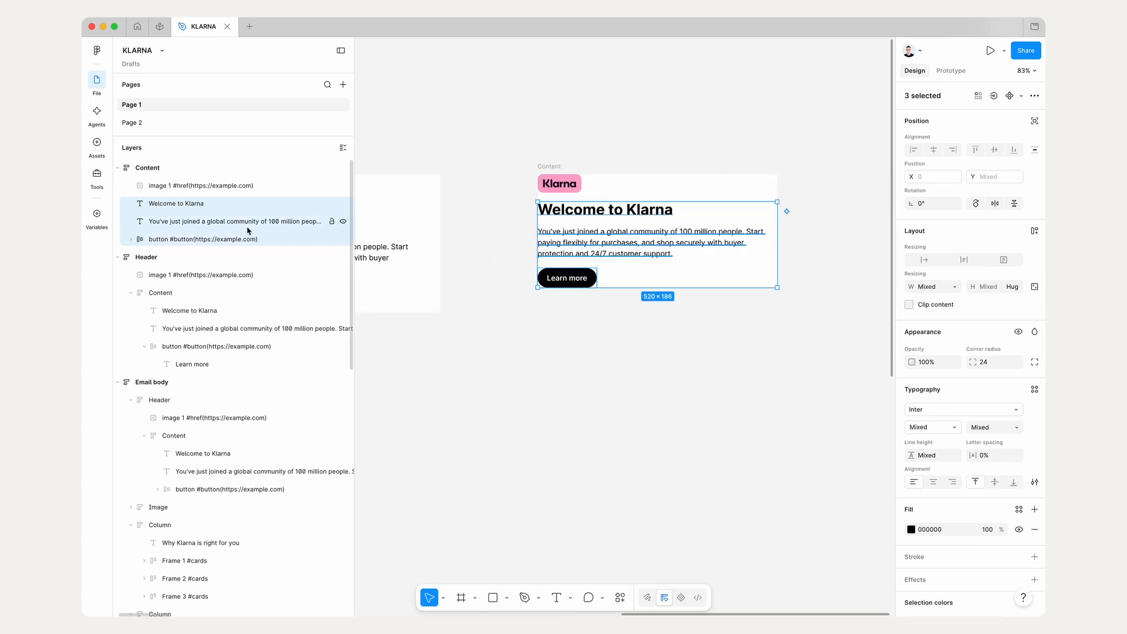
pyautogui.scroll(3, 692, 280)
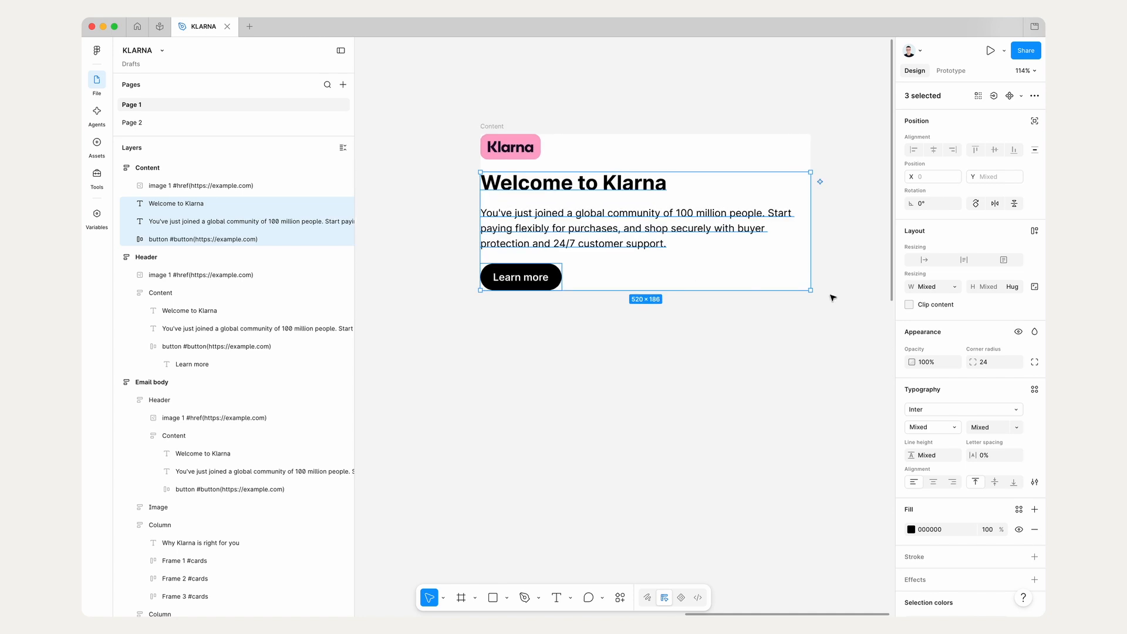
pyautogui.click(1035, 234)
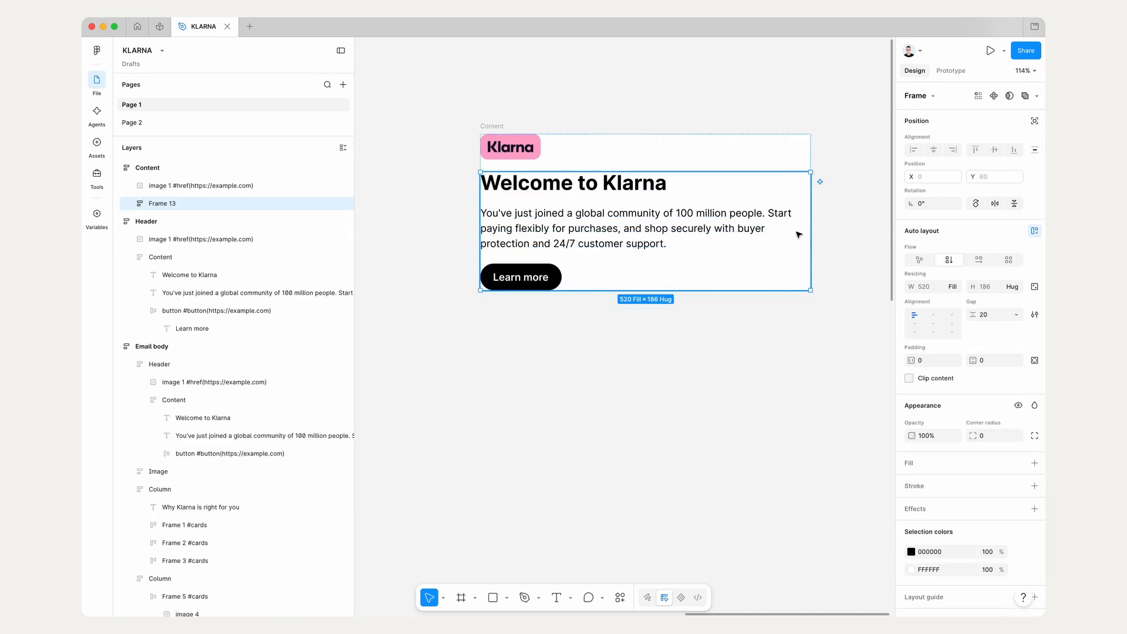
# Step: Rename the nested auto layout frame holding the heading, paragraph and button to Text
pyautogui.press('super+r')
pyautogui.write('Te')
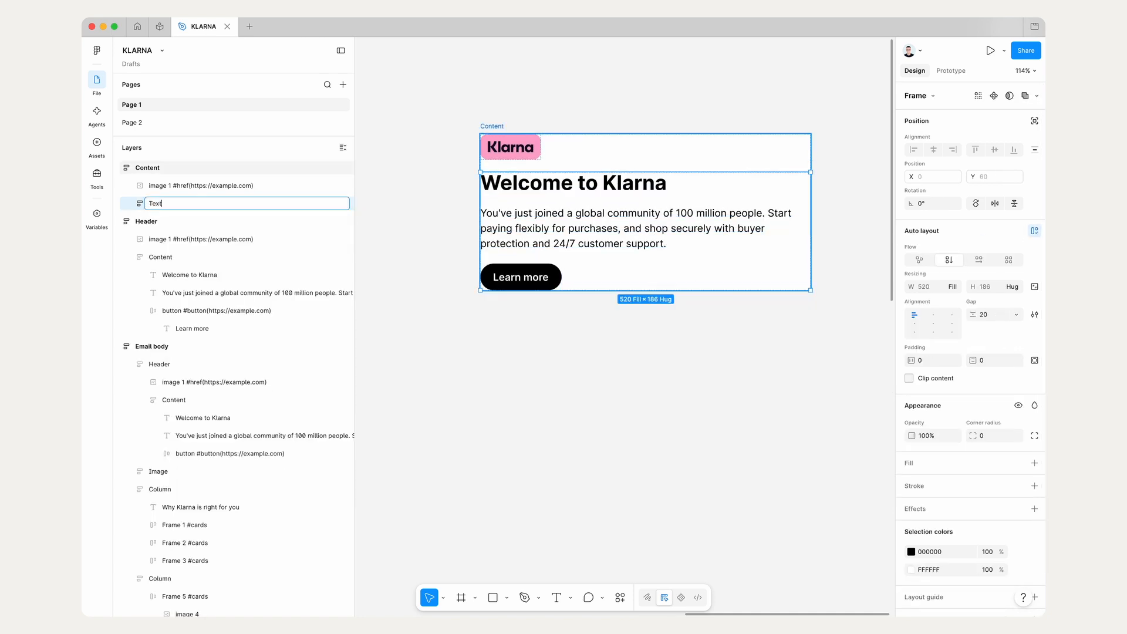
pyautogui.press('Return')
# Step: Set the standalone Content frame's vertical gap between items to 36
pyautogui.click(492, 126)
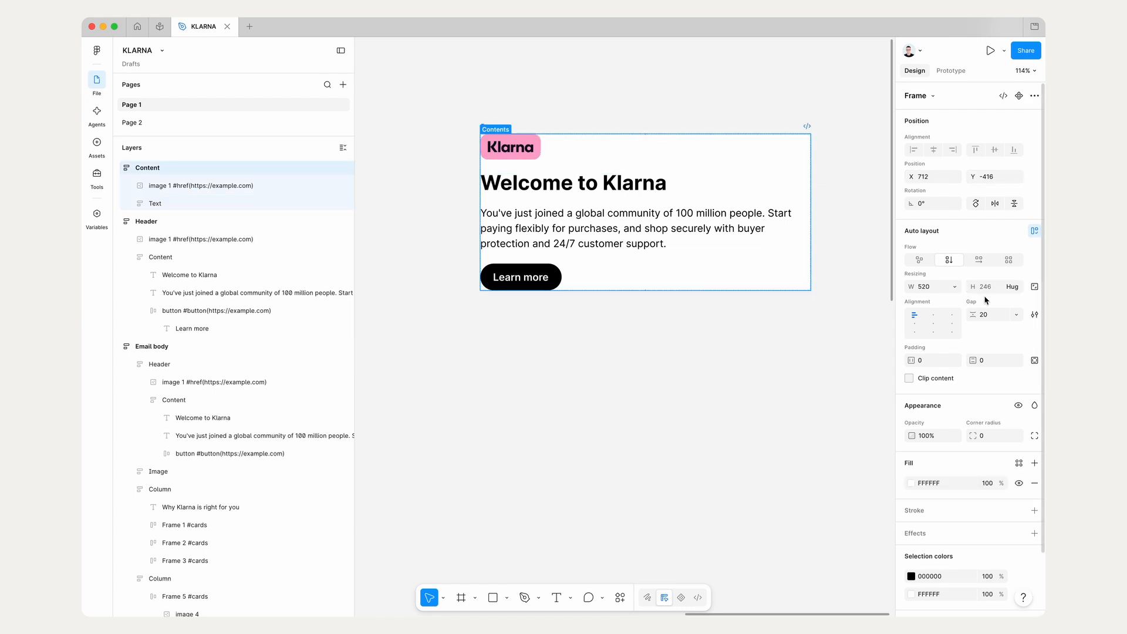
pyautogui.click(989, 315)
pyautogui.write('36')
pyautogui.press('Return')
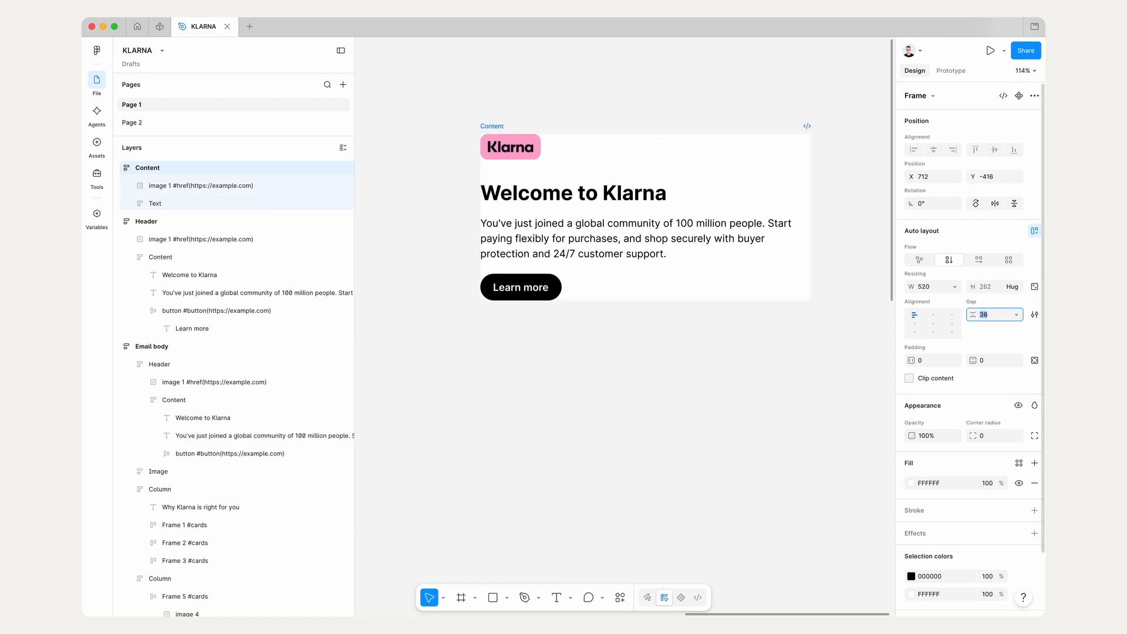
pyautogui.click(547, 125)
# Step: Examine the spacing around the Klarna logo inside the earlier Header copy
pyautogui.click(499, 125)
pyautogui.scroll(-5, 499, 126)
pyautogui.hscroll(-2, 501, 126)
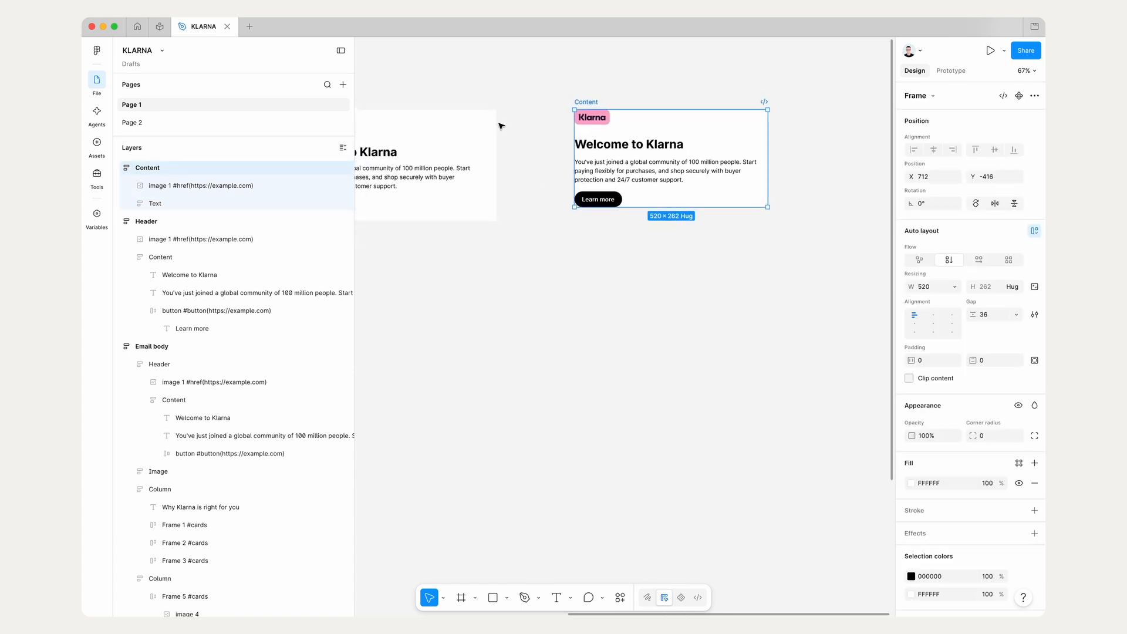
pyautogui.hscroll(-5, 604, 156)
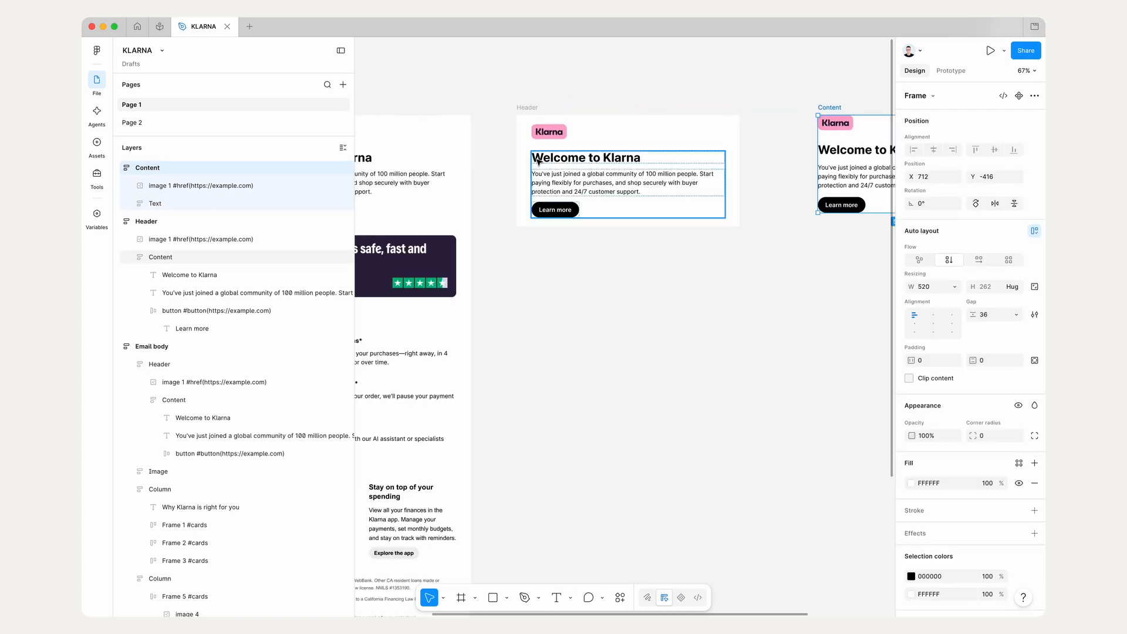
pyautogui.click(538, 132)
pyautogui.hscroll(-5, 611, 126)
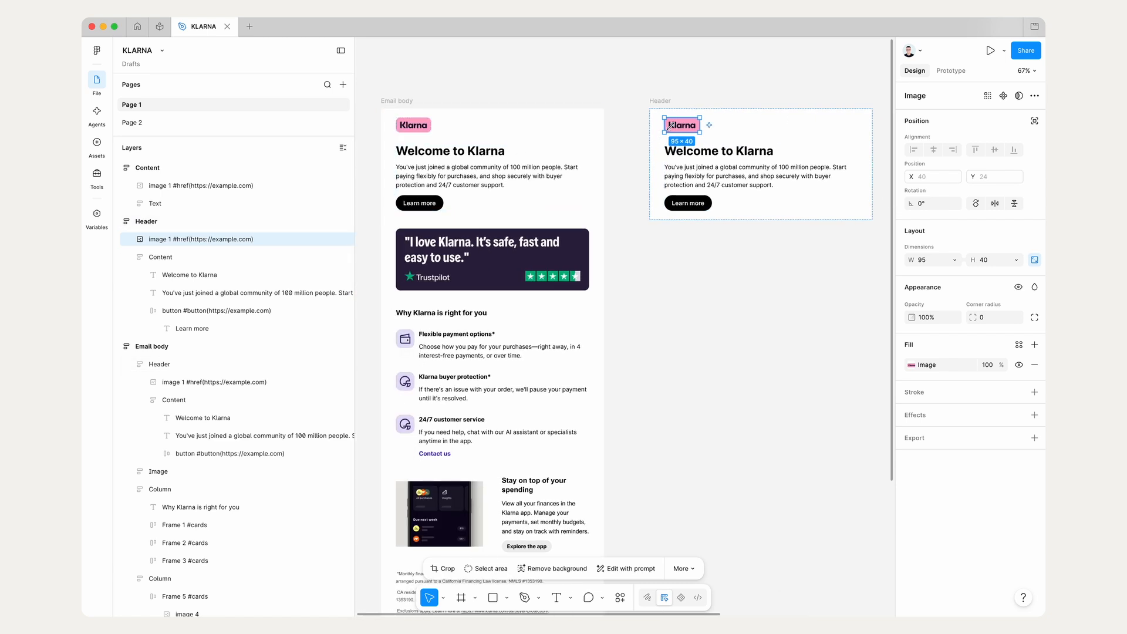
pyautogui.press('alt')
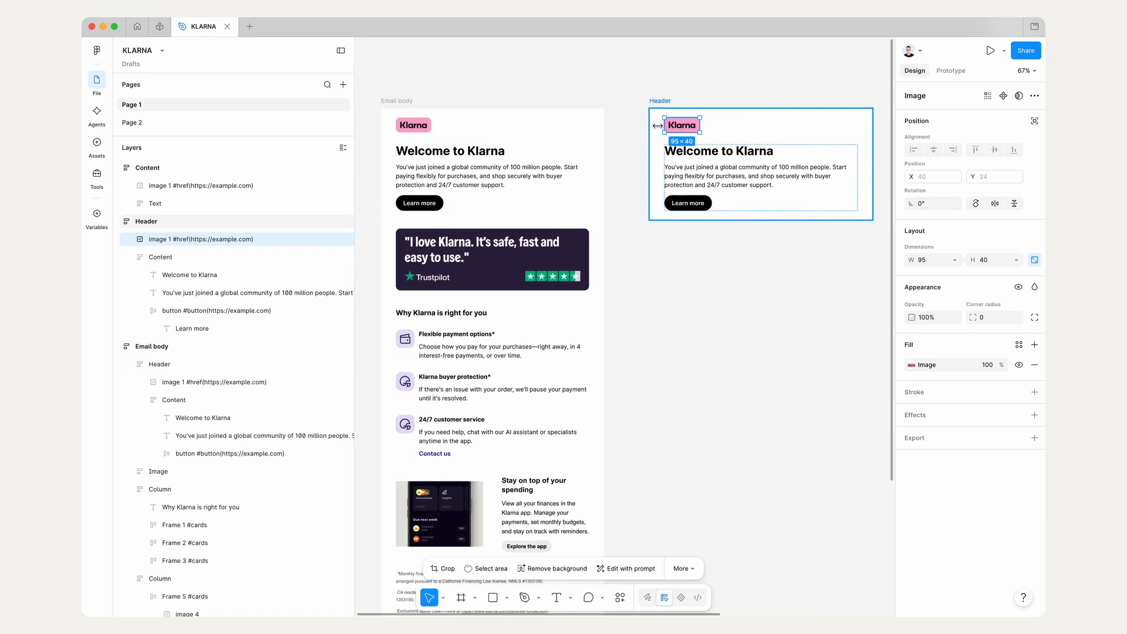
pyautogui.hscroll(10, 660, 126)
pyautogui.hscroll(-2, 536, 125)
# Step: Rename the standalone Content frame to Header and give it 40 horizontal and 32 vertical padding
pyautogui.click(504, 121)
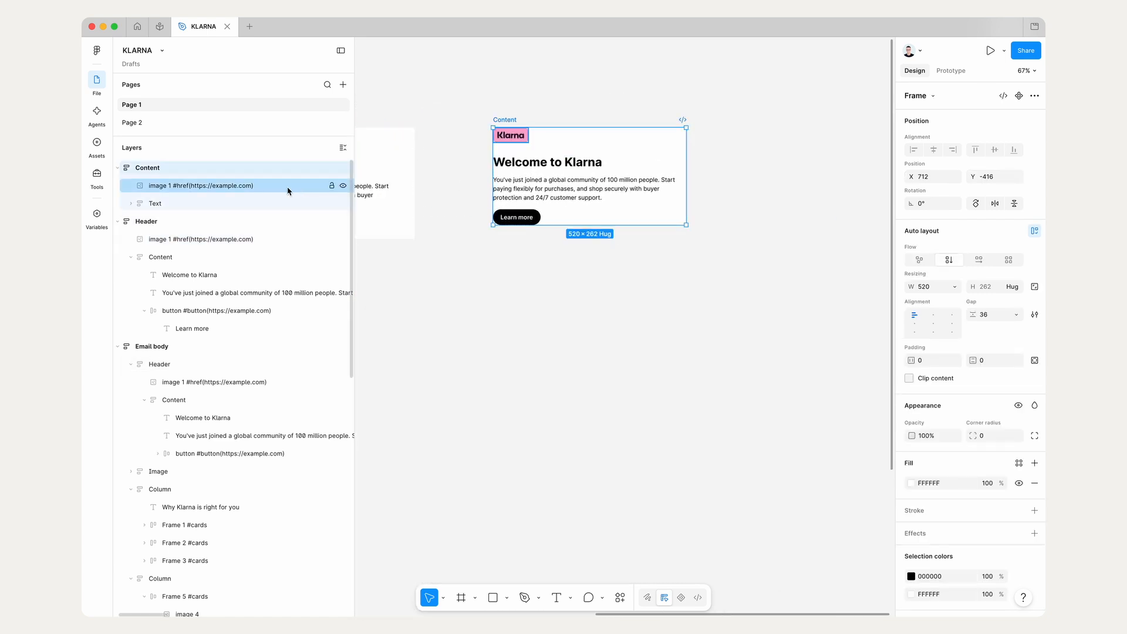
pyautogui.click(938, 362)
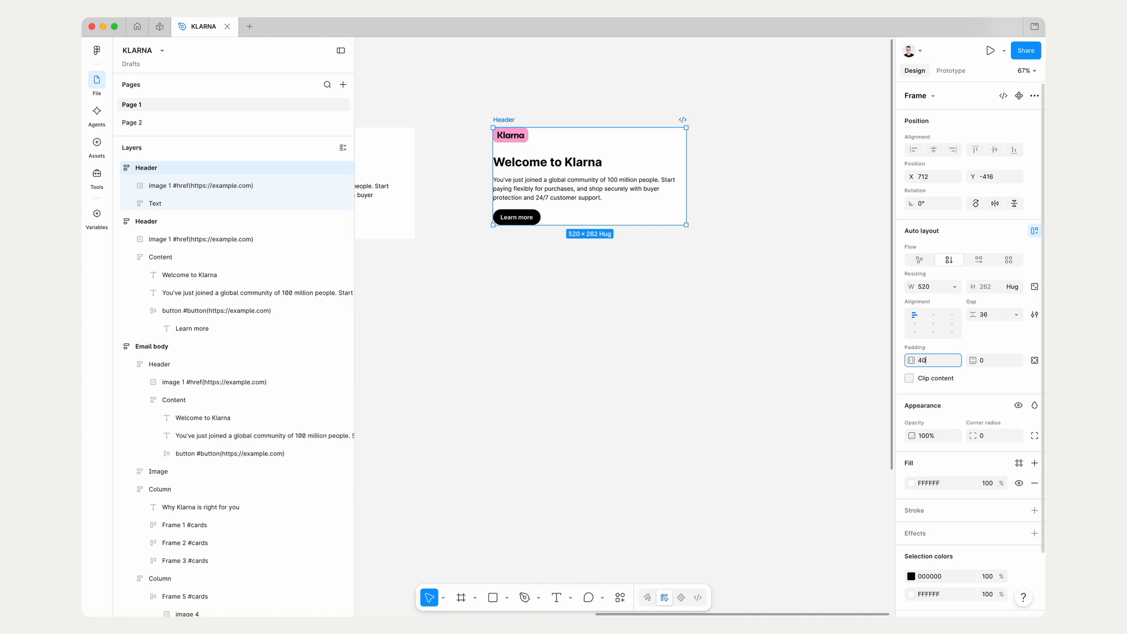
pyautogui.press('Tab')
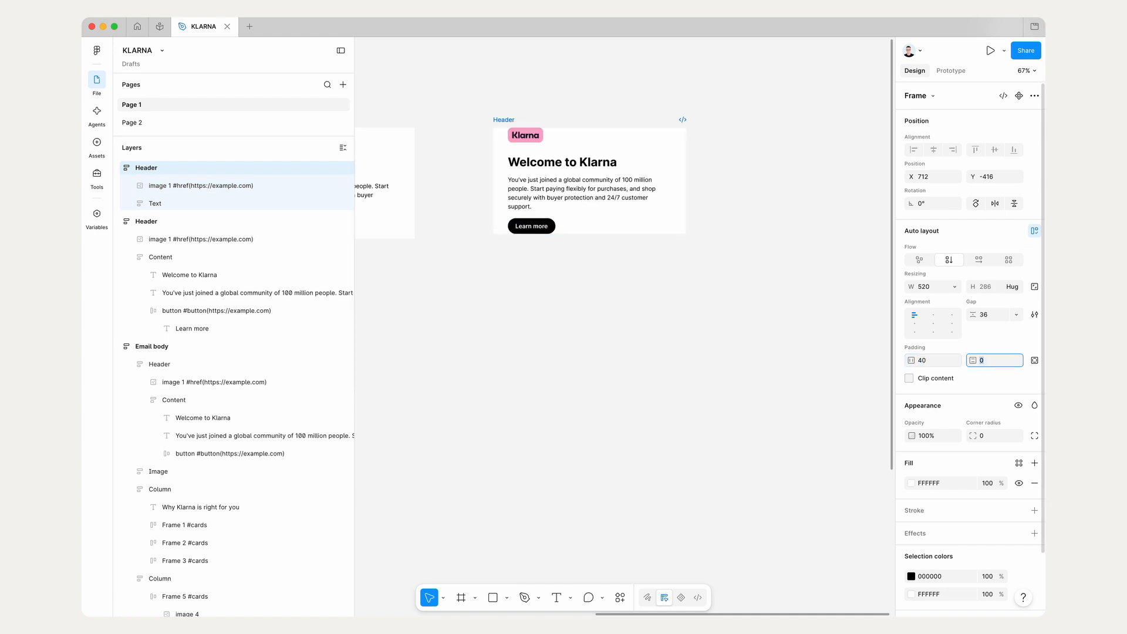
pyautogui.write('32')
pyautogui.press('Tab')
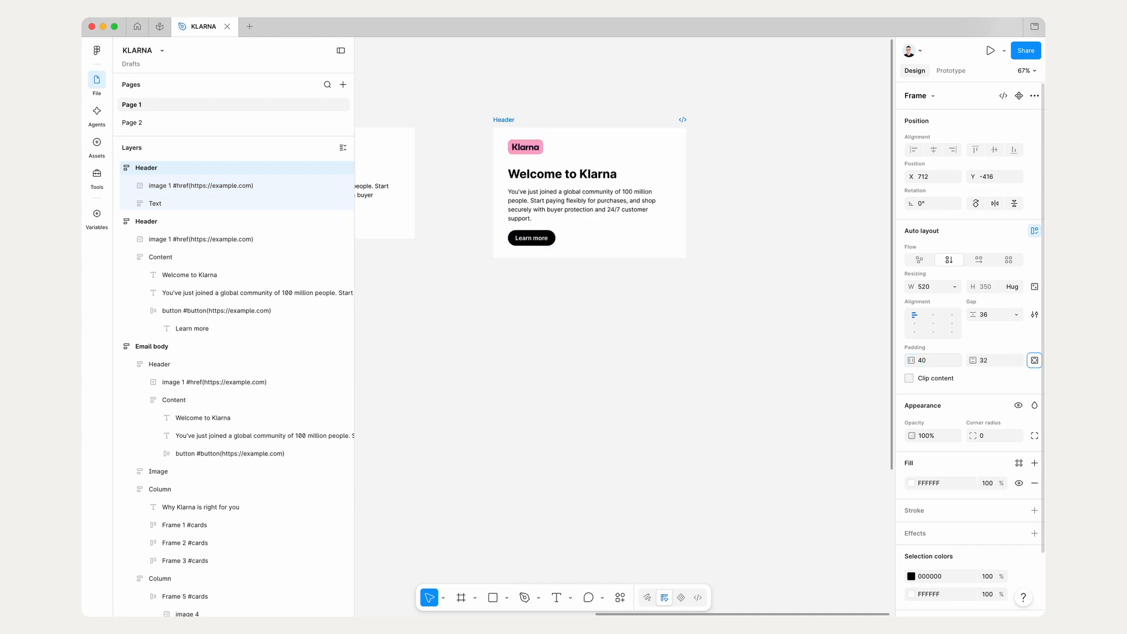
# Step: Widen the rebuilt Header frame to a fixed width of 600
pyautogui.click(619, 214)
pyautogui.click(763, 156)
pyautogui.click(506, 121)
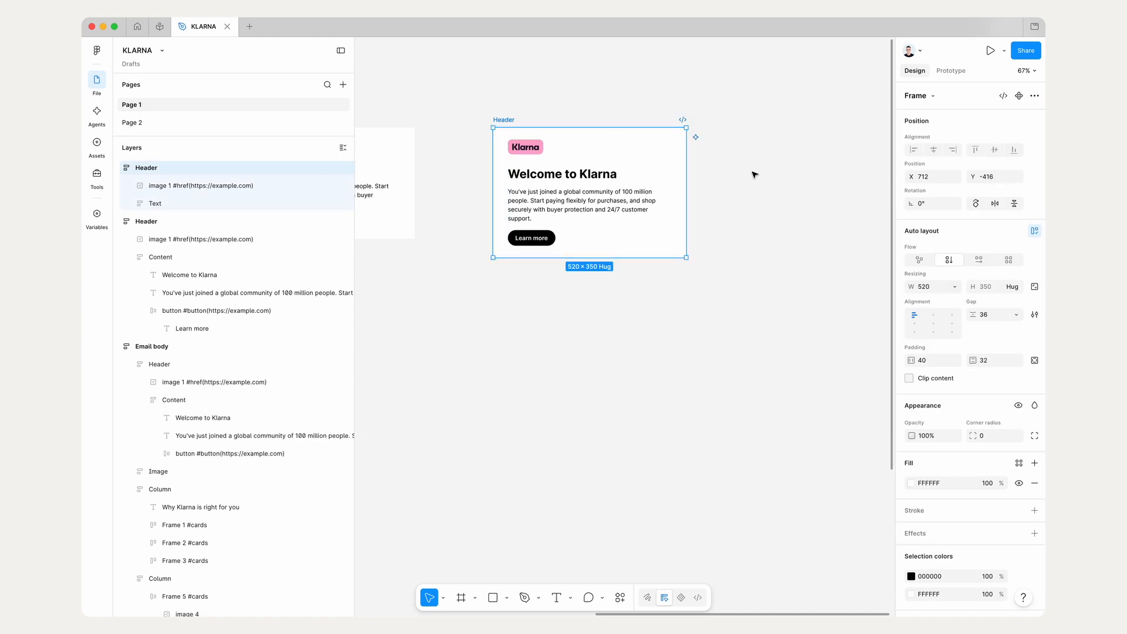
pyautogui.moveTo(698, 188); pyautogui.dragTo(737, 188)
pyautogui.click(936, 290)
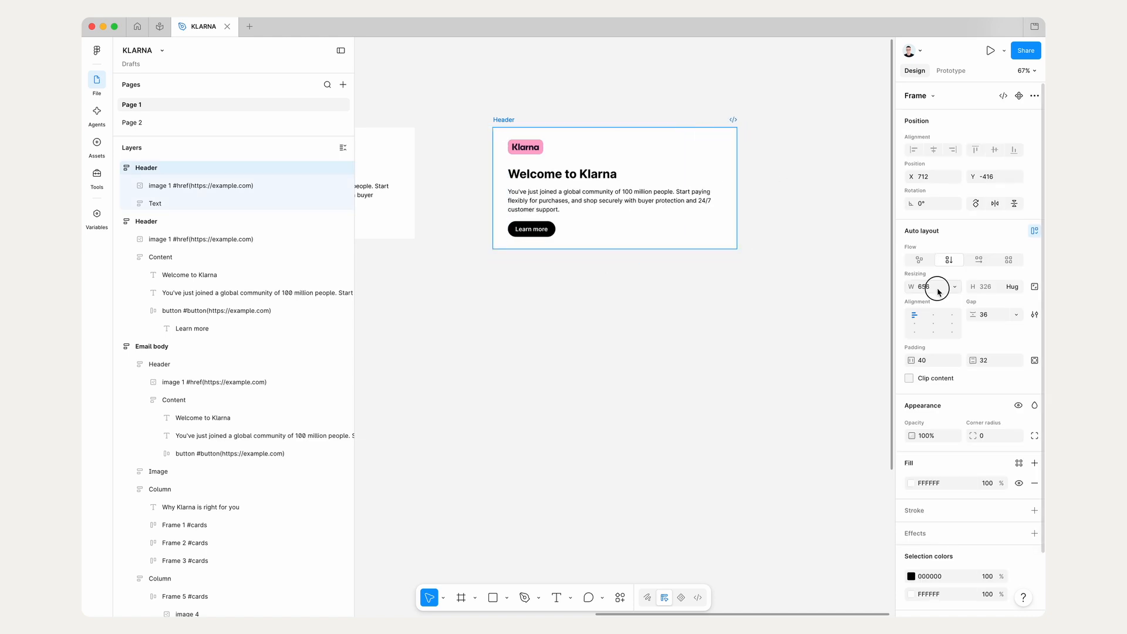
pyautogui.press('Tab')
pyautogui.click(692, 312)
# Step: Examine the width resizing settings of the heading, paragraph, button and logo in the rebuilt Header
pyautogui.scroll(2, 680, 315)
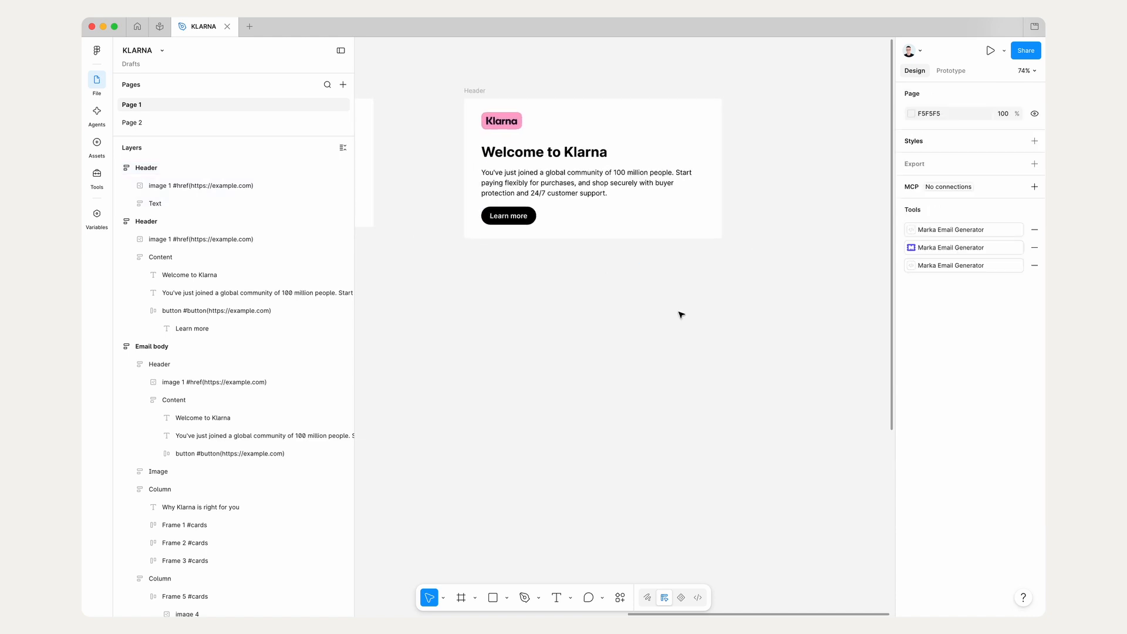
pyautogui.scroll(1, 680, 312)
pyautogui.click(611, 225)
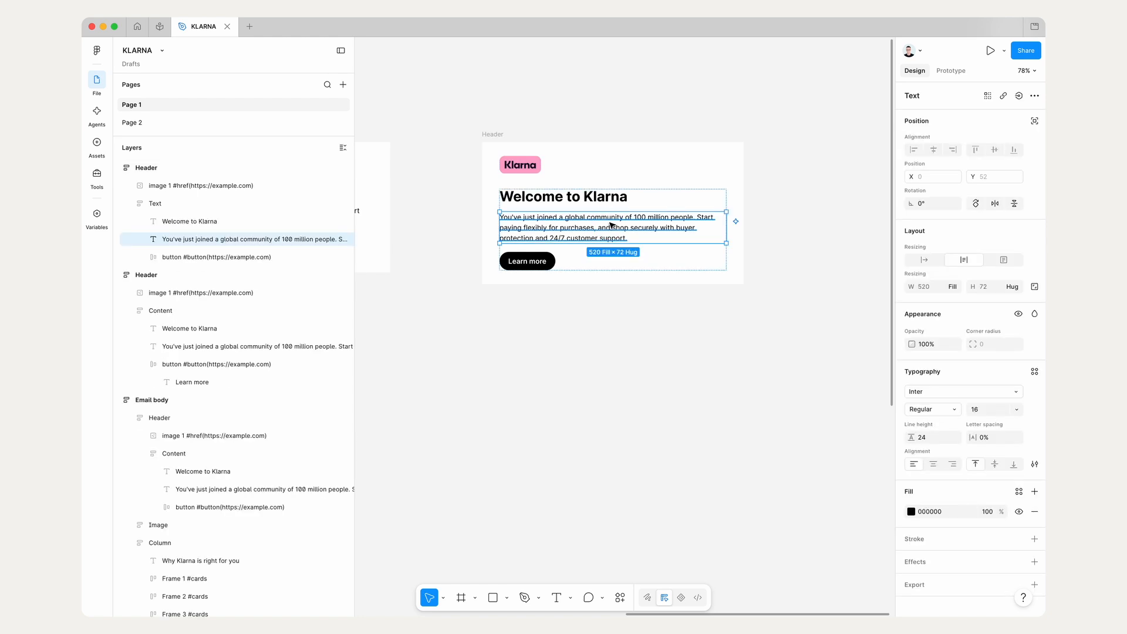
pyautogui.click(587, 198)
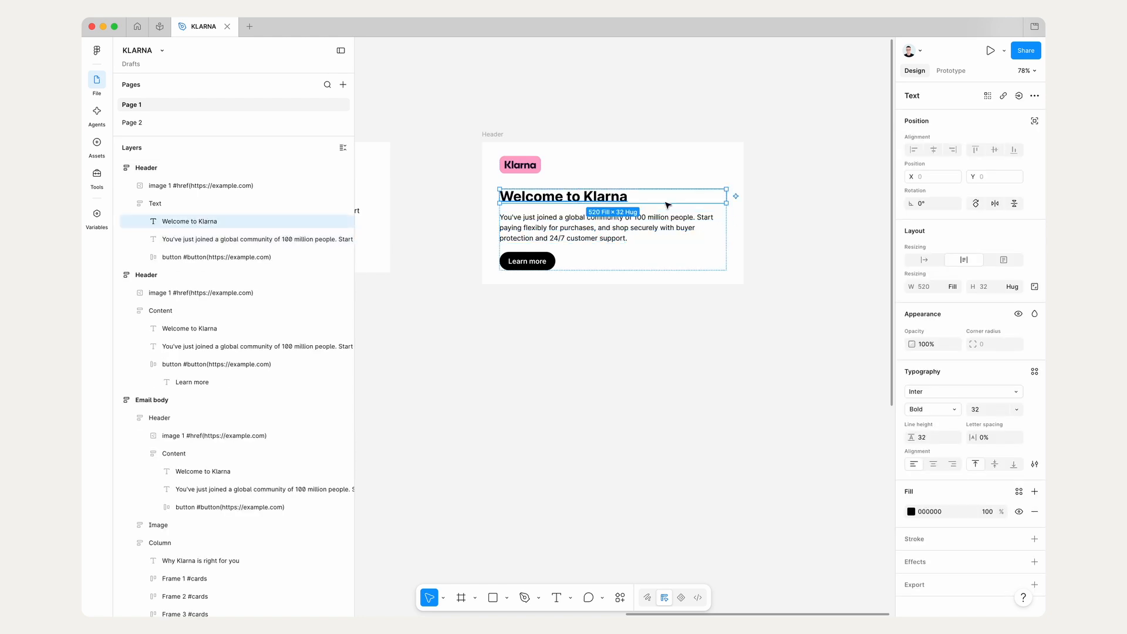
pyautogui.click(539, 265)
pyautogui.click(581, 228)
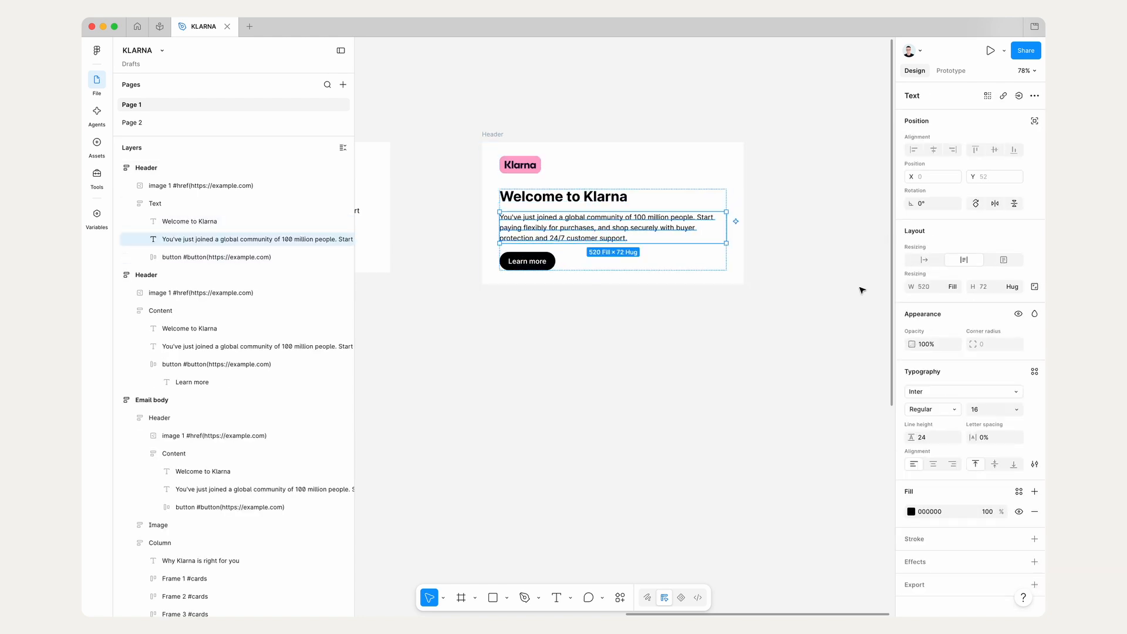
pyautogui.click(575, 197)
pyautogui.click(954, 288)
pyautogui.click(954, 288)
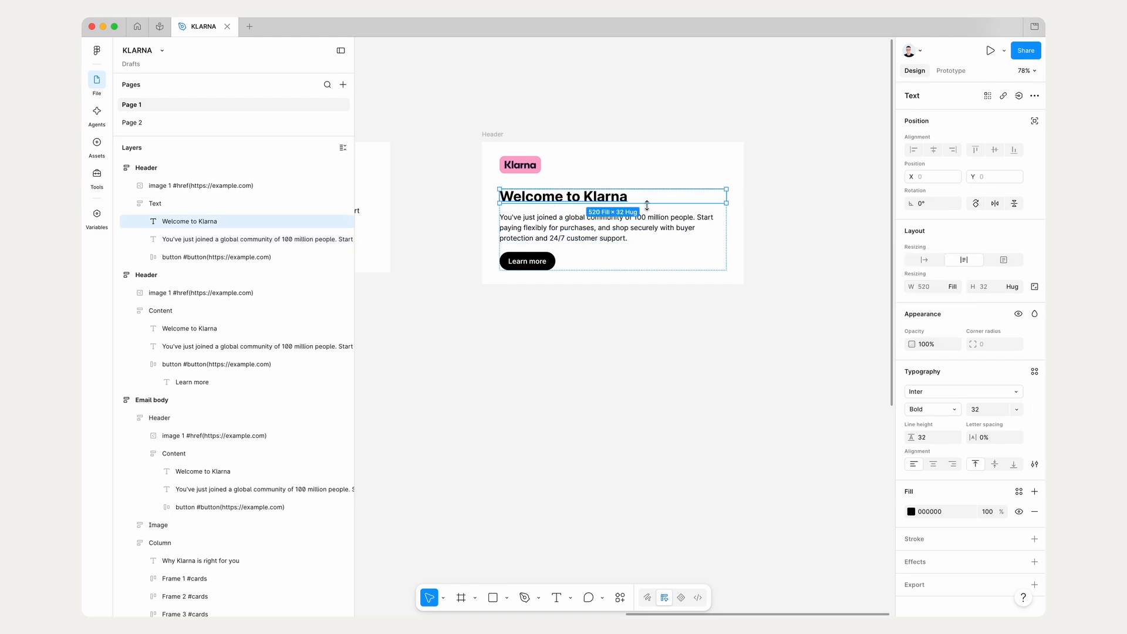
pyautogui.click(646, 219)
pyautogui.click(955, 288)
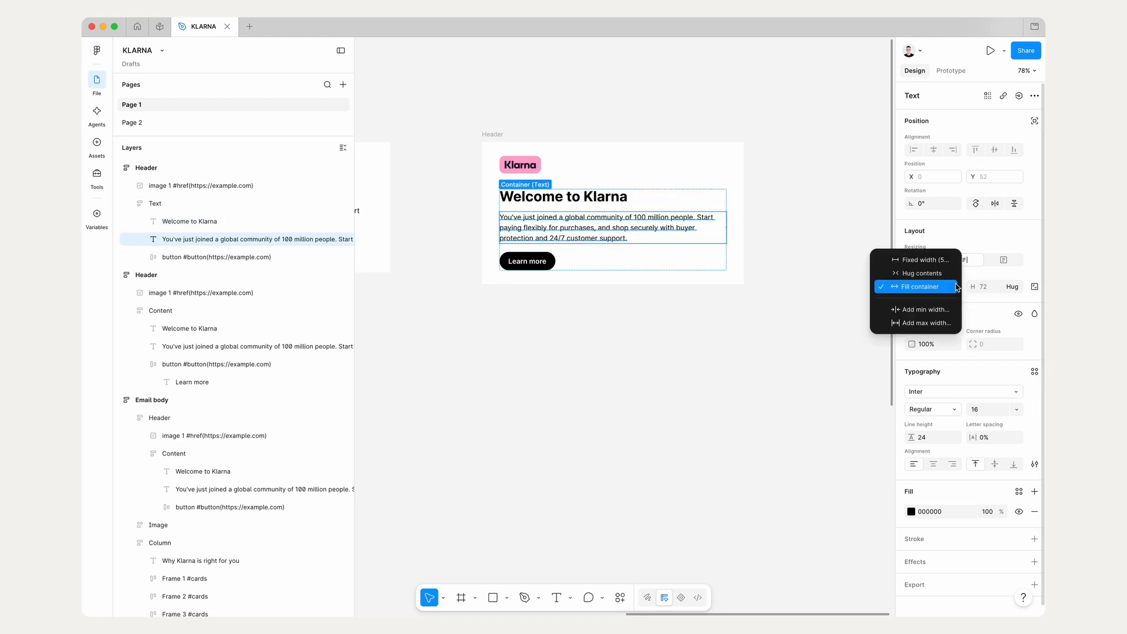
pyautogui.click(956, 288)
pyautogui.click(526, 167)
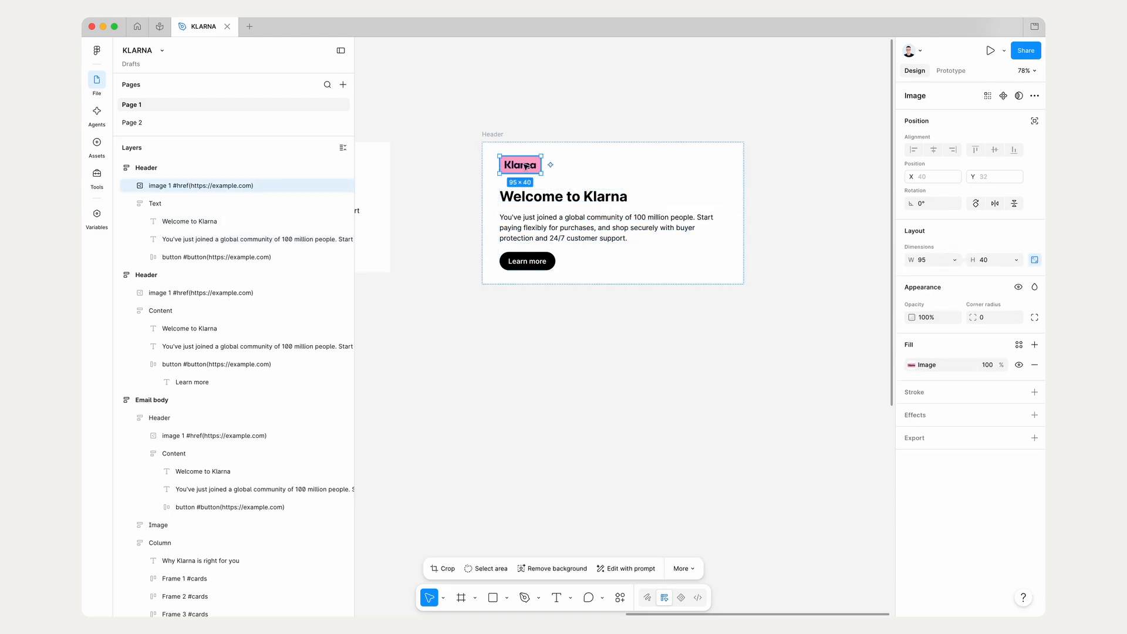
pyautogui.click(837, 246)
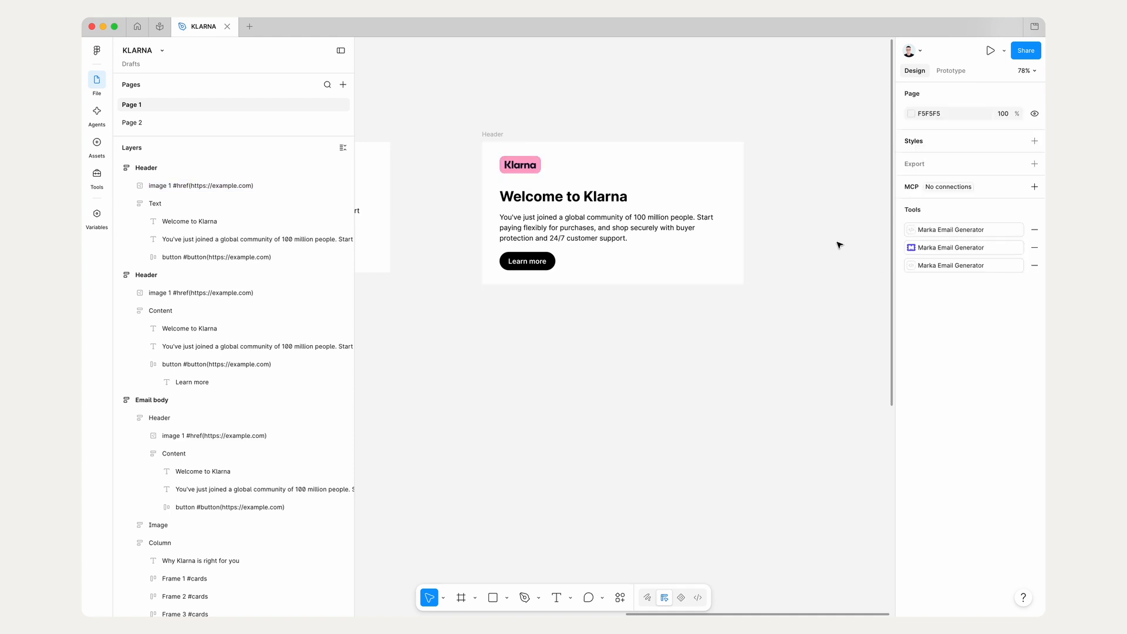
# Step: Preview the rebuilt Header frame as an email in the Marka Email Generator plugin and close the plugin
pyautogui.click(923, 248)
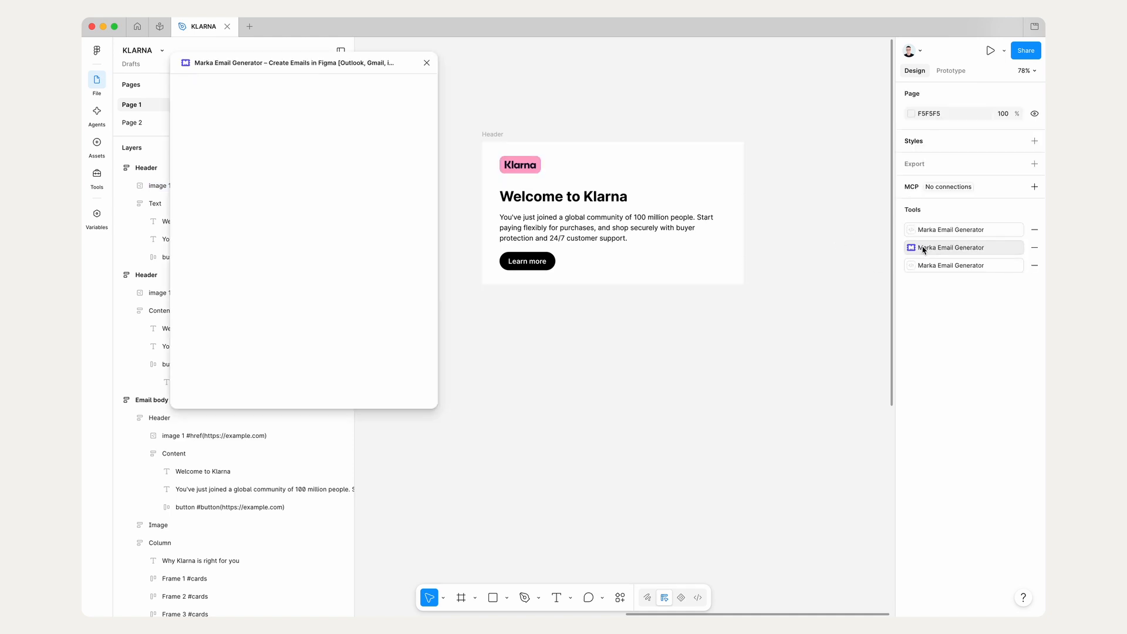
pyautogui.click(491, 135)
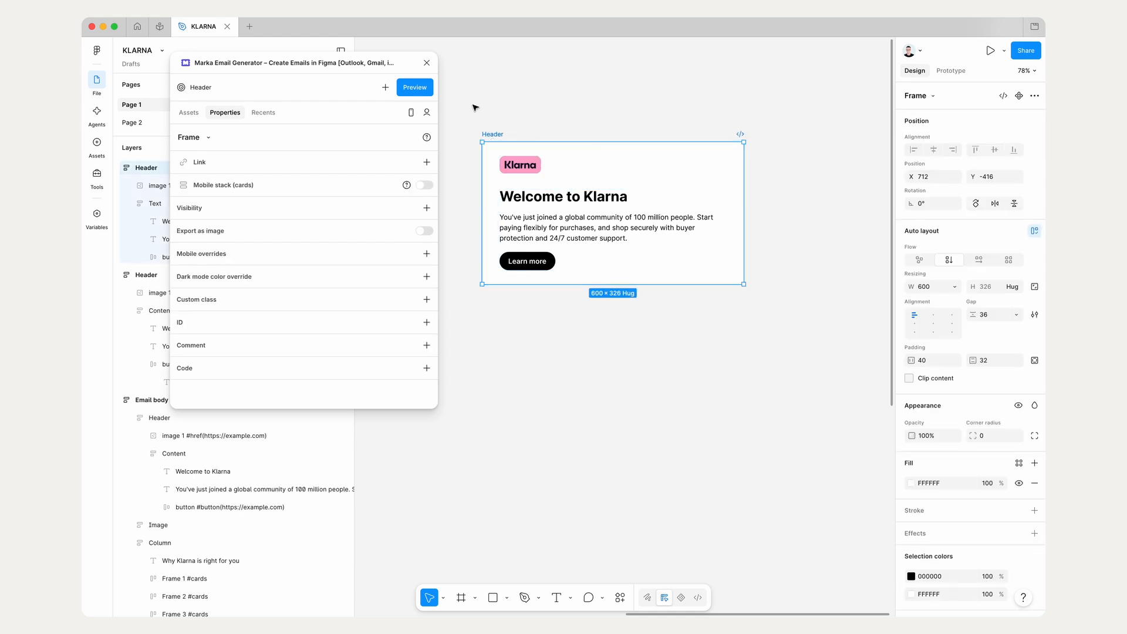
pyautogui.click(421, 90)
pyautogui.moveTo(615, 565); pyautogui.dragTo(646, 519)
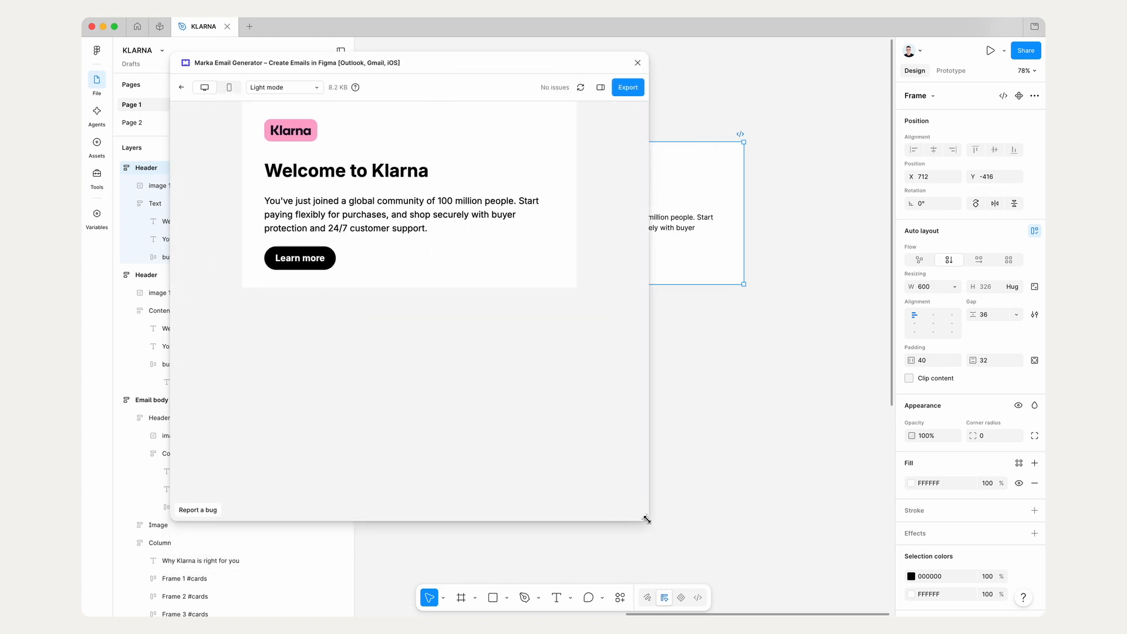
pyautogui.click(638, 62)
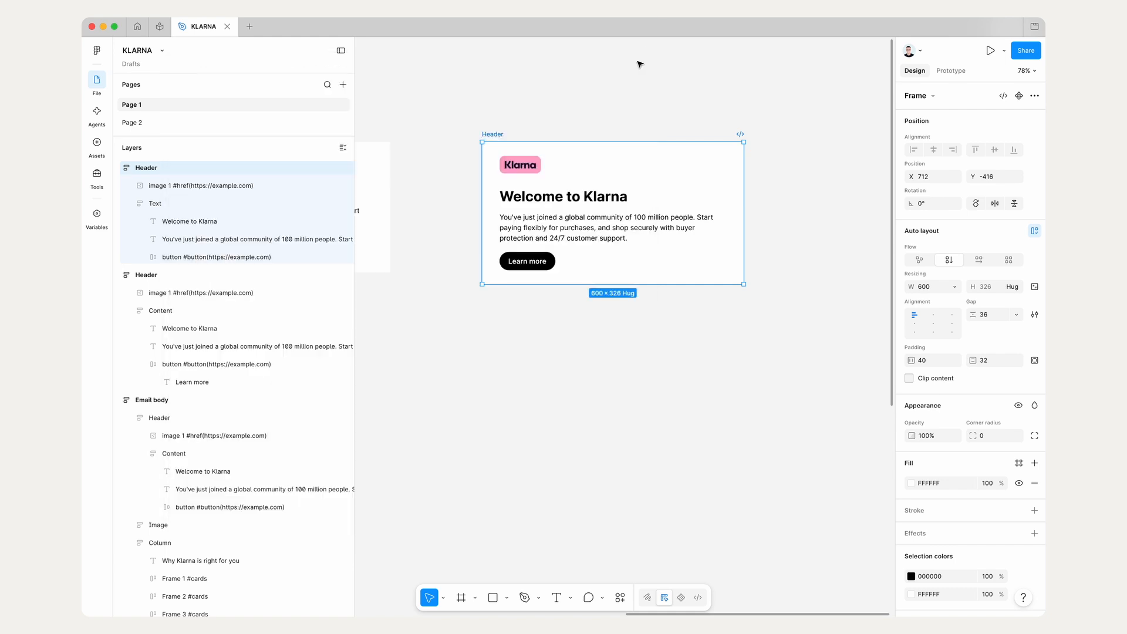
# Step: Delete the earlier Header copy standing between the Email body and the rebuilt Header
pyautogui.scroll(-5, 651, 44)
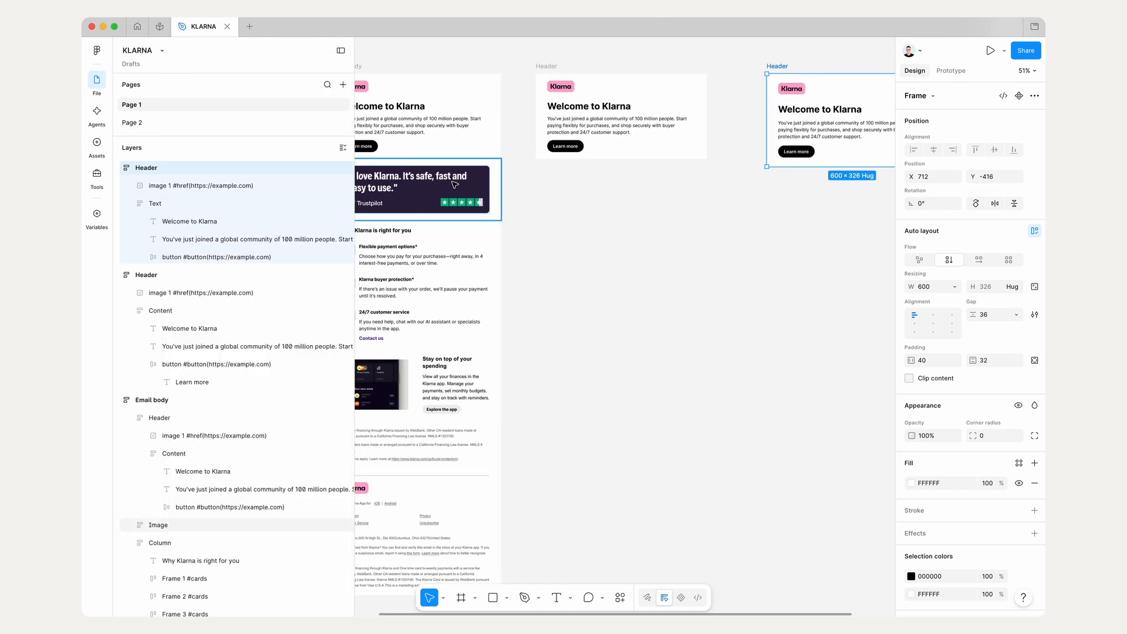
pyautogui.hscroll(5, 455, 185)
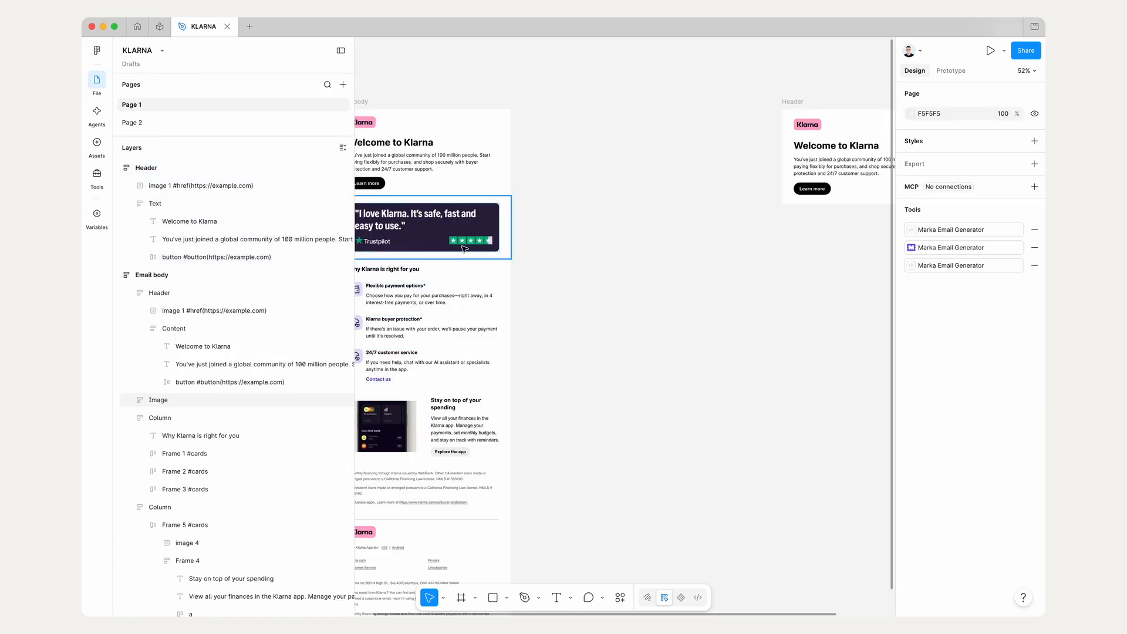
pyautogui.scroll(-3, 614, 254)
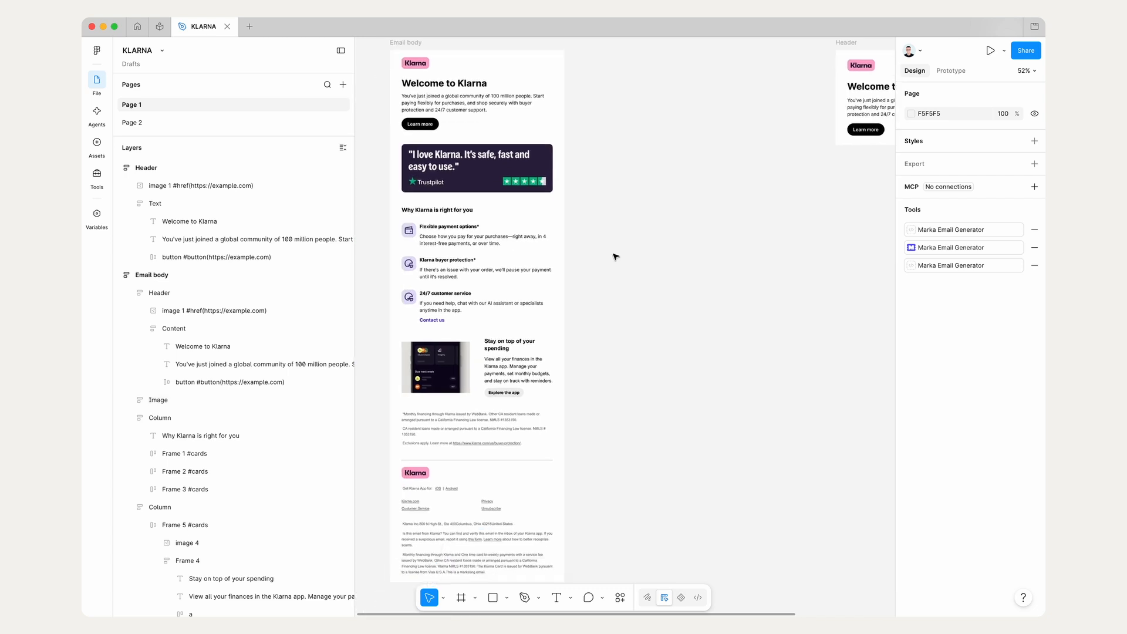
# Step: Duplicate the rebuilt Header frame directly below the original, at X 712 and Y -22
pyautogui.hscroll(5, 614, 255)
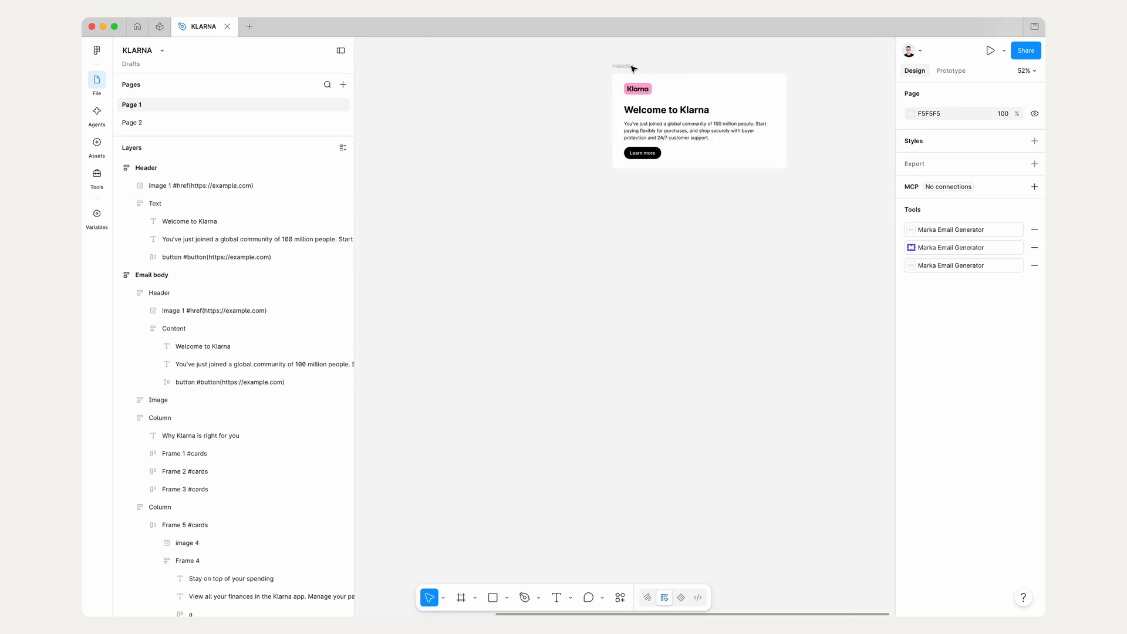
pyautogui.click(633, 69)
pyautogui.moveTo(633, 68); pyautogui.dragTo(624, 180)
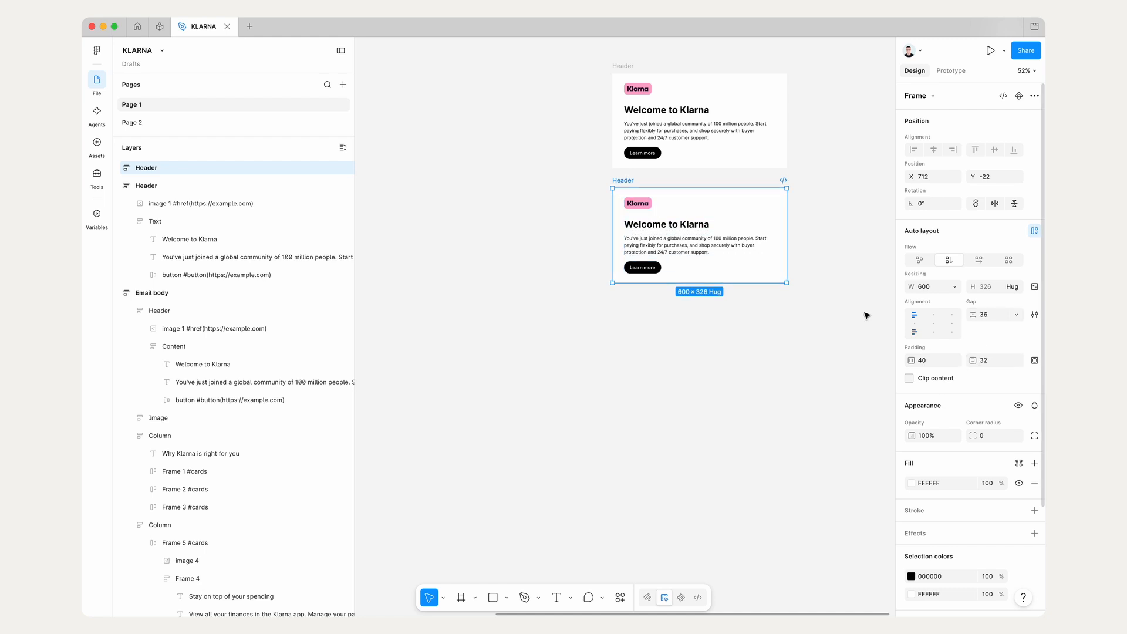
# Step: Delete the logo image and the Text frame from the duplicated Header
pyautogui.click(126, 170)
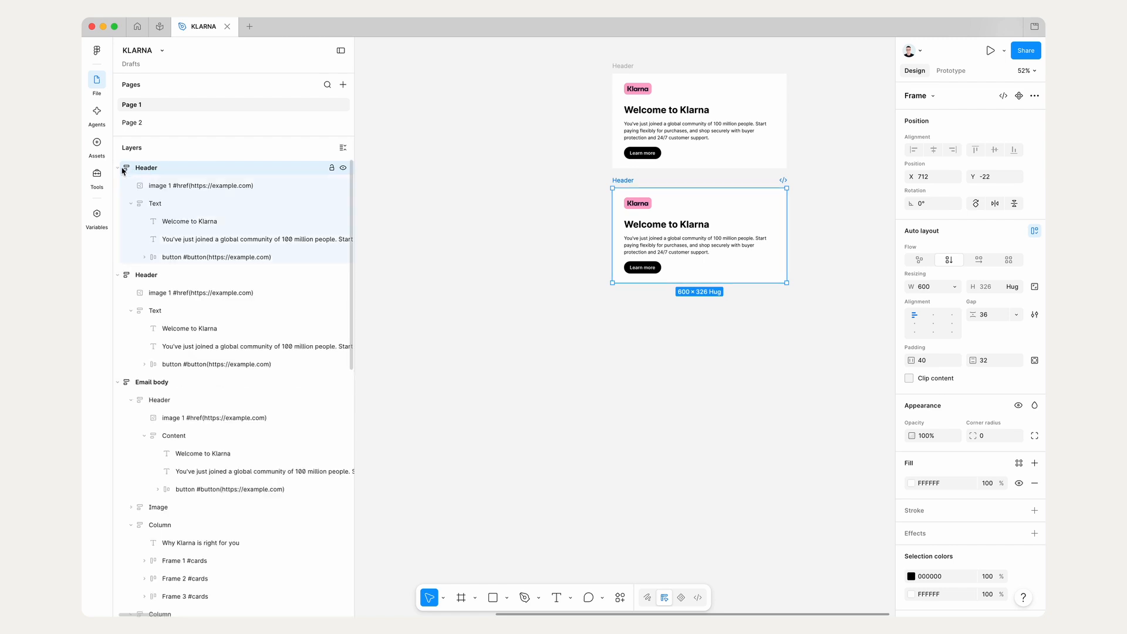
pyautogui.click(151, 186)
pyautogui.keyDown('shift'); pyautogui.click(162, 204); pyautogui.keyUp('shift')
pyautogui.press('Delete')
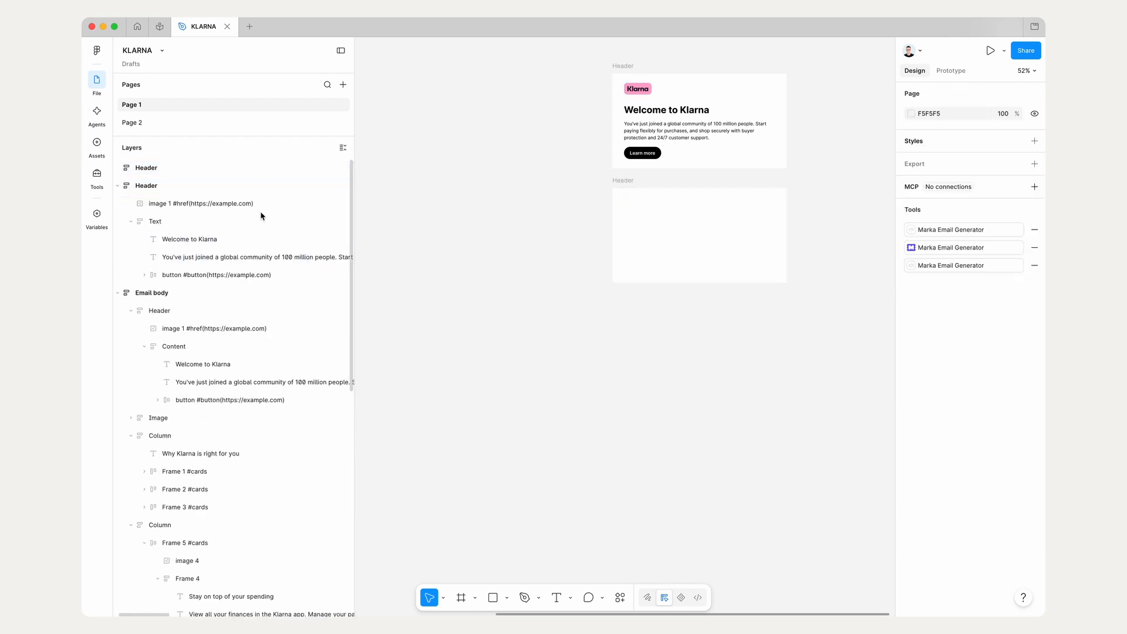
# Step: Copy the Trustpilot quote image from the Email body into the emptied duplicate Header frame
pyautogui.hscroll(-10, 503, 226)
pyautogui.keyDown('super'); pyautogui.click(564, 186); pyautogui.keyUp('super')
pyautogui.click(629, 187)
pyautogui.moveTo(633, 187); pyautogui.dragTo(791, 257)
pyautogui.hscroll(3, 768, 274)
pyautogui.scroll(2, 769, 277)
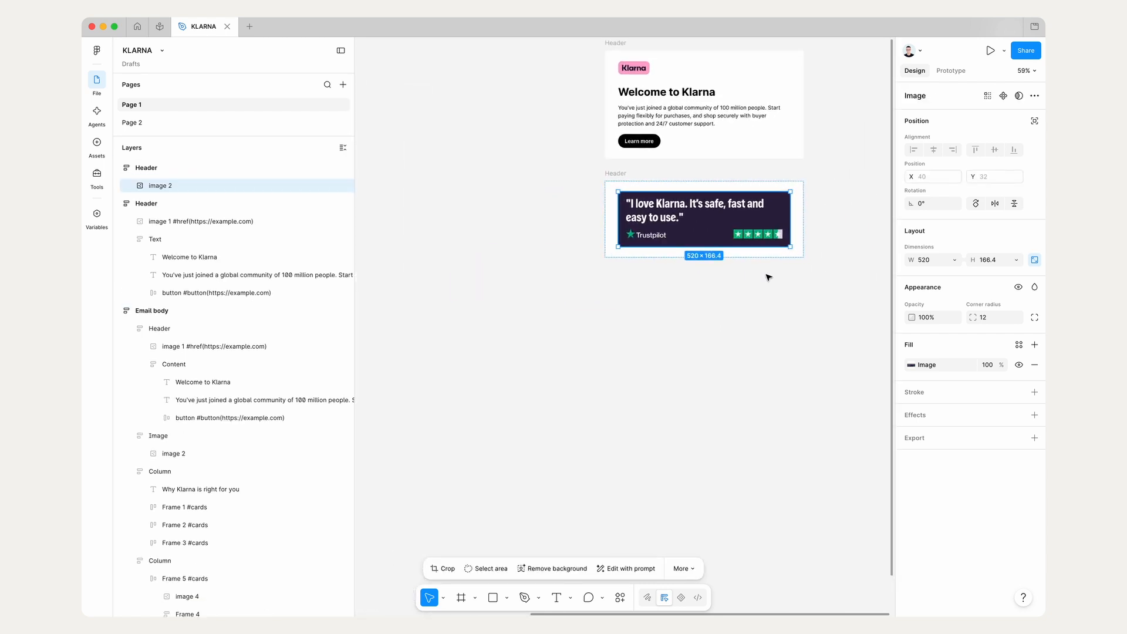
# Step: Set the Trustpilot quote image's width to Fill container within the duplicated frame
pyautogui.click(614, 175)
pyautogui.press('Return')
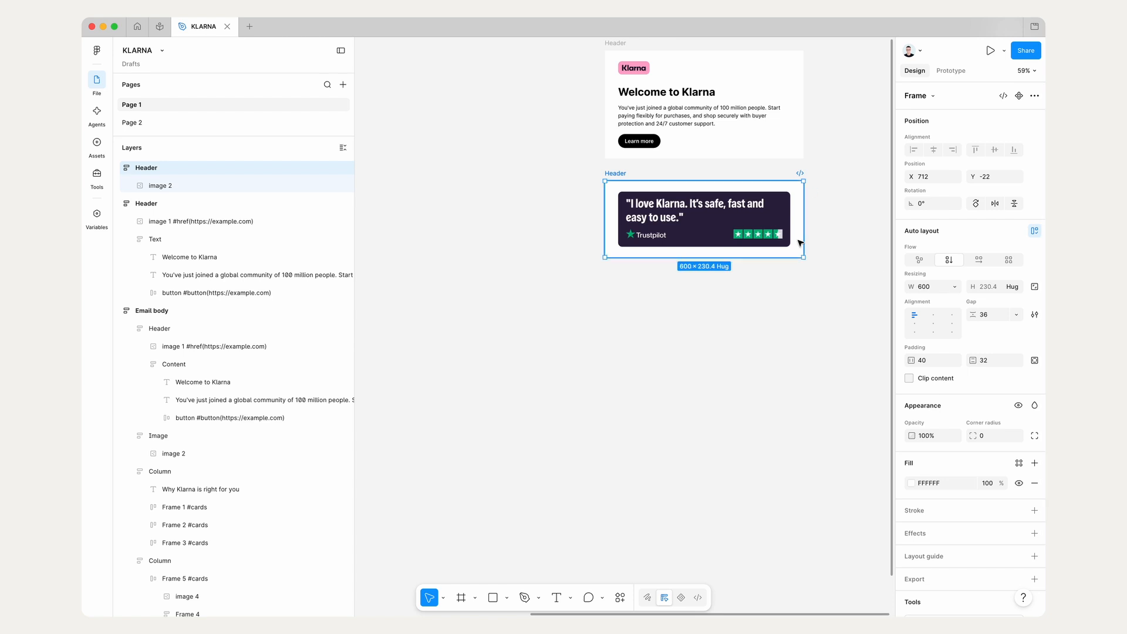
pyautogui.click(948, 260)
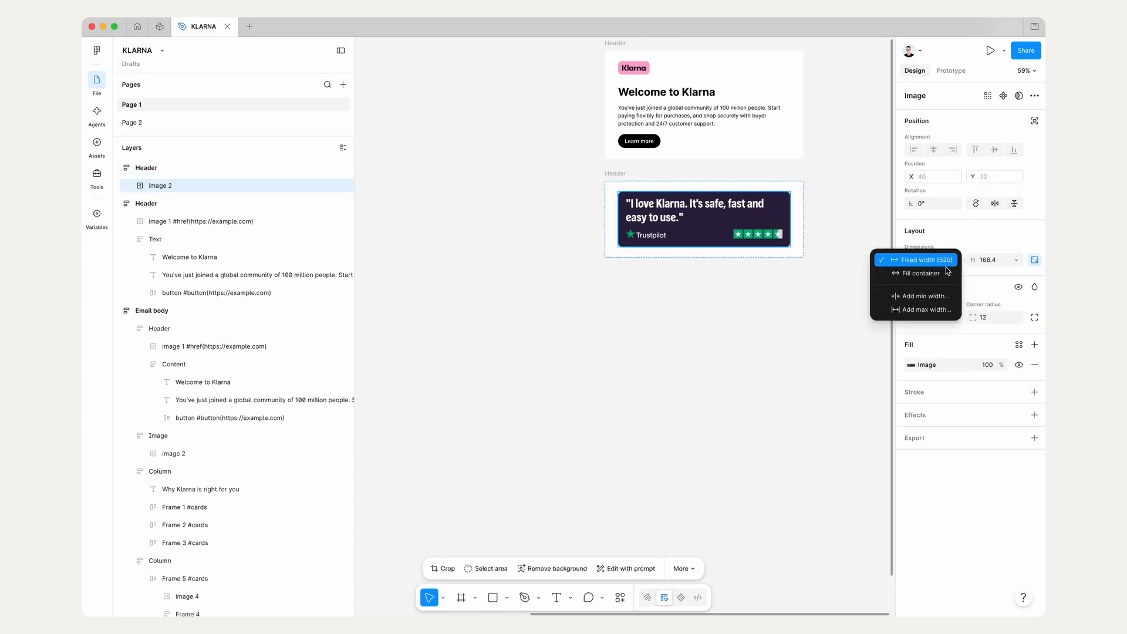
pyautogui.click(904, 273)
pyautogui.click(615, 174)
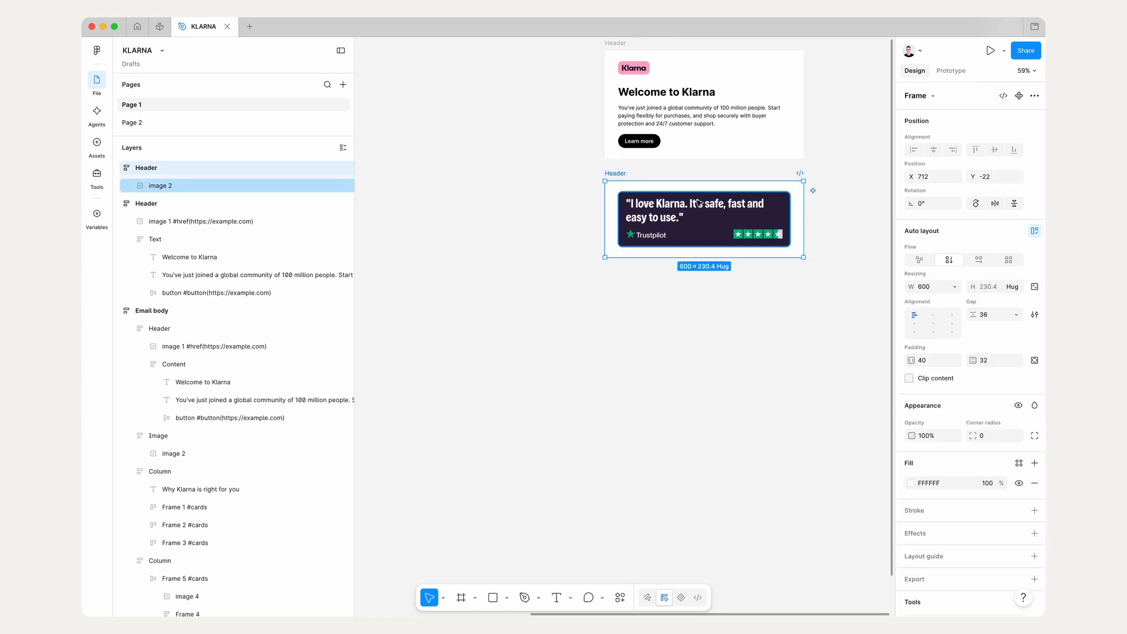
# Step: Rename the duplicated Header frame as Image block
pyautogui.doubleClick(157, 167)
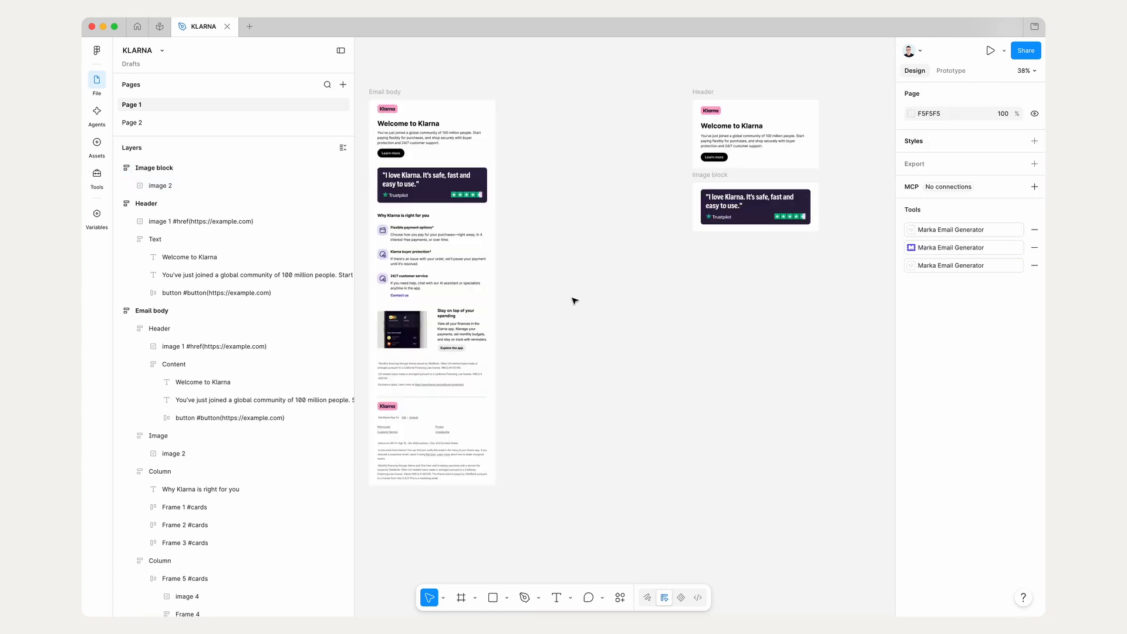
# Step: Copy the "Why Klarna is right for you" Column frame from the Email body onto the empty canvas beside it
pyautogui.hscroll(-2, 575, 300)
pyautogui.scroll(1, 575, 301)
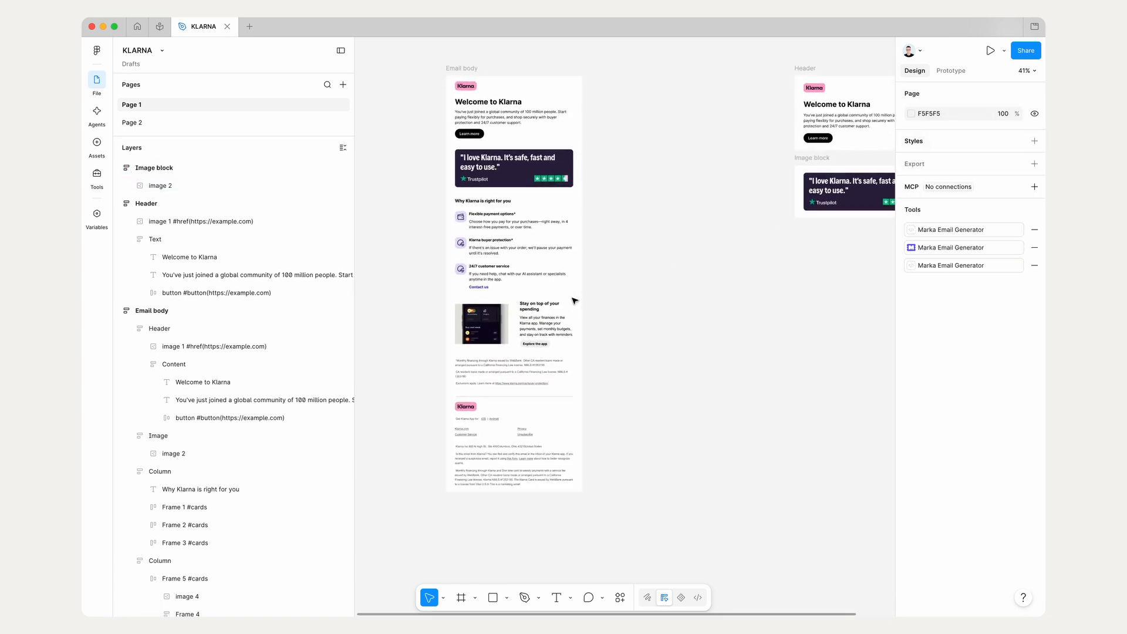
pyautogui.click(535, 237)
pyautogui.hscroll(2, 533, 238)
pyautogui.moveTo(652, 290); pyautogui.dragTo(653, 290)
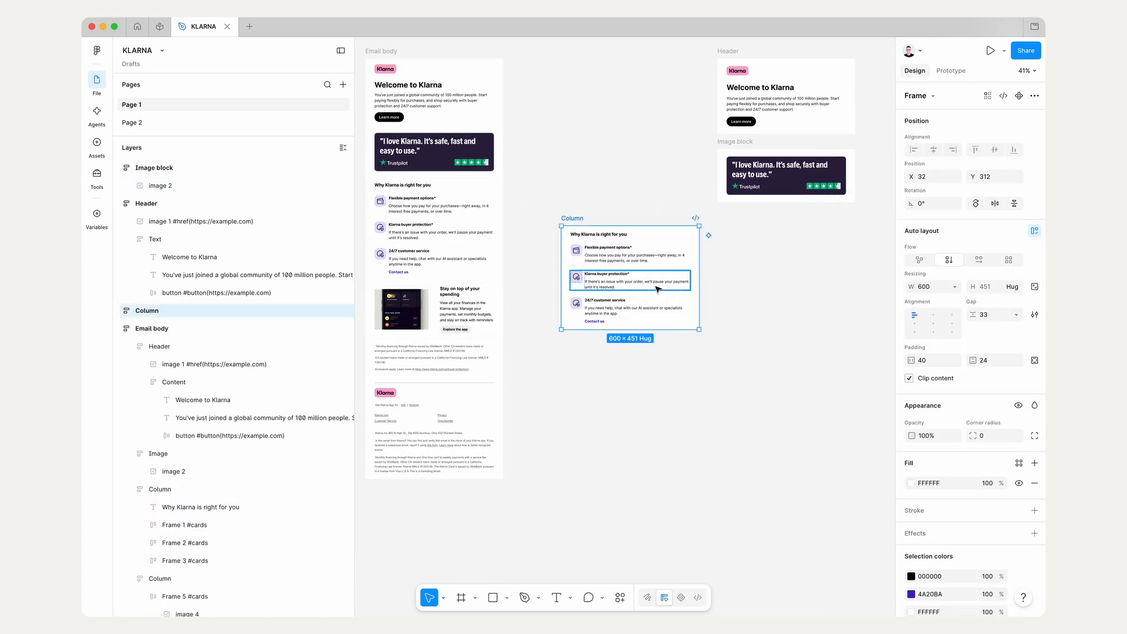
# Step: Copy the heading "Why Klarna is right for you" from the Column copy onto the empty canvas below the Image block
pyautogui.scroll(5, 622, 259)
pyautogui.click(592, 231)
pyautogui.hscroll(3, 591, 231)
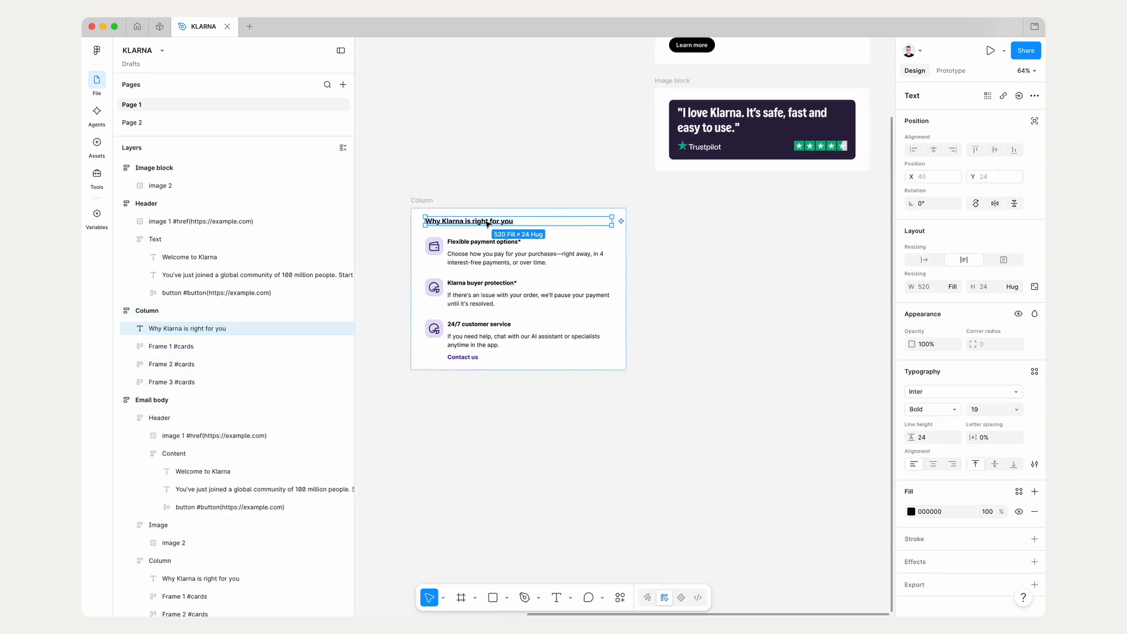
pyautogui.moveTo(471, 222); pyautogui.dragTo(737, 219)
# Step: Copy the "Flexible payment options*" title, its description and the wallet icon from the Column copy to below the copied heading
pyautogui.keyDown('super'); pyautogui.click(510, 242); pyautogui.keyUp('super')
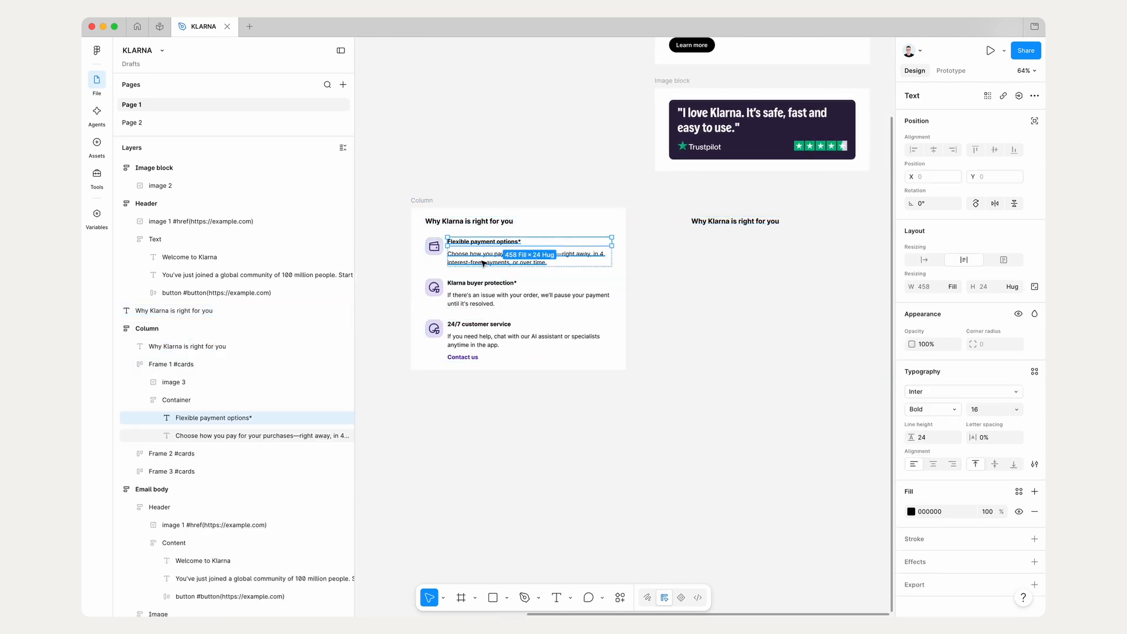
pyautogui.keyDown('shift'); pyautogui.click(479, 261); pyautogui.keyUp('shift')
pyautogui.moveTo(470, 261); pyautogui.dragTo(737, 258)
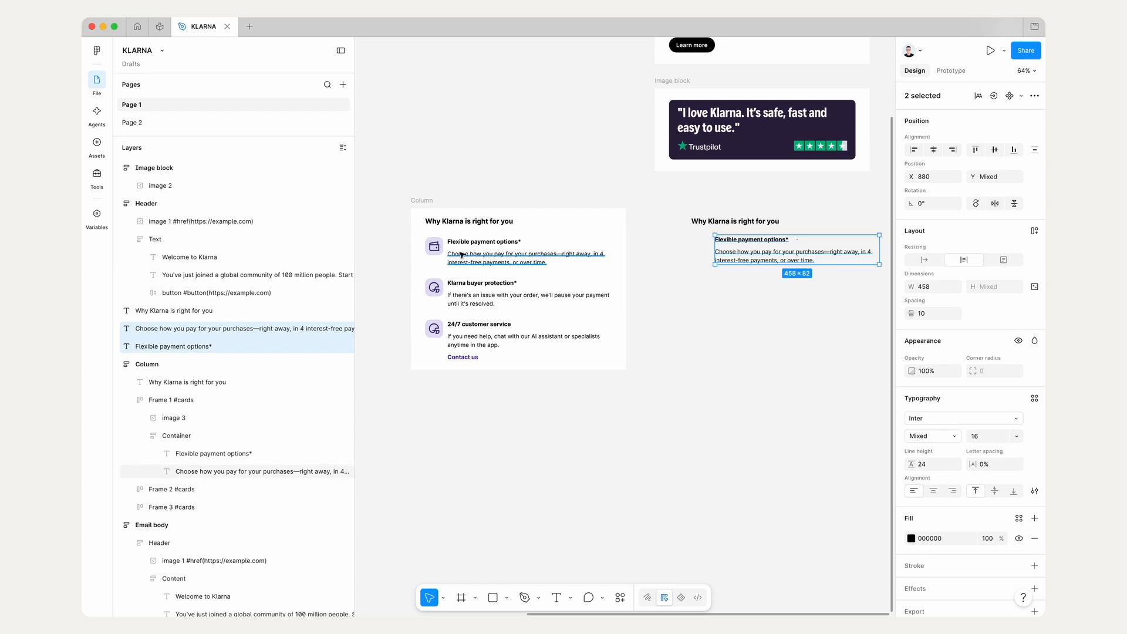
pyautogui.click(439, 251)
pyautogui.moveTo(439, 252); pyautogui.dragTo(707, 253)
# Step: Move the title and description closer to the wallet icon at X 866, and align the heading with the icon's left edge
pyautogui.scroll(3, 639, 289)
pyautogui.click(655, 301)
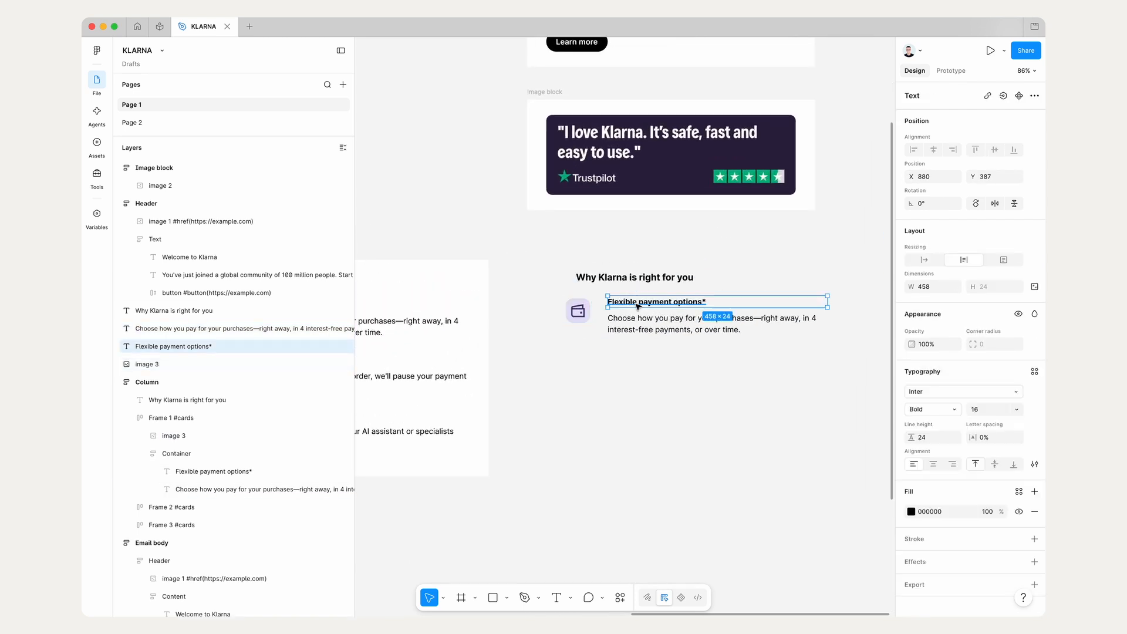
pyautogui.keyDown('shift'); pyautogui.click(672, 326); pyautogui.keyUp('shift')
pyautogui.moveTo(676, 326); pyautogui.dragTo(669, 328)
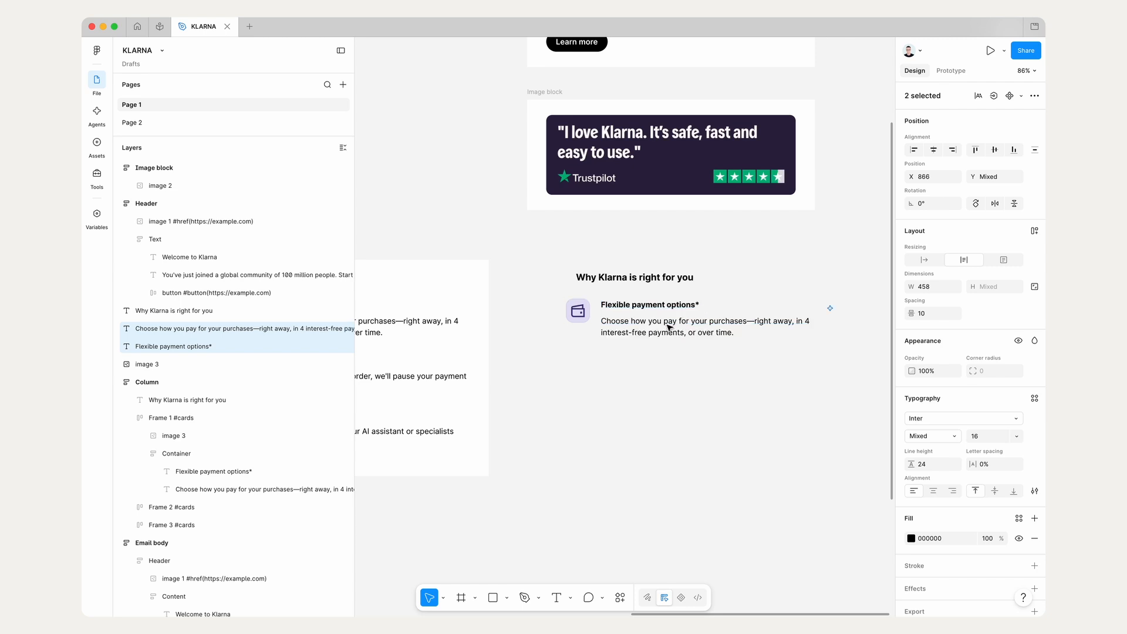
pyautogui.moveTo(623, 275); pyautogui.dragTo(613, 270)
pyautogui.click(675, 304)
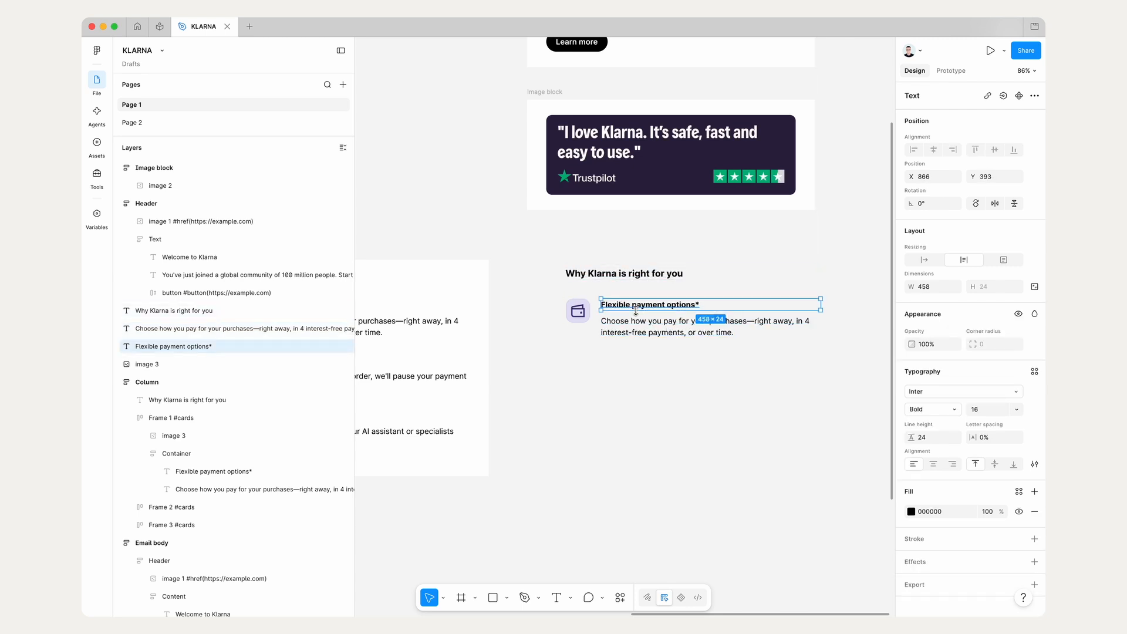
pyautogui.click(728, 326)
pyautogui.keyDown('shift'); pyautogui.click(660, 306); pyautogui.keyUp('shift')
pyautogui.click(596, 355)
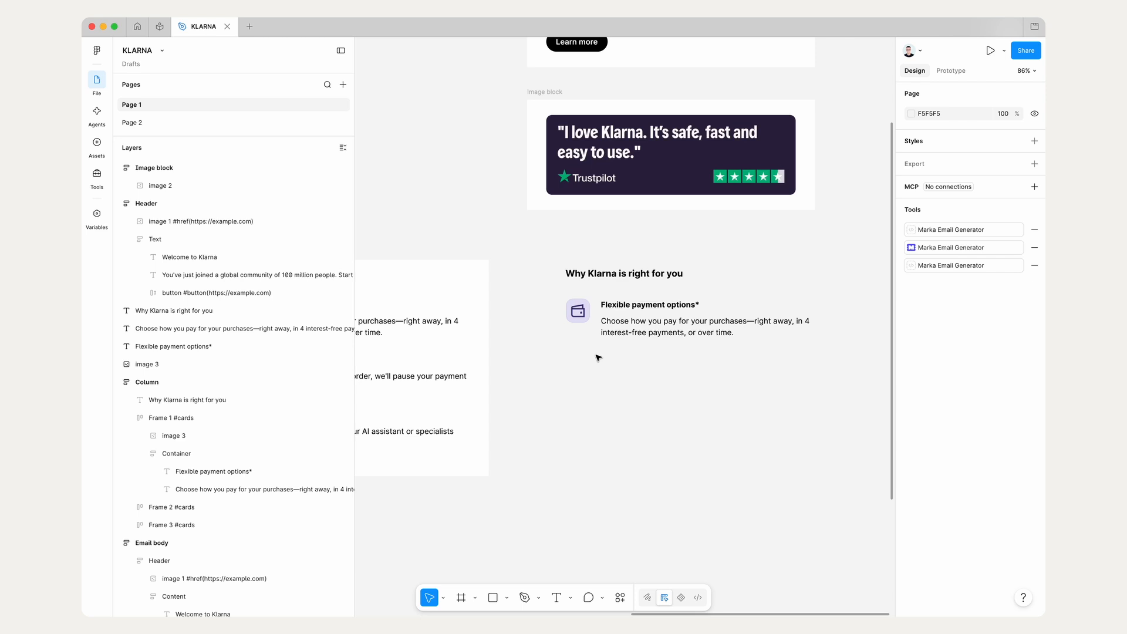
# Step: Wrap the copied "Flexible payment options*" title and its description in a vertical auto layout frame
pyautogui.scroll(3, 596, 354)
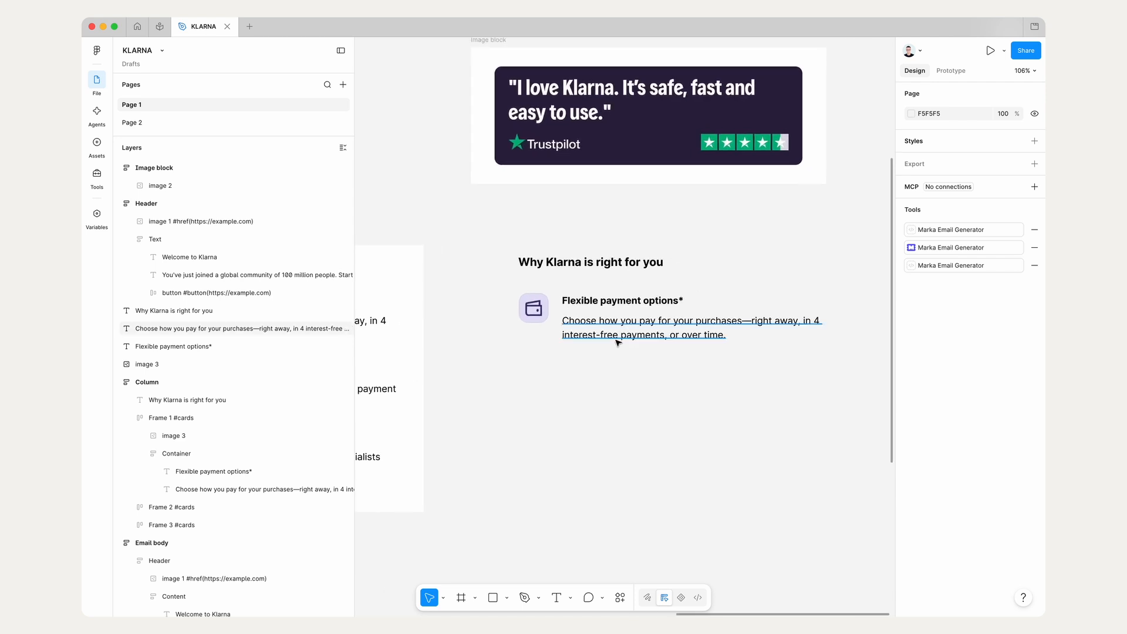
pyautogui.click(613, 333)
pyautogui.keyDown('shift'); pyautogui.click(635, 306); pyautogui.keyUp('shift')
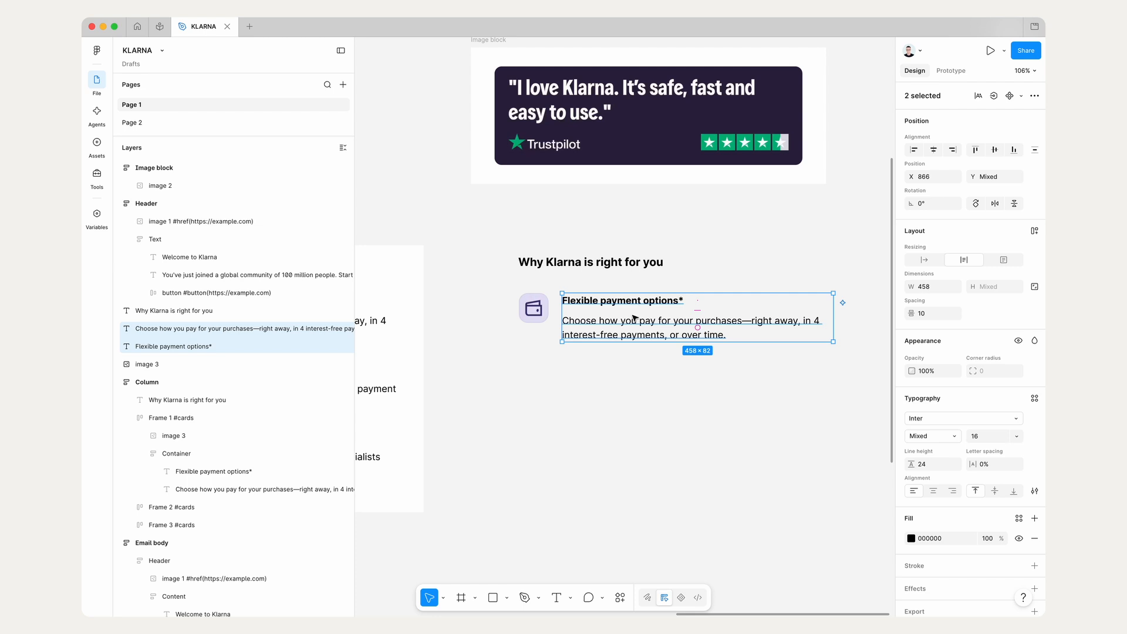
pyautogui.click(621, 387)
pyautogui.press('super+z')
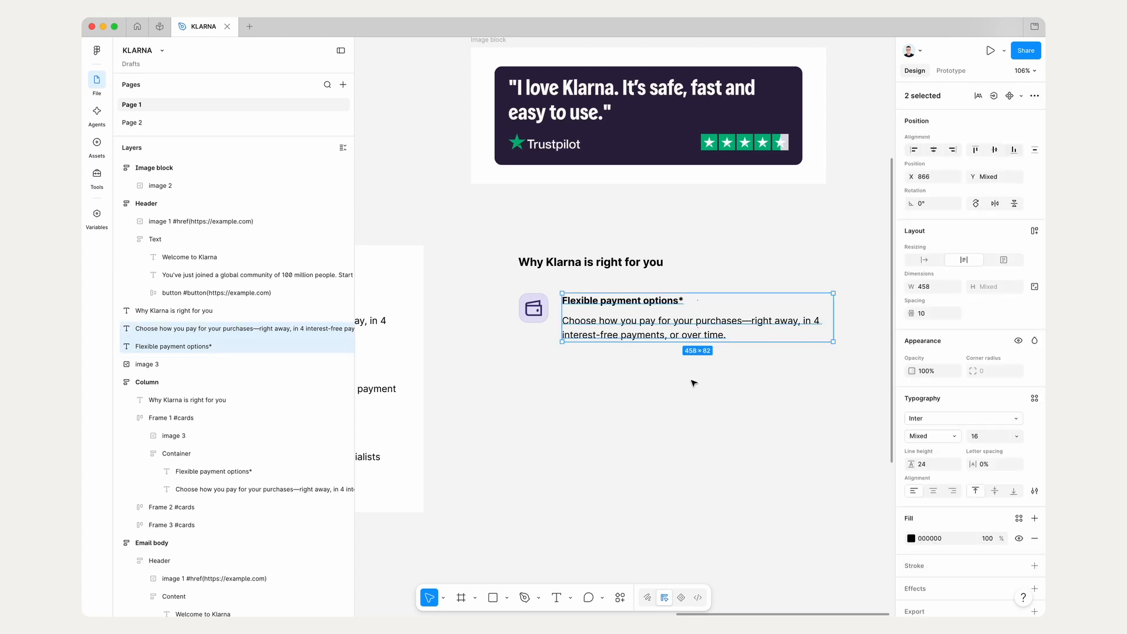
pyautogui.click(1035, 232)
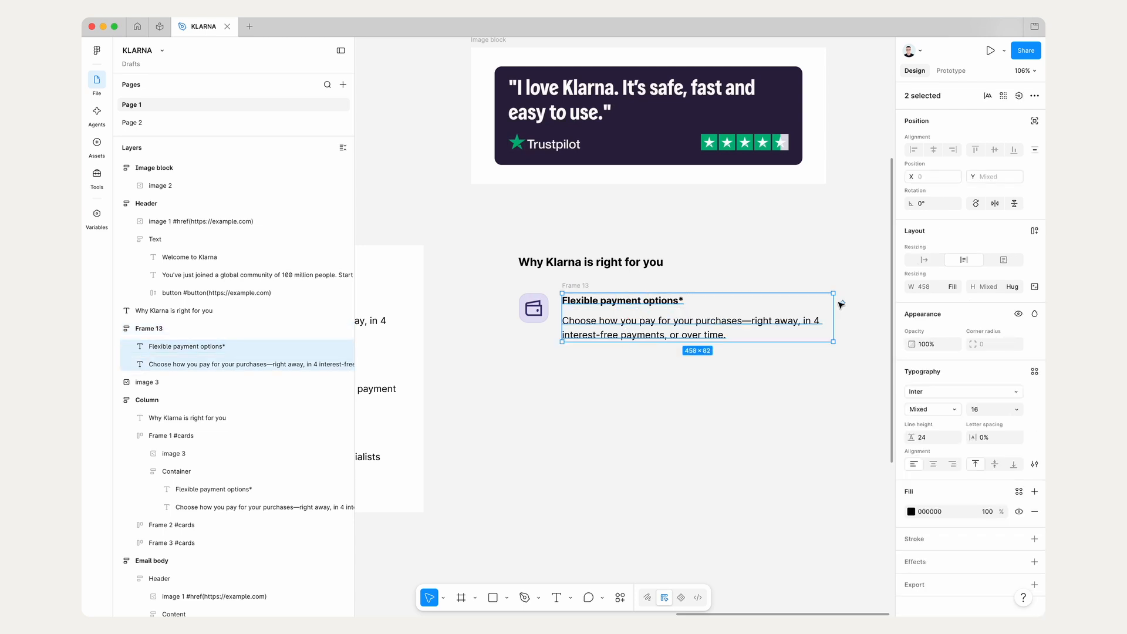
# Step: Rename the new title and description frame as Text and align it beside the wallet icon at X 873, Y 393
pyautogui.moveTo(576, 286); pyautogui.dragTo(585, 291)
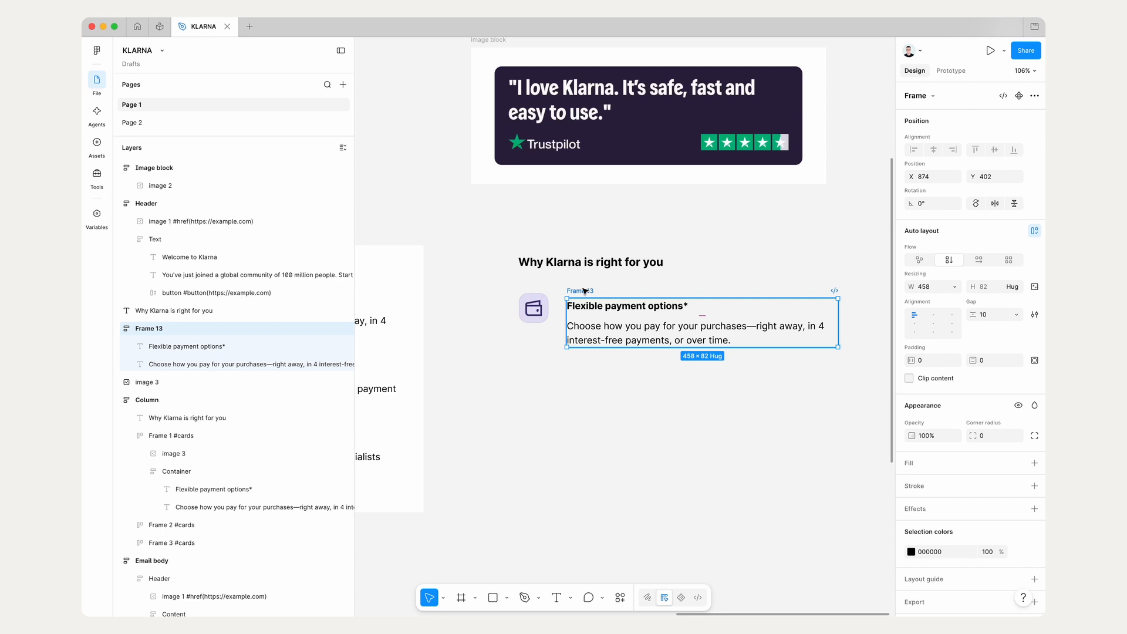
pyautogui.press('super+r')
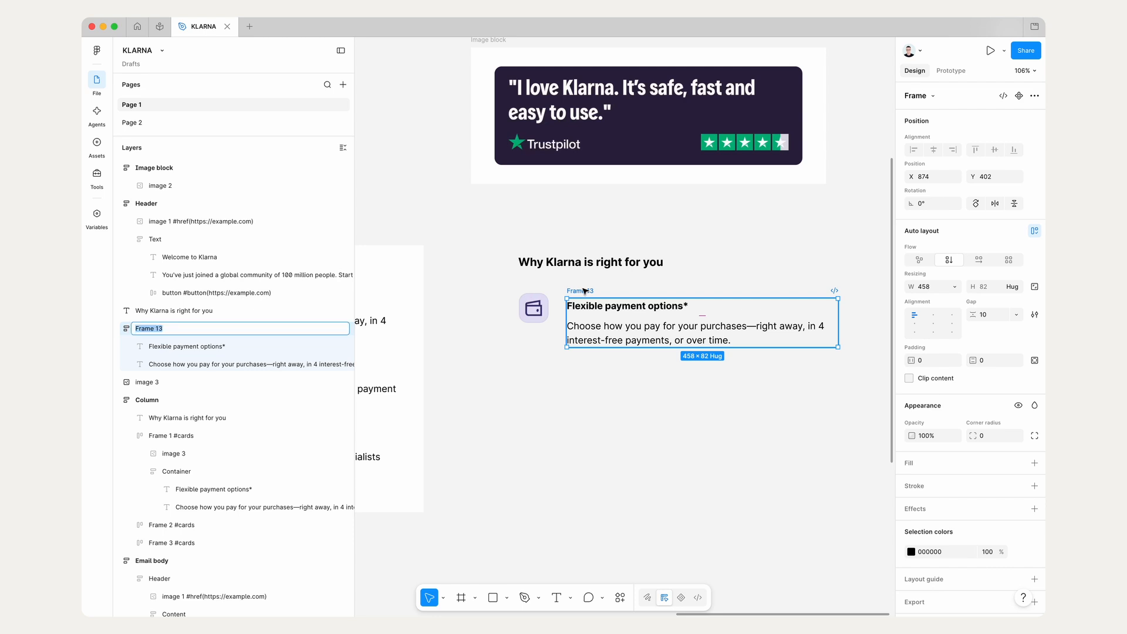
pyautogui.write('Text')
pyautogui.press('Return')
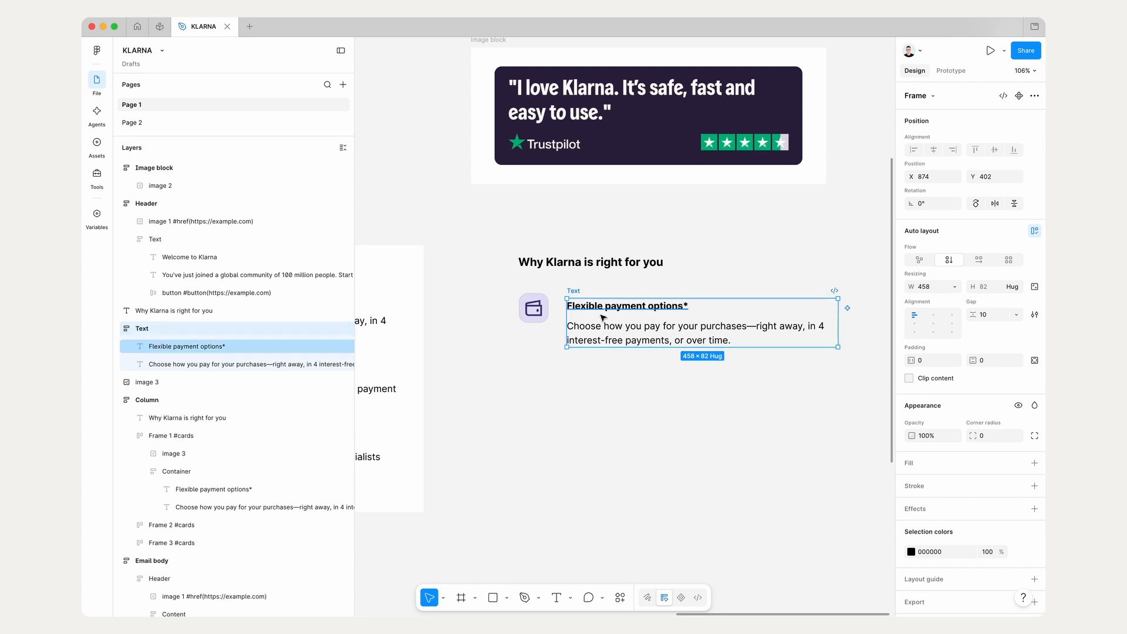
pyautogui.moveTo(603, 316); pyautogui.dragTo(602, 313)
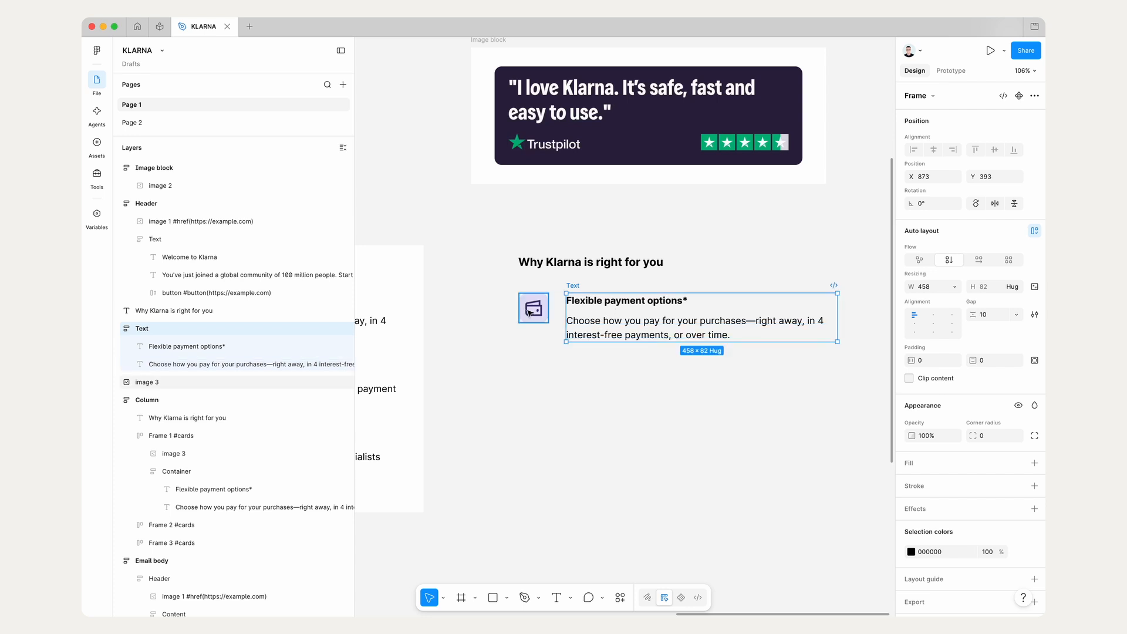
# Step: Wrap the wallet icon and the Text frame in a horizontal auto layout frame and rename it Item
pyautogui.keyDown('shift'); pyautogui.click(530, 312); pyautogui.keyUp('shift')
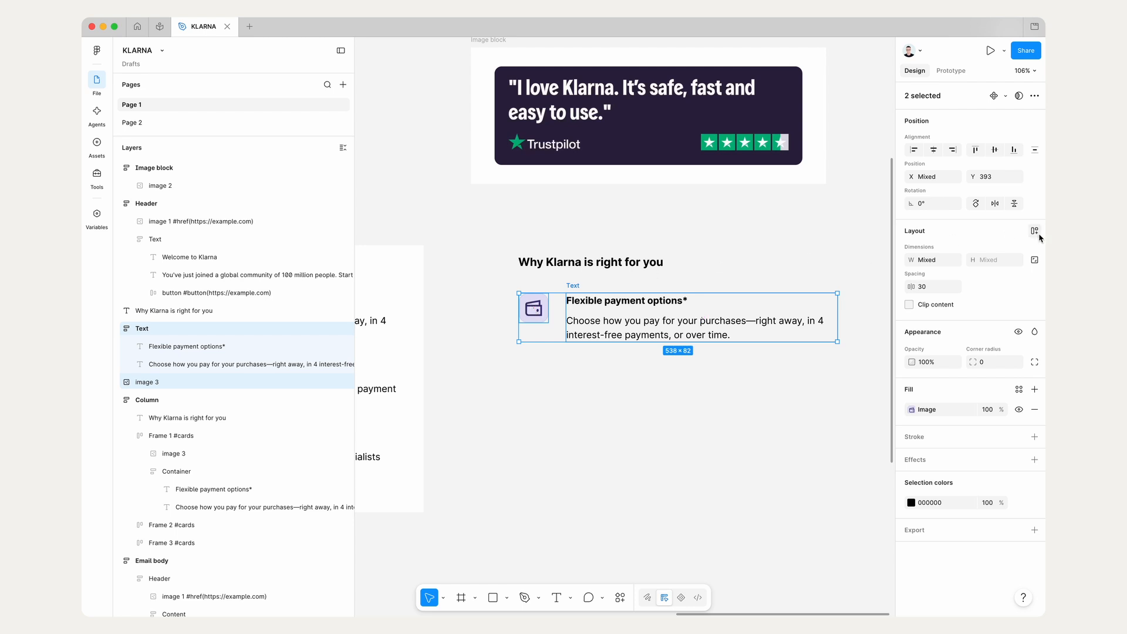
pyautogui.click(1037, 233)
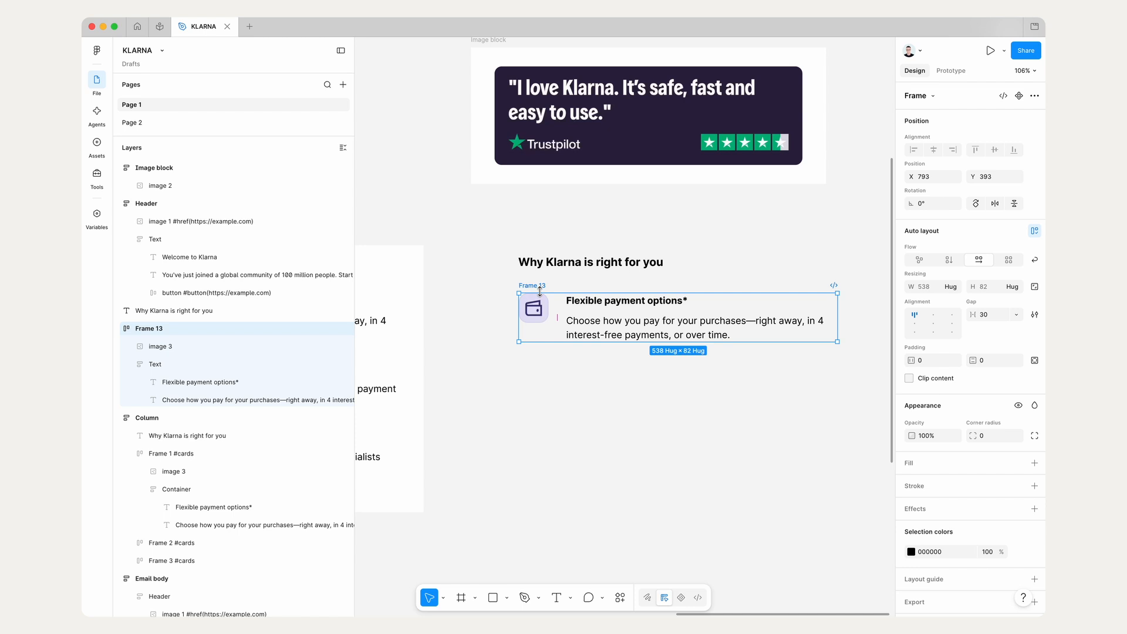
pyautogui.moveTo(569, 321); pyautogui.dragTo(569, 335)
pyautogui.press('super+r')
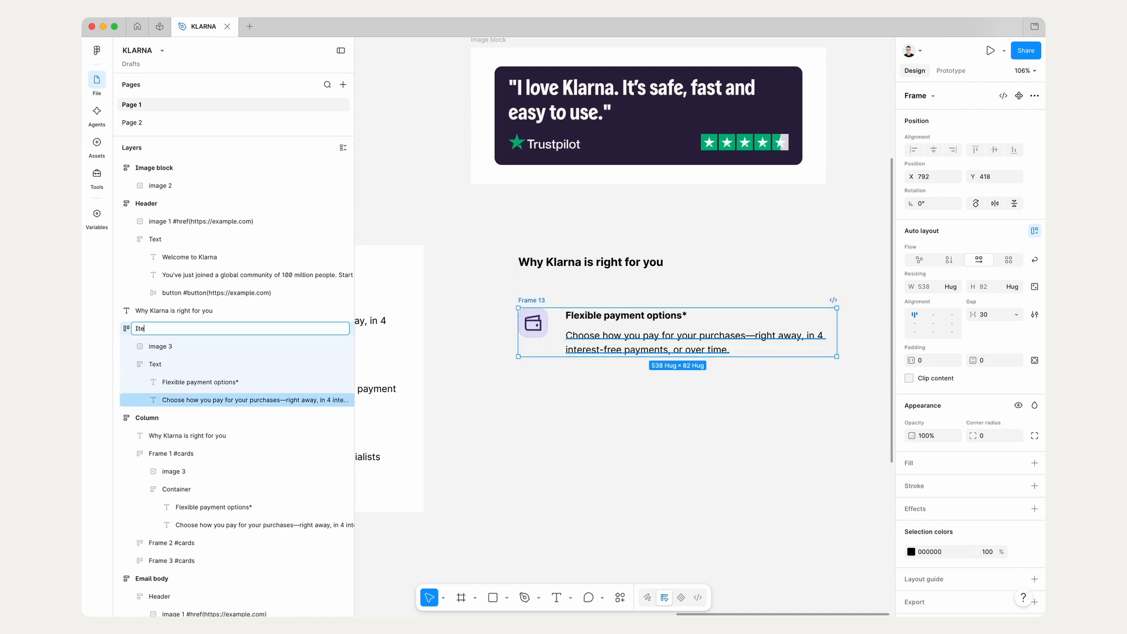
pyautogui.press('Return')
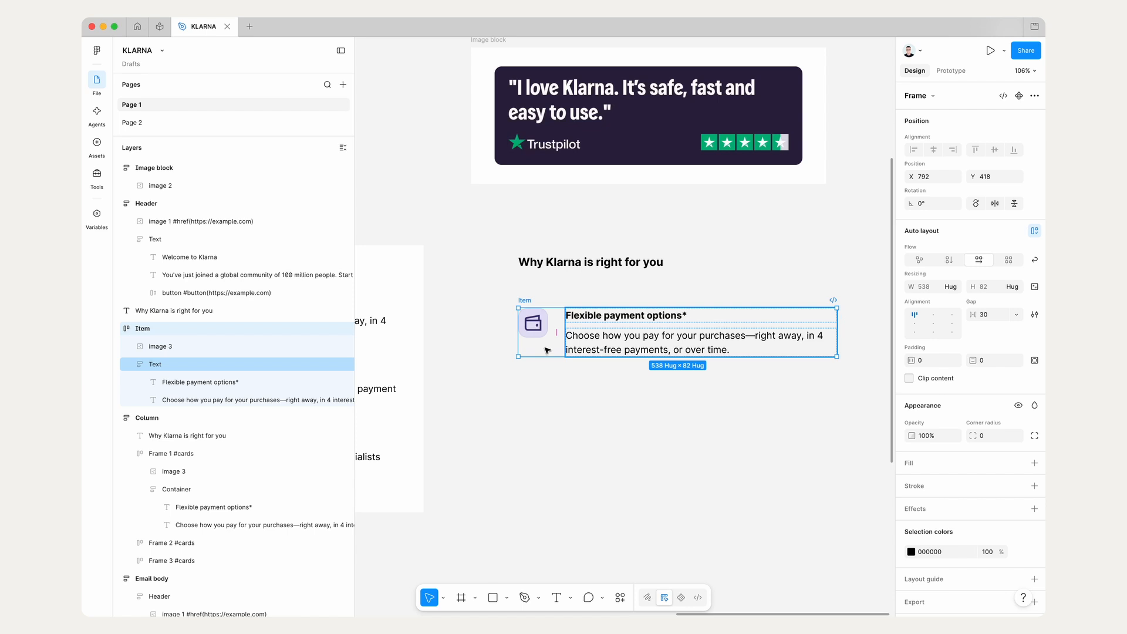
# Step: Fill the Item frame with white FFFFFF sampled from the Column copy and move the frame up to Y 403
pyautogui.press('i')
pyautogui.click(415, 345)
pyautogui.moveTo(669, 333)
pyautogui.mouseDown()
pyautogui.moveTo(653, 330)
pyautogui.moveTo(669, 323)
pyautogui.mouseUp()
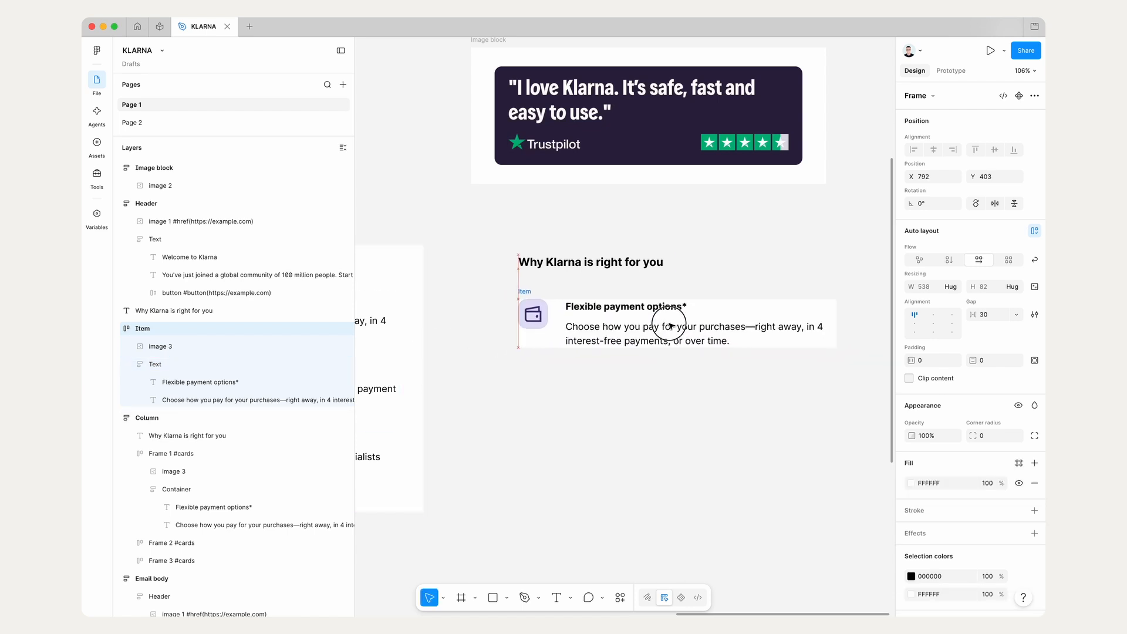
pyautogui.click(682, 386)
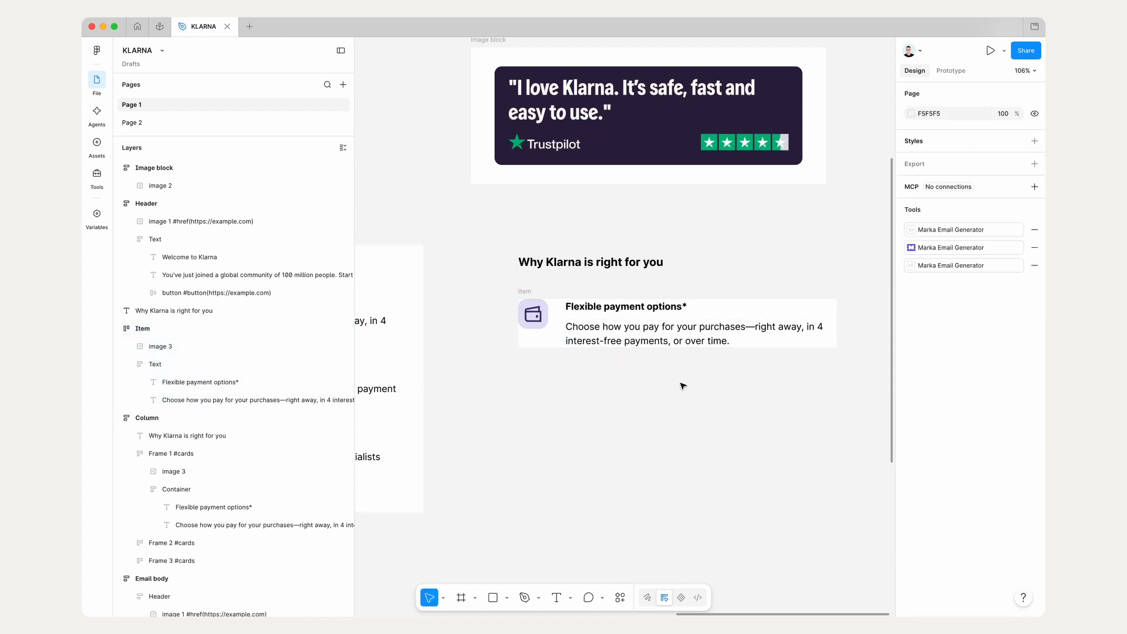
# Step: Preview the Item frame in Marka Email Generator and widen the preview window to examine its layout
pyautogui.click(951, 247)
pyautogui.click(546, 297)
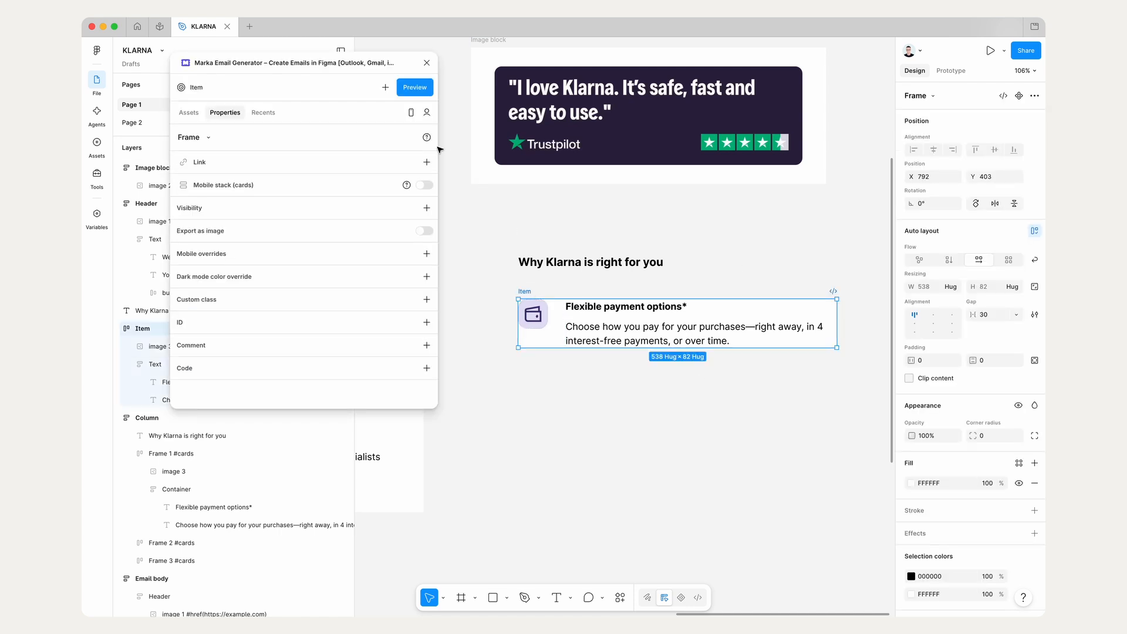
pyautogui.click(420, 91)
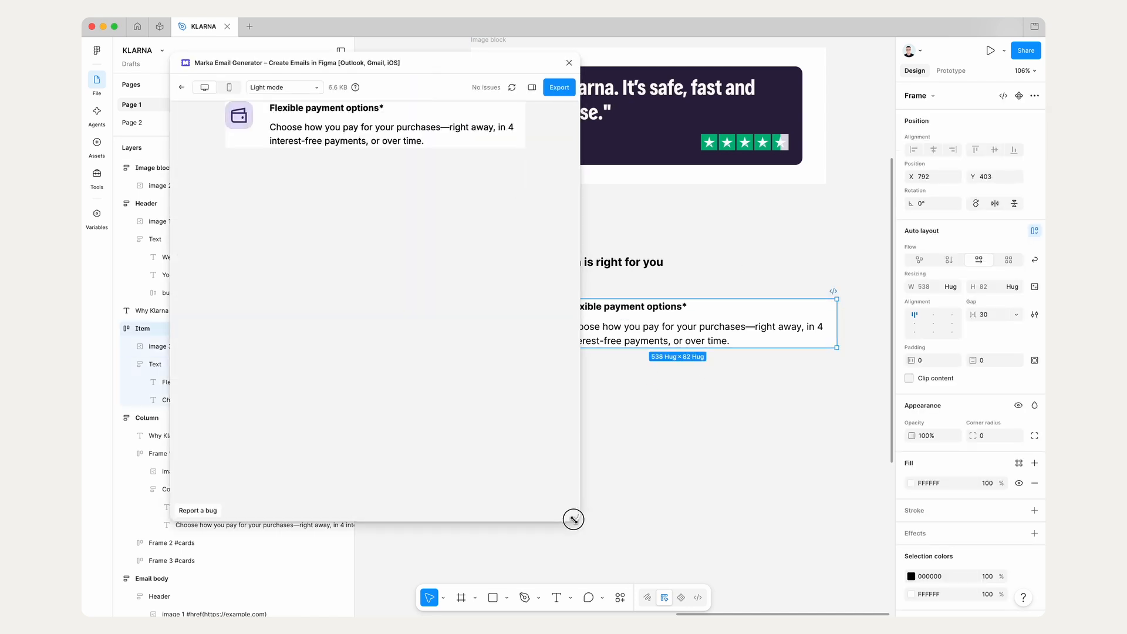
pyautogui.moveTo(574, 518); pyautogui.dragTo(632, 505)
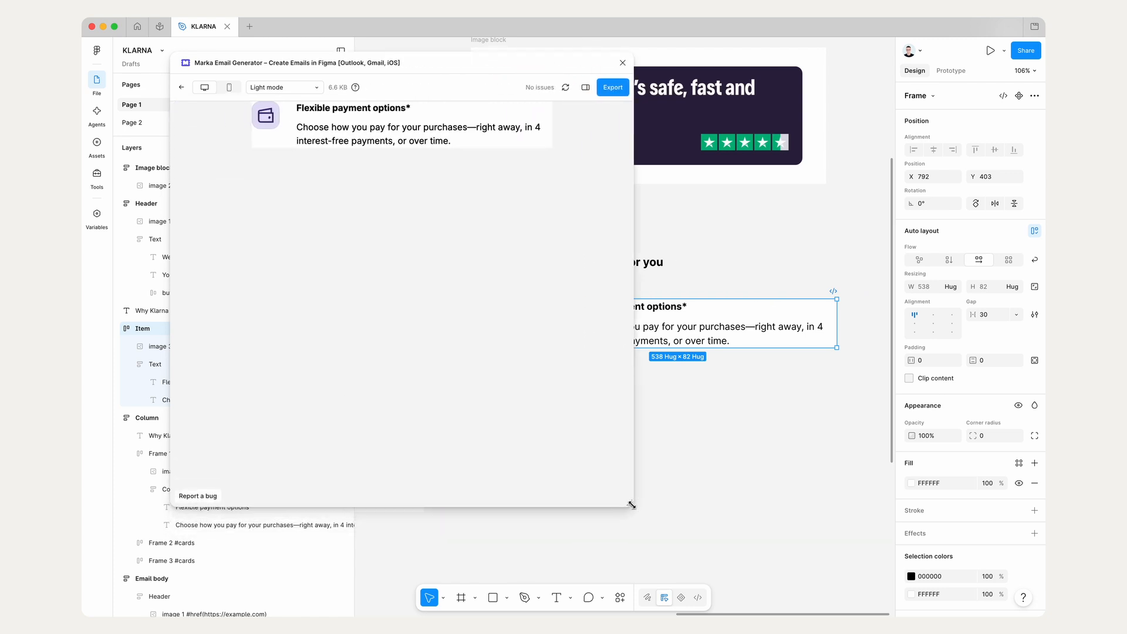
pyautogui.click(623, 62)
pyautogui.click(639, 184)
# Step: Preview the Column frame in Marka Email Generator, narrowing and widening the preview to examine how its cards stack
pyautogui.scroll(-5, 640, 188)
pyautogui.click(639, 329)
pyautogui.hscroll(-1, 638, 330)
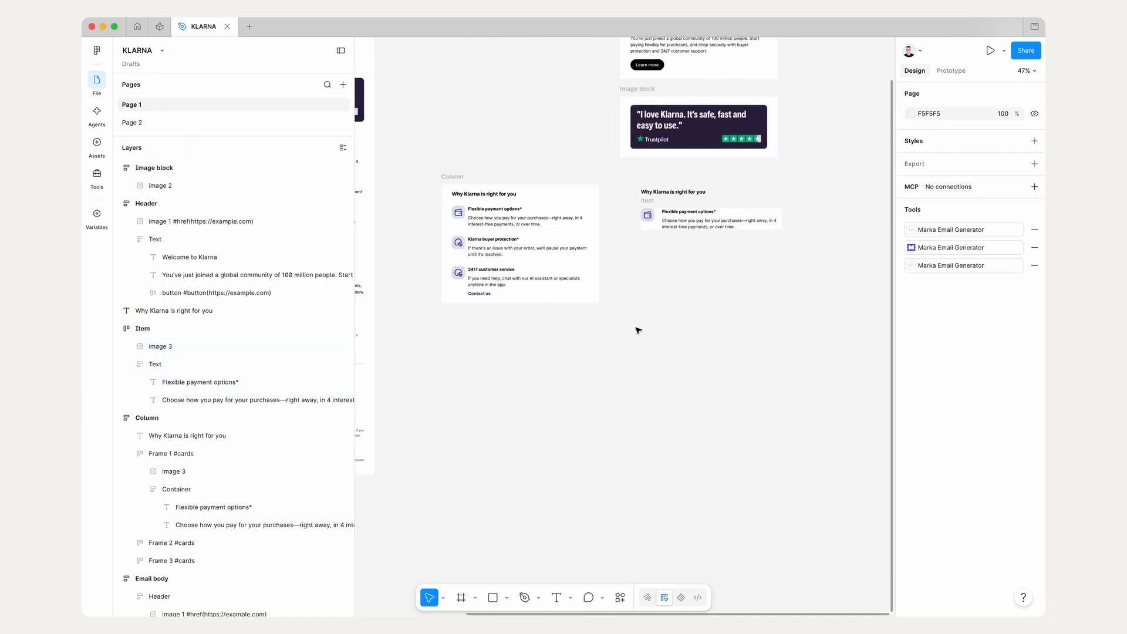
pyautogui.click(971, 248)
pyautogui.hscroll(-4, 705, 220)
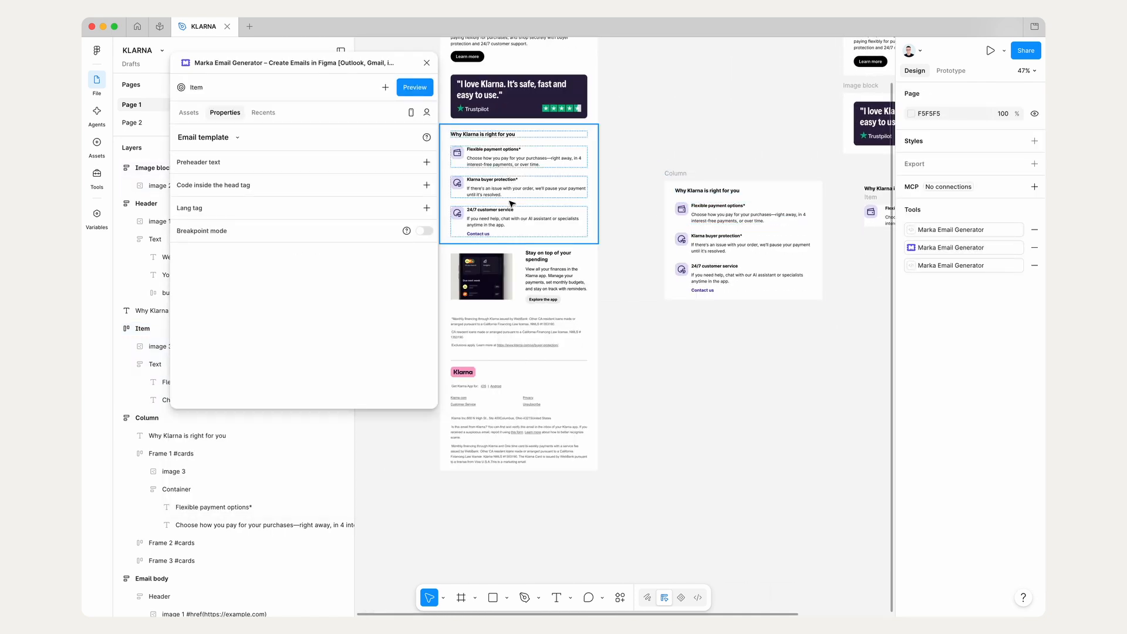
pyautogui.click(672, 174)
pyautogui.click(424, 92)
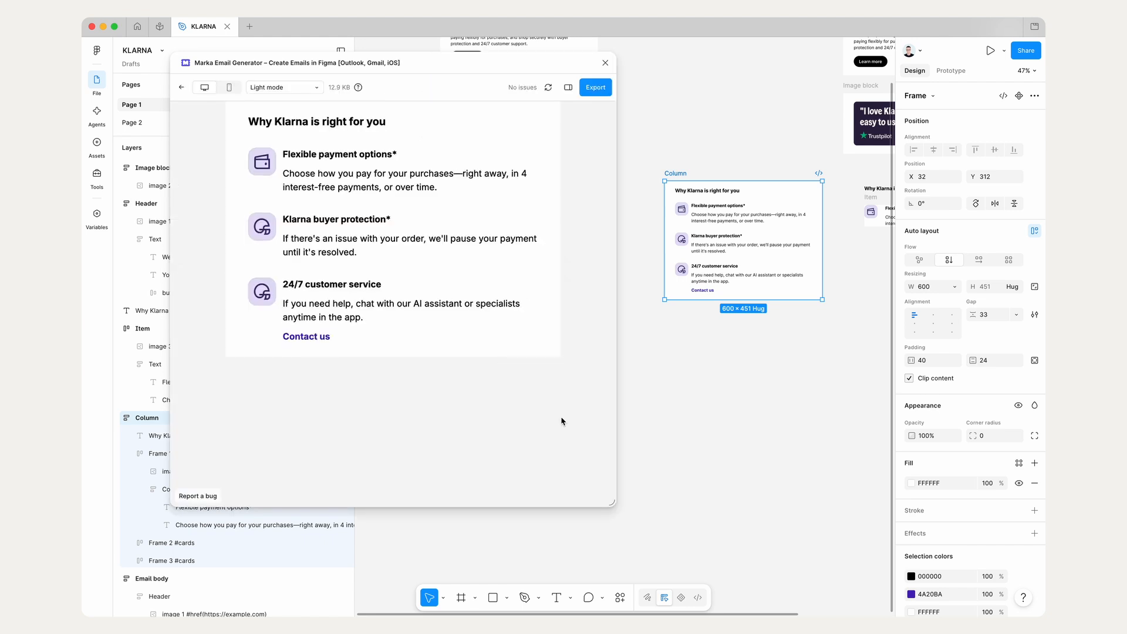
pyautogui.moveTo(612, 504); pyautogui.dragTo(349, 526)
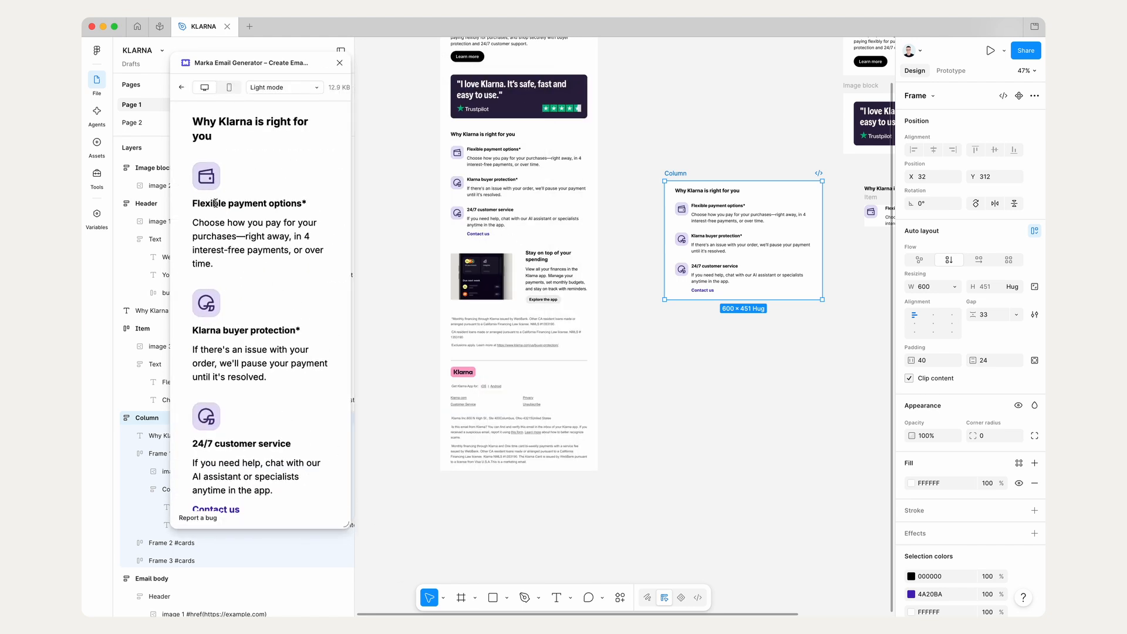
pyautogui.moveTo(348, 526); pyautogui.dragTo(532, 528)
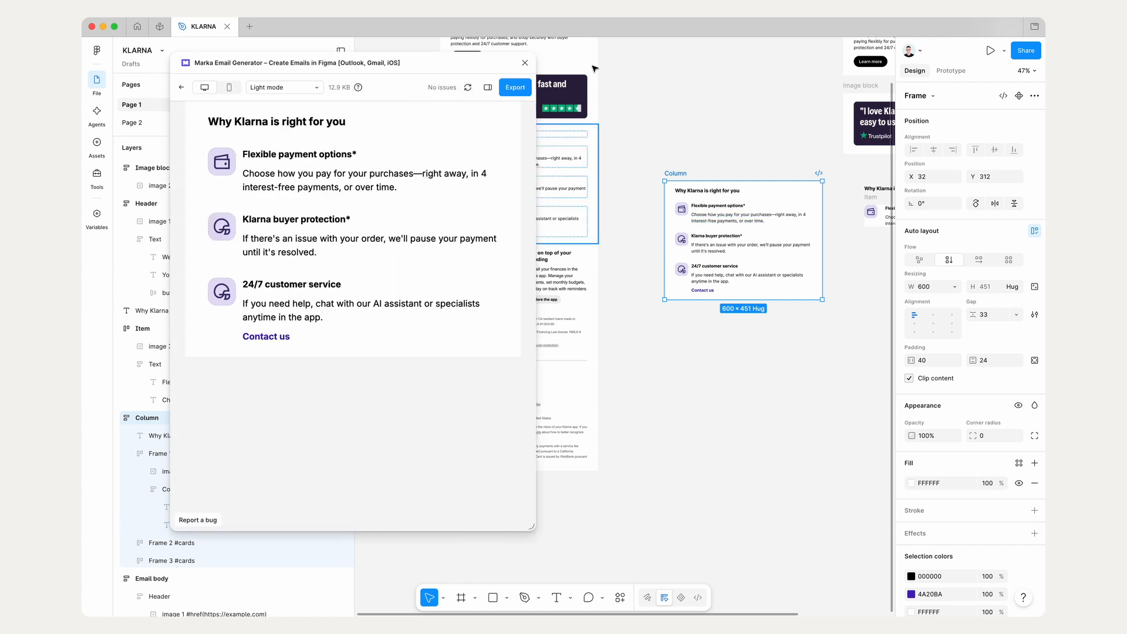
pyautogui.click(525, 62)
# Step: Set the Item frame's horizontal gap to 16 and move the frame to X 790, Y 407
pyautogui.hscroll(6, 706, 244)
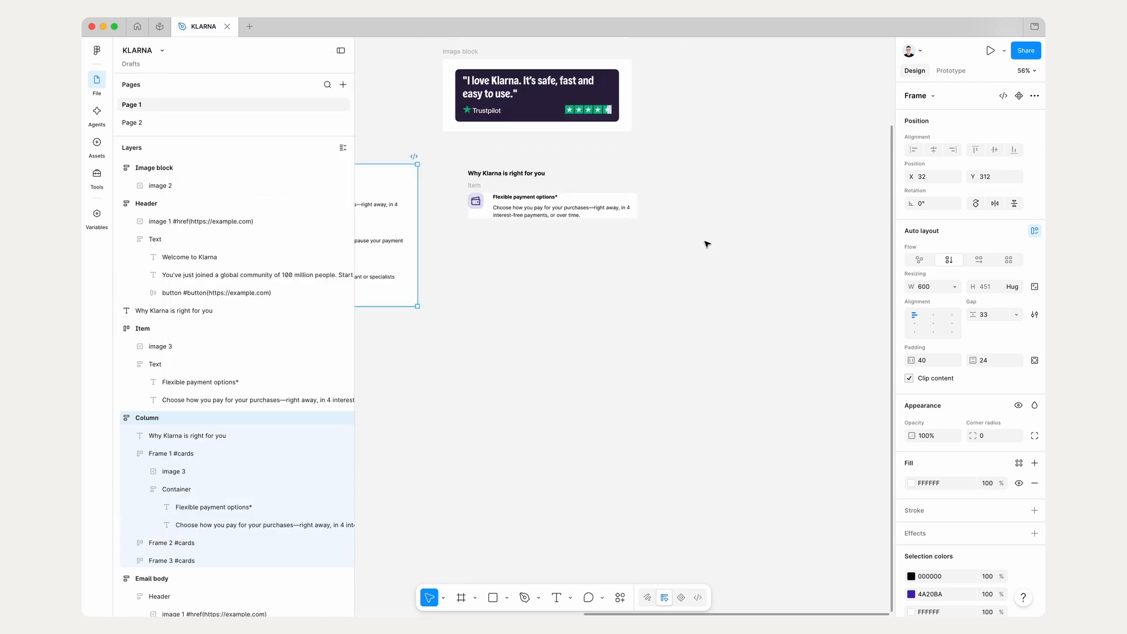
pyautogui.scroll(5, 706, 245)
pyautogui.click(654, 323)
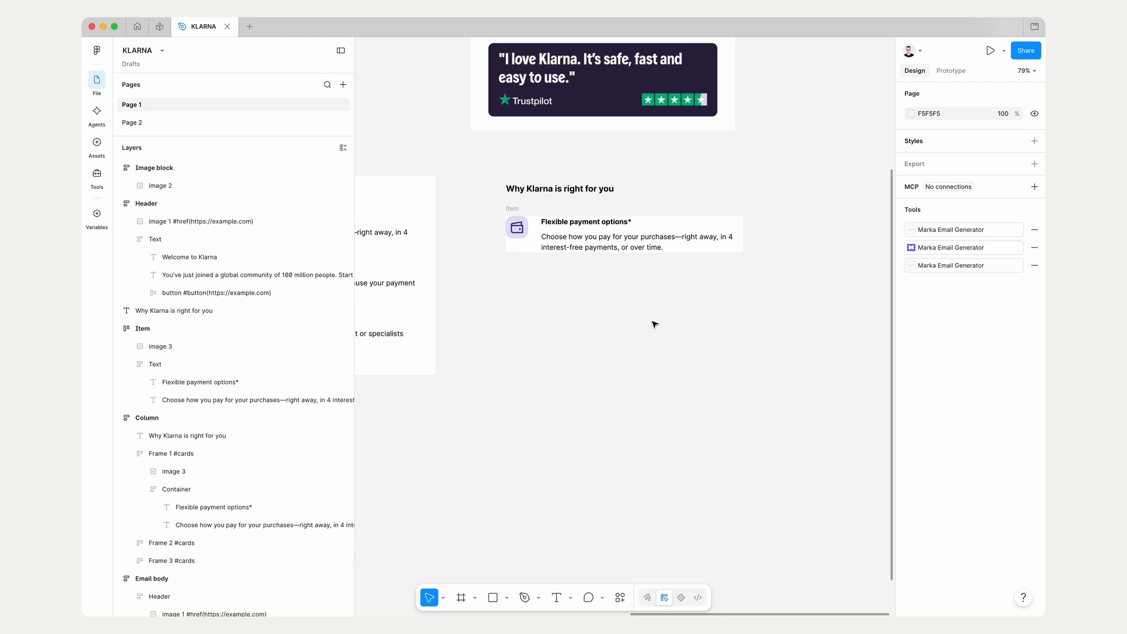
pyautogui.click(525, 227)
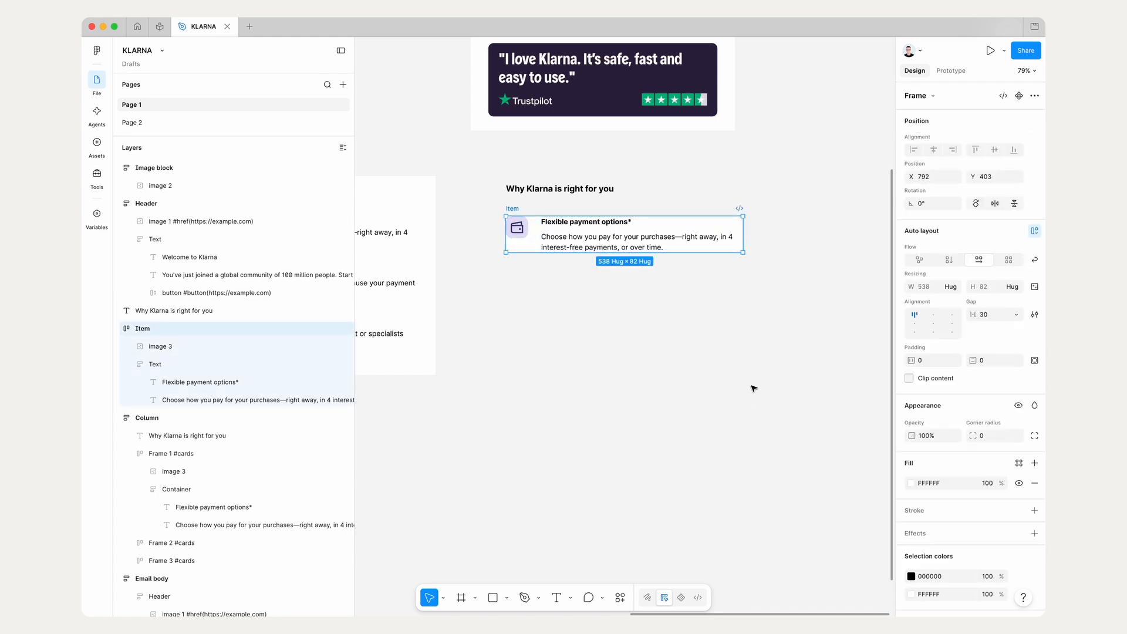
pyautogui.scroll(4, 586, 253)
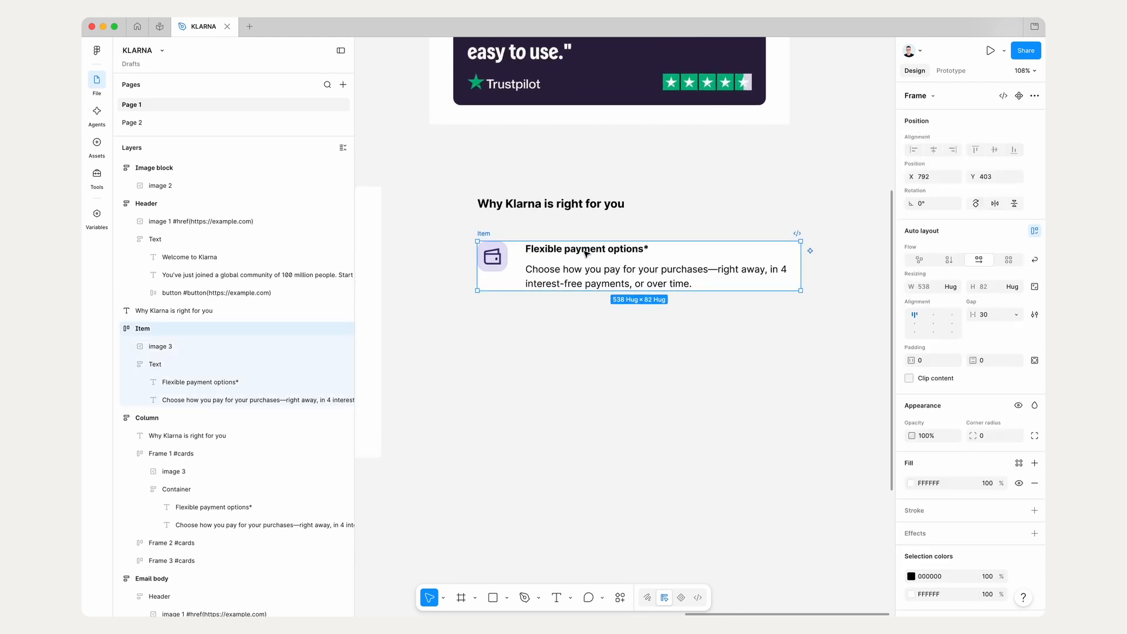
pyautogui.click(506, 276)
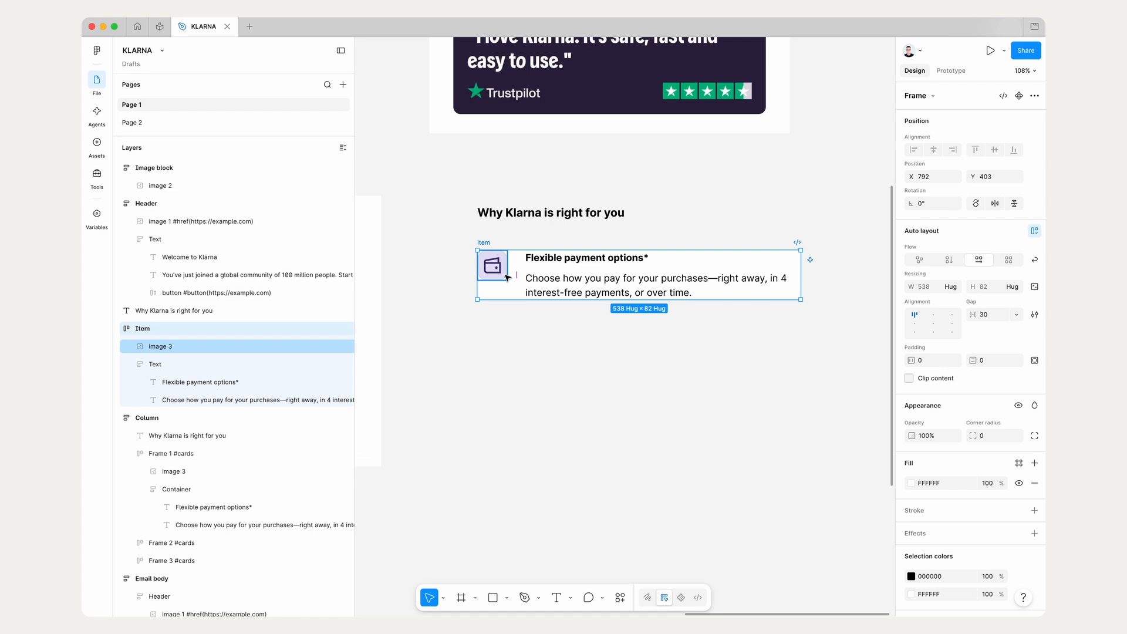
pyautogui.click(996, 316)
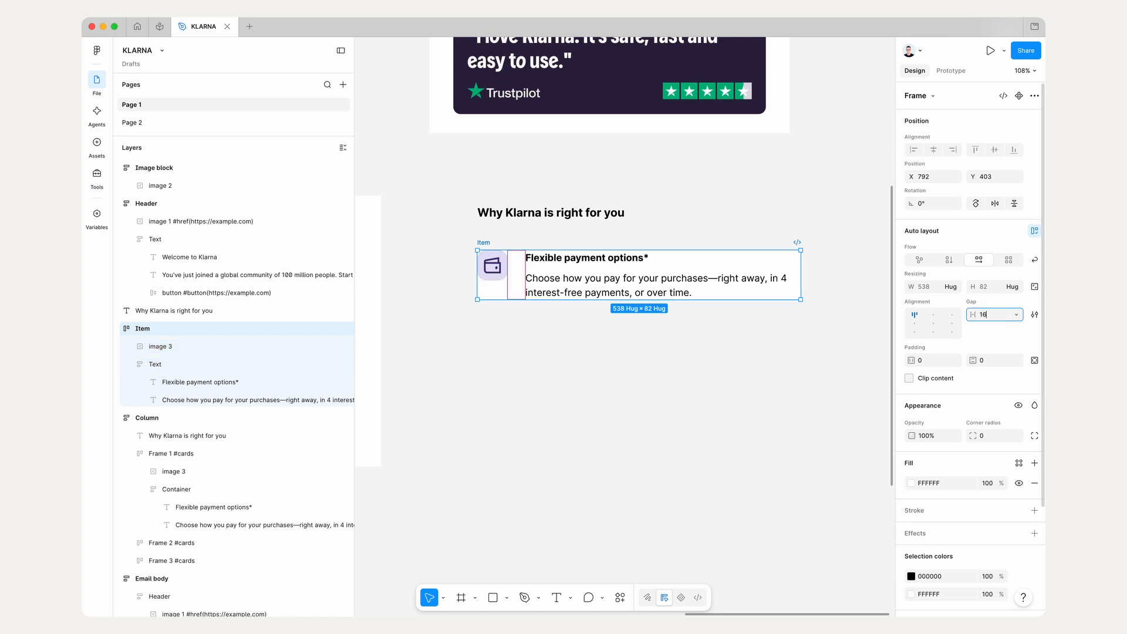
pyautogui.press('Return')
pyautogui.moveTo(487, 240)
pyautogui.mouseDown()
pyautogui.moveTo(488, 254)
pyautogui.moveTo(488, 243)
pyautogui.mouseUp()
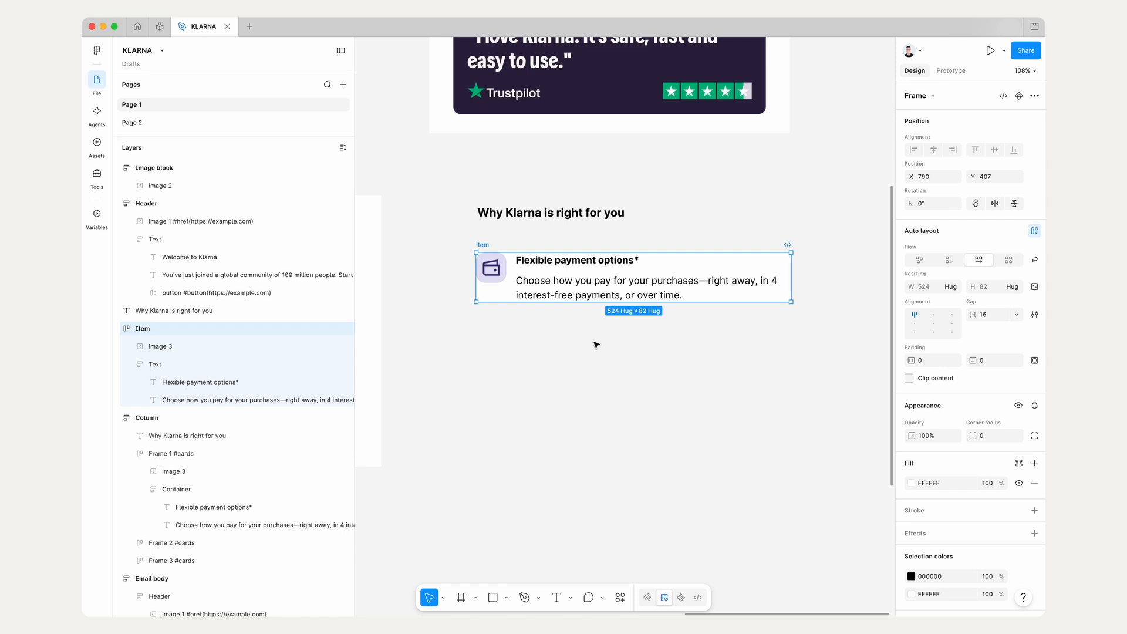
# Step: Treat the Item frame as a Frame in Marka Email Generator's properties and enable Mobile stack (cards) for it
pyautogui.click(711, 362)
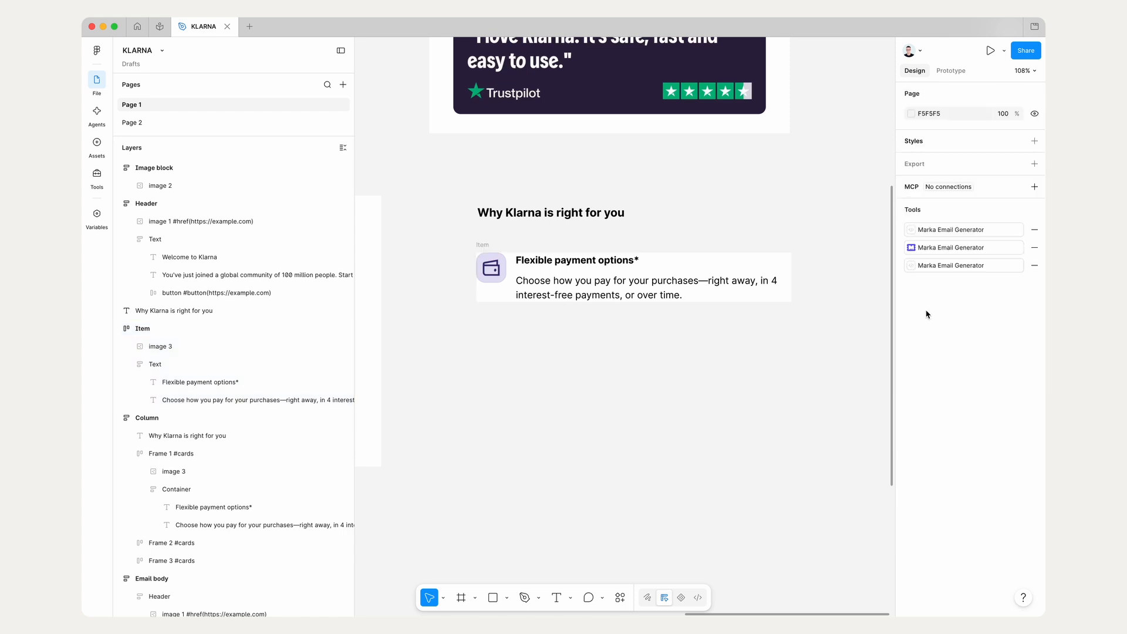
pyautogui.click(951, 247)
pyautogui.click(482, 245)
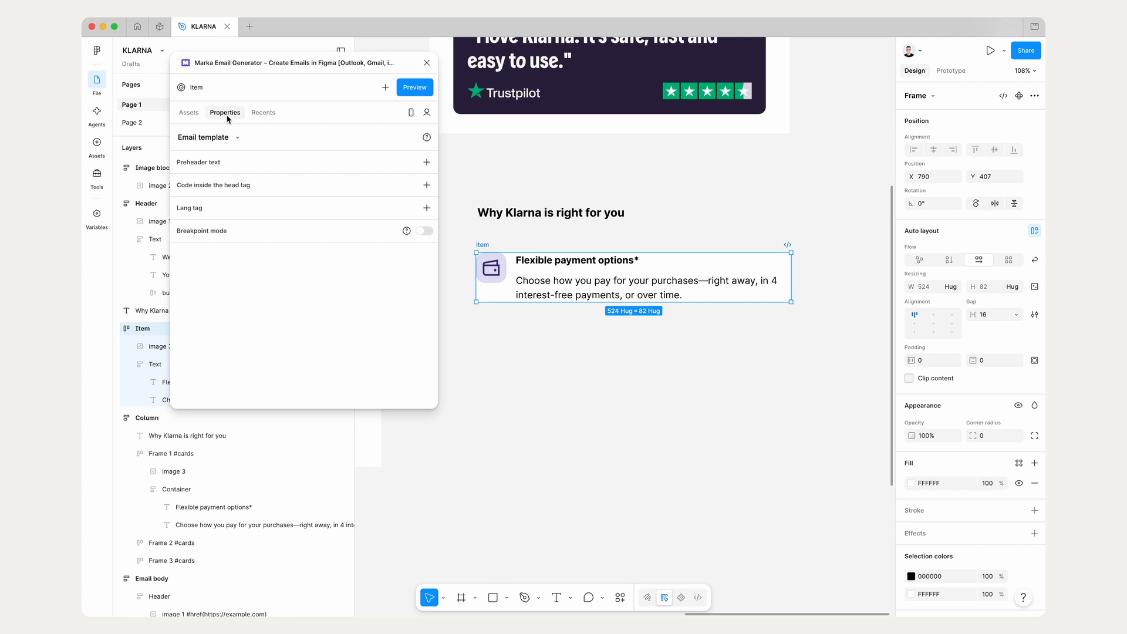
pyautogui.click(206, 138)
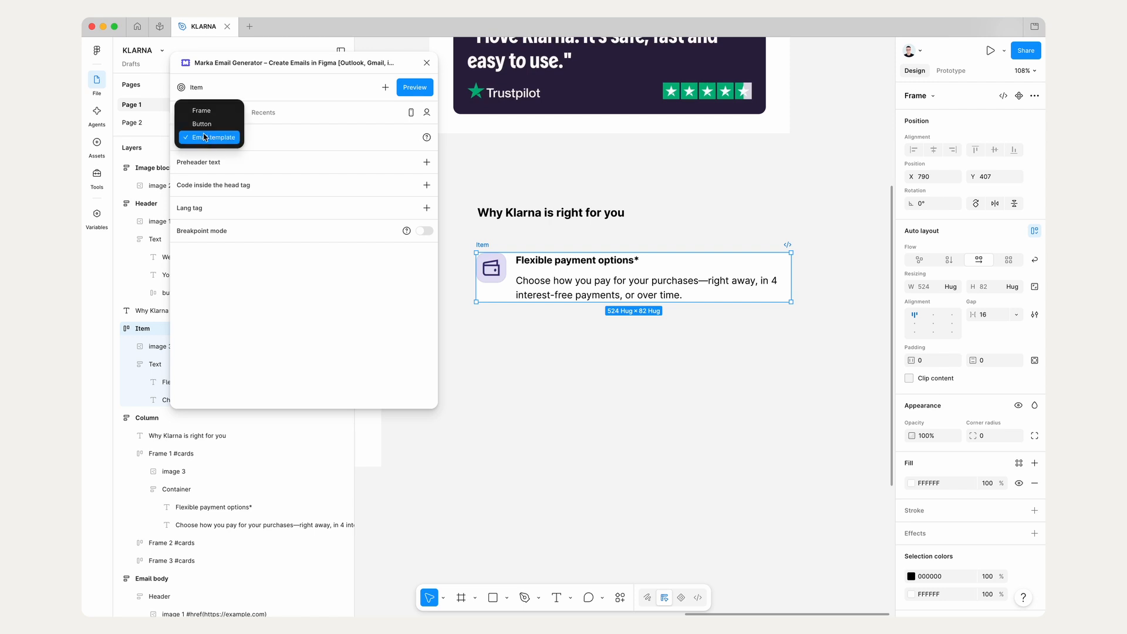
pyautogui.click(224, 115)
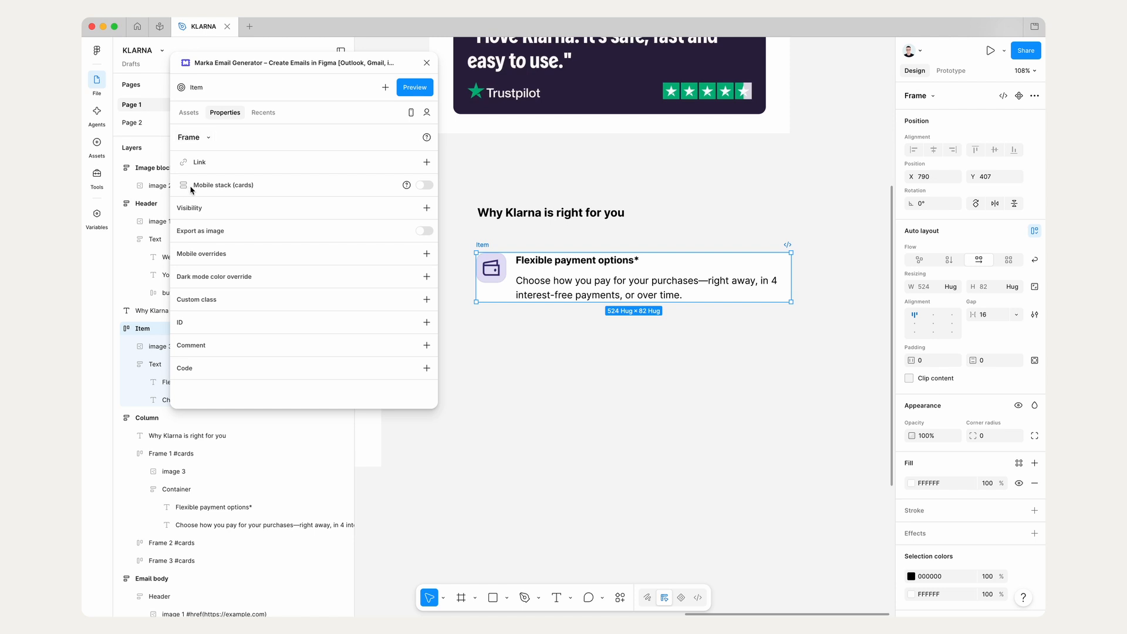
pyautogui.click(424, 185)
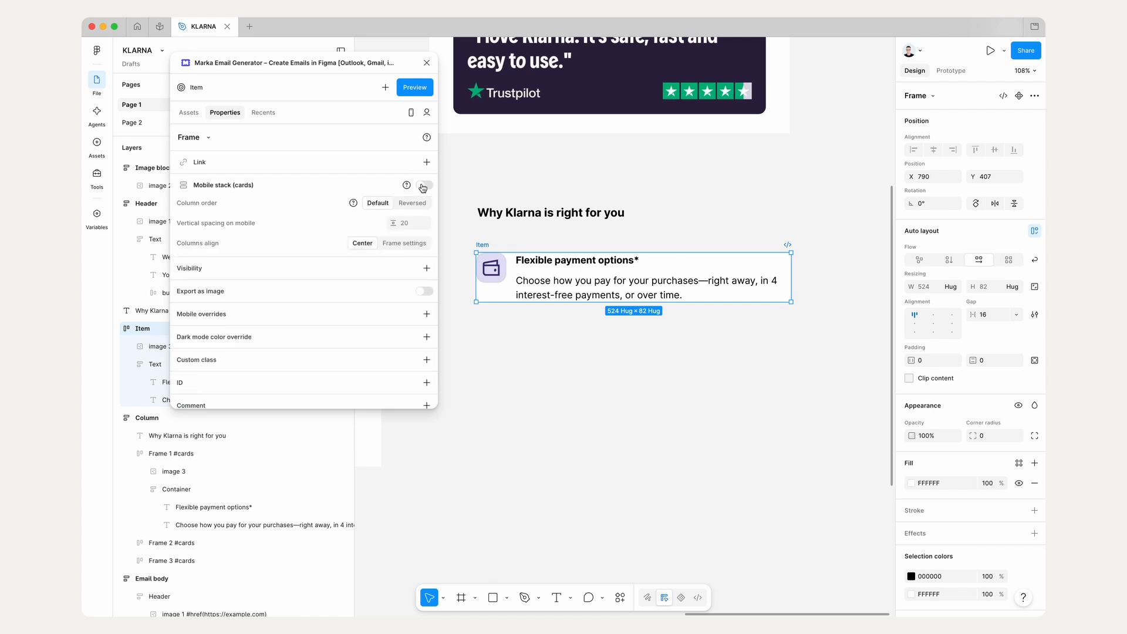
pyautogui.moveTo(496, 245); pyautogui.dragTo(498, 266)
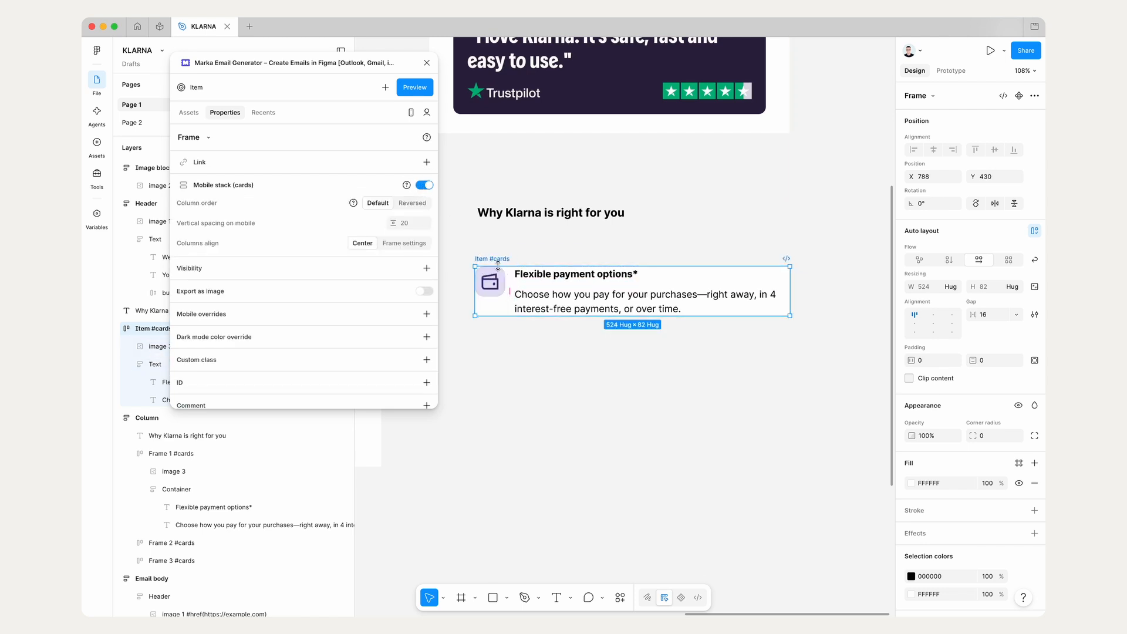
# Step: Preview the Item #cards frame in Marka Email Generator and resize the preview to examine how the icon and text stack
pyautogui.click(417, 90)
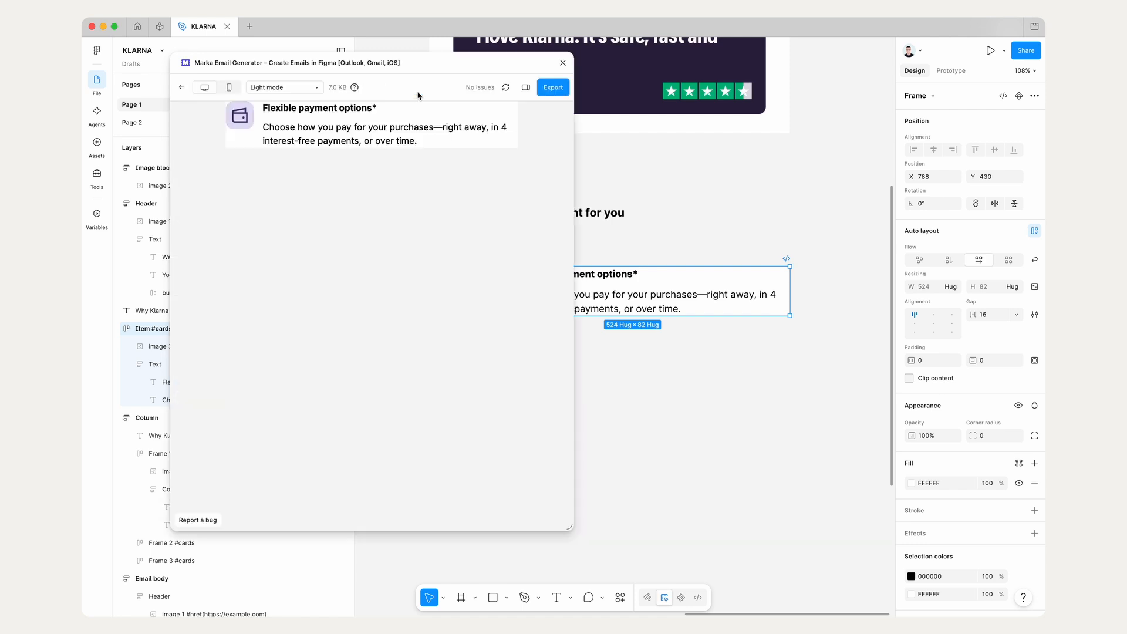
pyautogui.moveTo(570, 525); pyautogui.dragTo(574, 495)
pyautogui.click(182, 88)
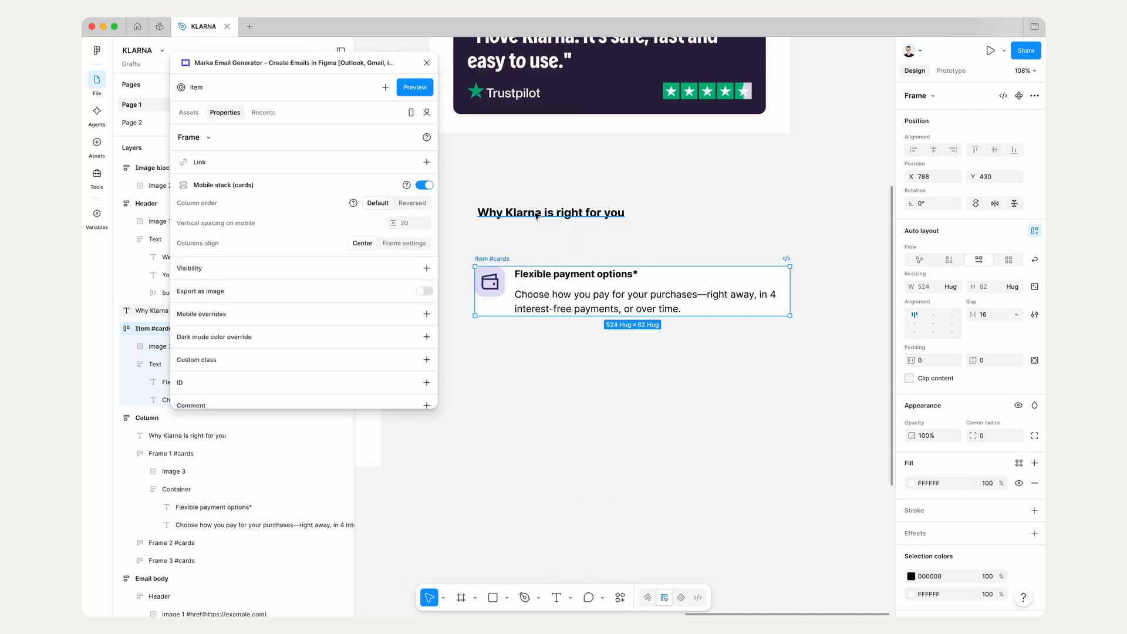
# Step: Set the Text frame's width to Fill container and move the Item #cards frame to X 792, Y 407
pyautogui.click(748, 279)
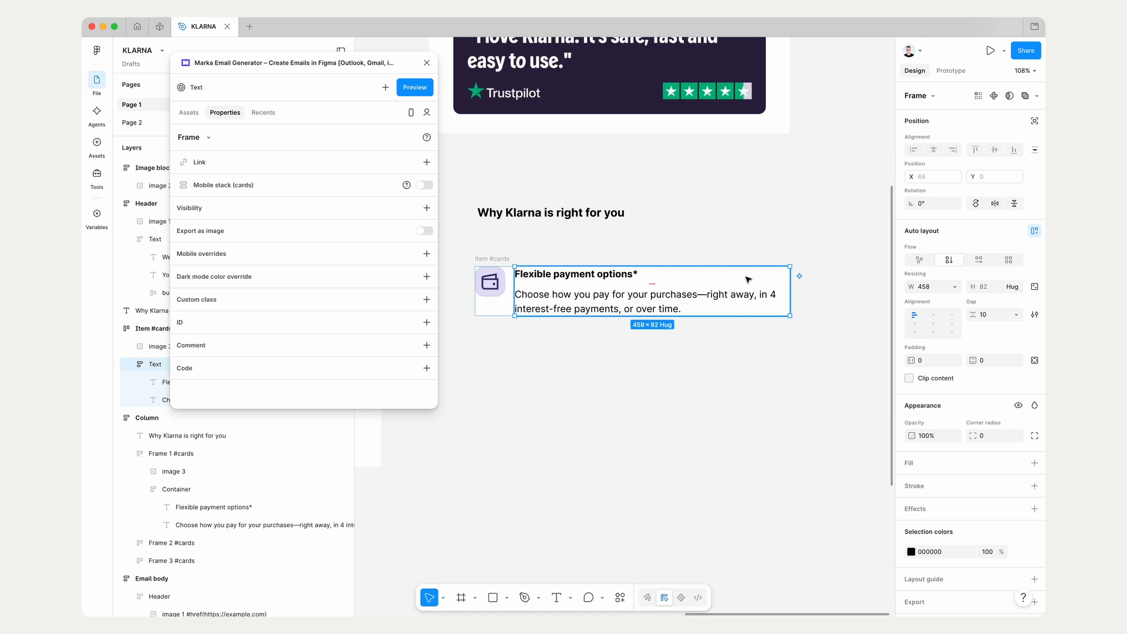
pyautogui.click(954, 287)
pyautogui.click(904, 309)
pyautogui.click(527, 250)
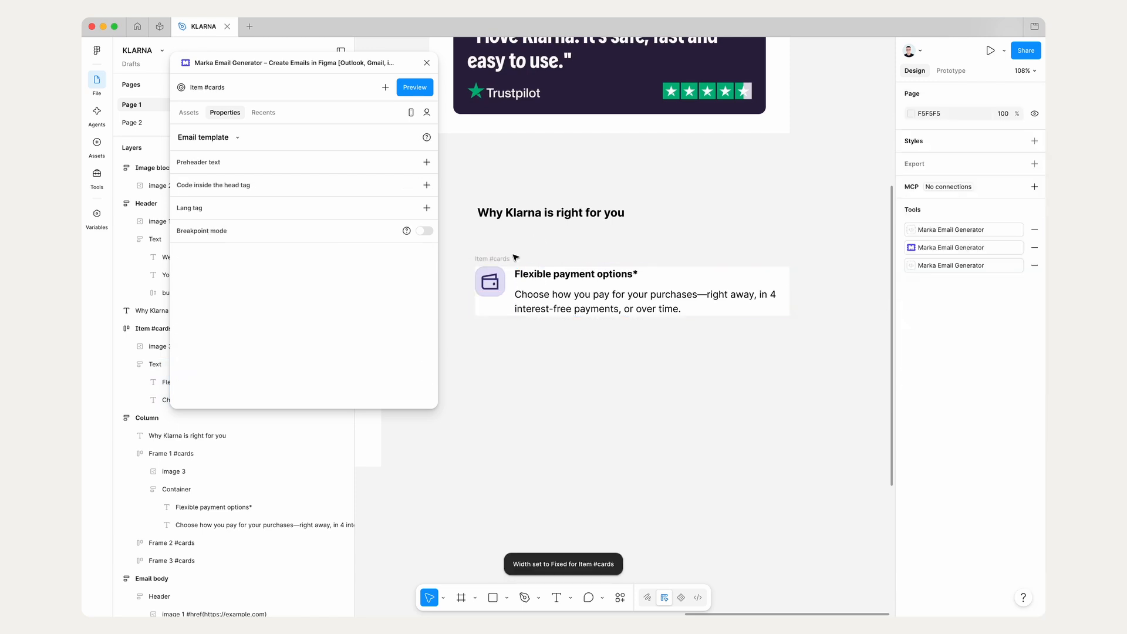
pyautogui.moveTo(501, 259)
pyautogui.mouseDown()
pyautogui.moveTo(510, 269)
pyautogui.moveTo(503, 245)
pyautogui.mouseUp()
pyautogui.scroll(-3, 503, 245)
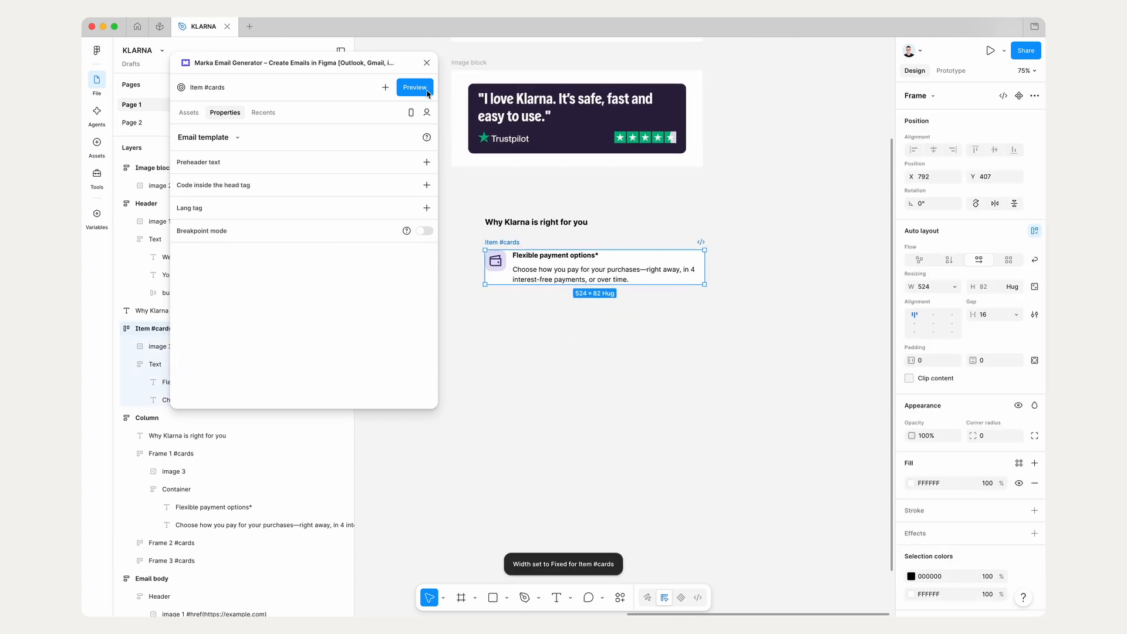
# Step: Close Marka Email Generator and move the loose "Why Klarna is right for you" heading down to Y 335
pyautogui.click(427, 63)
pyautogui.hscroll(-3, 543, 265)
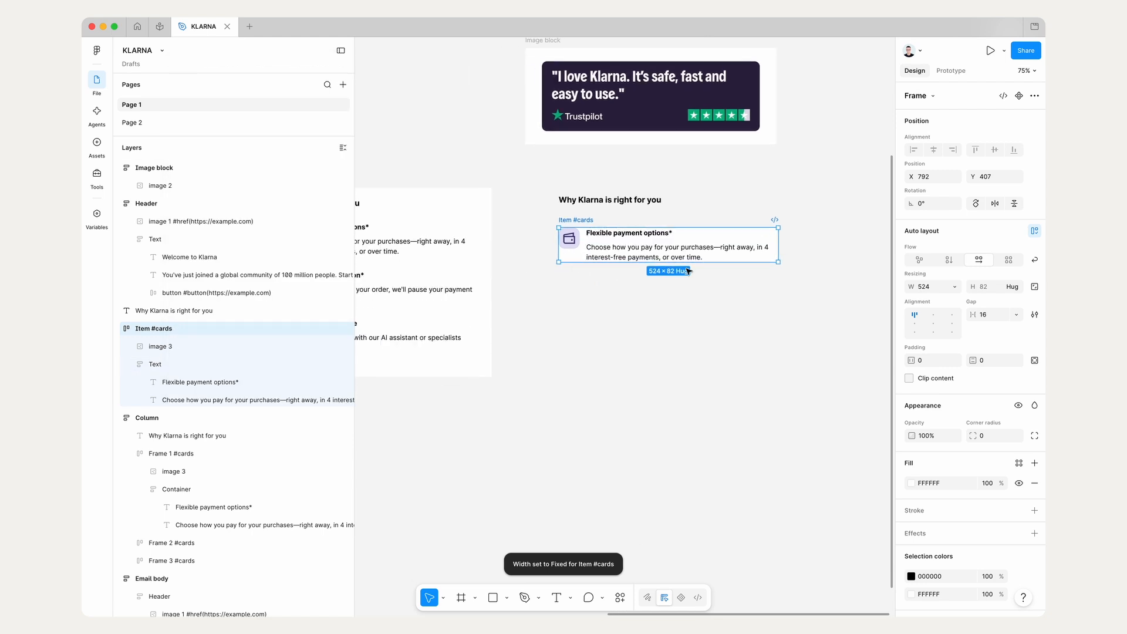
pyautogui.hscroll(-4, 687, 282)
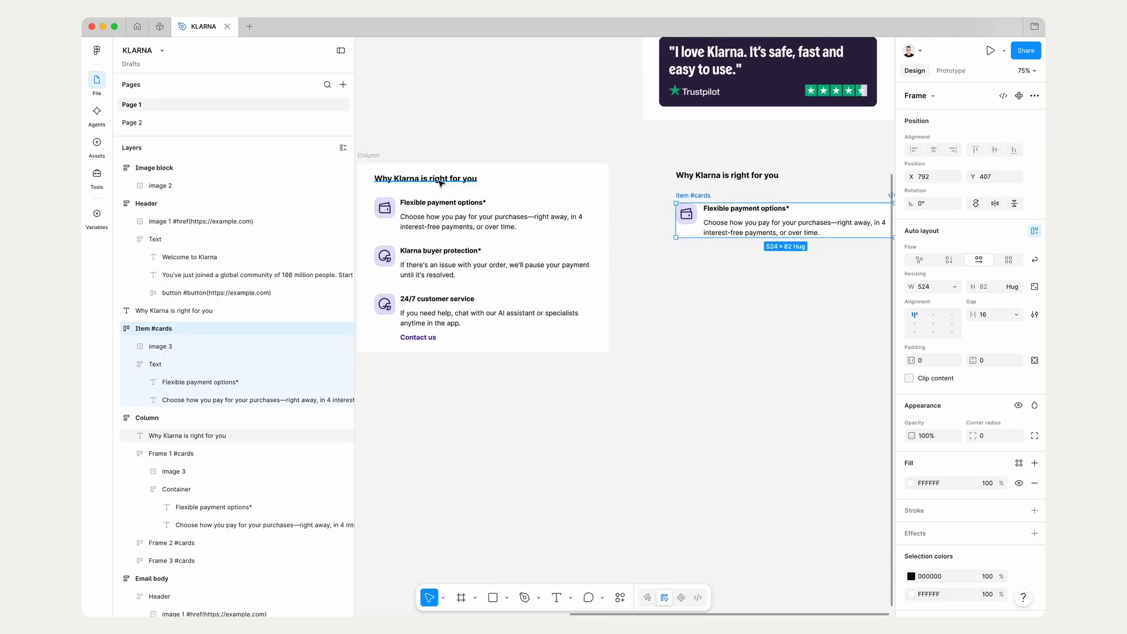
pyautogui.click(712, 176)
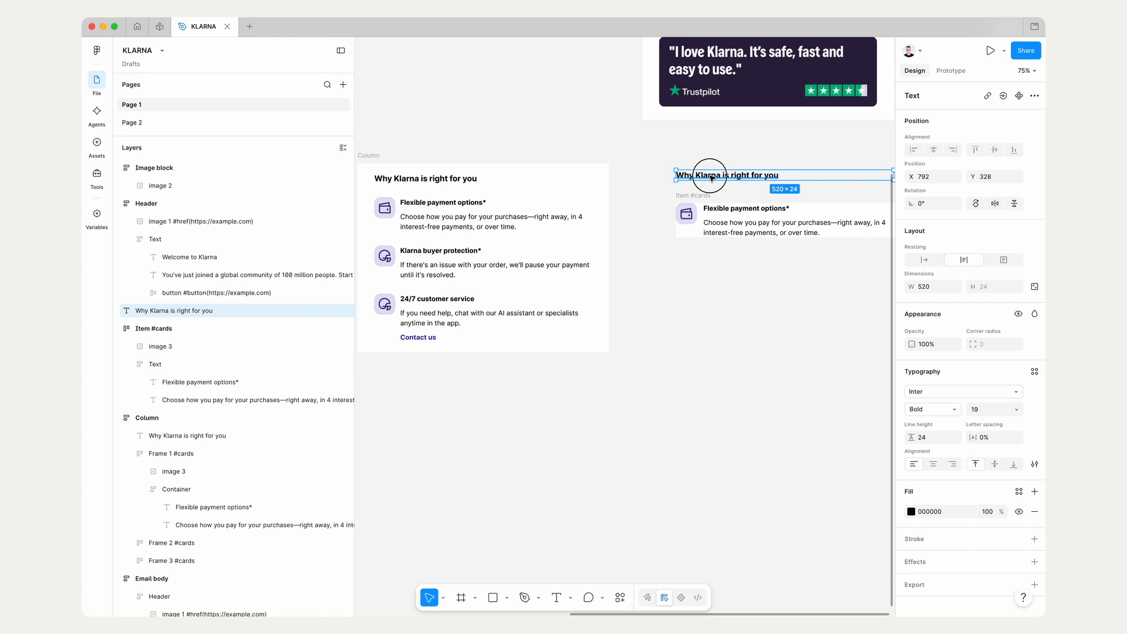
pyautogui.moveTo(711, 176); pyautogui.dragTo(711, 180)
pyautogui.hscroll(3, 712, 179)
pyautogui.scroll(-3, 711, 179)
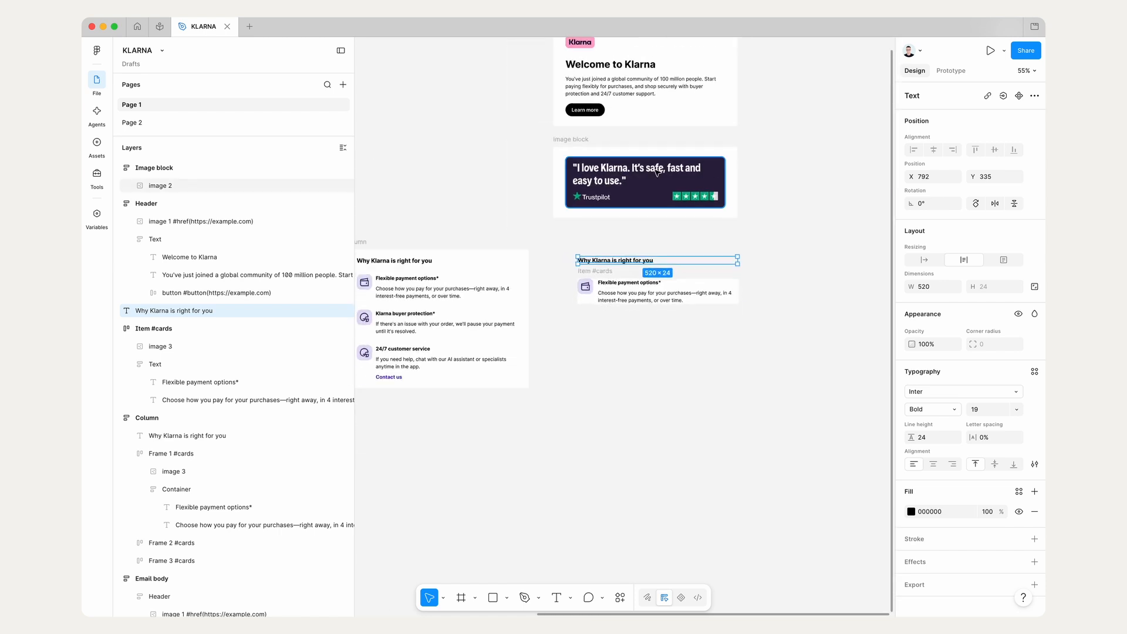
# Step: Duplicate the Image block frame below the Item #cards frame and delete the Trustpilot image inside the copy
pyautogui.click(578, 143)
pyautogui.moveTo(634, 177); pyautogui.dragTo(634, 395)
pyautogui.doubleClick(624, 399)
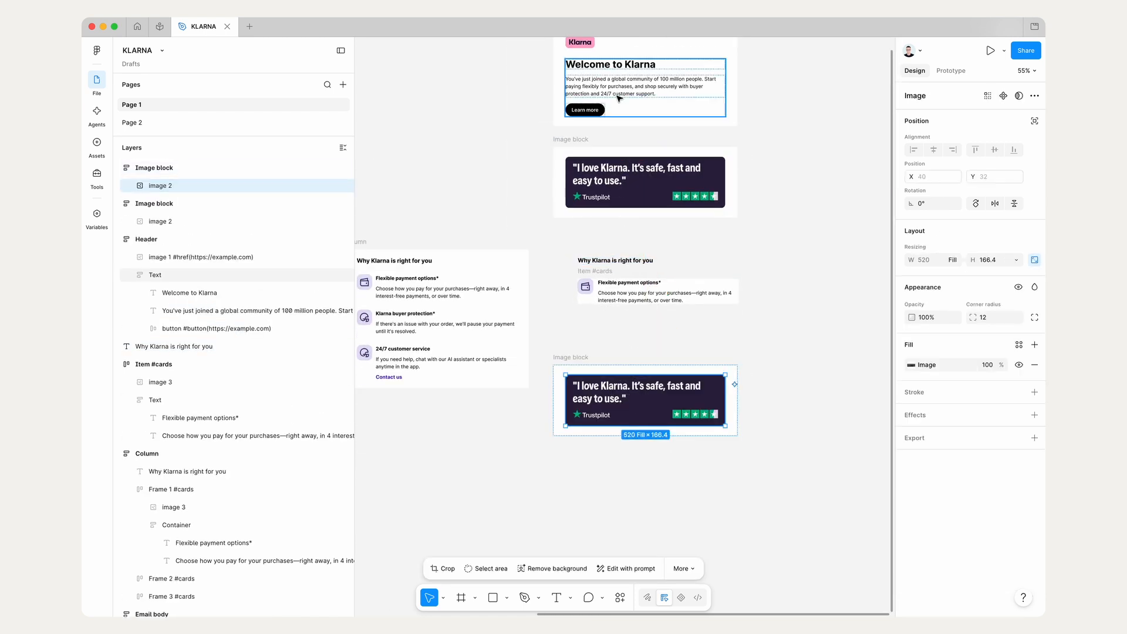
pyautogui.scroll(2, 587, 88)
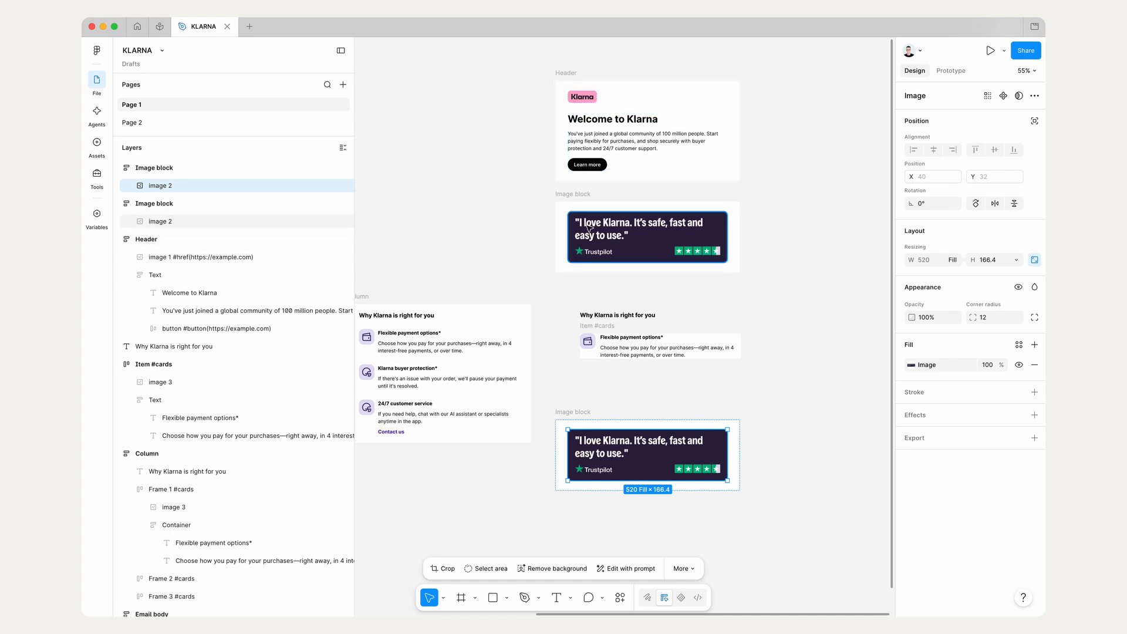
pyautogui.scroll(-4, 587, 352)
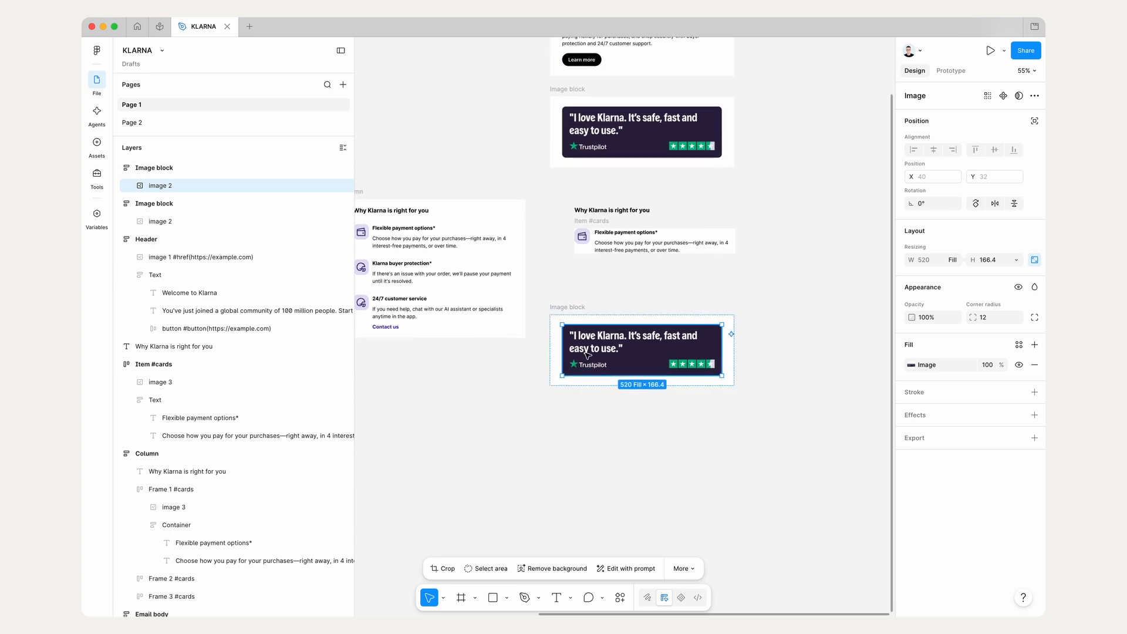
pyautogui.press('Delete')
# Step: Move the heading and the Item #cards frame into the emptied Image block copy and reposition the copy at X 712, Y 332
pyautogui.moveTo(574, 197); pyautogui.dragTo(857, 270)
pyautogui.moveTo(649, 256); pyautogui.dragTo(648, 368)
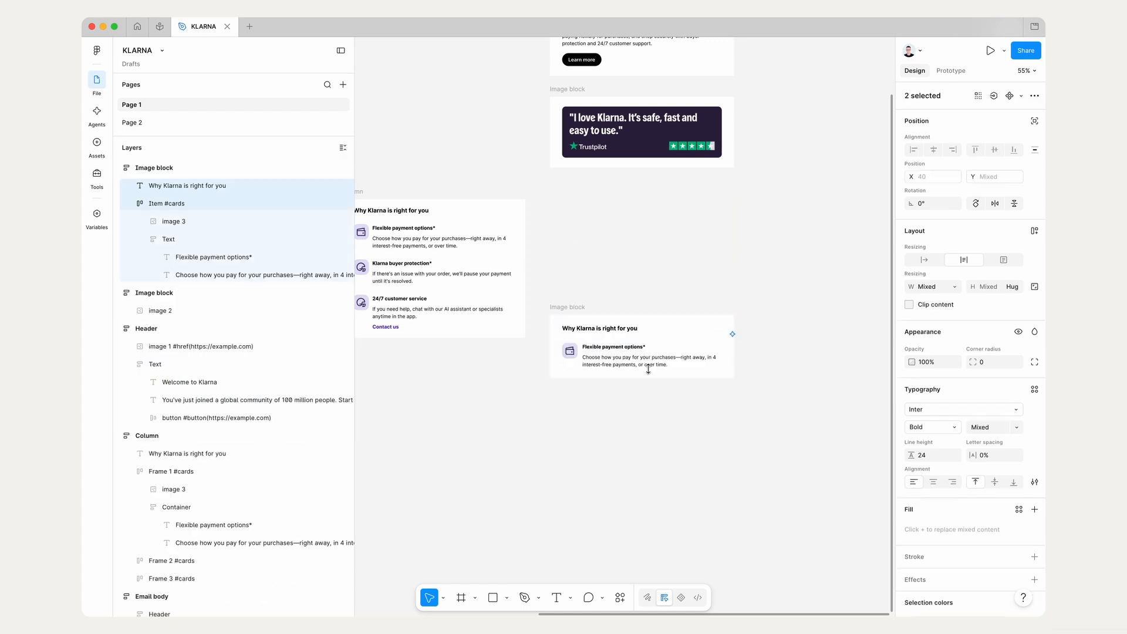
pyautogui.click(584, 281)
pyautogui.moveTo(569, 306); pyautogui.dragTo(571, 197)
# Step: Reduce the vertical gap between the heading and the Item #cards frame in the Image block copy to 20
pyautogui.click(993, 316)
pyautogui.press('Down')
pyautogui.press('Down')
pyautogui.press('Down')
pyautogui.press('Down')
pyautogui.press('Down')
pyautogui.press('Down')
pyautogui.press('Down')
pyautogui.press('Down')
pyautogui.press('Down')
pyautogui.press('Down')
pyautogui.press('Down')
pyautogui.press('Down')
pyautogui.press('Down')
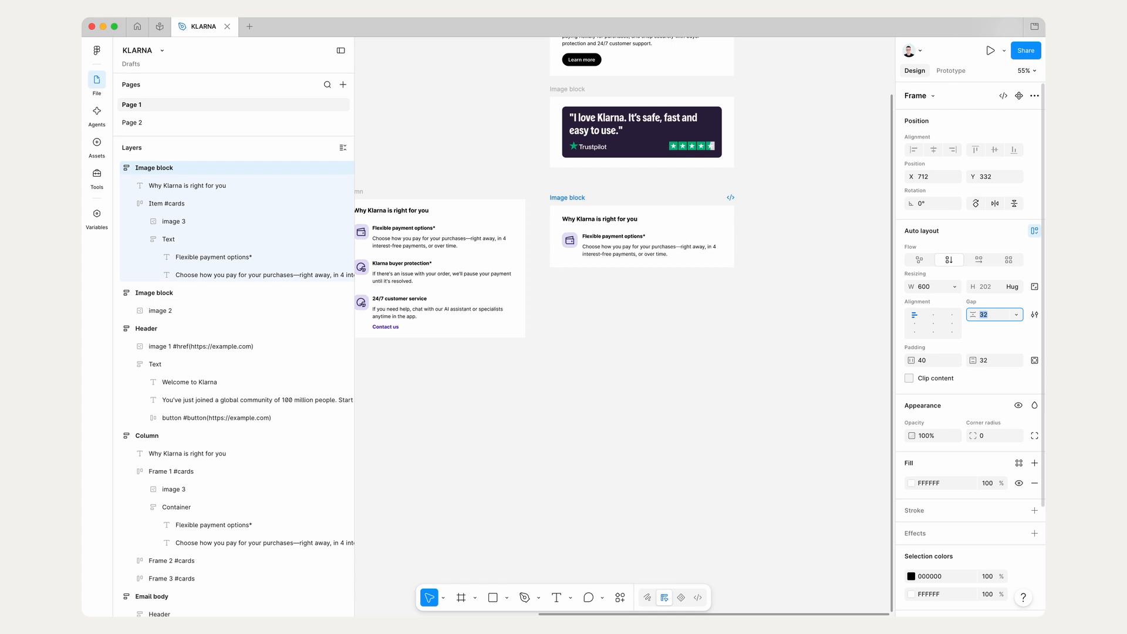
pyautogui.press('Down')
pyautogui.press('Down')
pyautogui.press('Down')
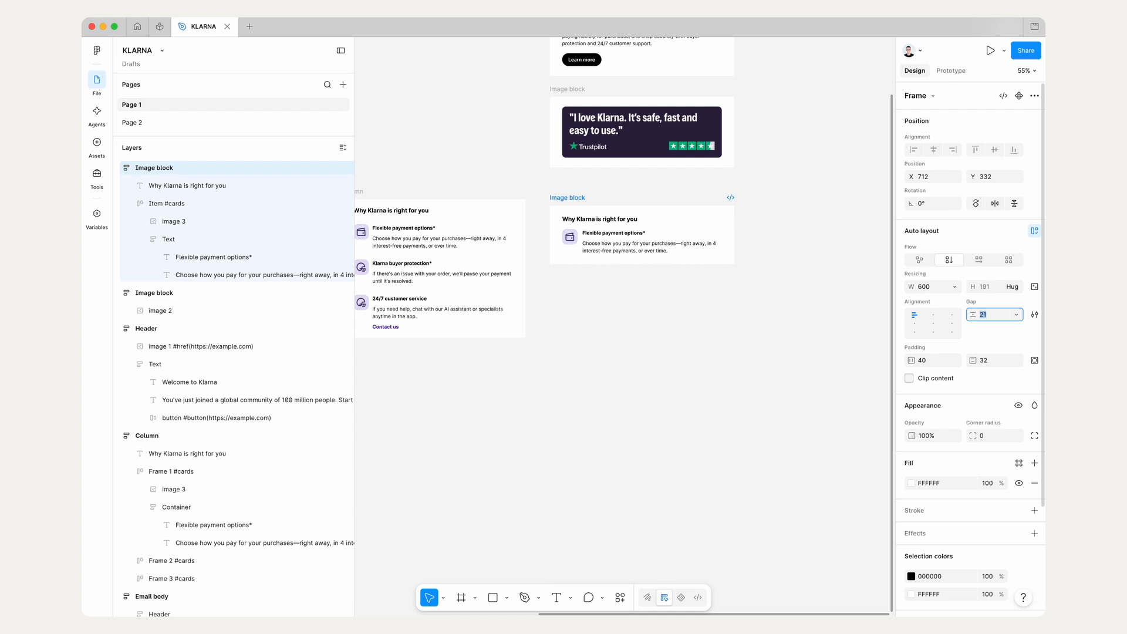
pyautogui.click(623, 307)
# Step: Rename the Image block copy holding the heading and card as Rows
pyautogui.click(572, 200)
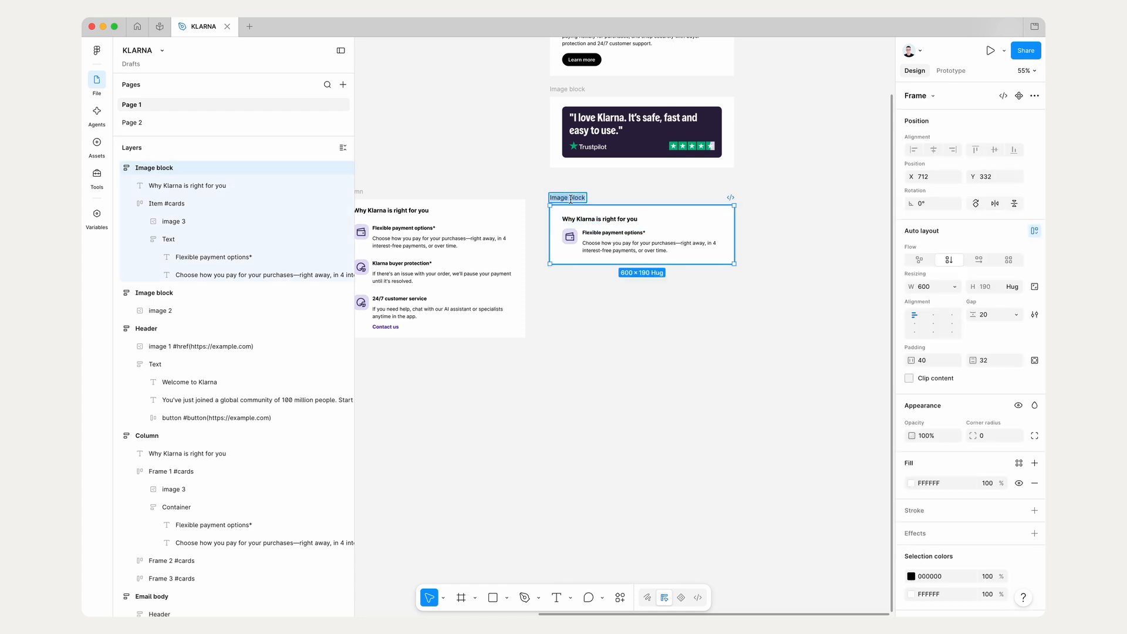
pyautogui.write('Rows')
pyautogui.press('Return')
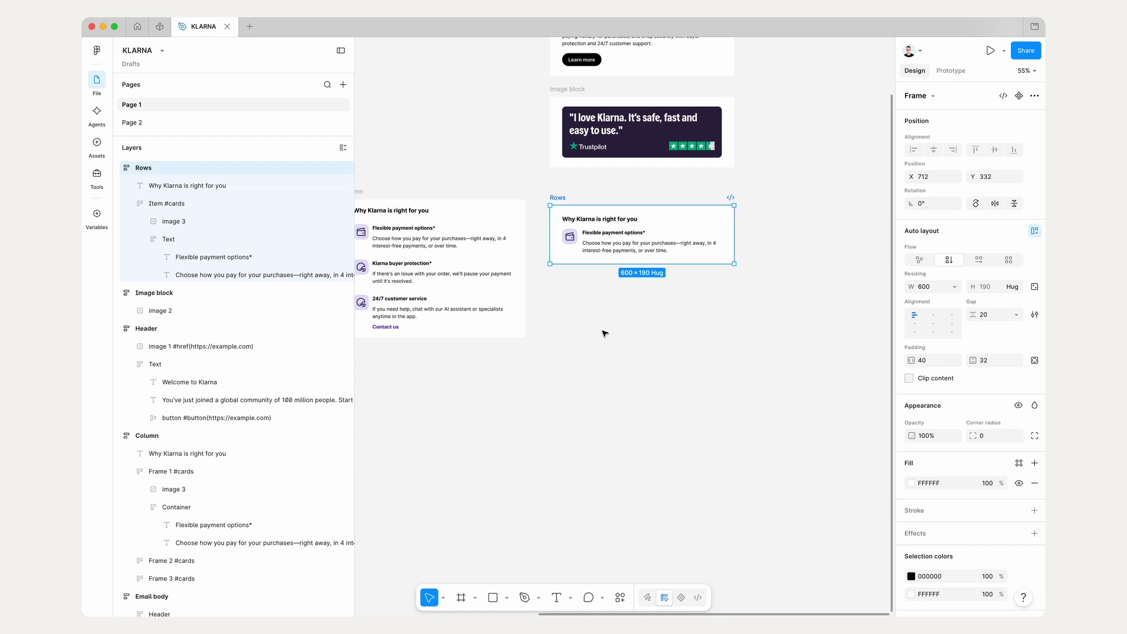
# Step: Set the vertical gap of the Text frame inside Item #cards to 6
pyautogui.click(652, 357)
pyautogui.keyDown('super'); pyautogui.click(604, 246); pyautogui.keyUp('super')
pyautogui.scroll(5, 605, 246)
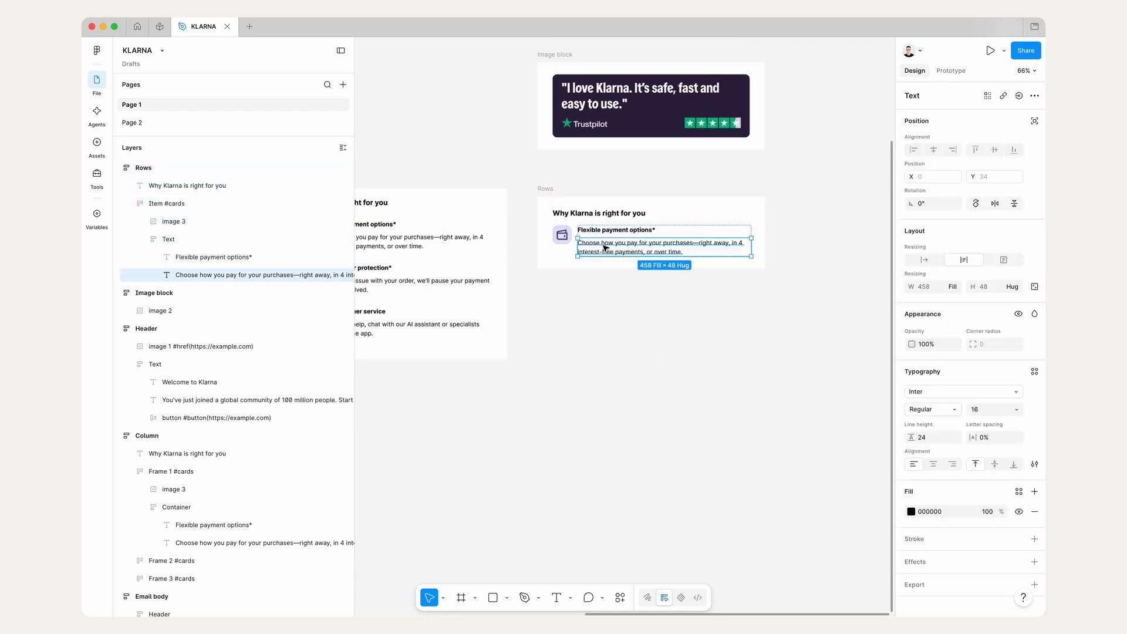
pyautogui.hotkey('shift', 'Return')
pyautogui.click(986, 314)
pyautogui.write('6')
pyautogui.press('Return')
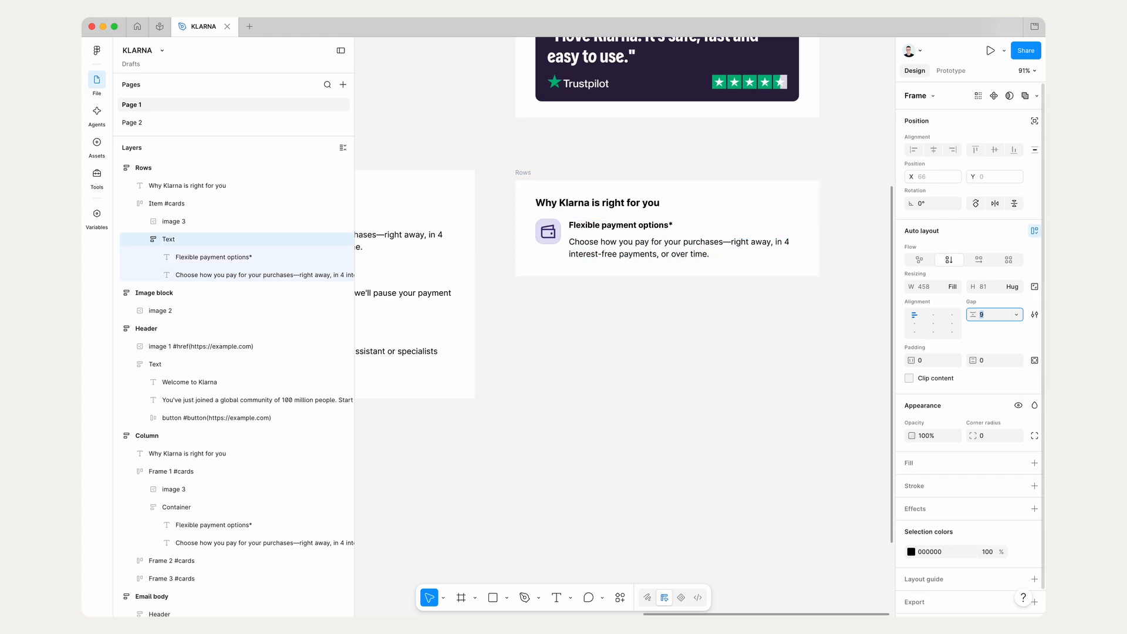
pyautogui.click(646, 425)
# Step: Examine the "Stay on top of your spending" section in the original email and its separate image, texts and button beside it
pyautogui.scroll(-3, 647, 425)
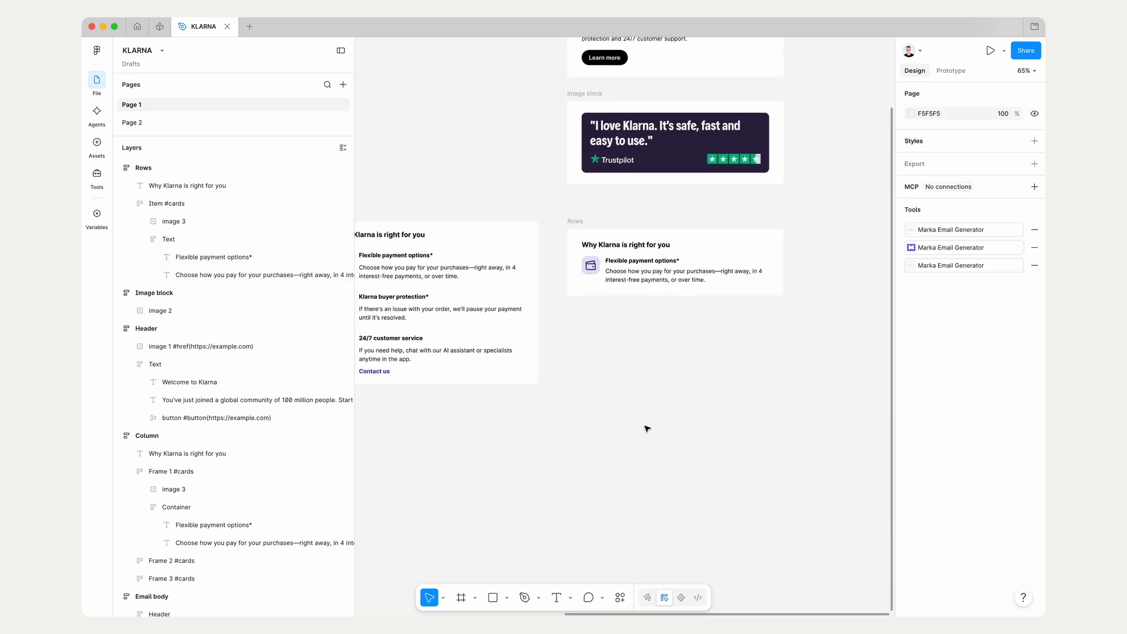
pyautogui.hscroll(2, 647, 428)
pyautogui.scroll(2, 647, 428)
pyautogui.hscroll(-2, 647, 429)
pyautogui.scroll(-1, 647, 429)
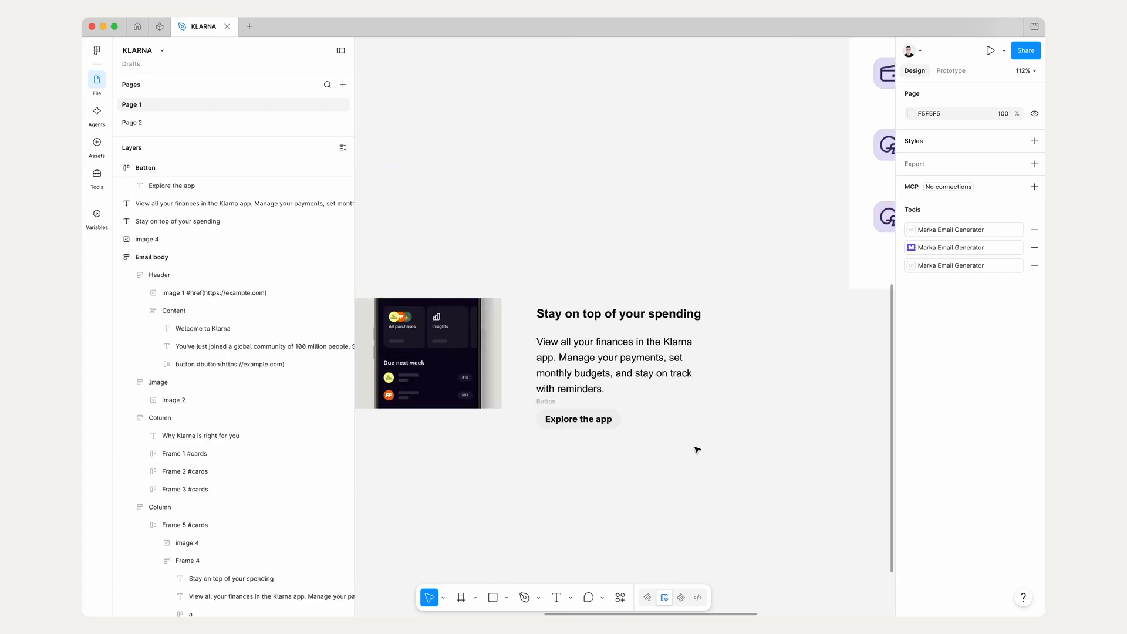
pyautogui.keyDown('ctrl'); pyautogui.scroll(-5, 697, 449); pyautogui.keyUp('ctrl')
pyautogui.scroll(2, 687, 448)
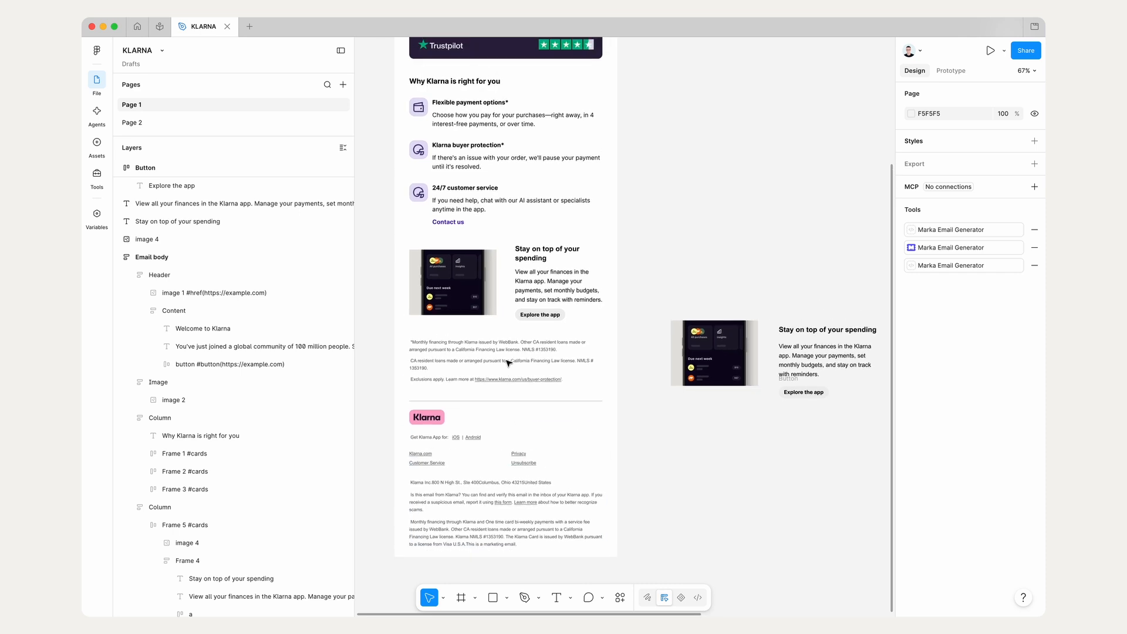
# Step: Position the separate "Explore the app" button directly below the description text
pyautogui.click(478, 320)
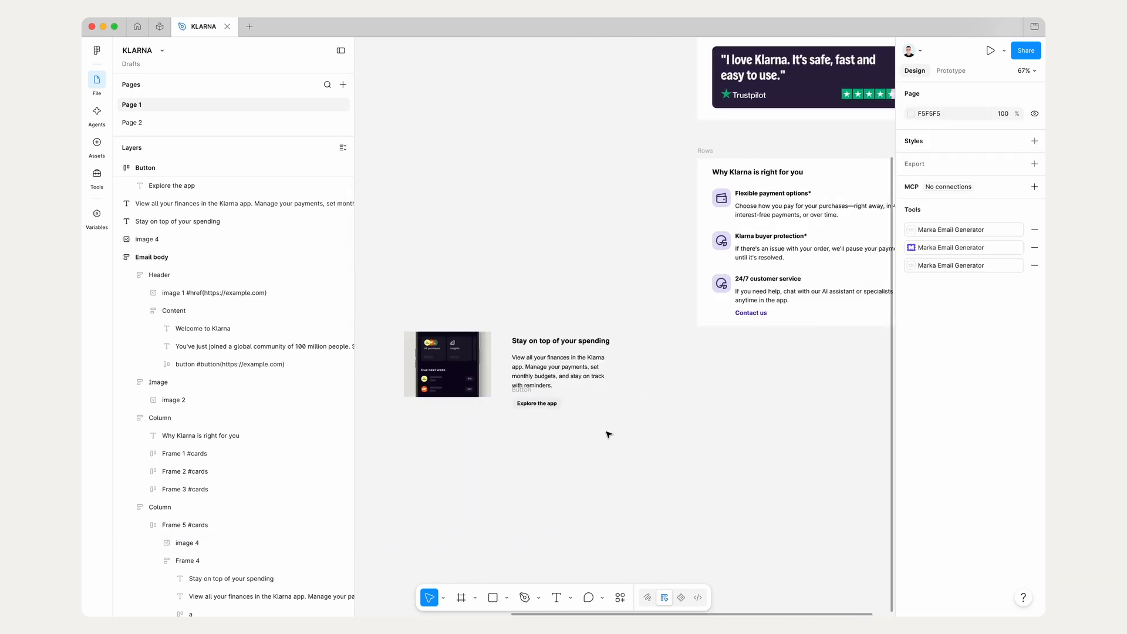
pyautogui.scroll(5, 608, 434)
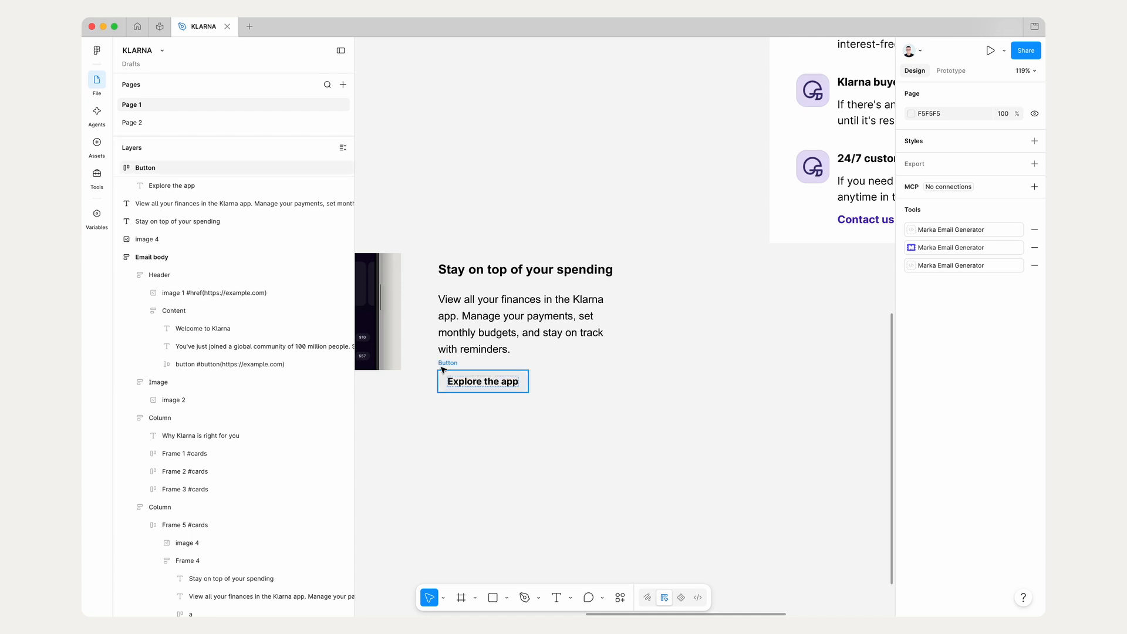
pyautogui.moveTo(443, 370); pyautogui.dragTo(444, 391)
pyautogui.scroll(5, 441, 388)
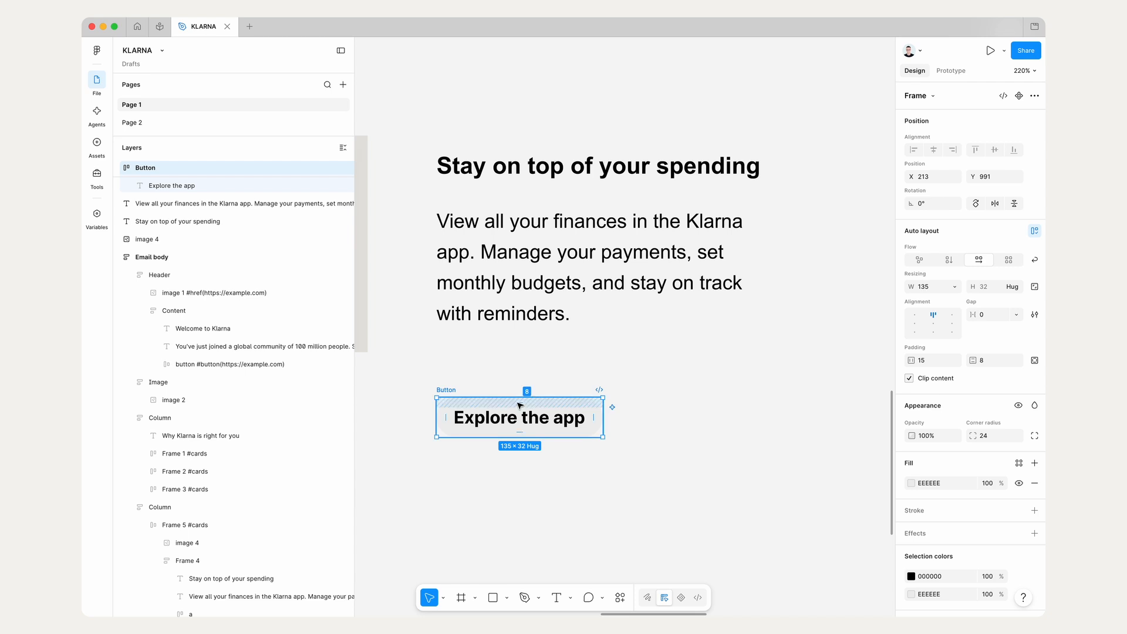
pyautogui.scroll(-2, 670, 483)
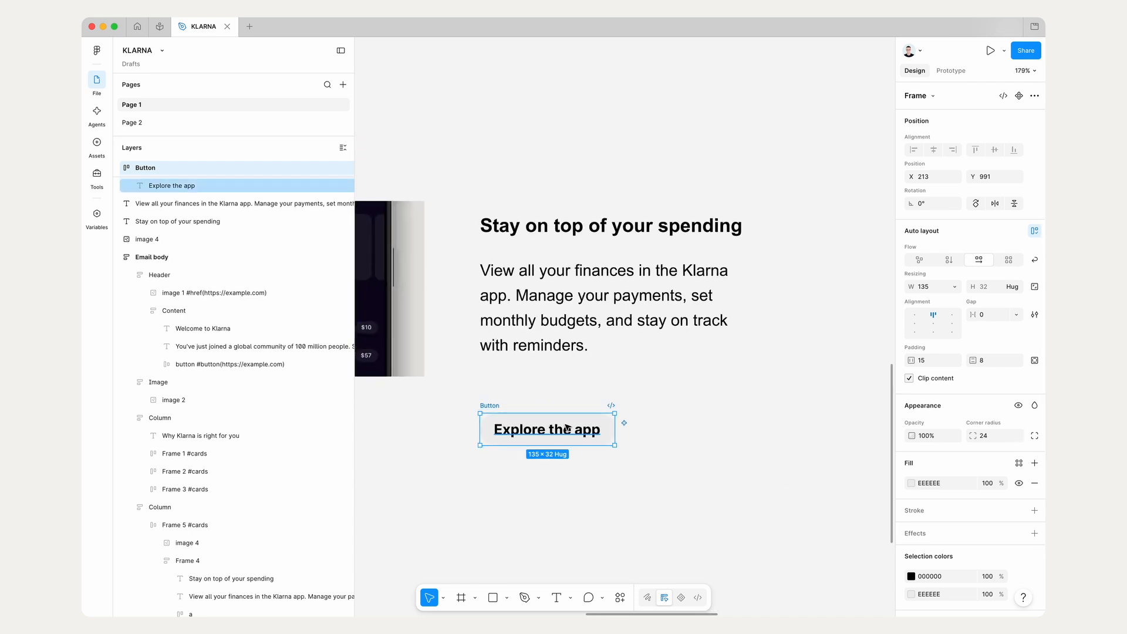
pyautogui.moveTo(562, 423); pyautogui.dragTo(562, 392)
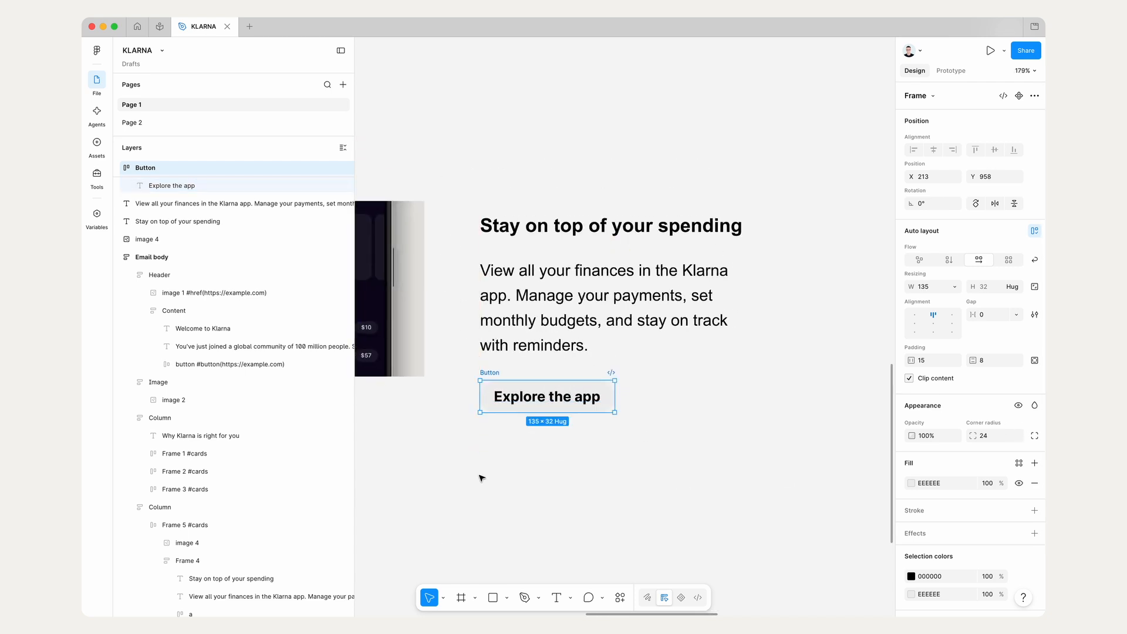
# Step: Wrap the "Stay on top of your spending" heading, description and "Explore the app" button in one vertical auto layout frame
pyautogui.moveTo(480, 475); pyautogui.dragTo(831, 124)
pyautogui.scroll(-5, 599, 359)
pyautogui.hscroll(-5, 599, 359)
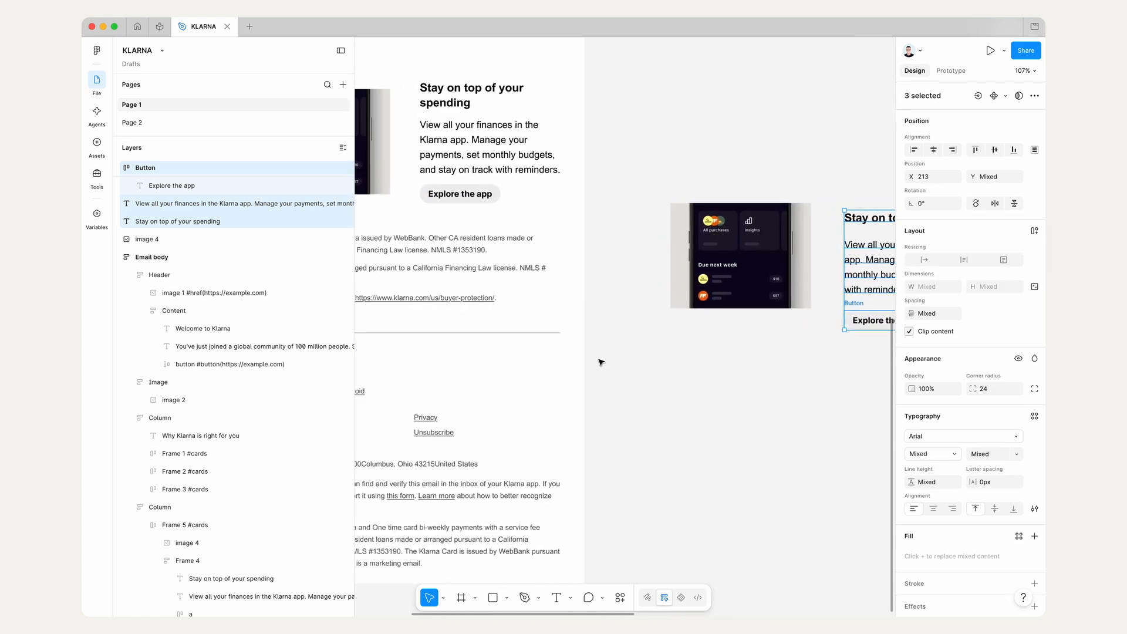
pyautogui.hotkey('shift', '2')
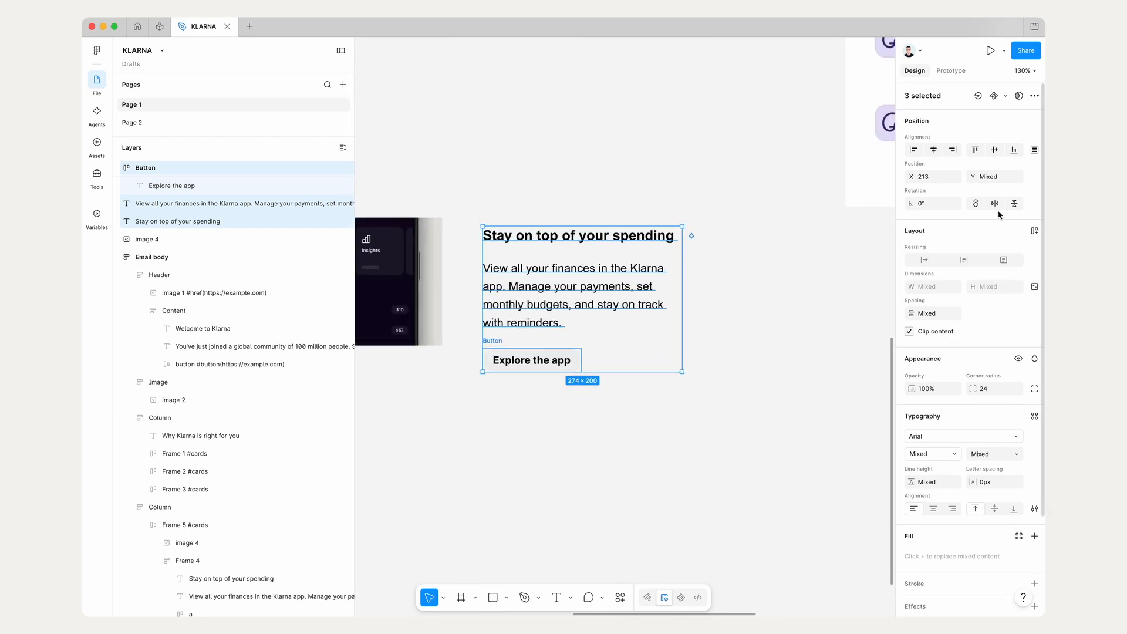
pyautogui.click(1035, 231)
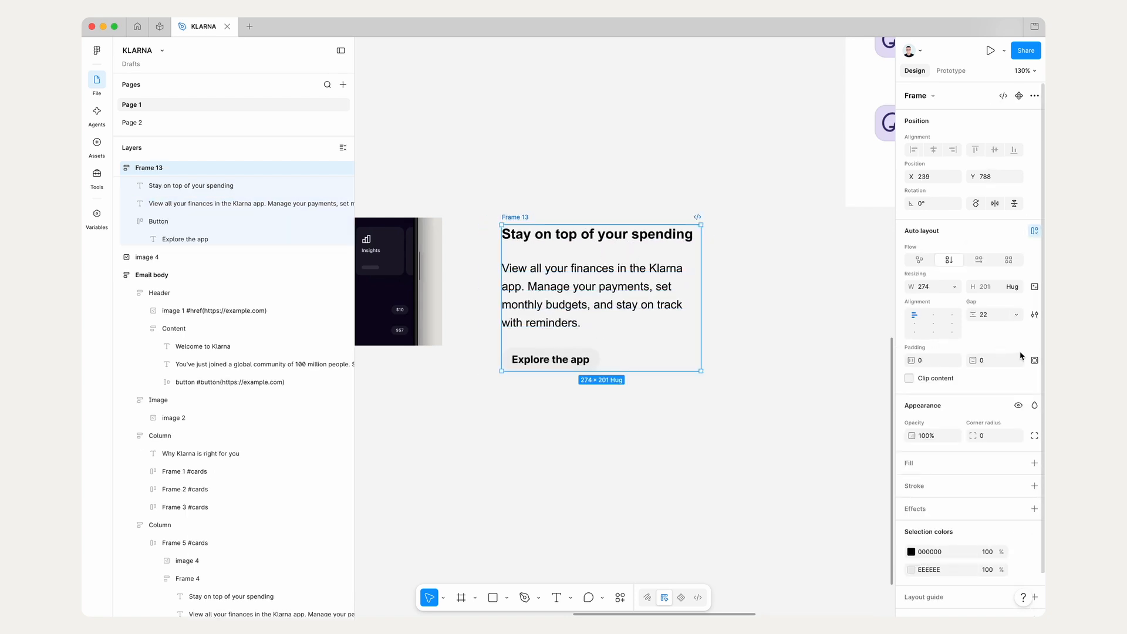
# Step: Set the vertical gap of the new text and button frame to 17
pyautogui.click(992, 315)
pyautogui.press('Down')
pyautogui.press('Down')
pyautogui.press('Down')
pyautogui.press('Down')
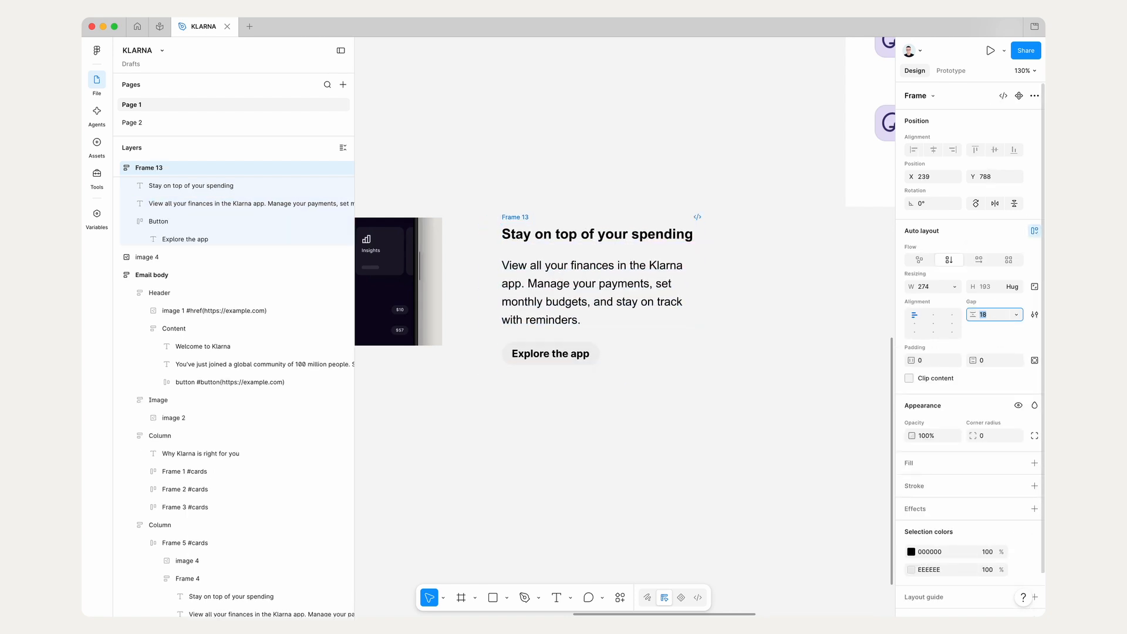
pyautogui.click(597, 223)
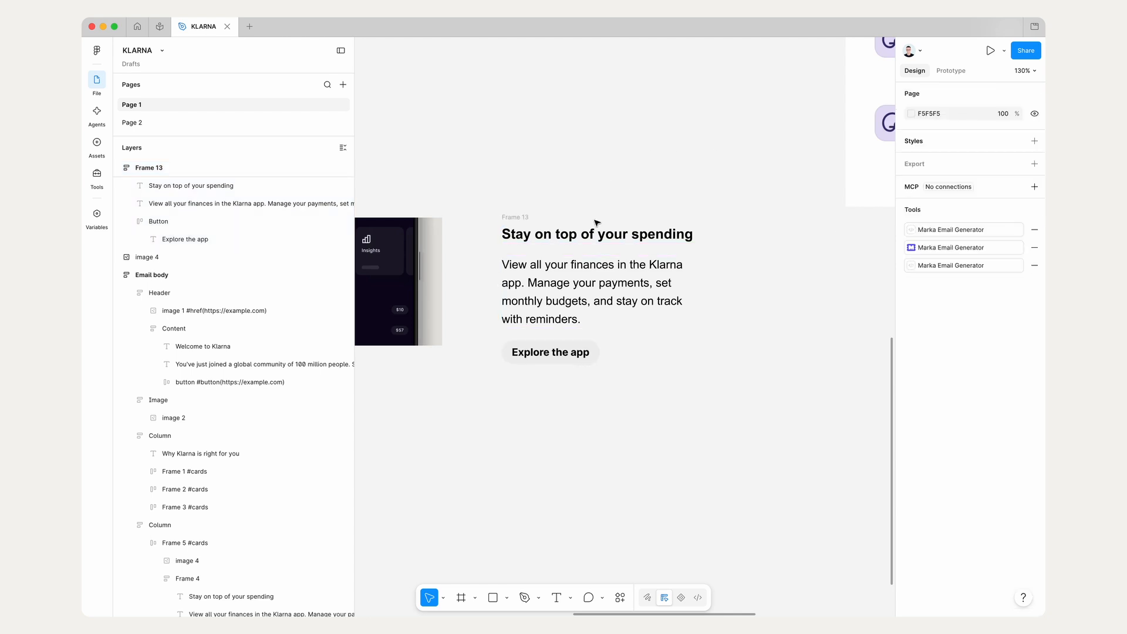
# Step: Make the heading and description texts fill the width of their auto layout frame
pyautogui.click(591, 235)
pyautogui.keyDown('shift'); pyautogui.click(583, 267); pyautogui.keyUp('shift')
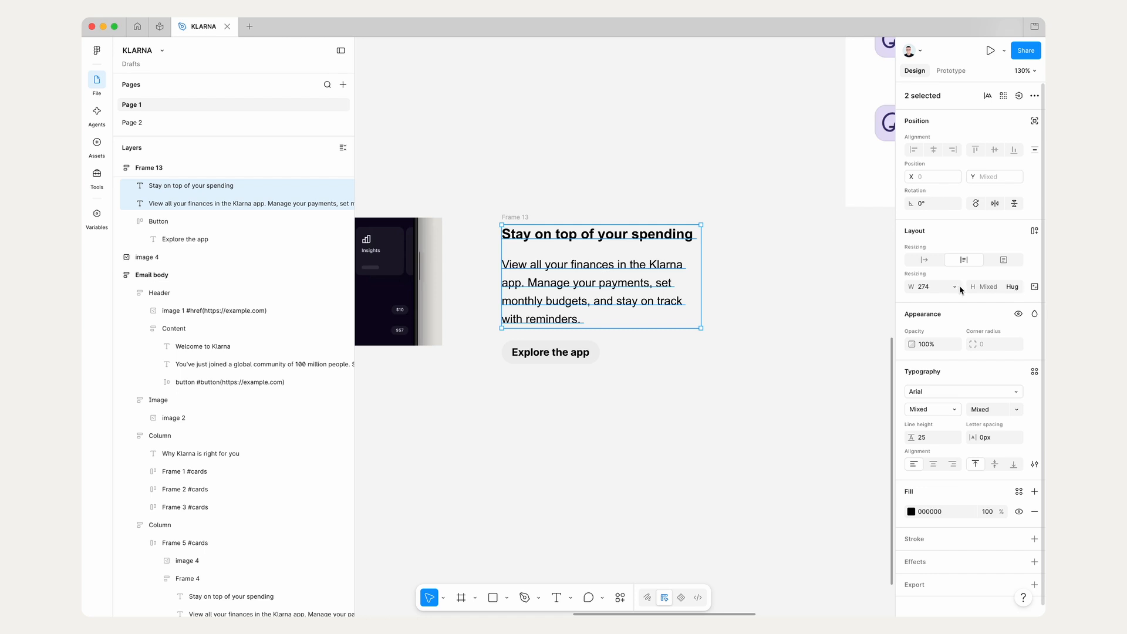
pyautogui.click(754, 332)
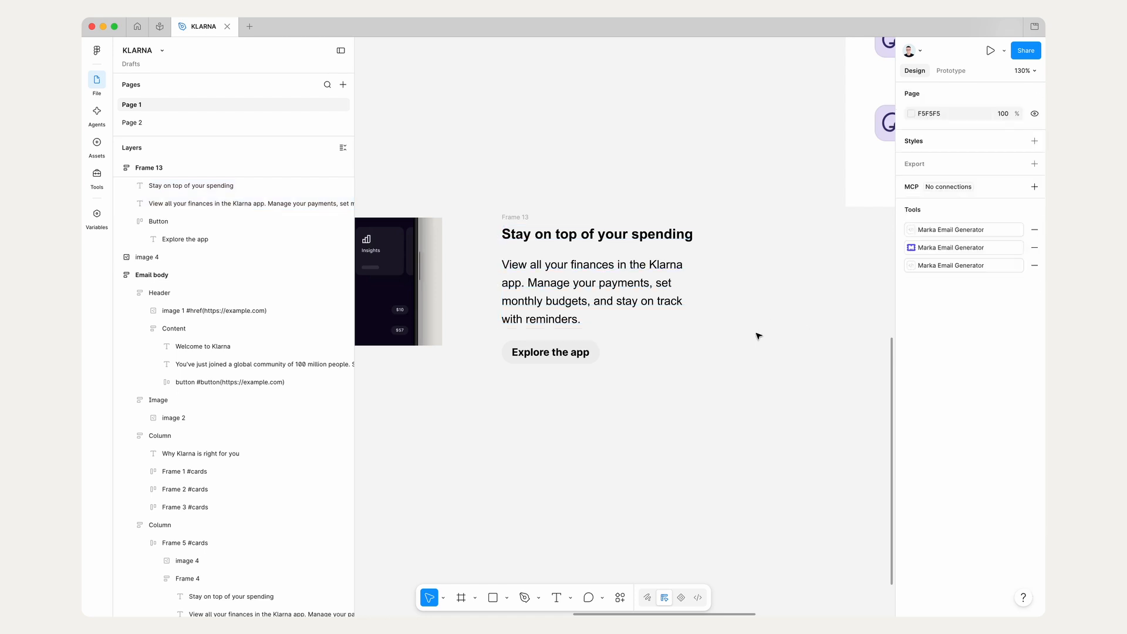
# Step: Set the width of the "Explore the app" button frame to hug its contents
pyautogui.scroll(-2, 755, 332)
pyautogui.click(599, 337)
pyautogui.click(588, 344)
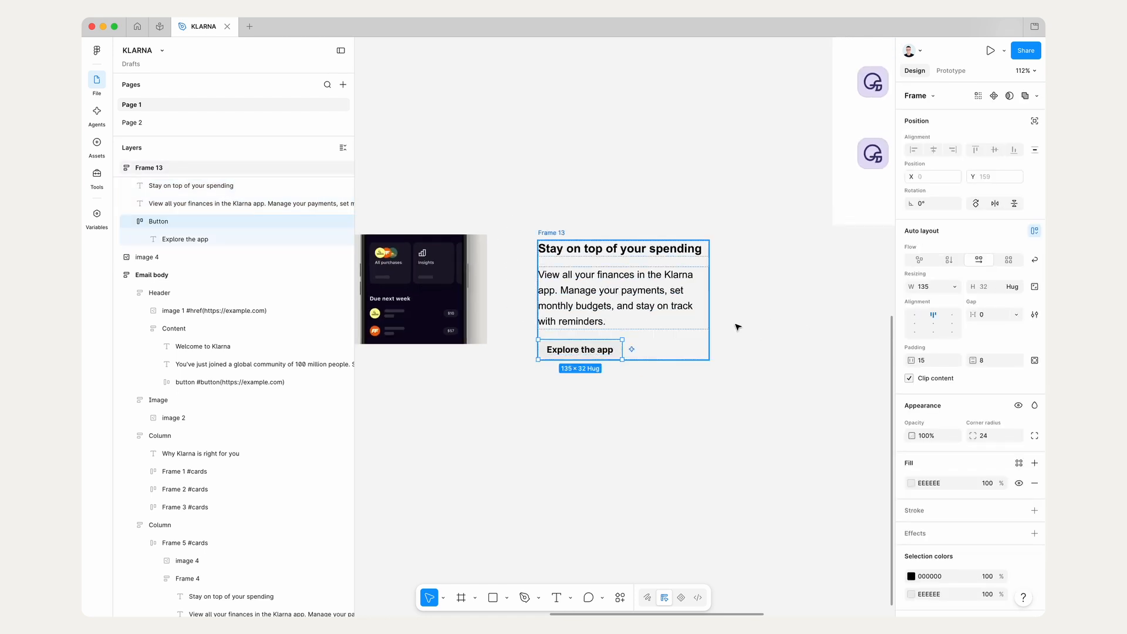
pyautogui.click(955, 287)
pyautogui.click(925, 300)
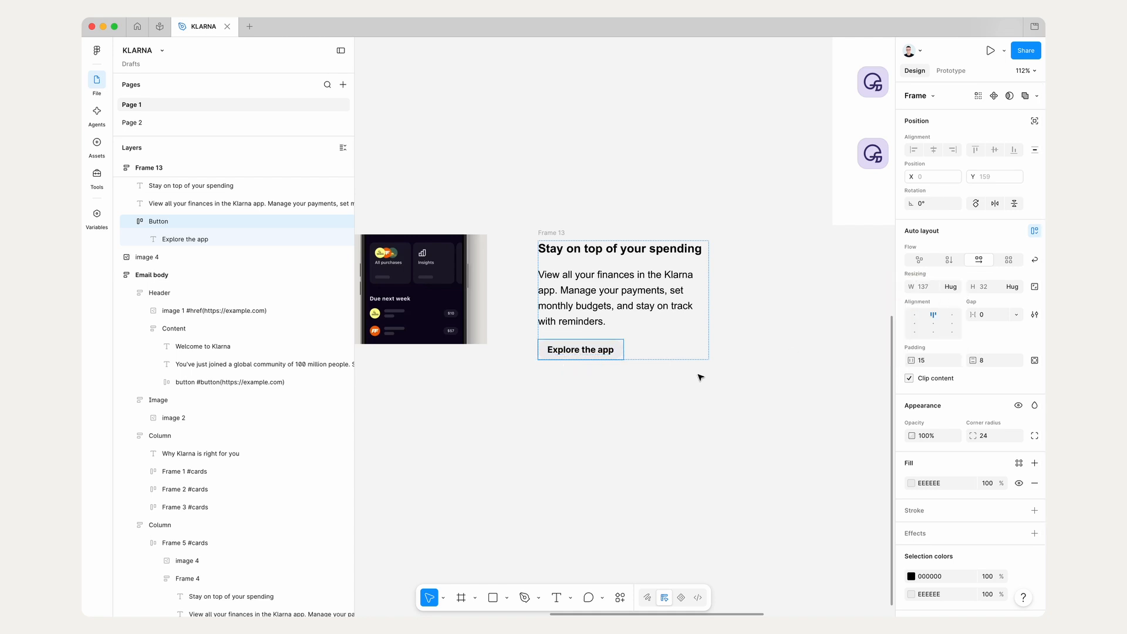
pyautogui.click(664, 369)
# Step: Rename the frame holding the heading, description and button as Column
pyautogui.hscroll(-3, 664, 369)
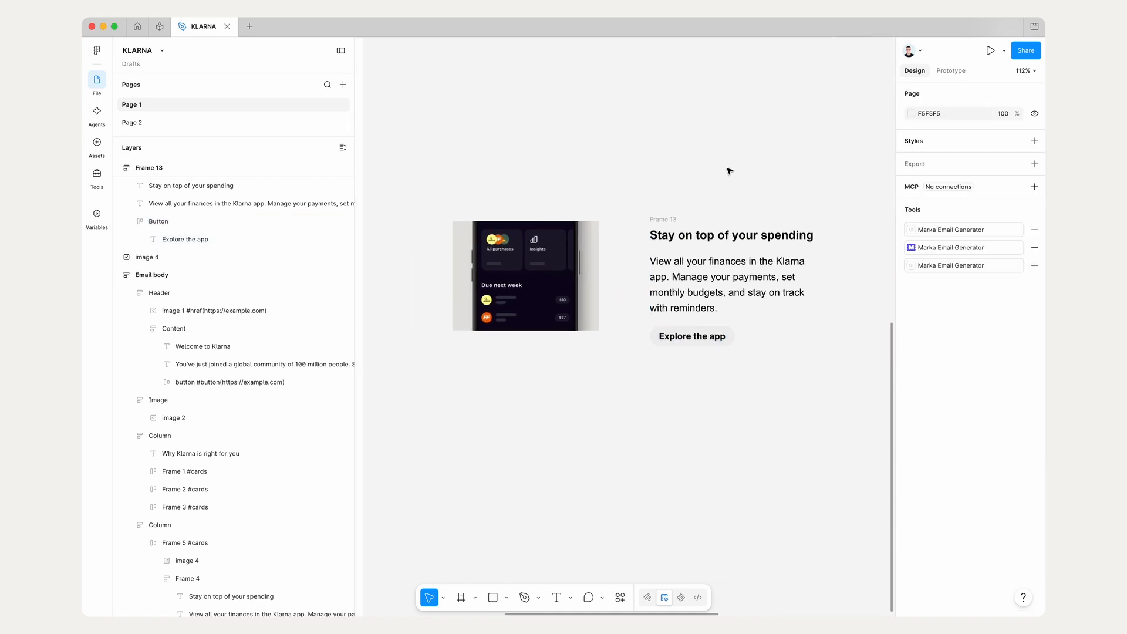
pyautogui.moveTo(667, 220); pyautogui.dragTo(665, 215)
pyautogui.doubleClick(665, 215)
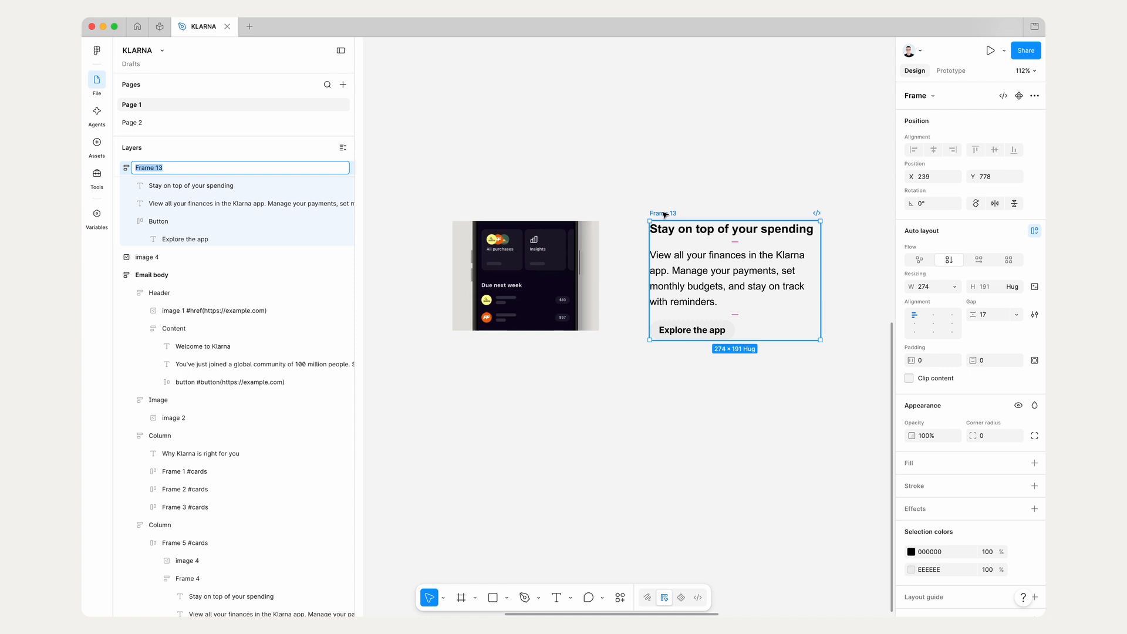
pyautogui.press('Return')
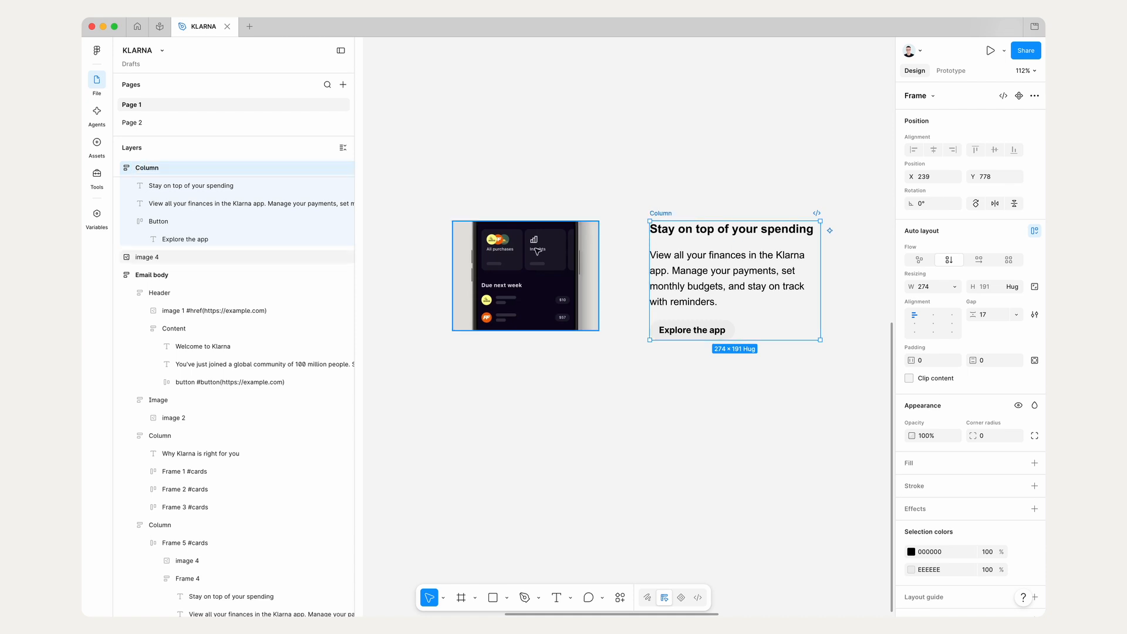
# Step: Top-align the phone image with the Column frame and wrap both in a horizontal auto layout frame
pyautogui.moveTo(462, 243); pyautogui.dragTo(512, 244)
pyautogui.scroll(-3, 512, 244)
pyautogui.scroll(-1, 512, 243)
pyautogui.keyDown('shift'); pyautogui.click(628, 186); pyautogui.keyUp('shift')
pyautogui.moveTo(630, 200); pyautogui.dragTo(682, 258)
pyautogui.click(717, 249)
pyautogui.keyDown('shift'); pyautogui.click(612, 305); pyautogui.keyUp('shift')
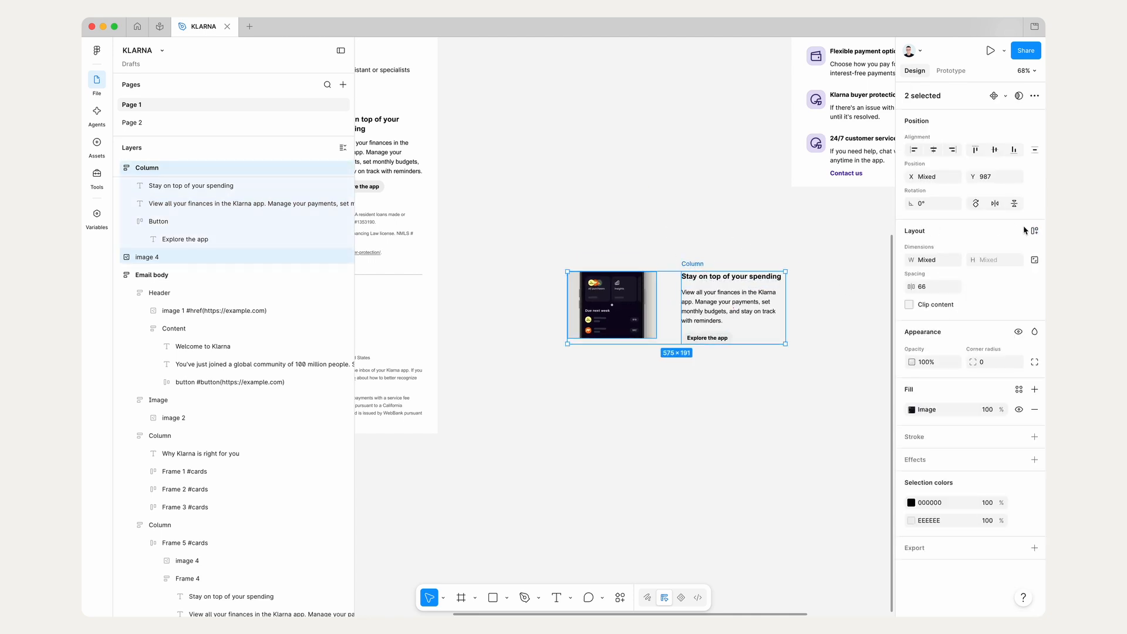
pyautogui.click(1033, 230)
# Step: Fill the new image and Column frame with white FFFFFF sampled from the Rows card and set its horizontal gap to 20
pyautogui.press('i')
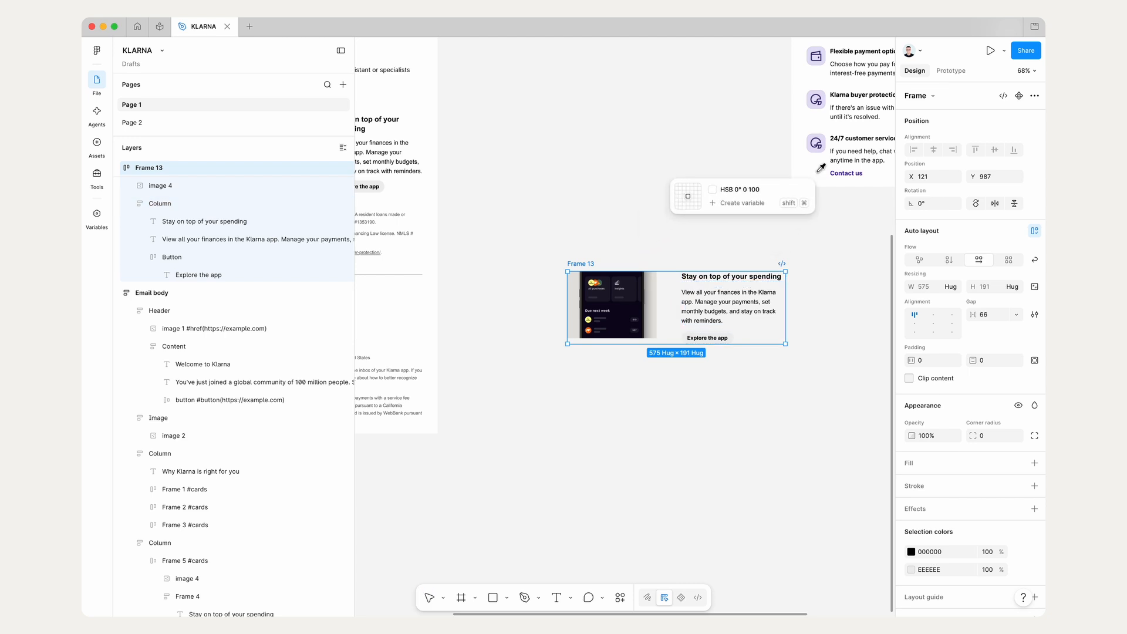
pyautogui.click(818, 171)
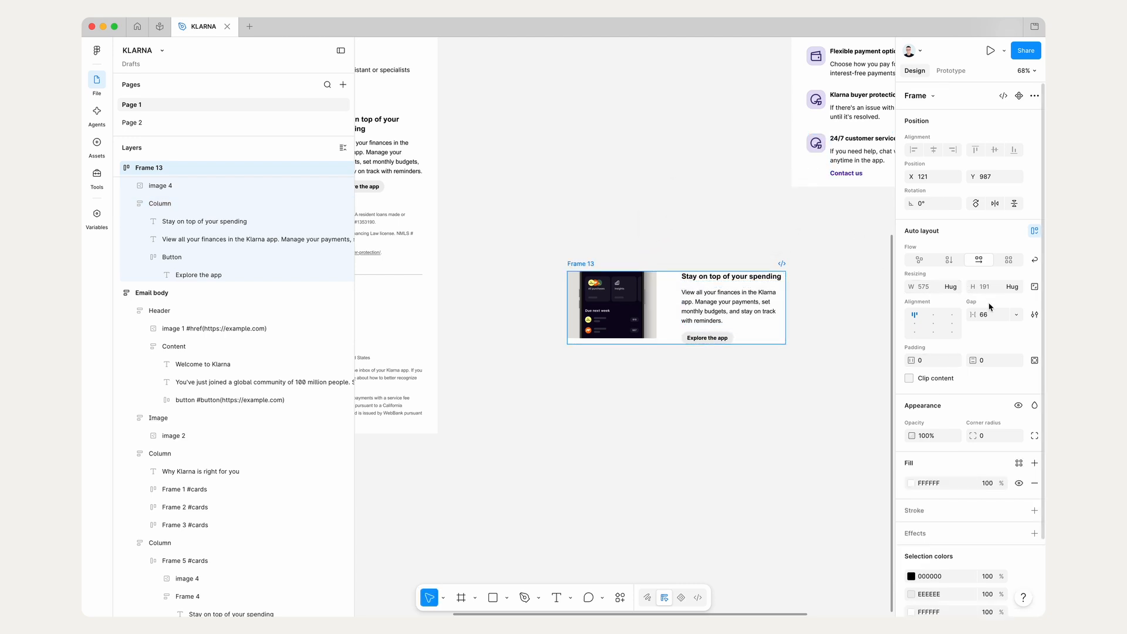
pyautogui.write('20')
pyautogui.press('Return')
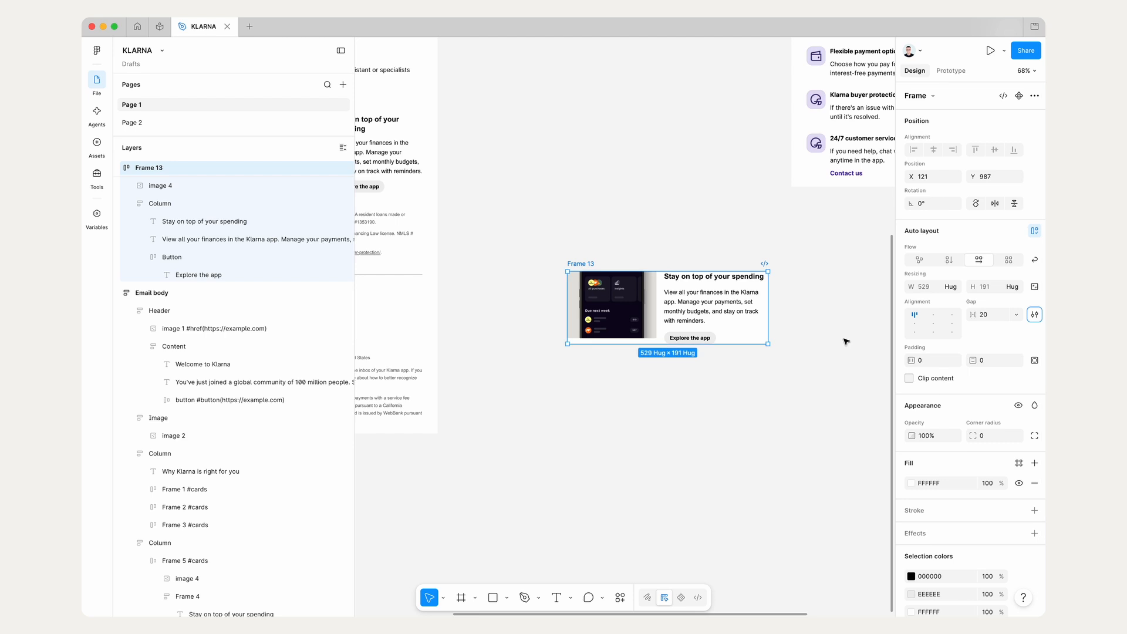
# Step: Set the widths of both image 4 and the Column frame to fill the container
pyautogui.press('Return')
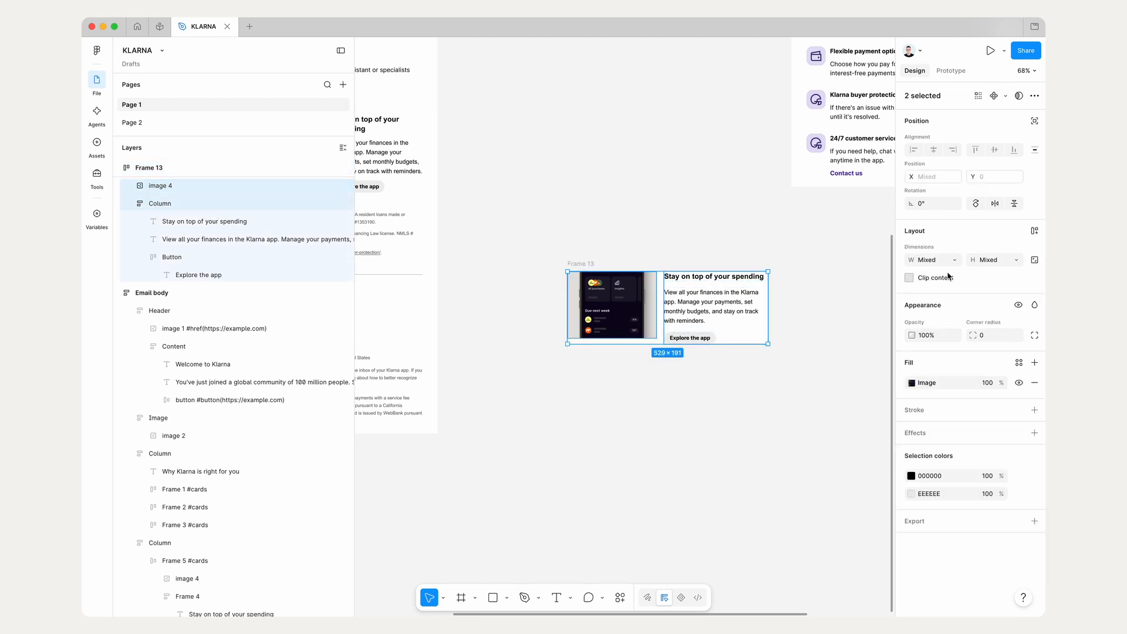
pyautogui.click(955, 262)
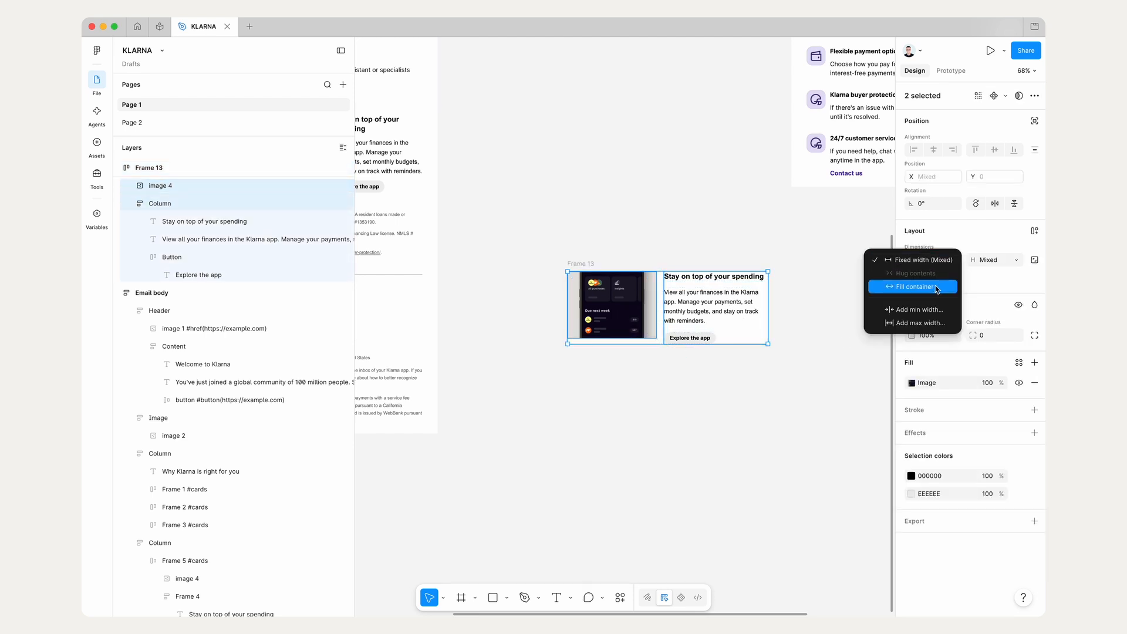
pyautogui.click(935, 286)
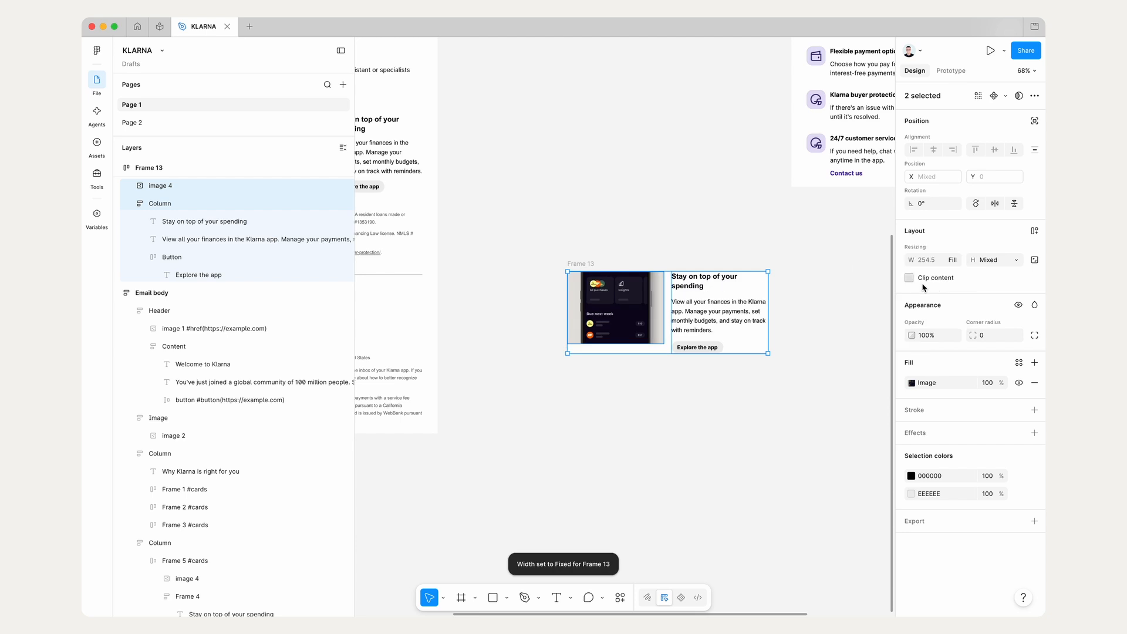
pyautogui.click(131, 203)
# Step: Move the image and text frame below the Rows card and rename it Columns
pyautogui.click(580, 264)
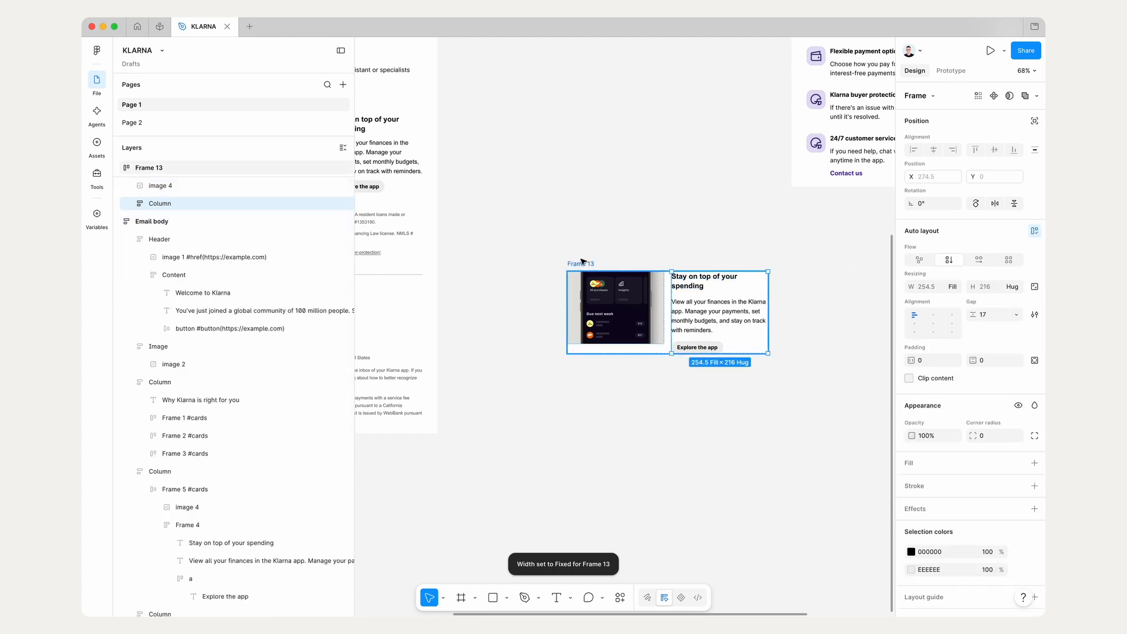
pyautogui.hscroll(5, 740, 305)
pyautogui.moveTo(654, 325); pyautogui.dragTo(831, 288)
pyautogui.press('super+r')
pyautogui.hscroll(8, 831, 287)
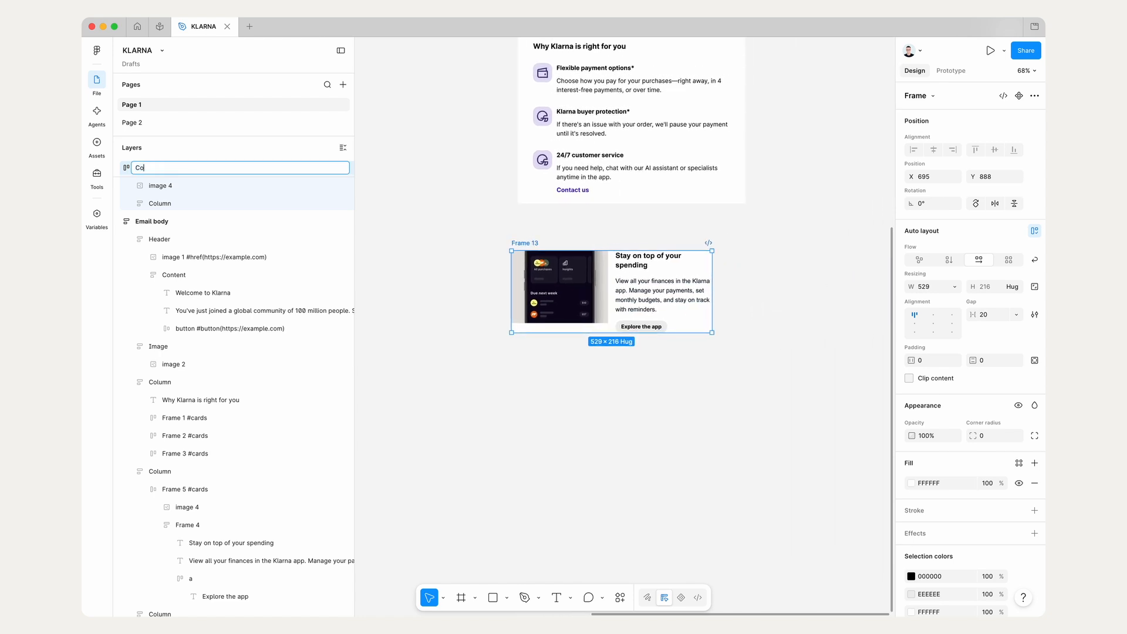
pyautogui.write('Columns')
pyautogui.press('Return')
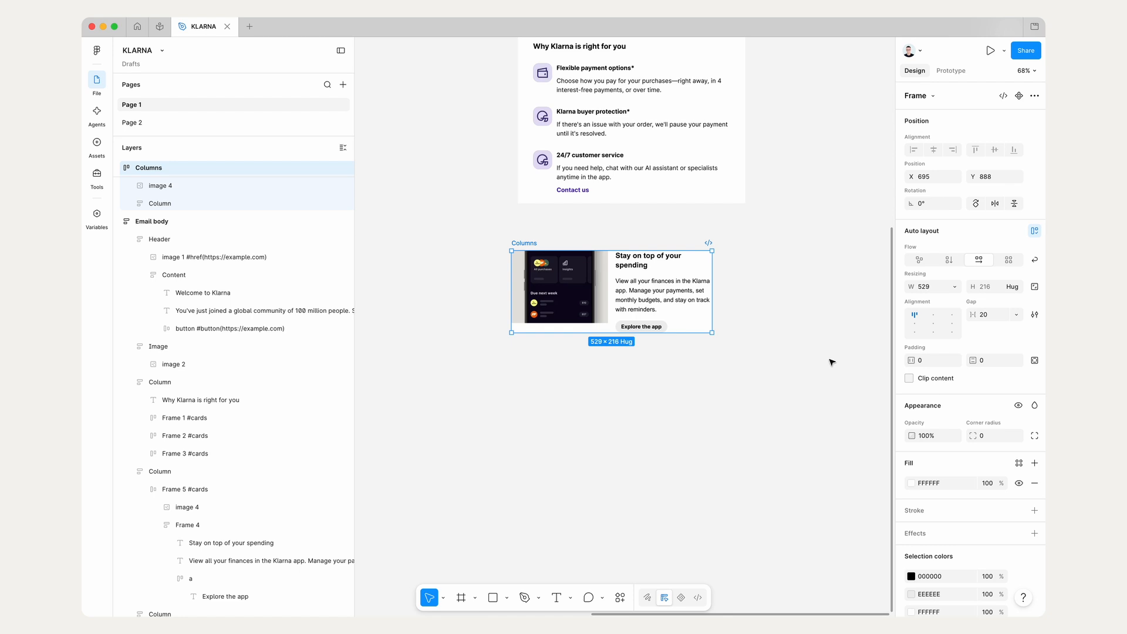
# Step: Run the Marka Email Generator plugin and preview the Columns frame as an email
pyautogui.click(763, 418)
pyautogui.click(927, 256)
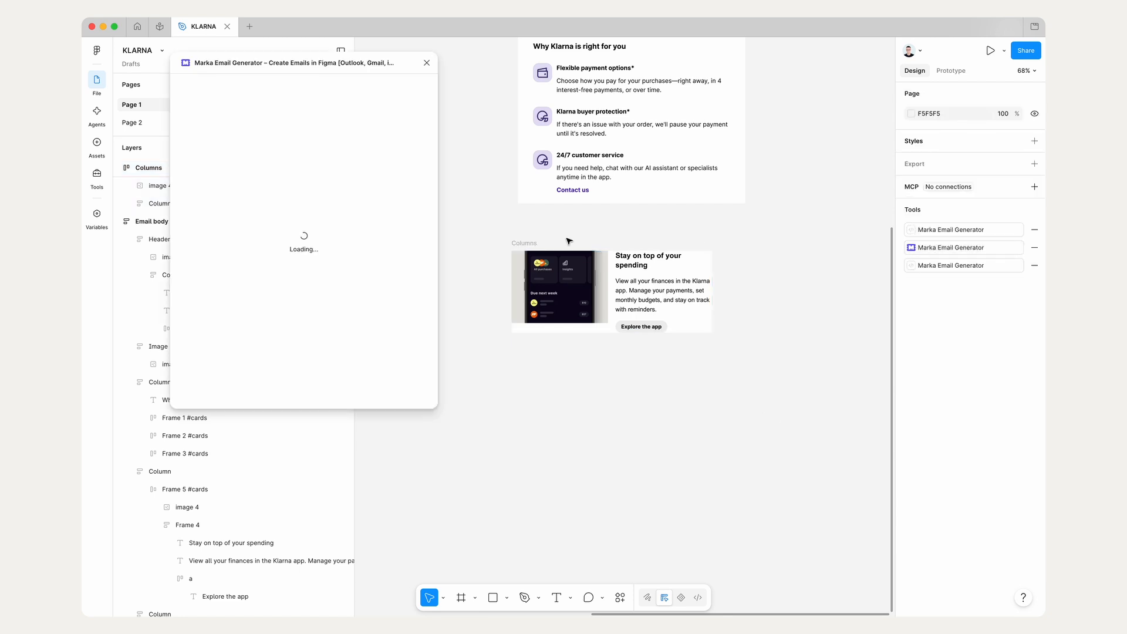
pyautogui.click(532, 242)
pyautogui.click(418, 88)
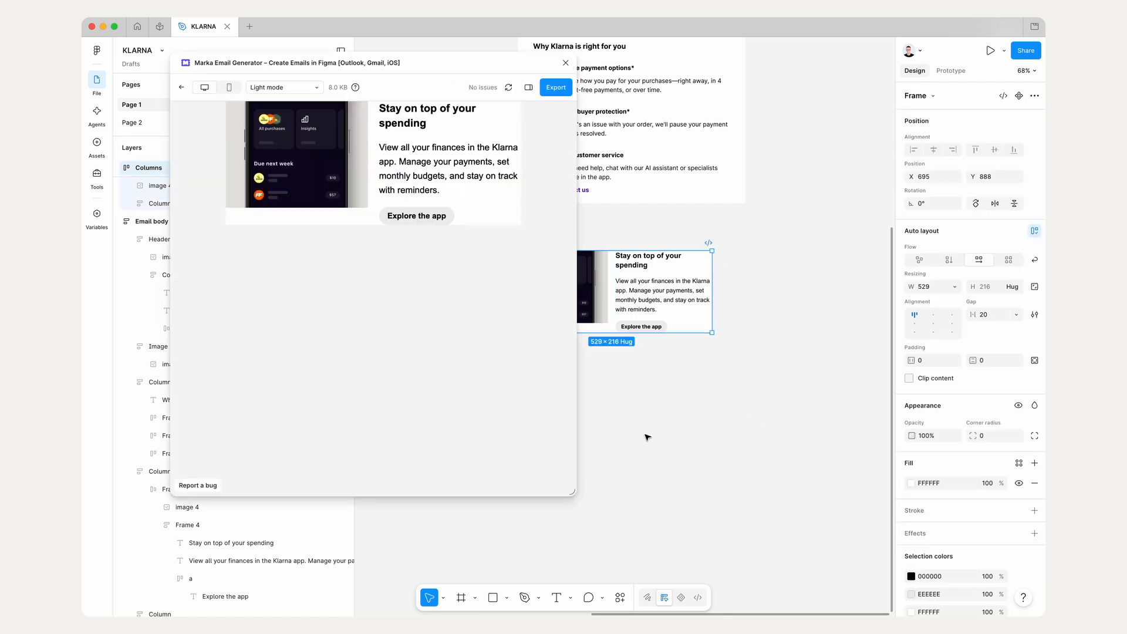
# Step: Narrow and widen the email preview to check how the columns respond, and return to the frame properties
pyautogui.moveTo(580, 490); pyautogui.dragTo(453, 420)
pyautogui.scroll(3, 592, 213)
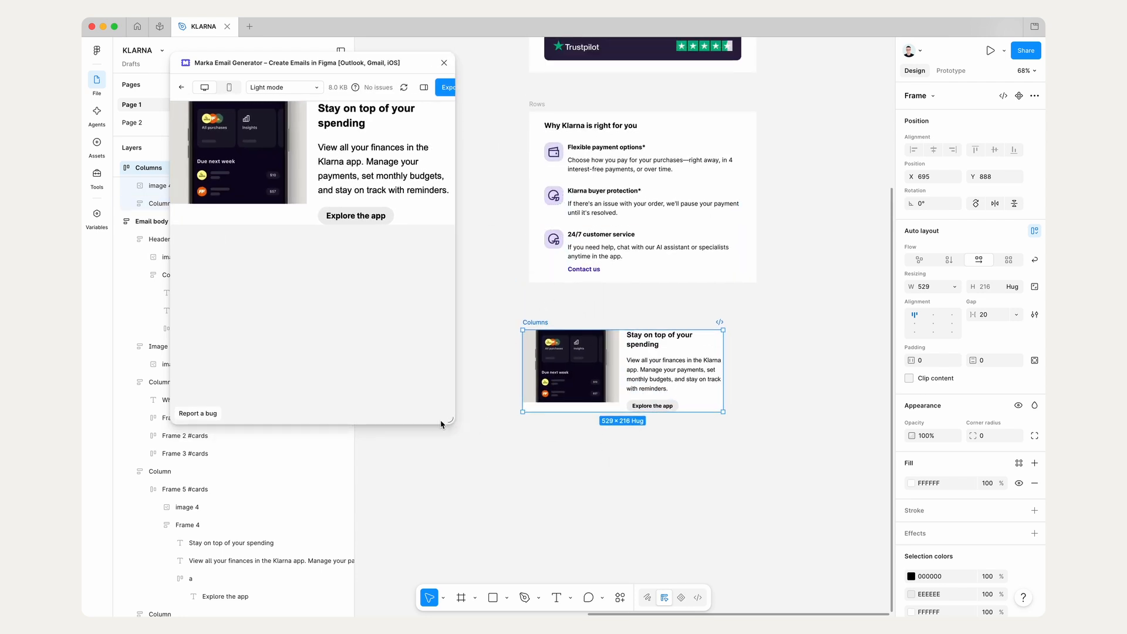
pyautogui.moveTo(448, 421); pyautogui.dragTo(556, 486)
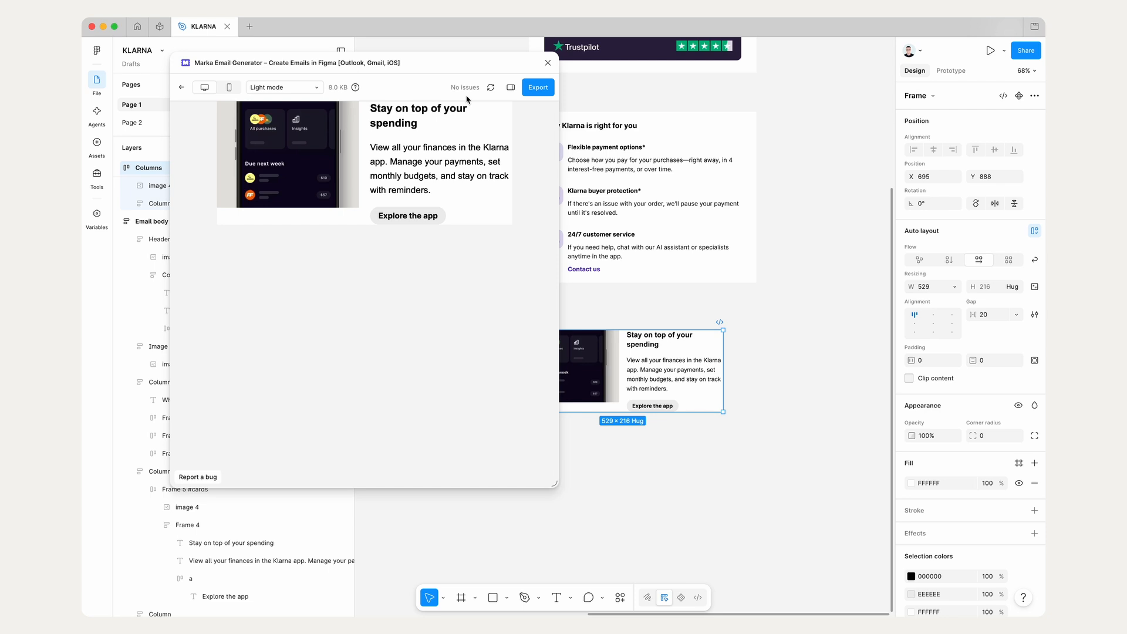
pyautogui.click(181, 88)
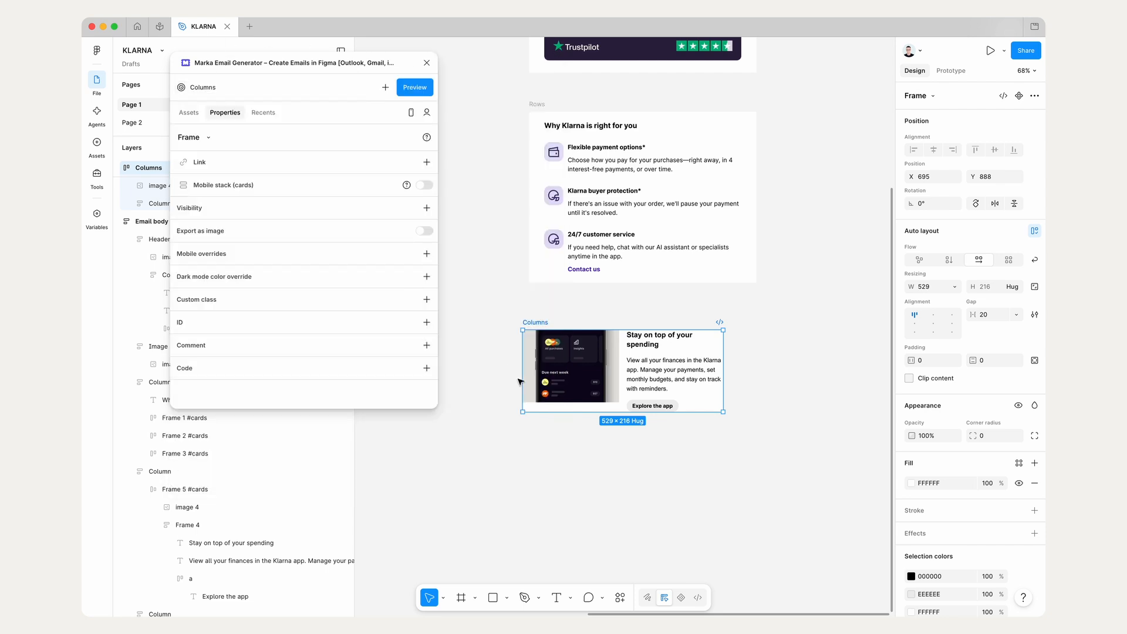
# Step: Enable Mobile stack (cards) for the Columns frame in the plugin properties
pyautogui.scroll(3, 518, 382)
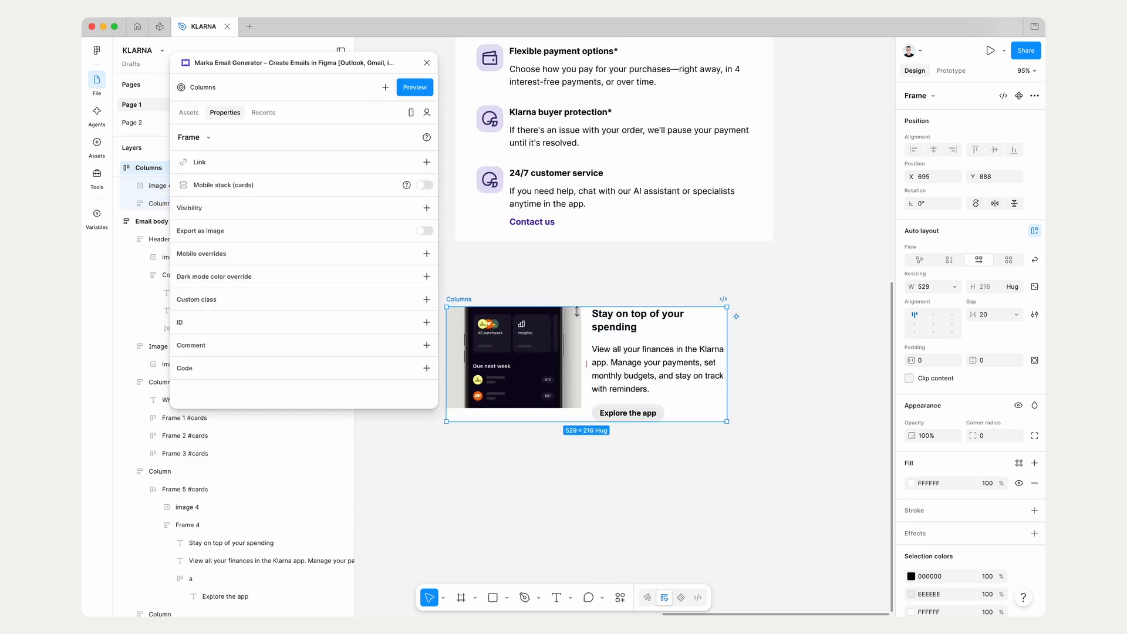
pyautogui.scroll(-2, 579, 284)
pyautogui.hscroll(-2, 578, 284)
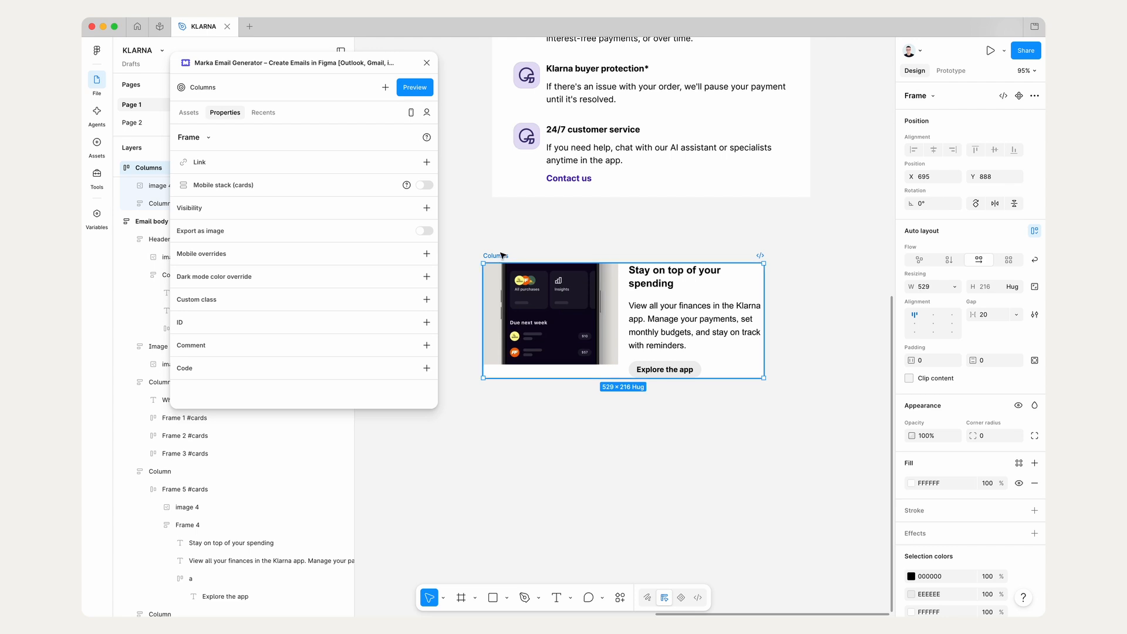
pyautogui.click(423, 186)
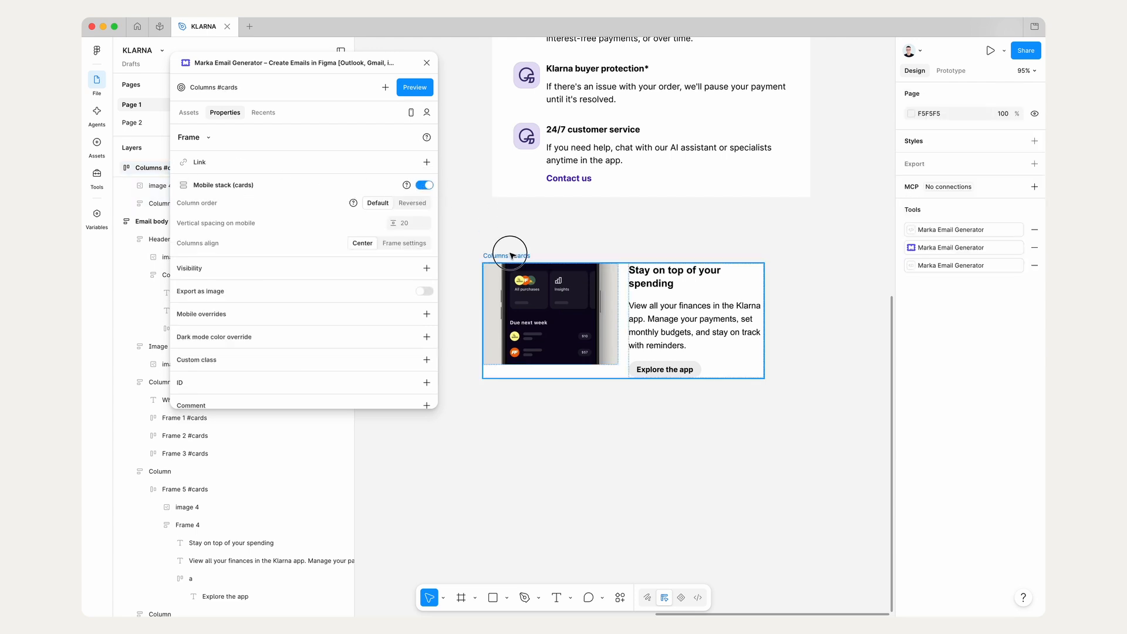
# Step: Preview the Columns frame as an email and narrow the preview to check how it stacks on mobile
pyautogui.click(415, 87)
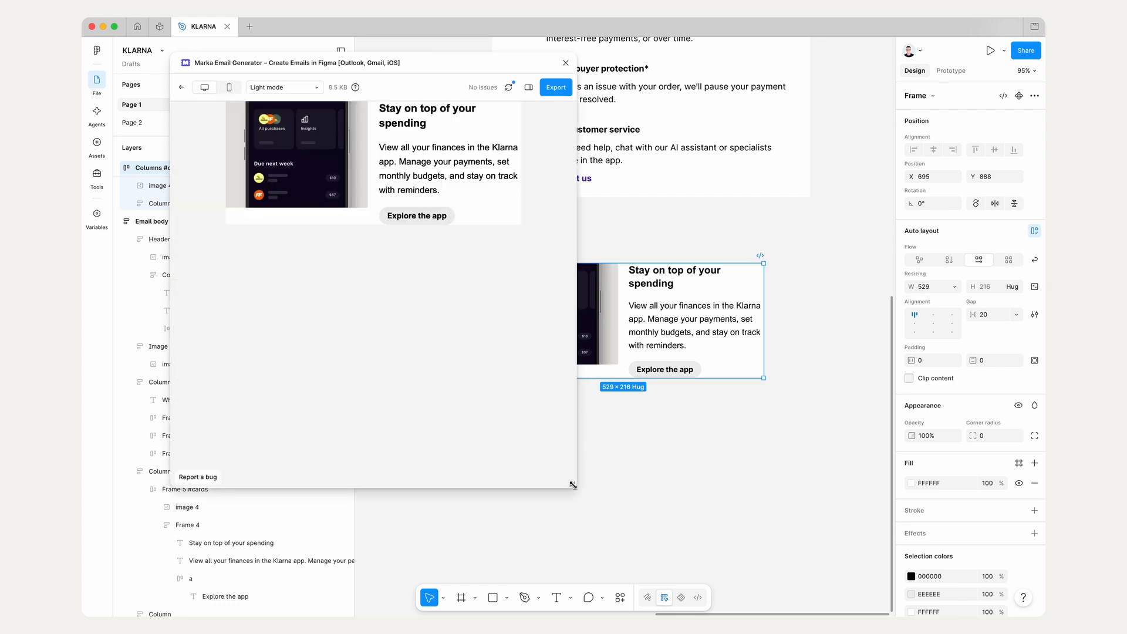
pyautogui.moveTo(573, 485); pyautogui.dragTo(420, 464)
# Step: Move the Columns frame further below the Rows card and close the email preview
pyautogui.click(514, 265)
pyautogui.scroll(2, 513, 265)
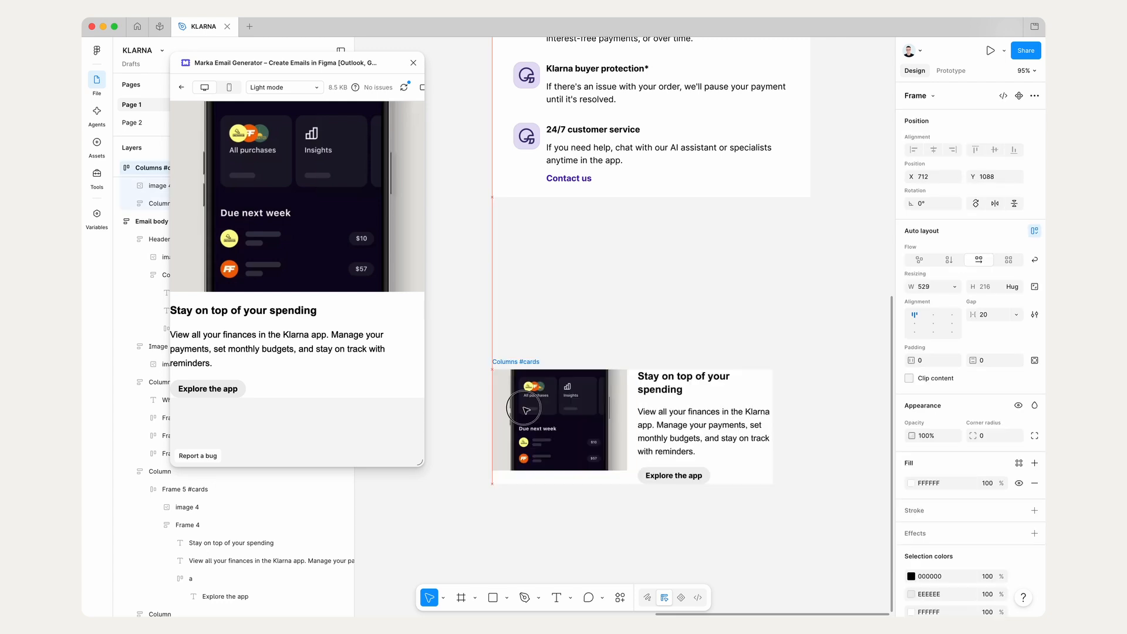
pyautogui.scroll(-3, 434, 91)
pyautogui.click(413, 63)
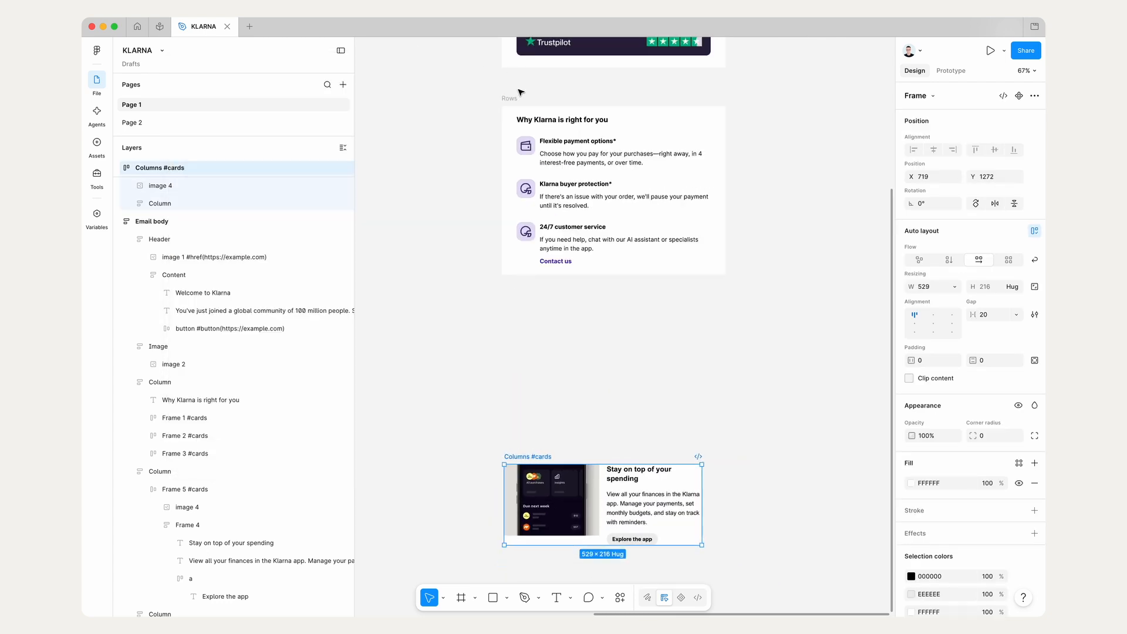
# Step: Place the Columns frame inside an emptied duplicate of the Rows card, just below the original card
pyautogui.moveTo(508, 96); pyautogui.dragTo(510, 274)
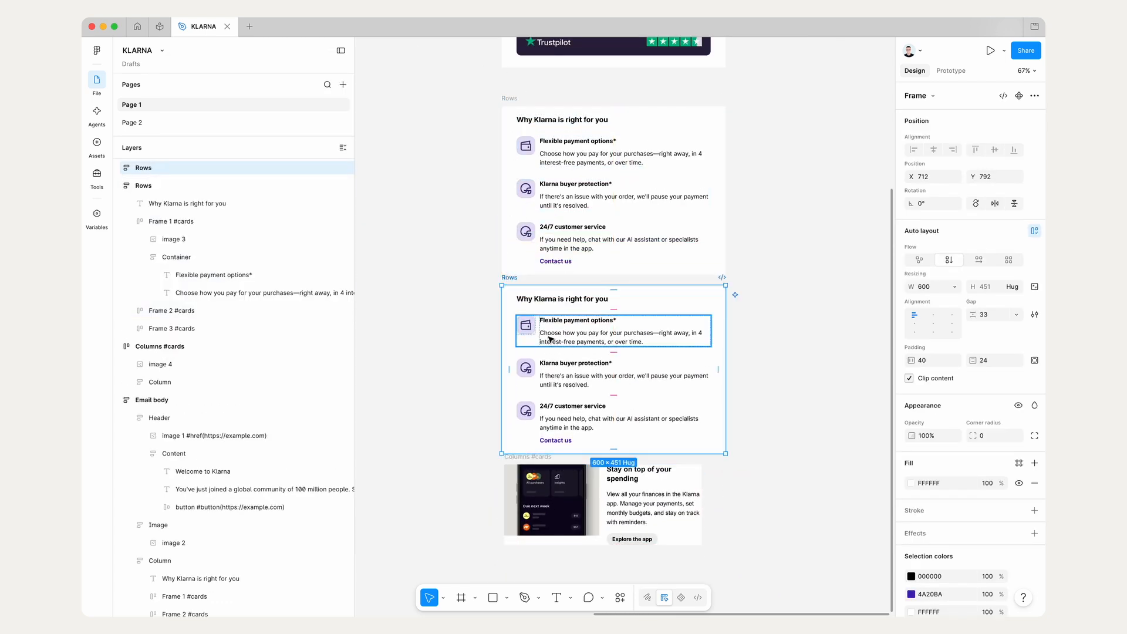
pyautogui.press('Return')
pyautogui.press('Delete')
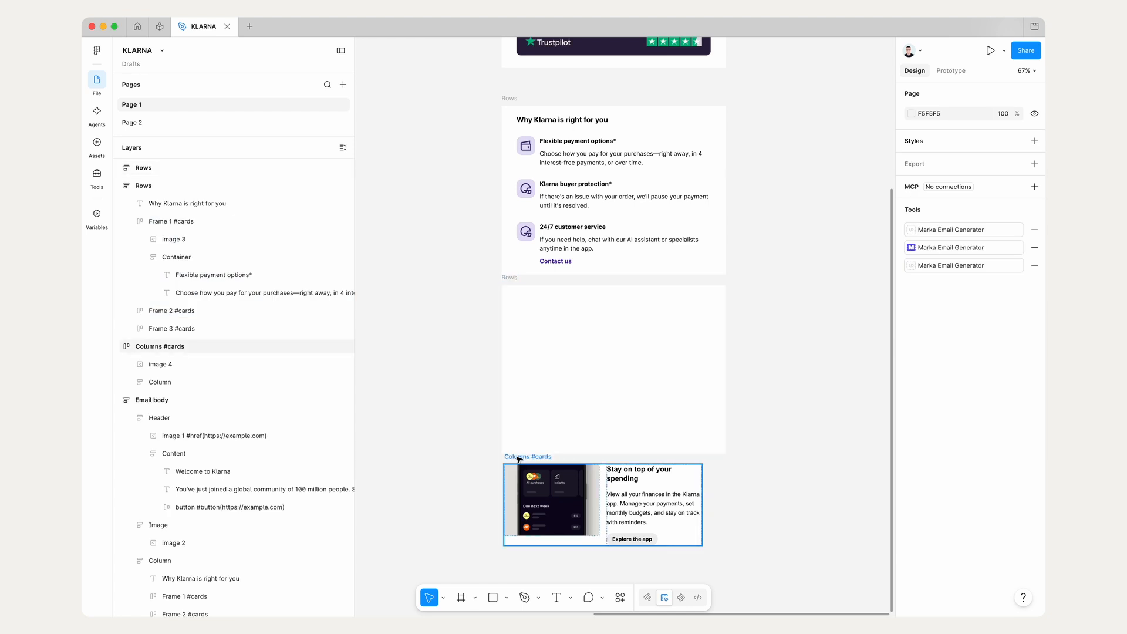
pyautogui.moveTo(526, 460); pyautogui.dragTo(526, 410)
pyautogui.moveTo(509, 277); pyautogui.dragTo(509, 289)
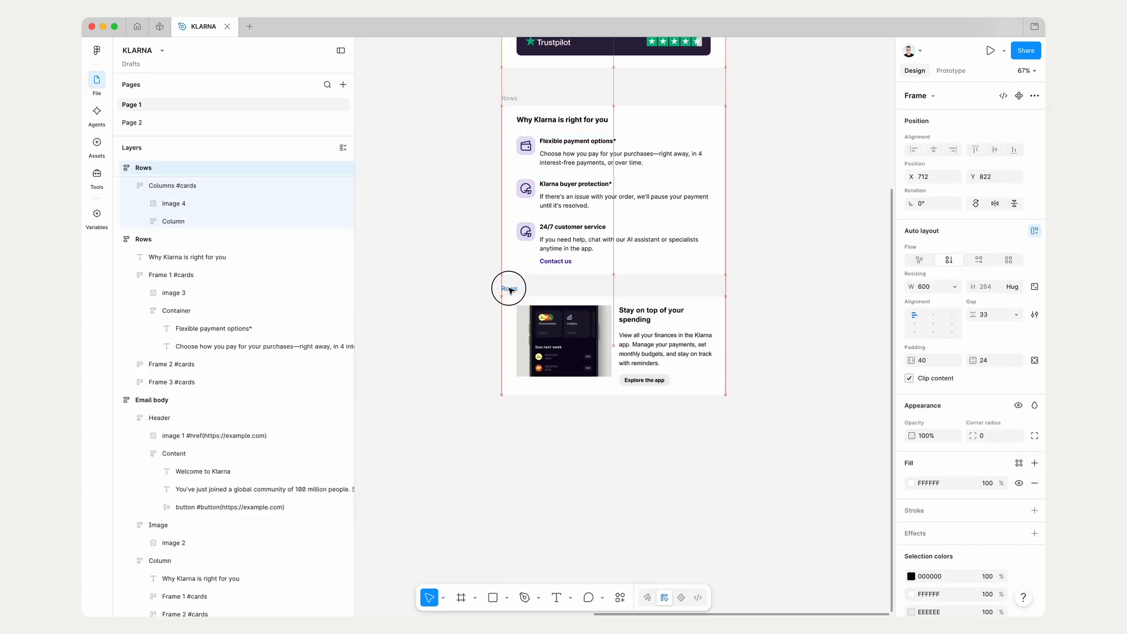
pyautogui.moveTo(509, 289); pyautogui.dragTo(508, 290)
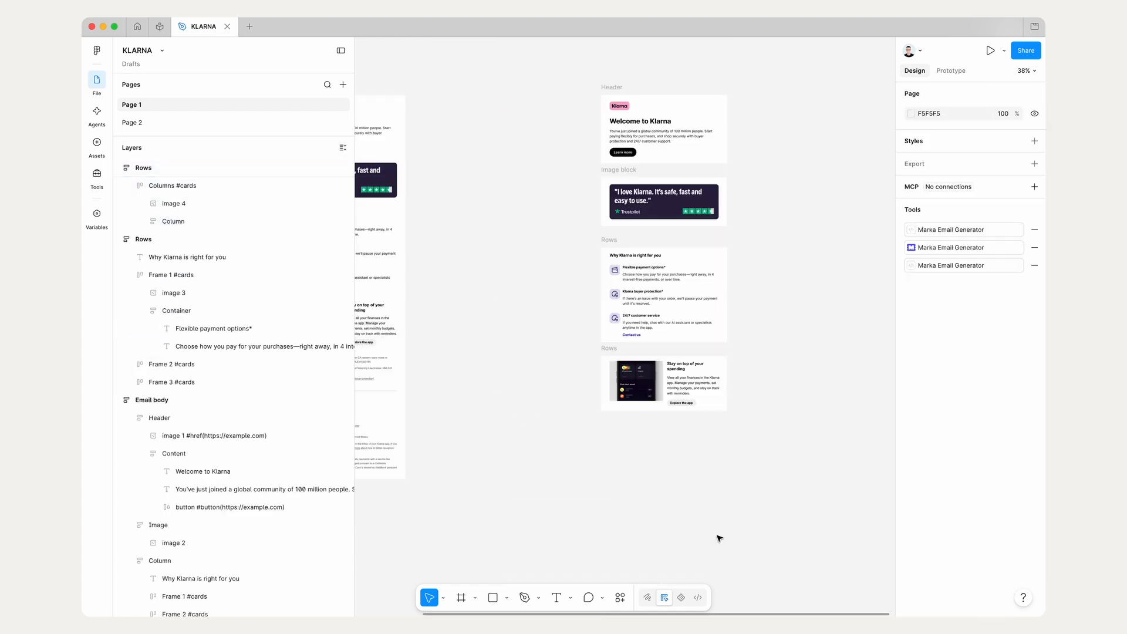
# Step: Copy the three disclaimer paragraphs from the Email body to the empty canvas below the "Stay on top of your spending" card
pyautogui.hscroll(-3, 719, 538)
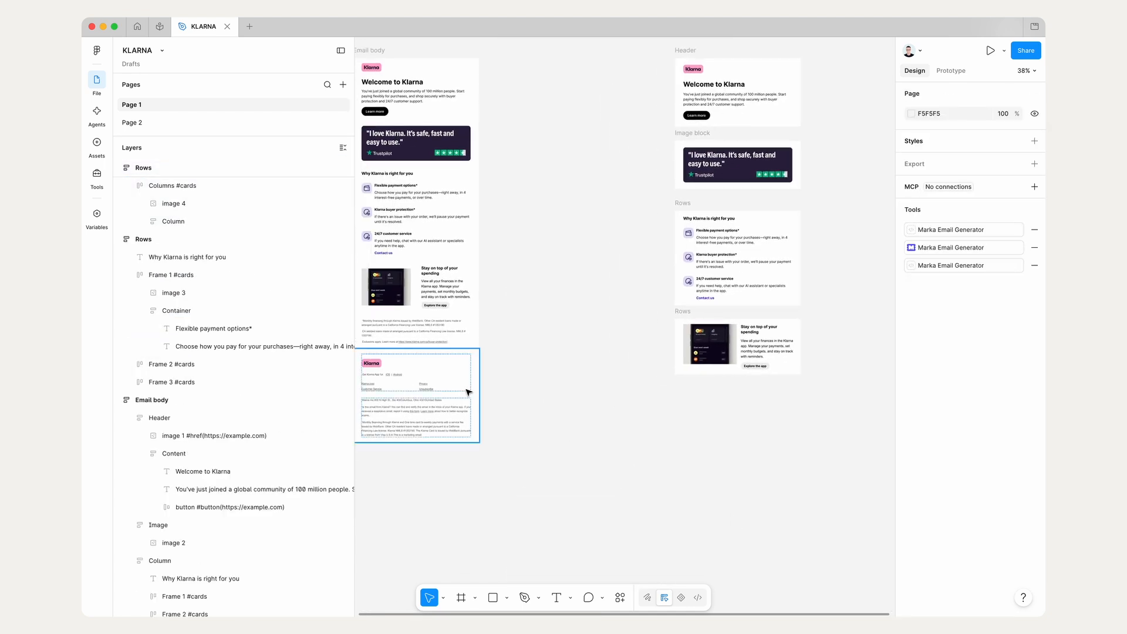
pyautogui.click(387, 339)
pyautogui.keyDown('shift'); pyautogui.click(383, 333); pyautogui.keyUp('shift')
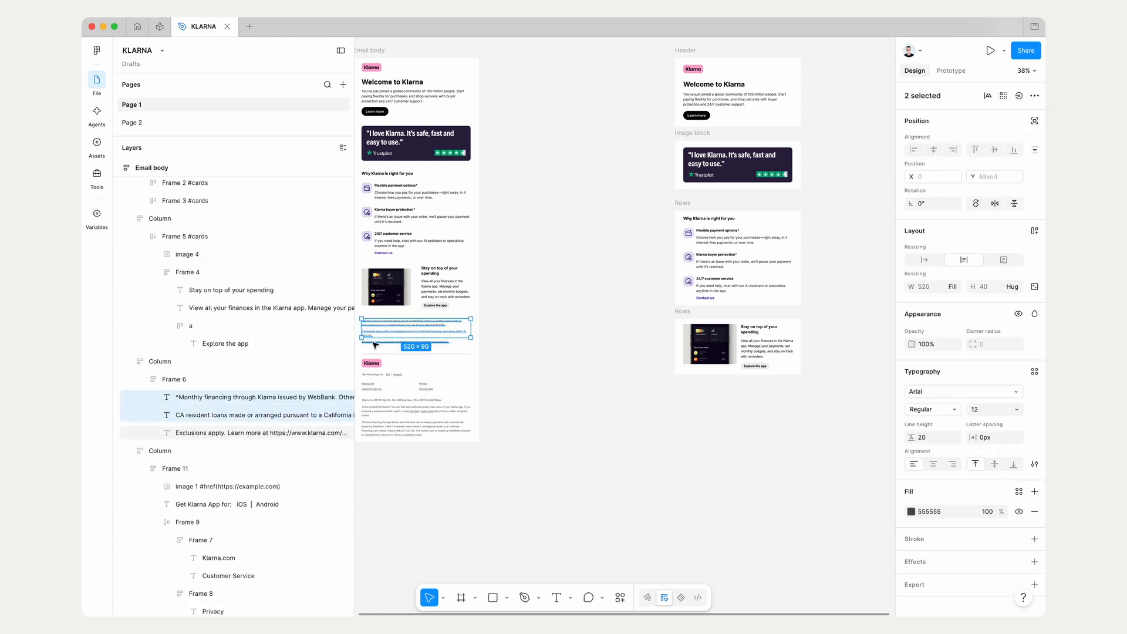
pyautogui.keyDown('shift'); pyautogui.click(383, 342); pyautogui.keyUp('shift')
pyautogui.moveTo(384, 335); pyautogui.dragTo(725, 441)
pyautogui.scroll(5, 724, 441)
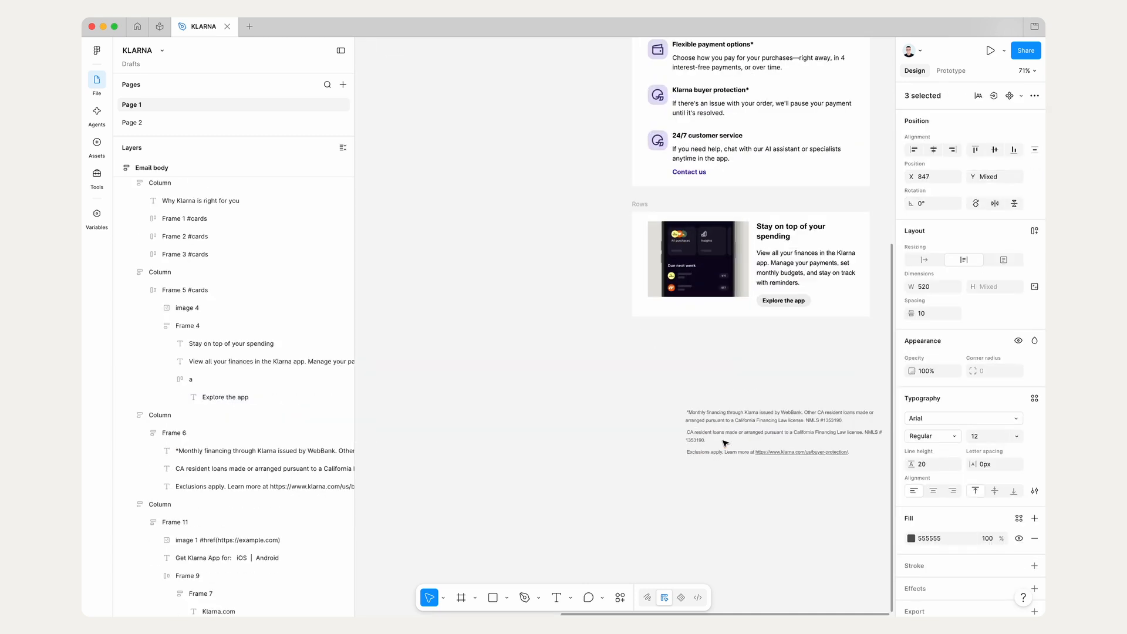
# Step: Shift the three copied disclaimer paragraphs under the last Rows card and wrap them in a vertical auto layout frame
pyautogui.click(744, 420)
pyautogui.keyDown('shift'); pyautogui.click(730, 433); pyautogui.keyUp('shift')
pyautogui.keyDown('shift'); pyautogui.click(729, 452); pyautogui.keyUp('shift')
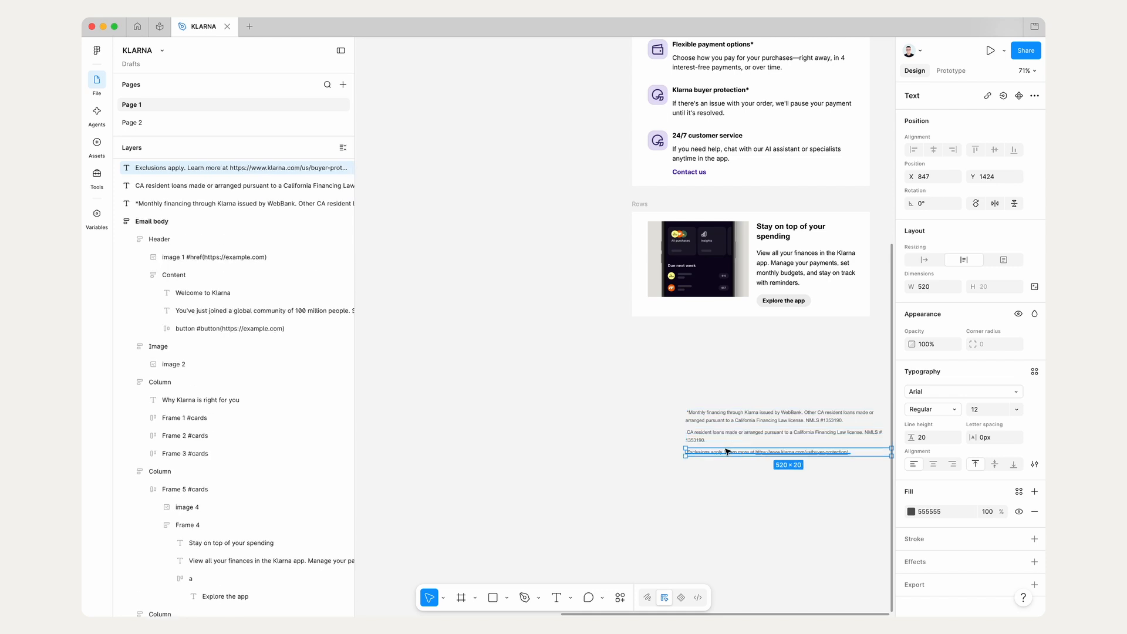
pyautogui.scroll(-3, 730, 449)
pyautogui.click(739, 384)
pyautogui.moveTo(739, 385); pyautogui.dragTo(709, 437)
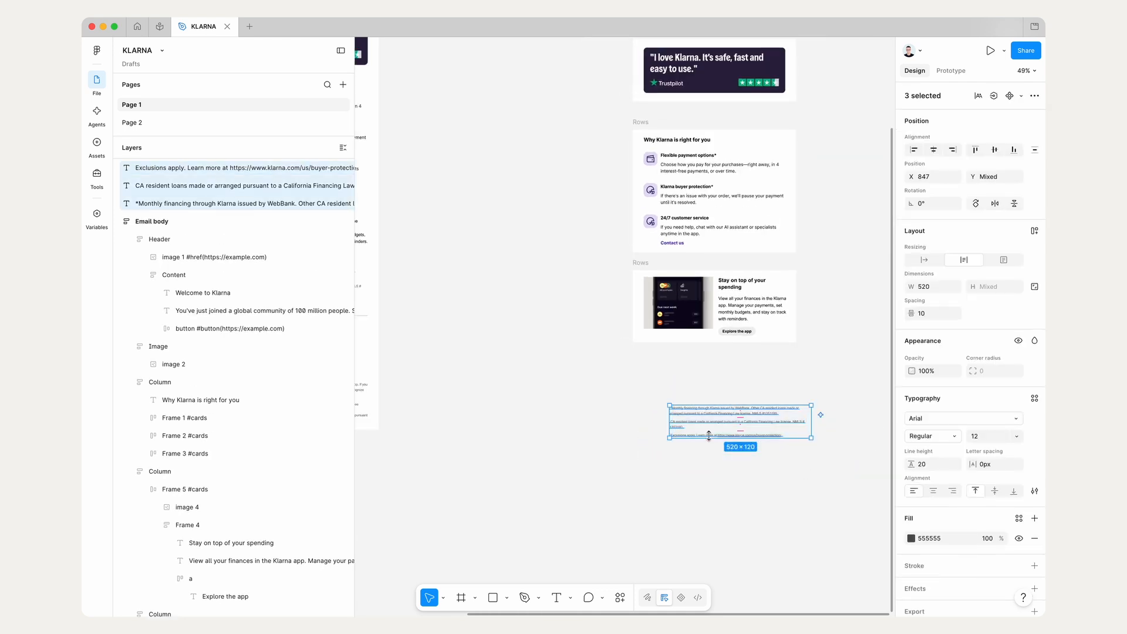
pyautogui.scroll(2, 695, 431)
pyautogui.scroll(3, 695, 430)
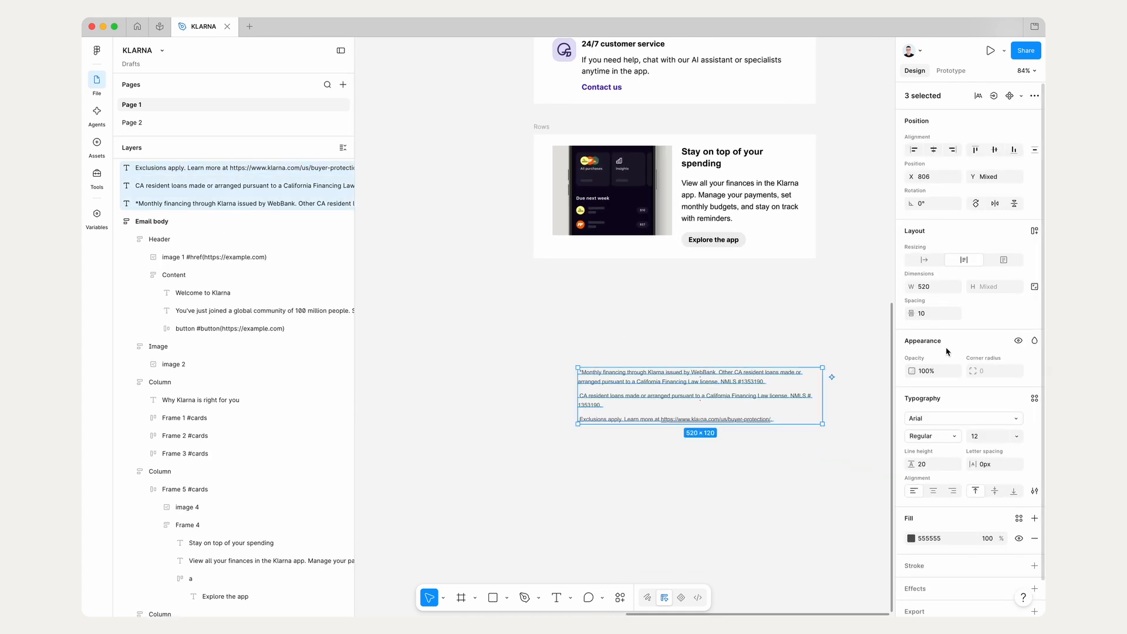
pyautogui.click(1033, 232)
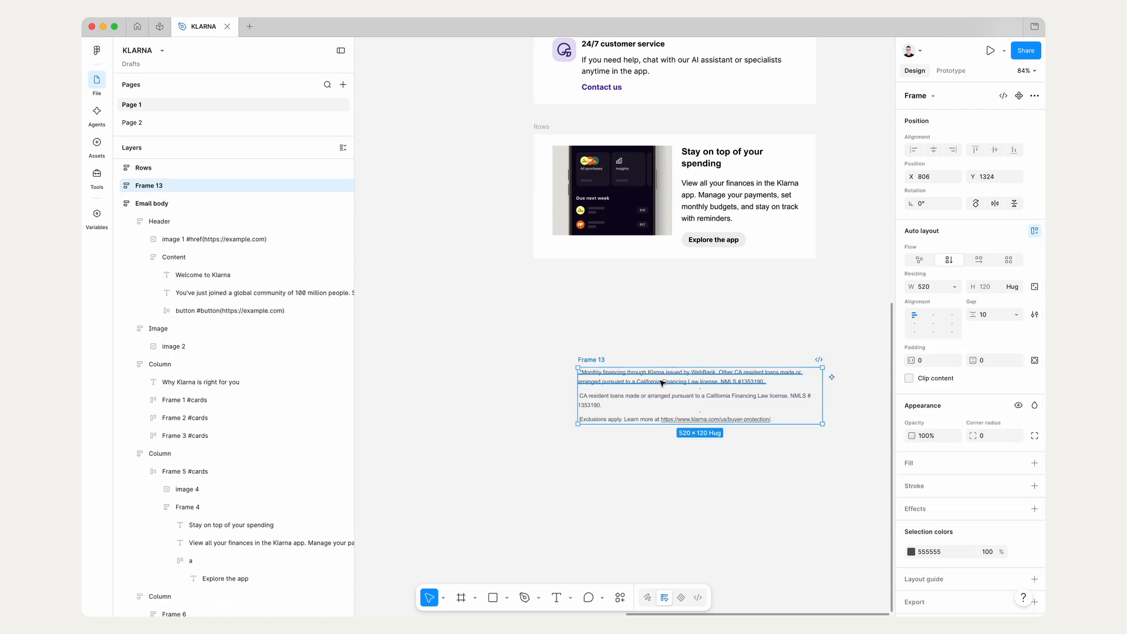
# Step: Rename the disclaimer paragraphs' frame as Text
pyautogui.doubleClick(158, 186)
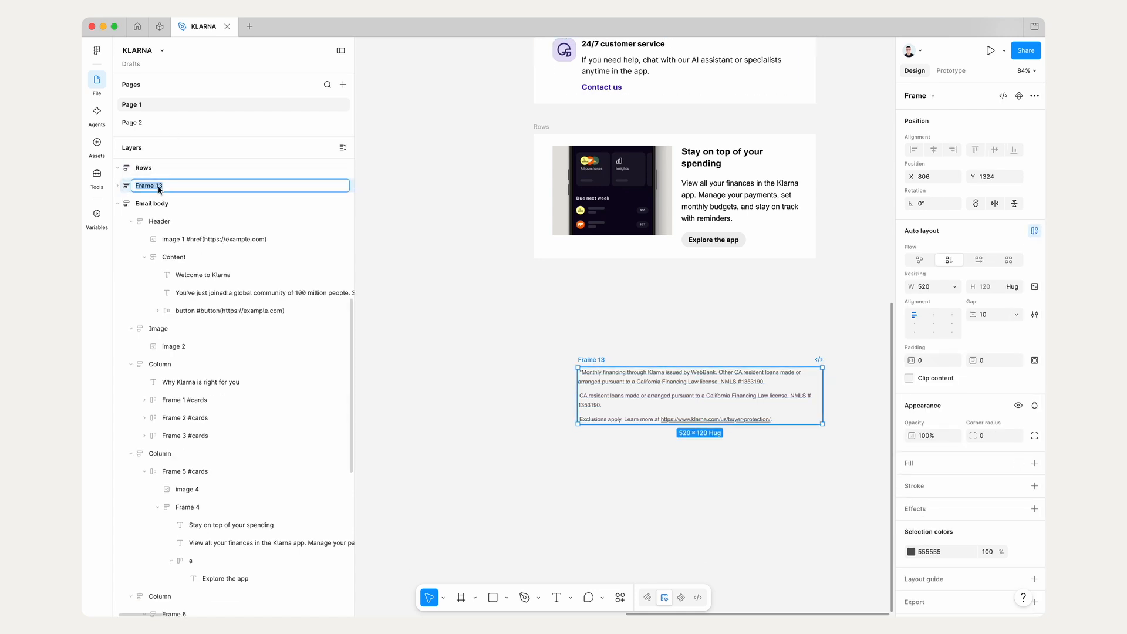
pyautogui.write('Text')
pyautogui.press('Return')
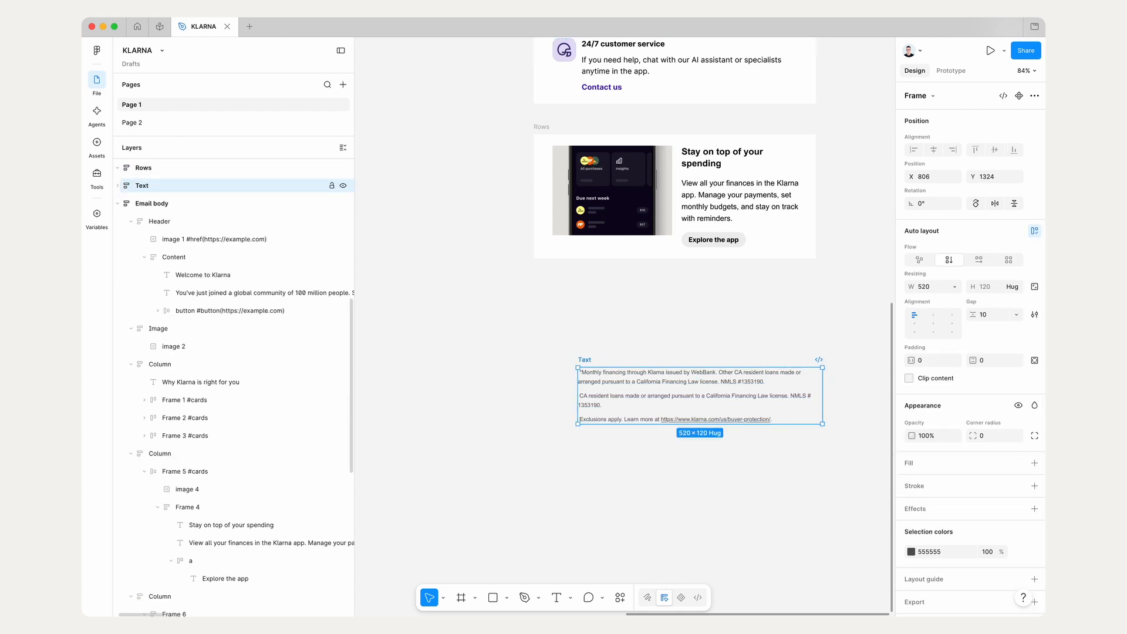
# Step: Check the width and height resizing settings of the three paragraphs inside the Text frame
pyautogui.click(118, 185)
pyautogui.press('Return')
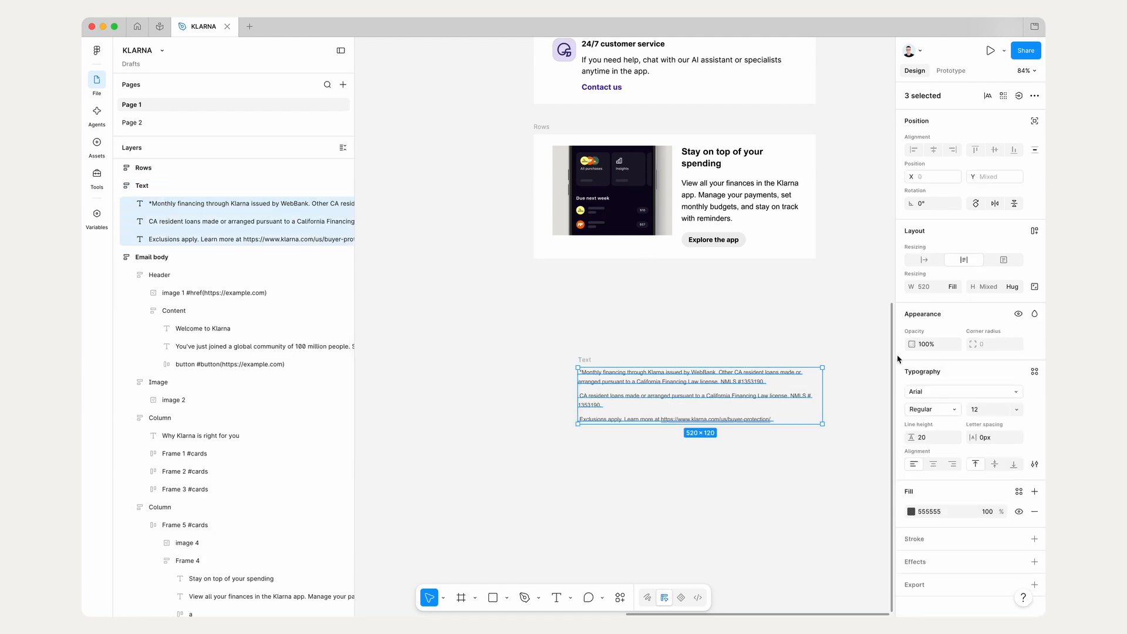
pyautogui.click(953, 287)
pyautogui.click(954, 287)
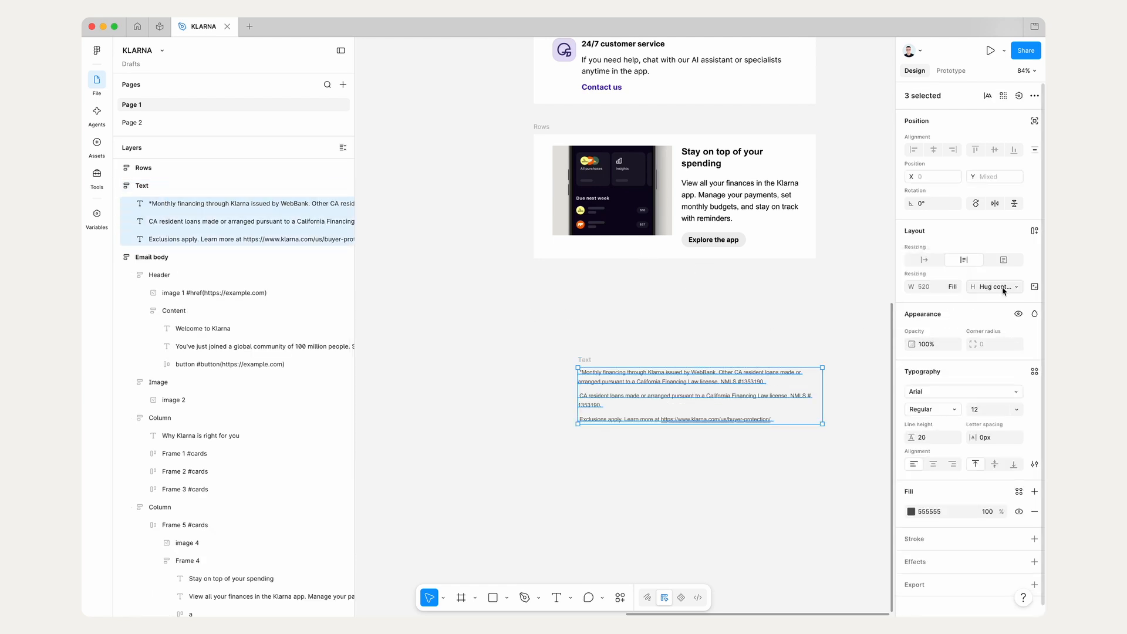
pyautogui.click(1018, 288)
pyautogui.click(1018, 286)
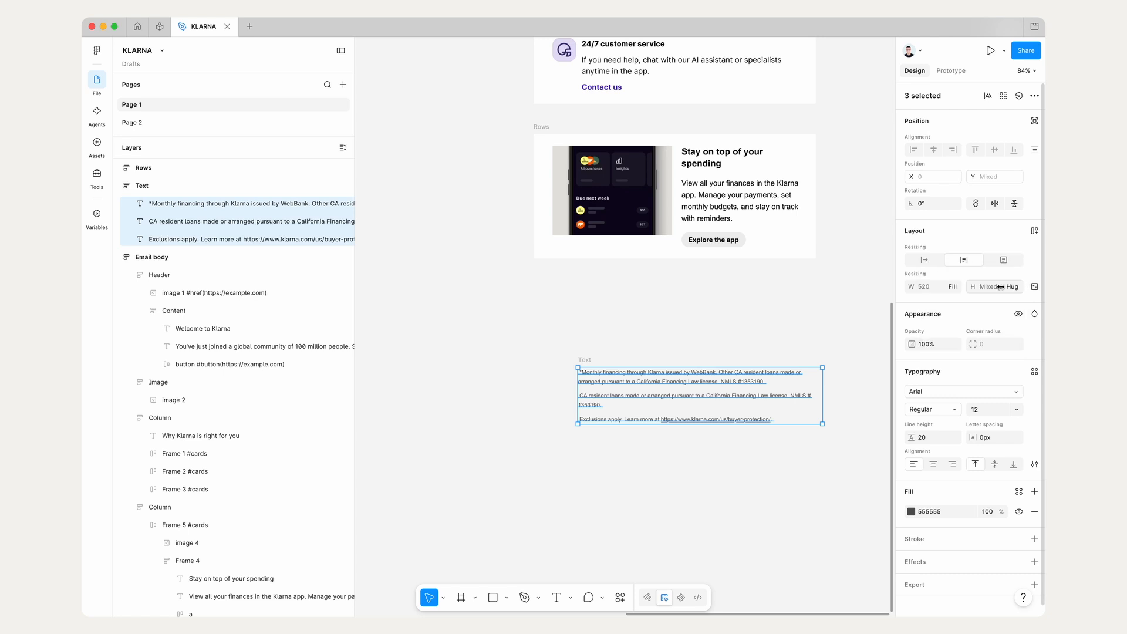
# Step: Place the Text frame inside an emptied duplicate of the "Stay on top of your spending" card, positioned below that card
pyautogui.click(584, 337)
pyautogui.moveTo(583, 357); pyautogui.dragTo(554, 451)
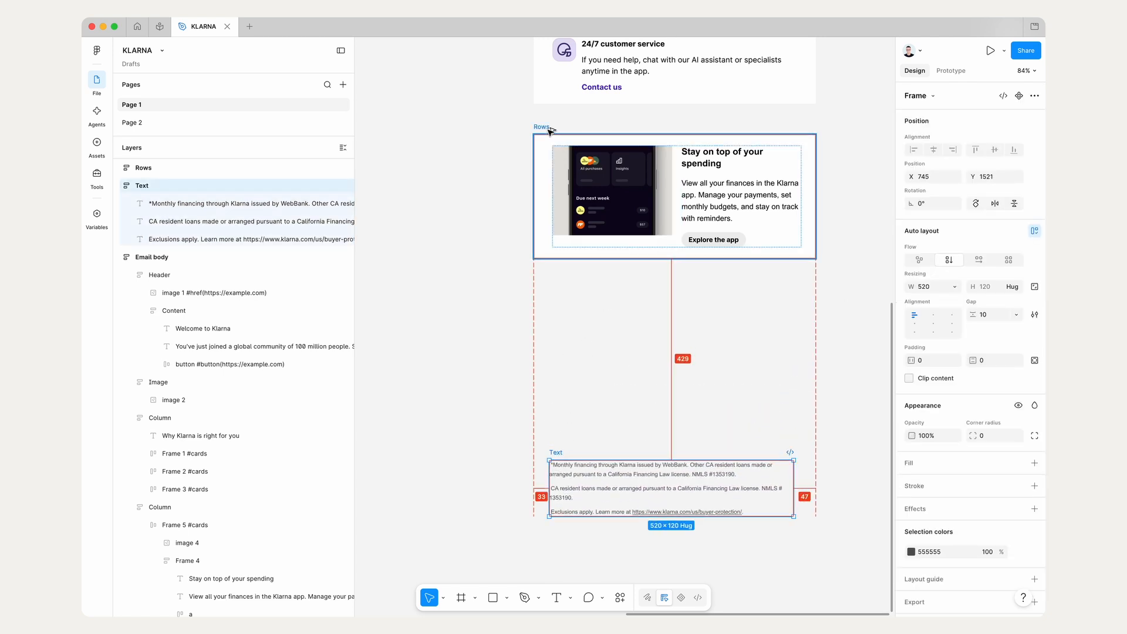
pyautogui.keyDown('alt'); pyautogui.moveTo(547, 130); pyautogui.dragTo(547, 312); pyautogui.keyUp('alt')
pyautogui.press('Return')
pyautogui.press('Delete')
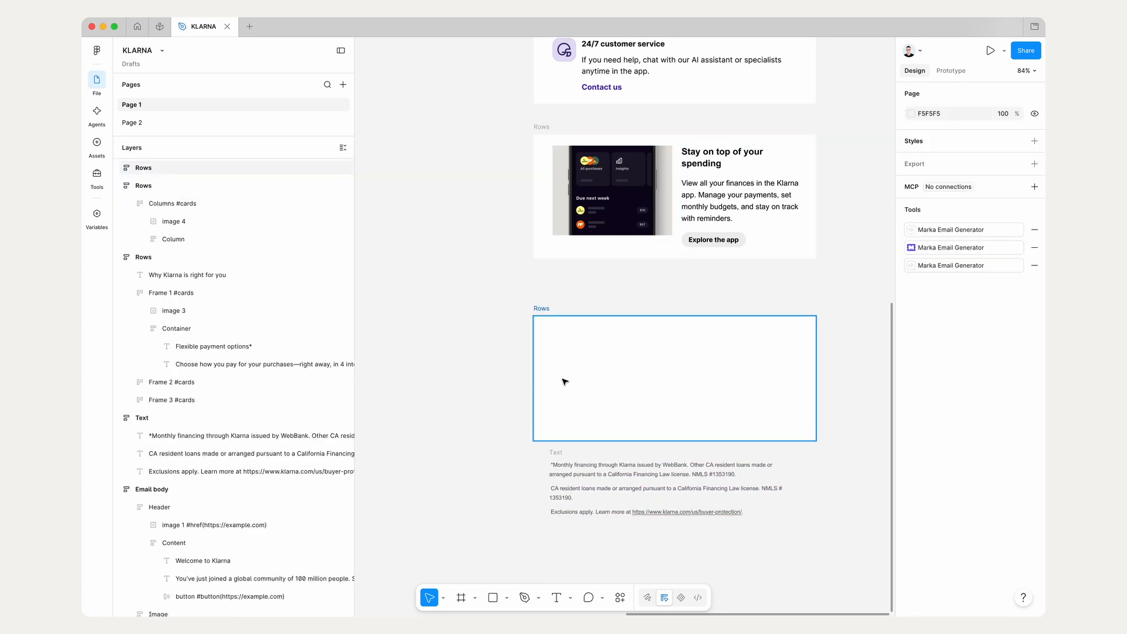
pyautogui.moveTo(557, 450); pyautogui.dragTo(558, 396)
pyautogui.moveTo(544, 309); pyautogui.dragTo(547, 289)
pyautogui.click(563, 508)
# Step: Hide the interface and examine how the logo, links and legal text are arranged in the Email body's footer
pyautogui.scroll(-3, 563, 508)
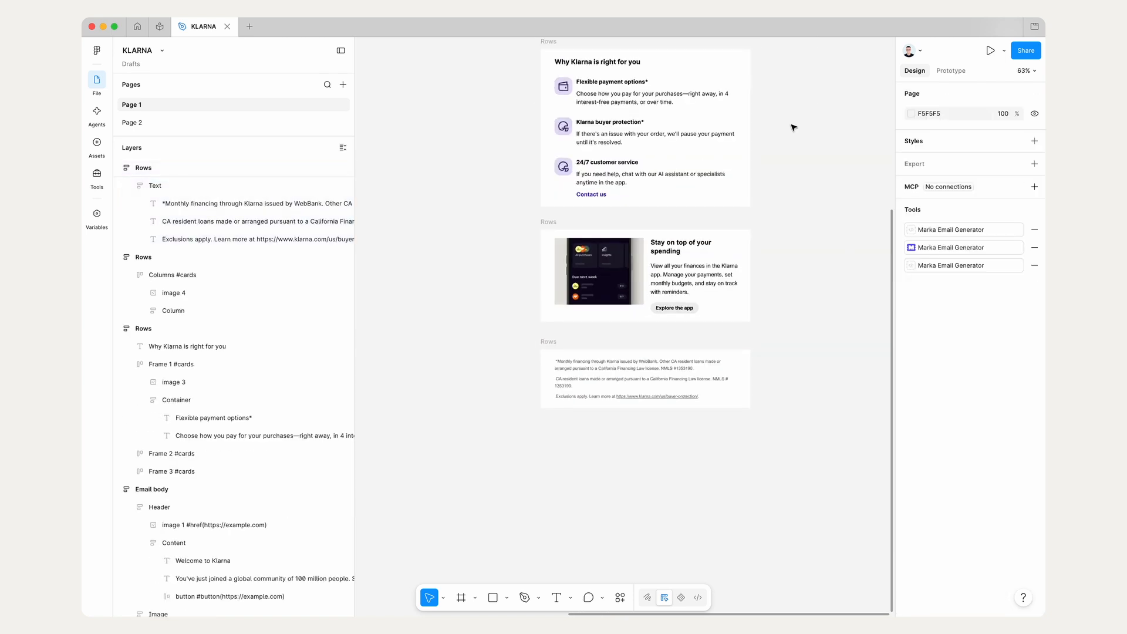
pyautogui.press('super+backslash')
pyautogui.scroll(5, 588, 354)
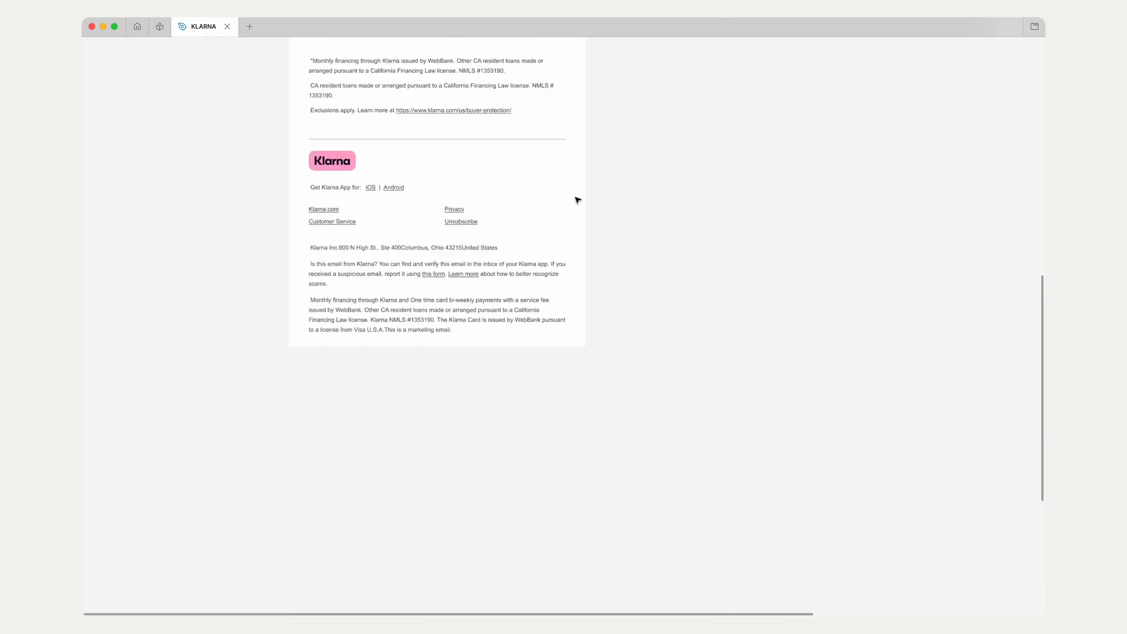
pyautogui.scroll(2, 512, 197)
pyautogui.hscroll(-1, 512, 197)
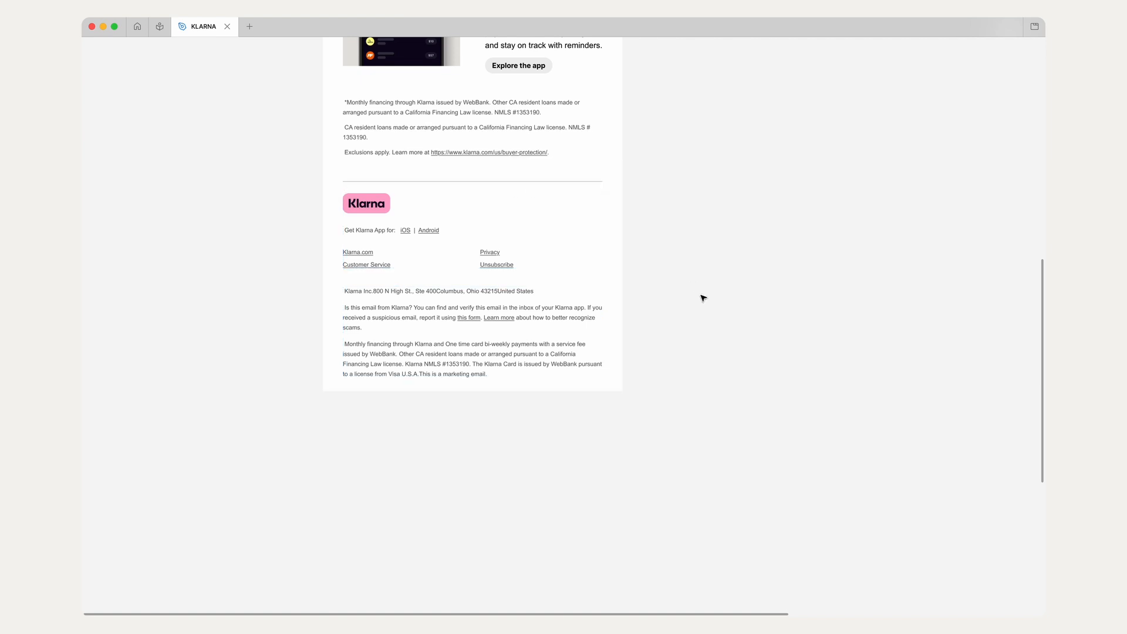
pyautogui.scroll(-2, 702, 298)
pyautogui.hscroll(4, 702, 297)
pyautogui.scroll(-3, 703, 298)
pyautogui.hscroll(-1, 703, 297)
pyautogui.scroll(1, 703, 298)
pyautogui.scroll(2, 277, 133)
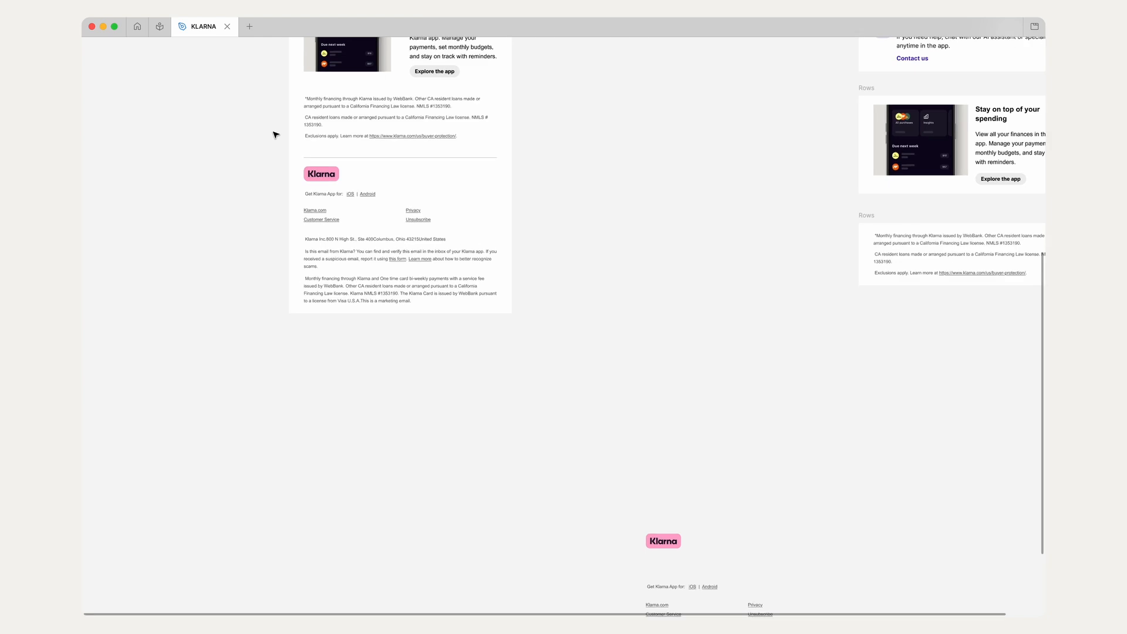
pyautogui.scroll(5, 386, 237)
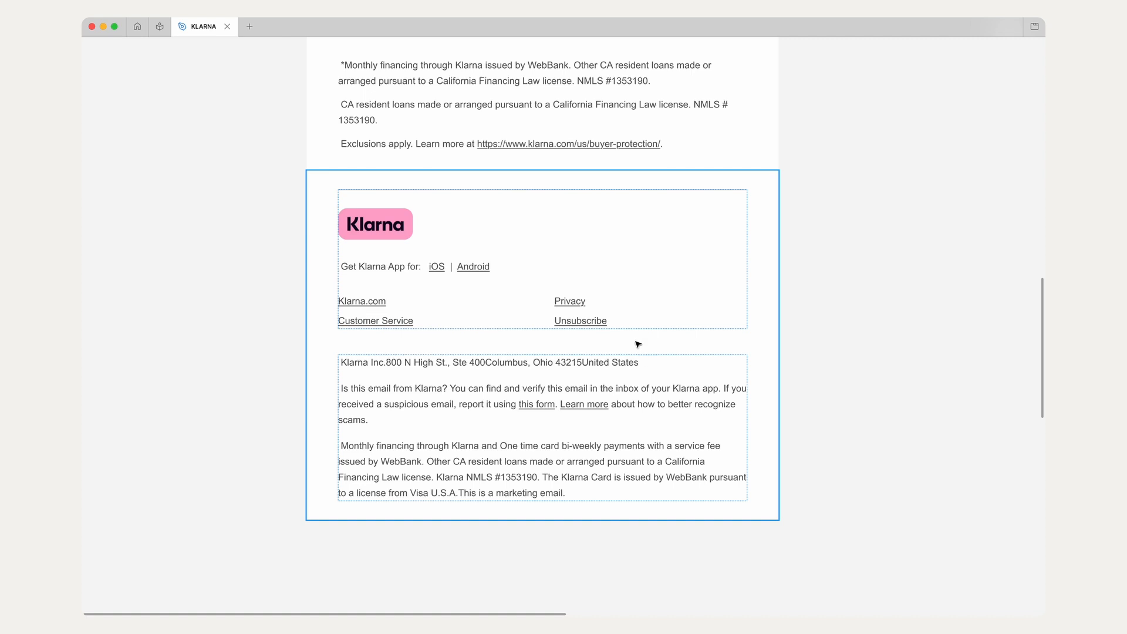
pyautogui.scroll(-5, 570, 299)
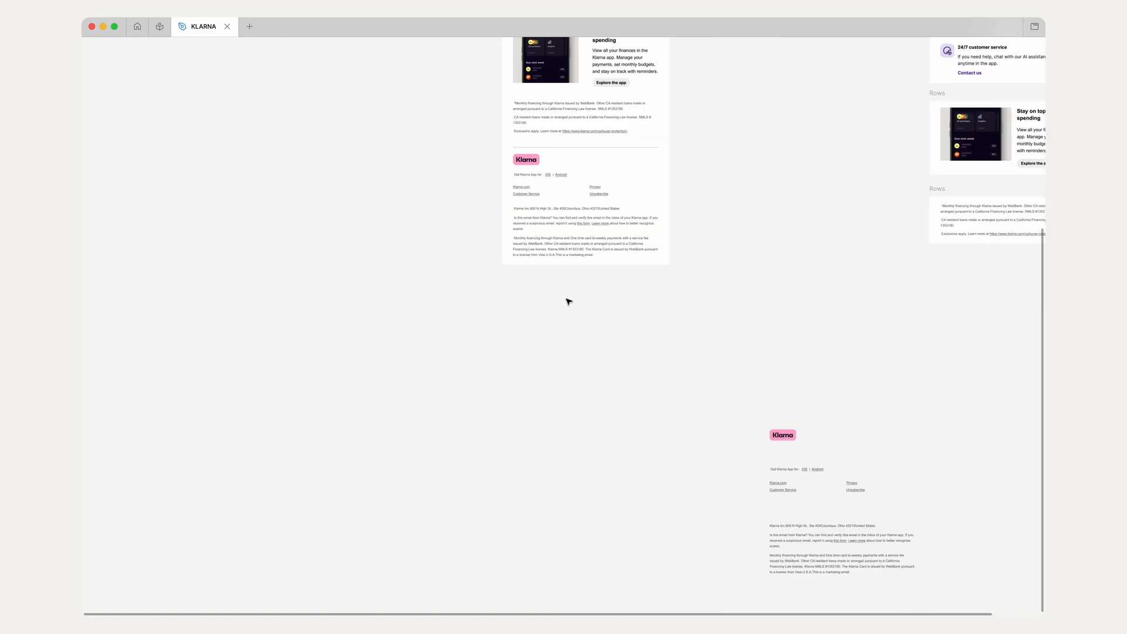
# Step: Wrap the loose Klarna.com and Customer Service links in a vertical auto layout frame, with the interface shown again
pyautogui.hscroll(4, 710, 344)
pyautogui.scroll(3, 710, 344)
pyautogui.scroll(2, 429, 327)
pyautogui.scroll(2, 428, 327)
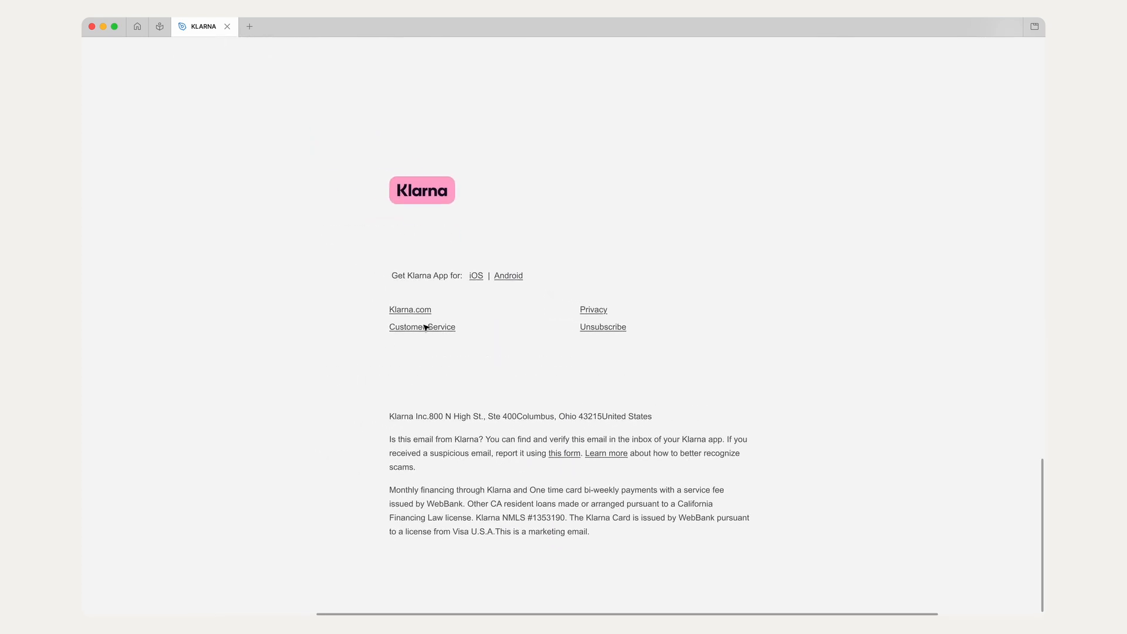
pyautogui.moveTo(376, 344); pyautogui.dragTo(444, 300)
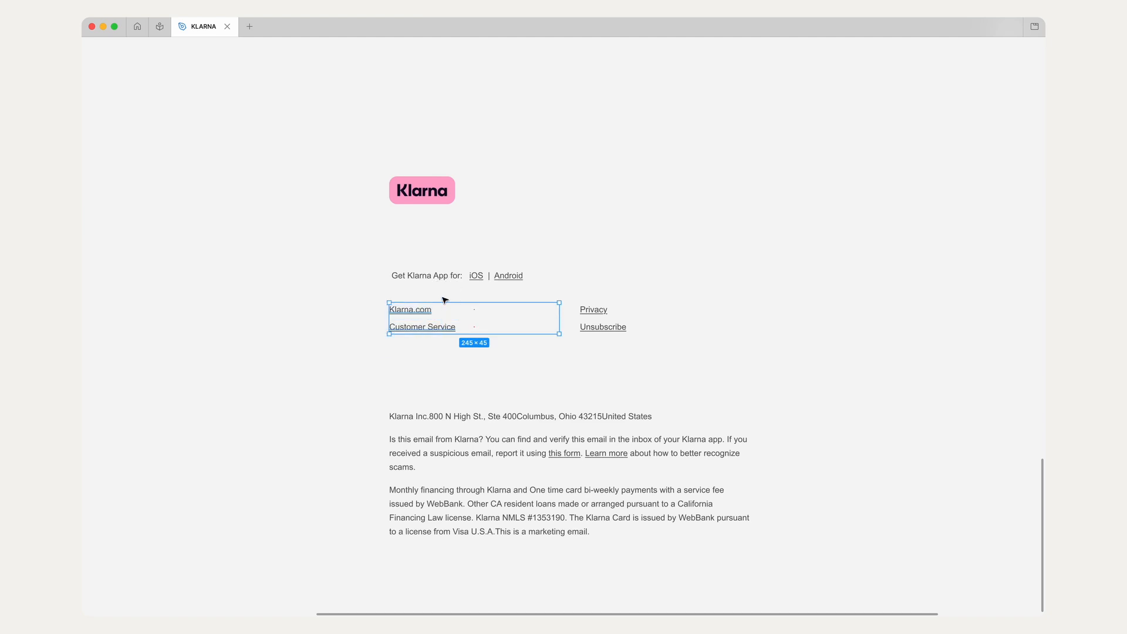
pyautogui.press('super+backslash')
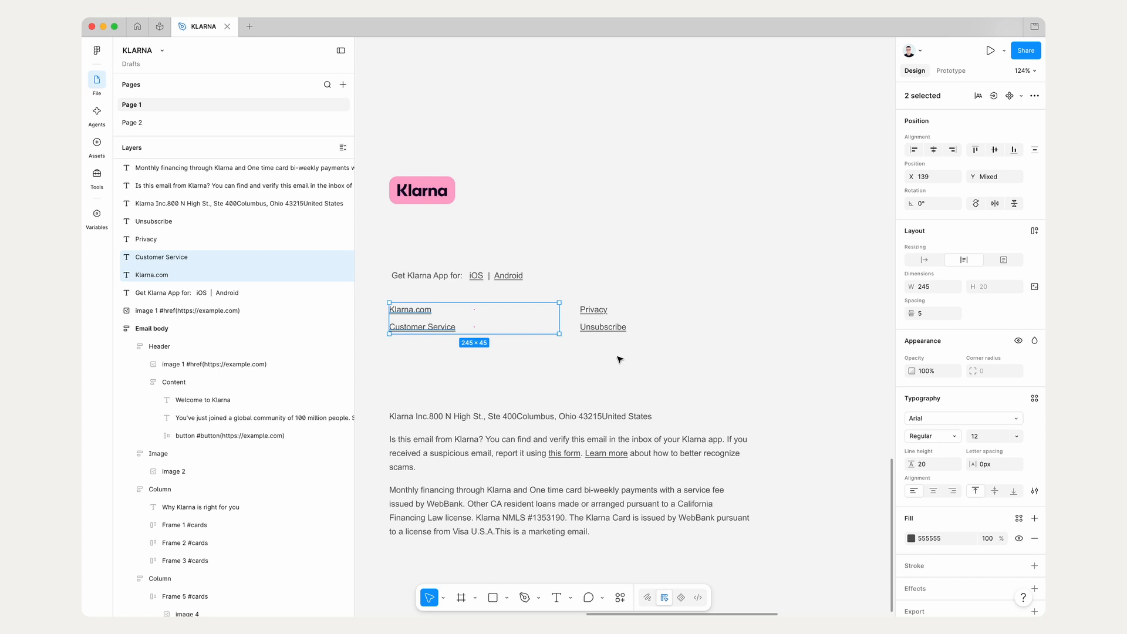
pyautogui.click(1034, 230)
# Step: Wrap the loose Privacy and Unsubscribe links in their own vertical auto layout frame
pyautogui.moveTo(577, 288); pyautogui.dragTo(745, 357)
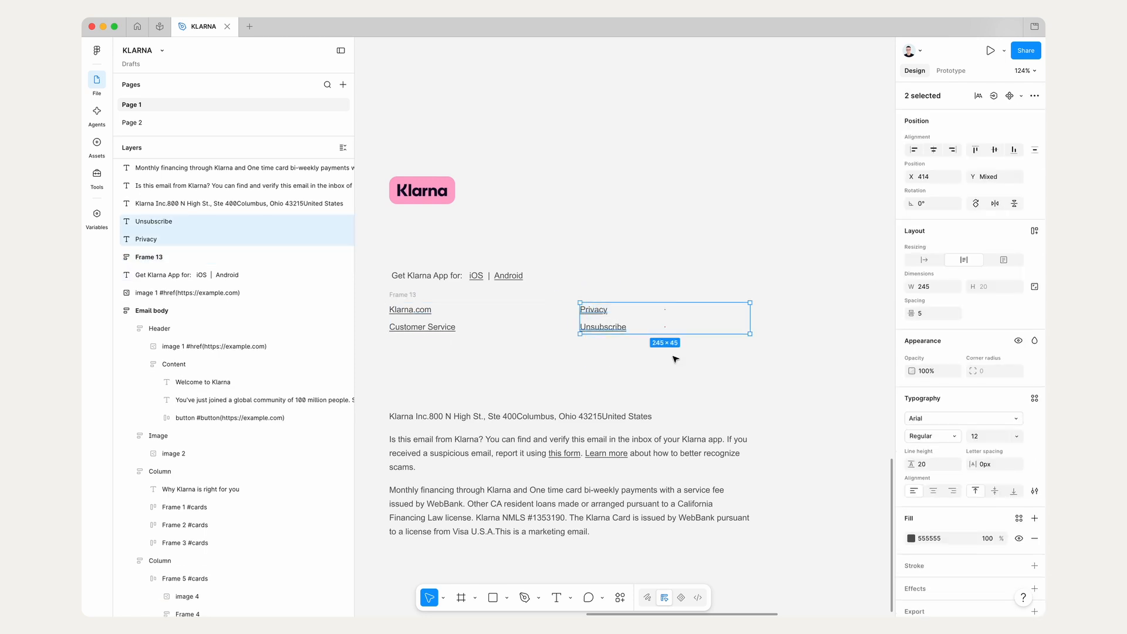
pyautogui.click(1036, 232)
pyautogui.click(609, 244)
# Step: Check the resizing settings of the links inside each of the two footer link frames
pyautogui.click(590, 294)
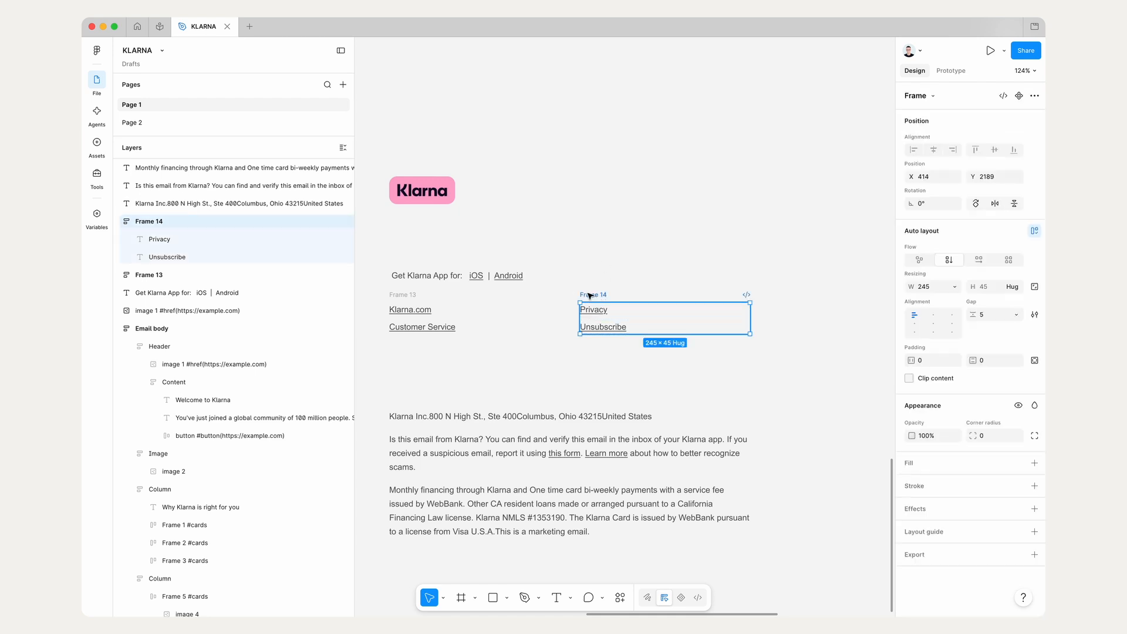
pyautogui.press('Return')
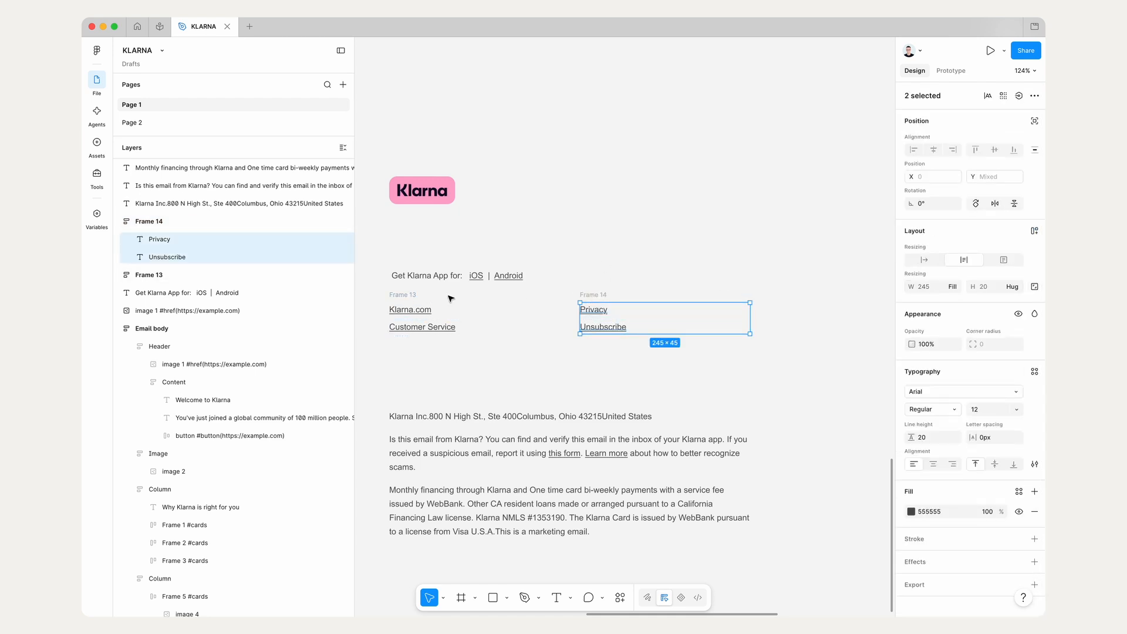
pyautogui.click(406, 296)
pyautogui.press('Return')
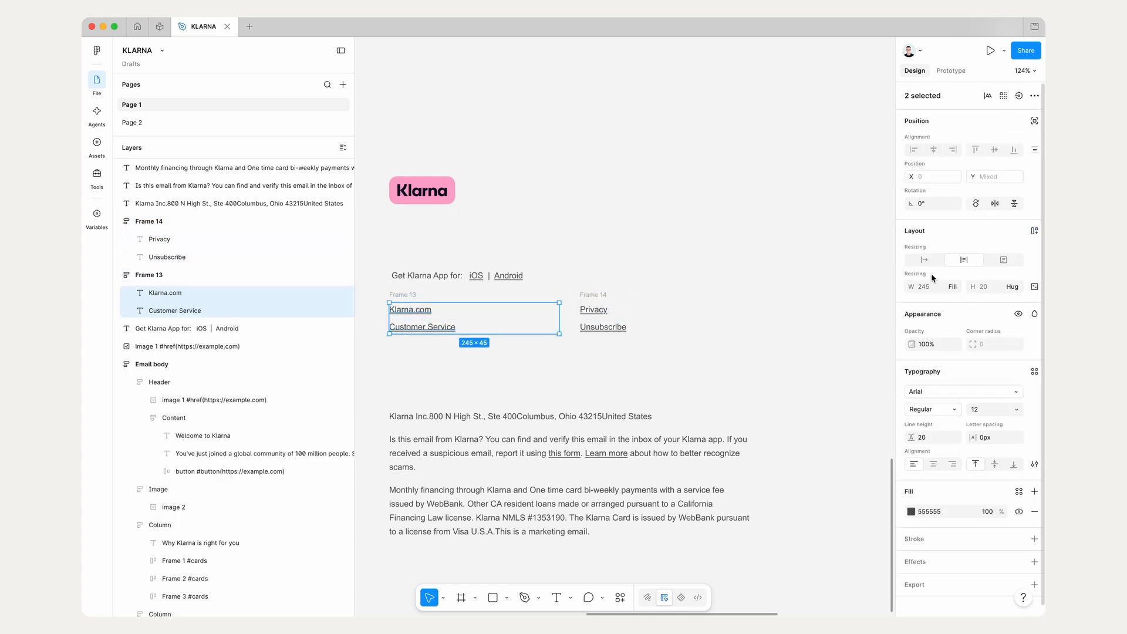
pyautogui.click(780, 317)
# Step: Wrap the two footer link frames side by side in a horizontal auto layout frame
pyautogui.click(398, 295)
pyautogui.keyDown('shift'); pyautogui.click(590, 294); pyautogui.keyUp('shift')
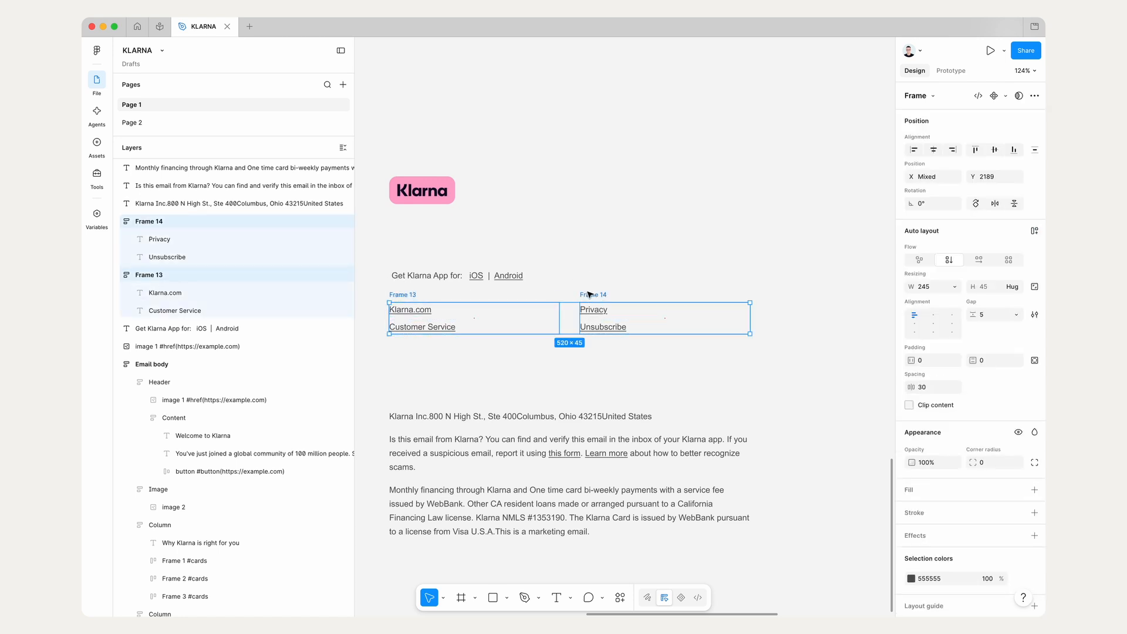
pyautogui.hscroll(-3, 590, 294)
pyautogui.scroll(1, 589, 294)
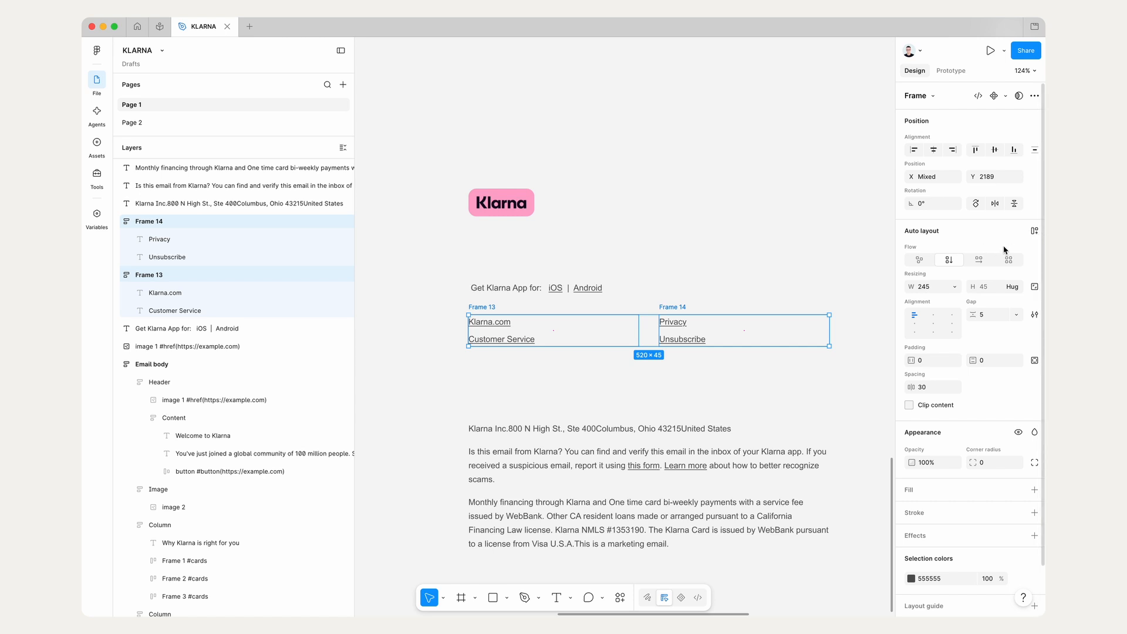
pyautogui.click(1035, 234)
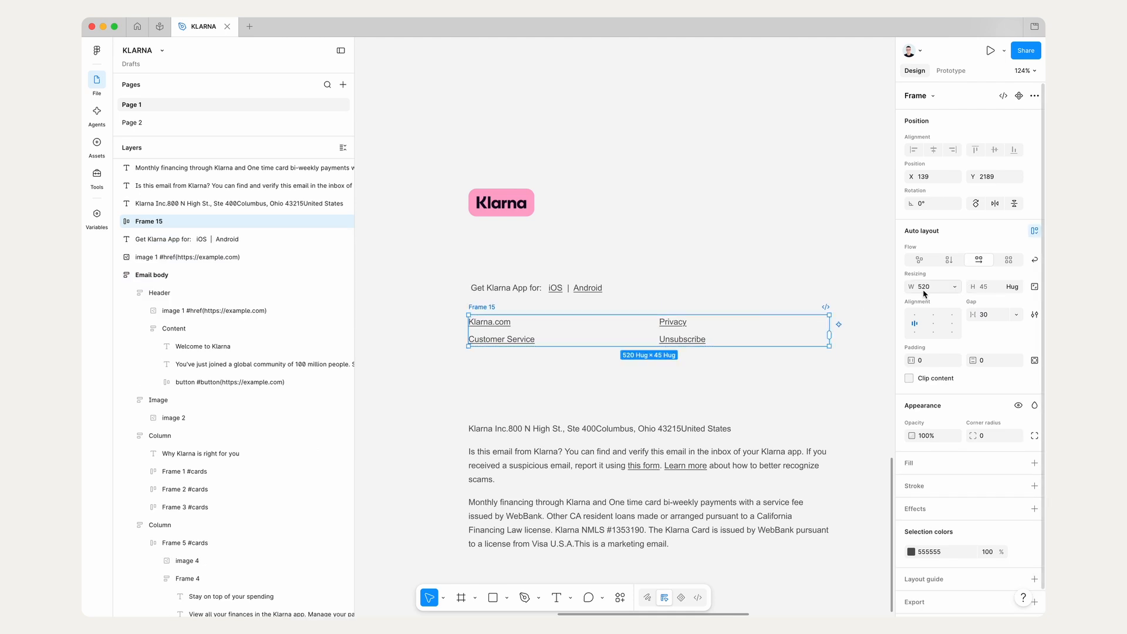
# Step: Set the width of both inner link frames to Fill container
pyautogui.click(396, 311)
pyautogui.click(480, 307)
pyautogui.press('Return')
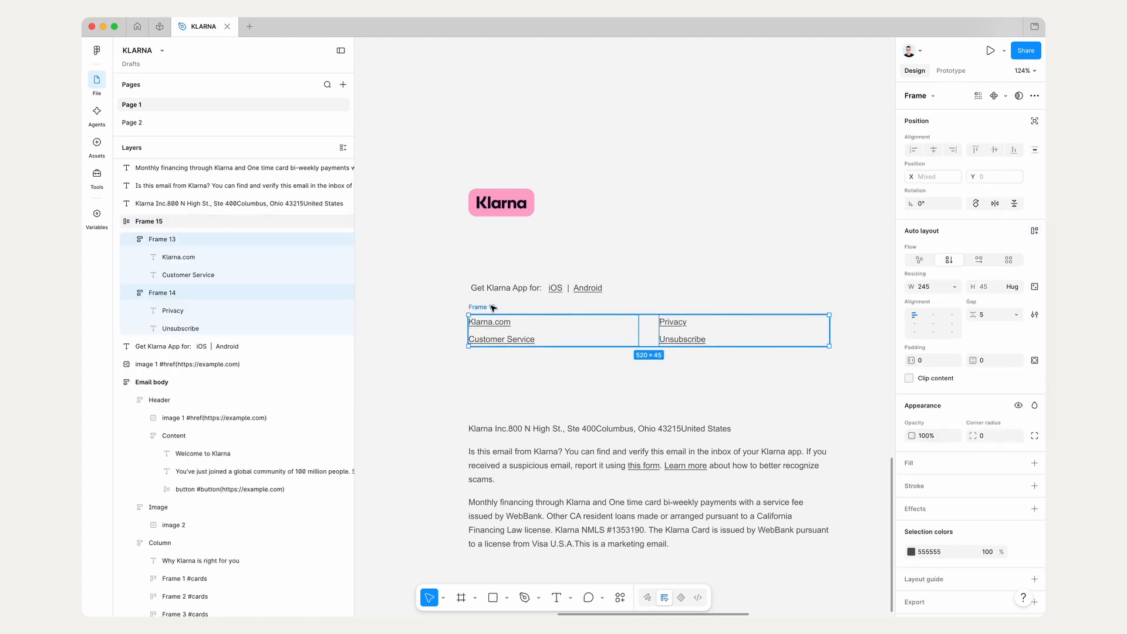
pyautogui.click(960, 290)
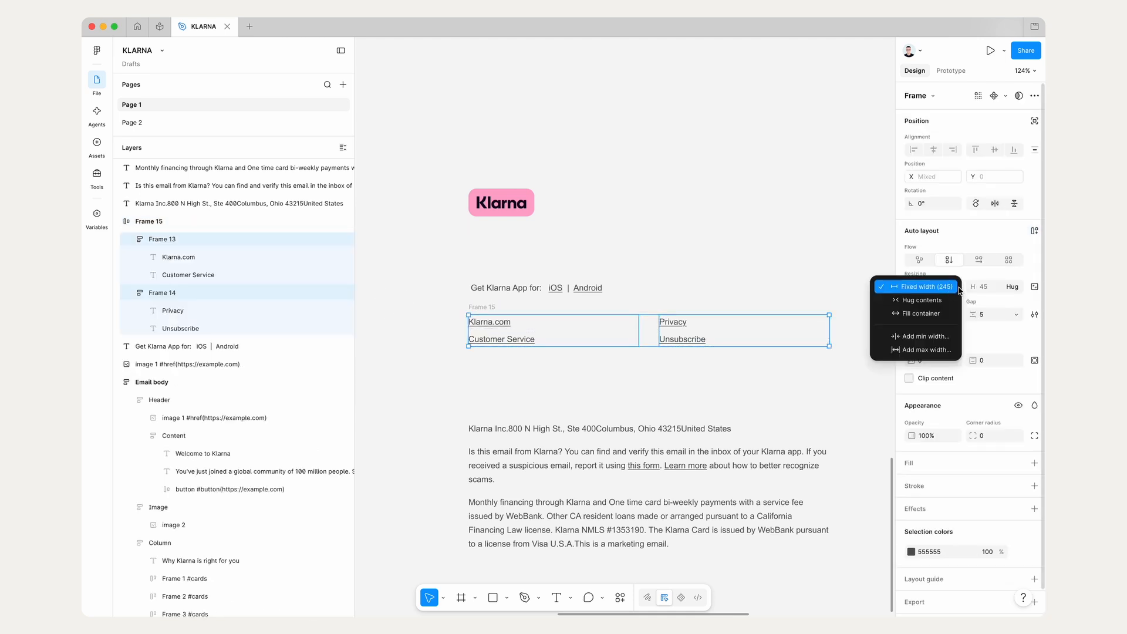
pyautogui.click(942, 314)
pyautogui.click(1017, 291)
pyautogui.click(992, 287)
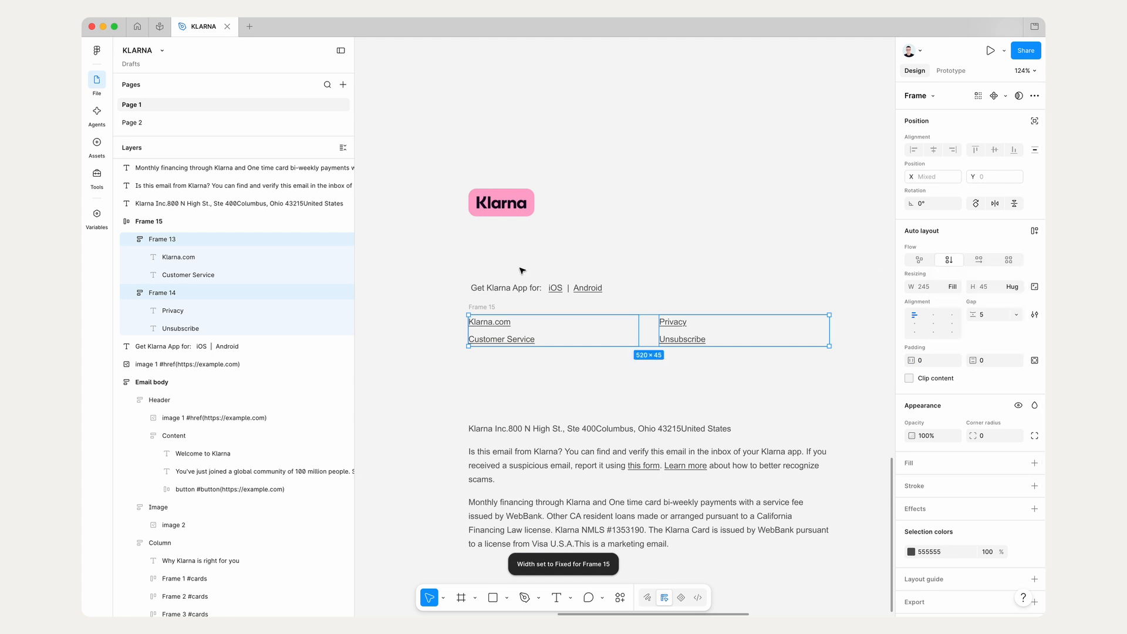
# Step: Set the links row's gap to 20, shift the row slightly, and narrow it to about 429 px
pyautogui.click(457, 312)
pyautogui.click(484, 308)
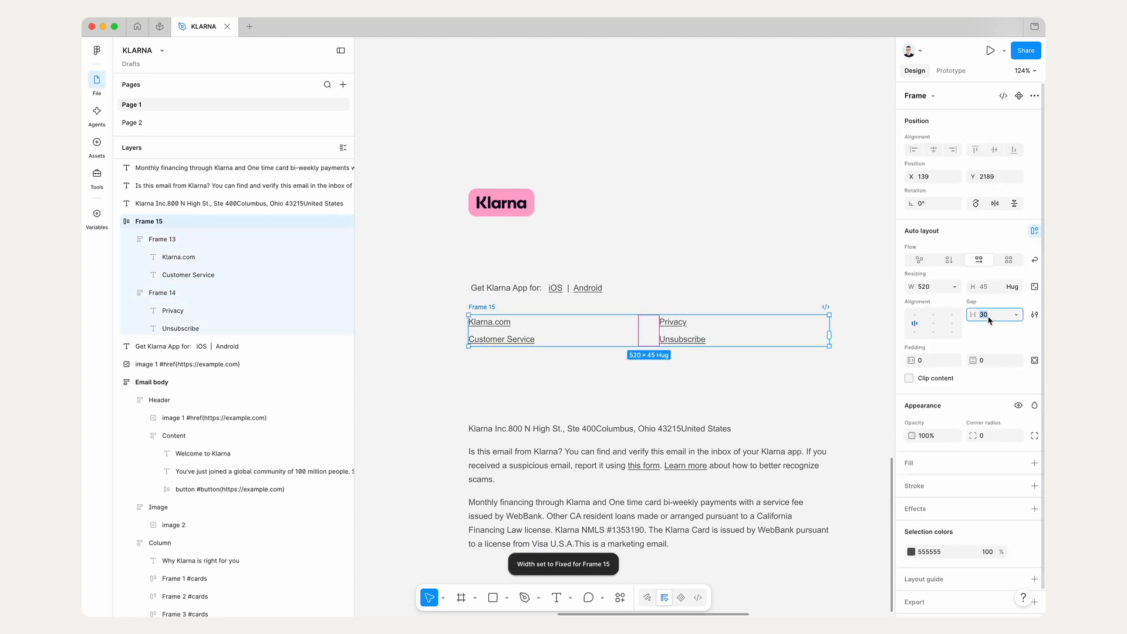
pyautogui.moveTo(475, 307); pyautogui.dragTo(510, 313)
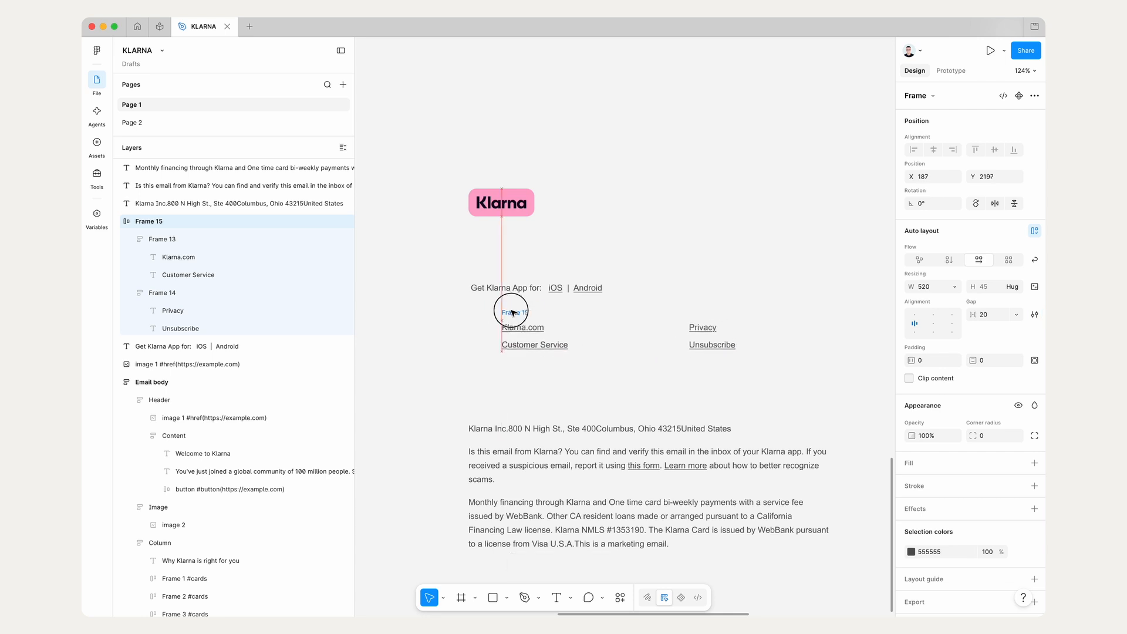
pyautogui.moveTo(863, 339); pyautogui.dragTo(799, 338)
# Step: Stack the Klarna logo and the Get Klarna App line above the links row and wrap all three in a vertical auto layout frame
pyautogui.moveTo(517, 288); pyautogui.dragTo(548, 298)
pyautogui.moveTo(494, 207); pyautogui.dragTo(525, 265)
pyautogui.hotkey('shift', '0')
pyautogui.moveTo(441, 360); pyautogui.dragTo(845, 202)
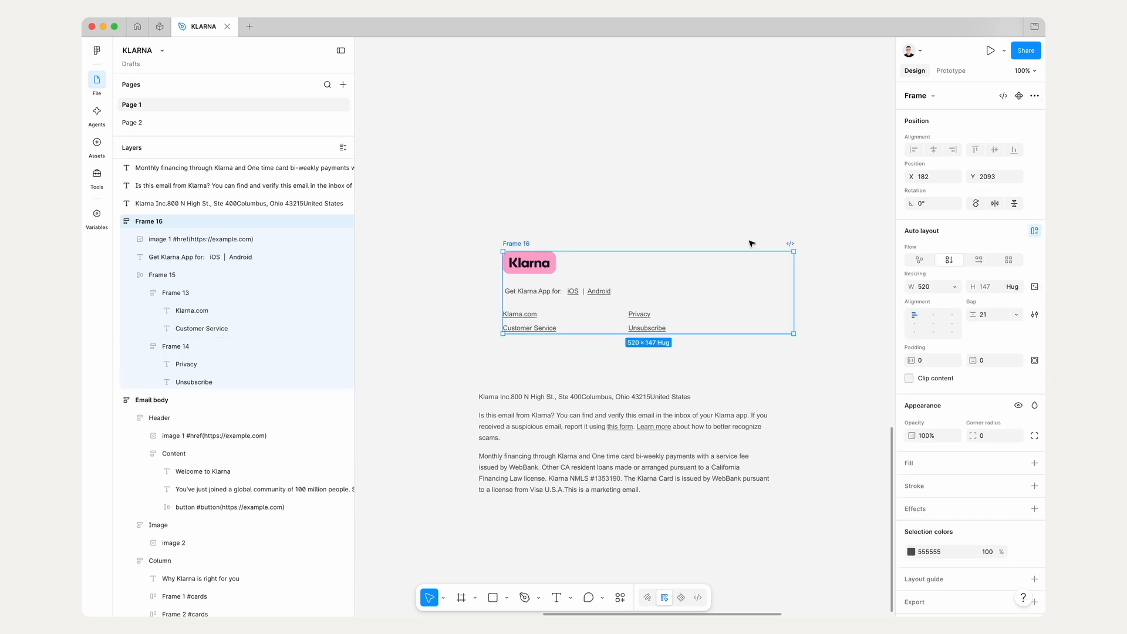
# Step: Check the sizing of the logo and app text, and set the links row's width to Fill container
pyautogui.scroll(2, 751, 243)
pyautogui.click(478, 268)
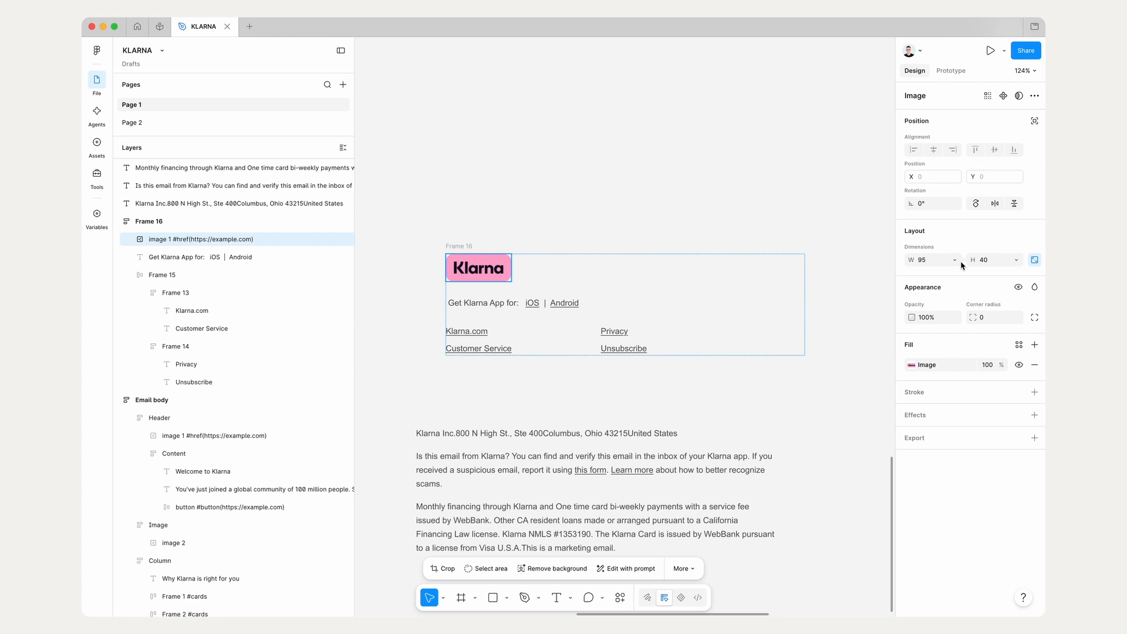
pyautogui.click(488, 304)
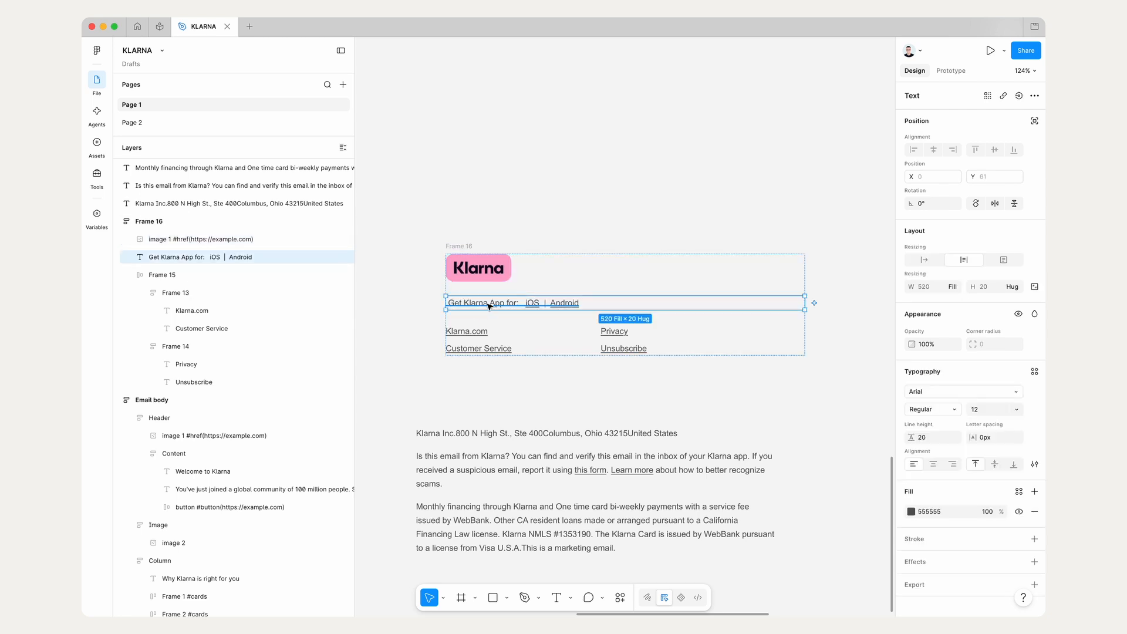
pyautogui.click(563, 338)
pyautogui.click(960, 288)
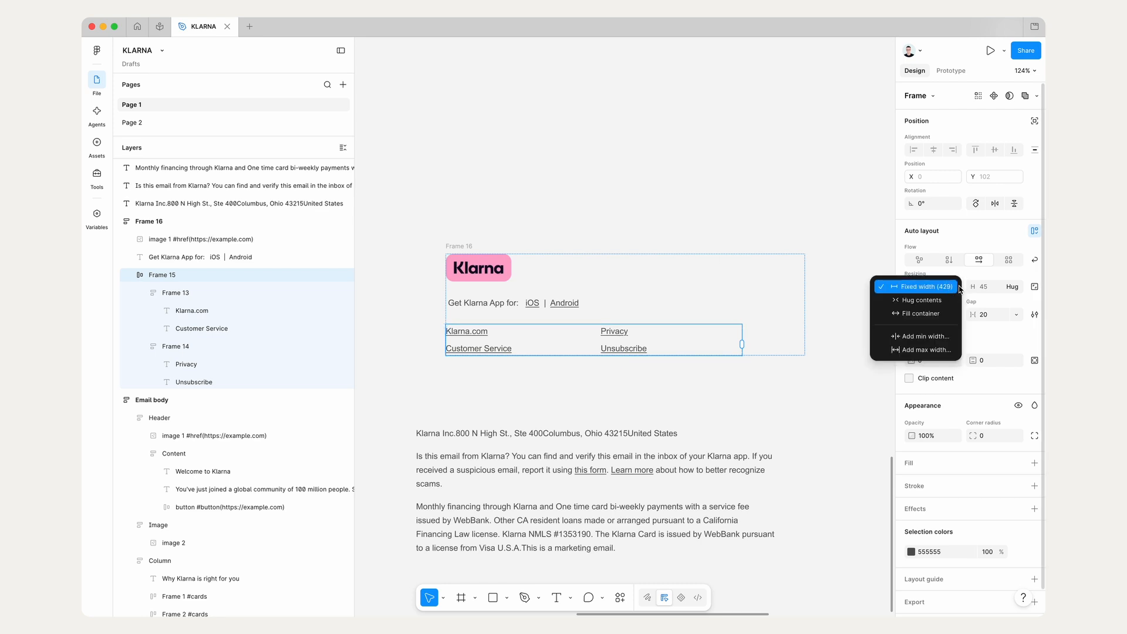
pyautogui.click(920, 313)
# Step: Fill the logo and links frame with white (FFFFFF) sampled from the original email's footer background
pyautogui.click(459, 245)
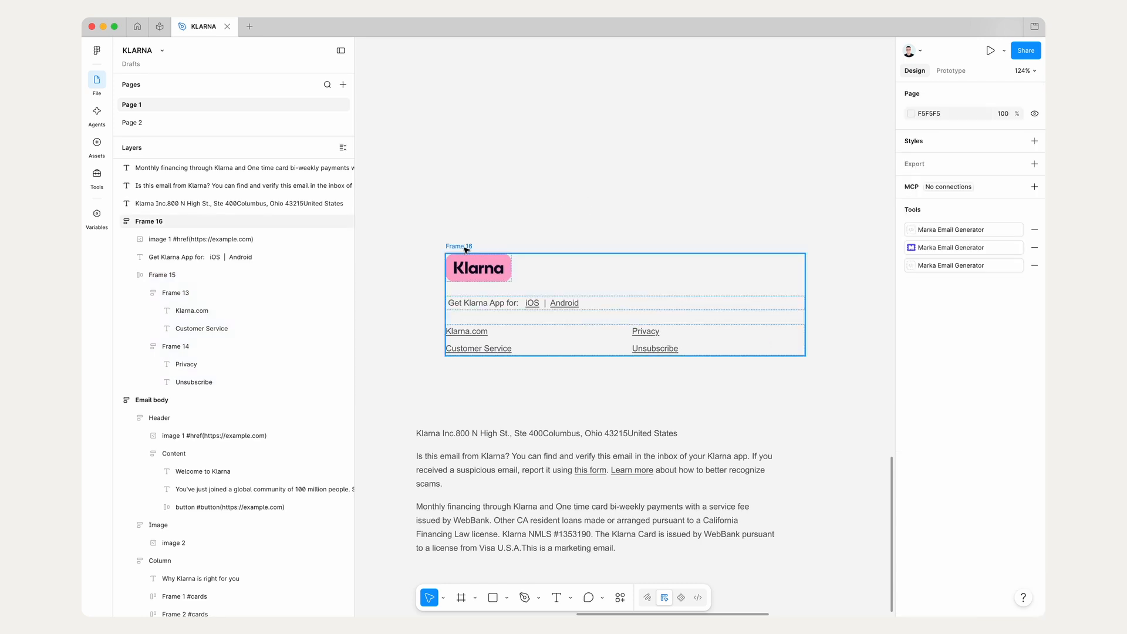
pyautogui.scroll(-5, 461, 246)
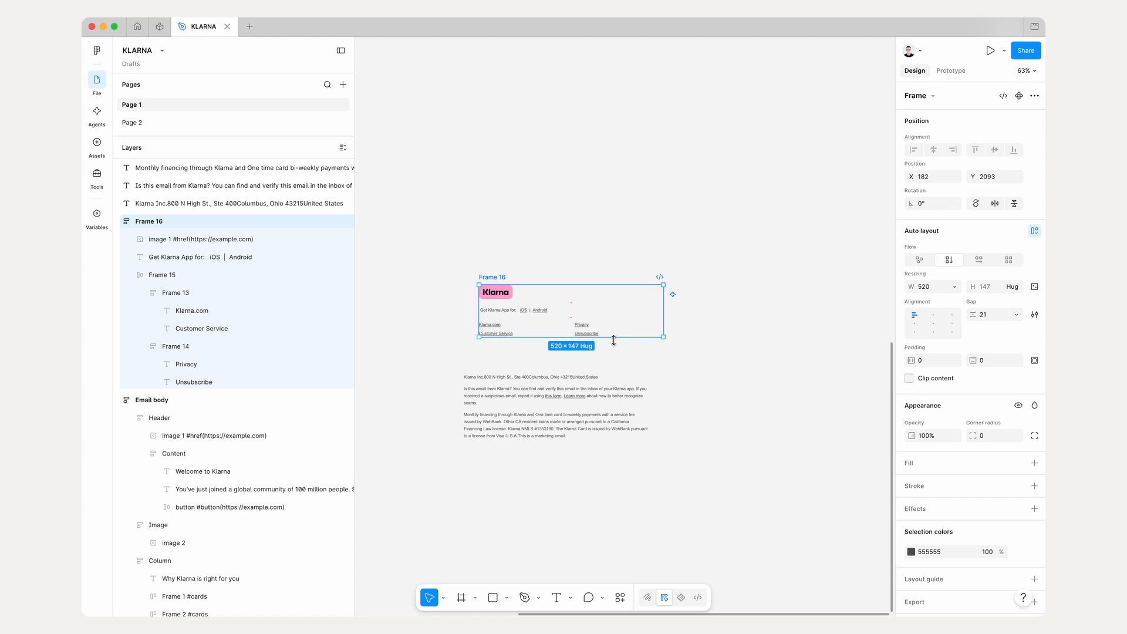
pyautogui.hscroll(-5, 515, 347)
pyautogui.scroll(2, 516, 347)
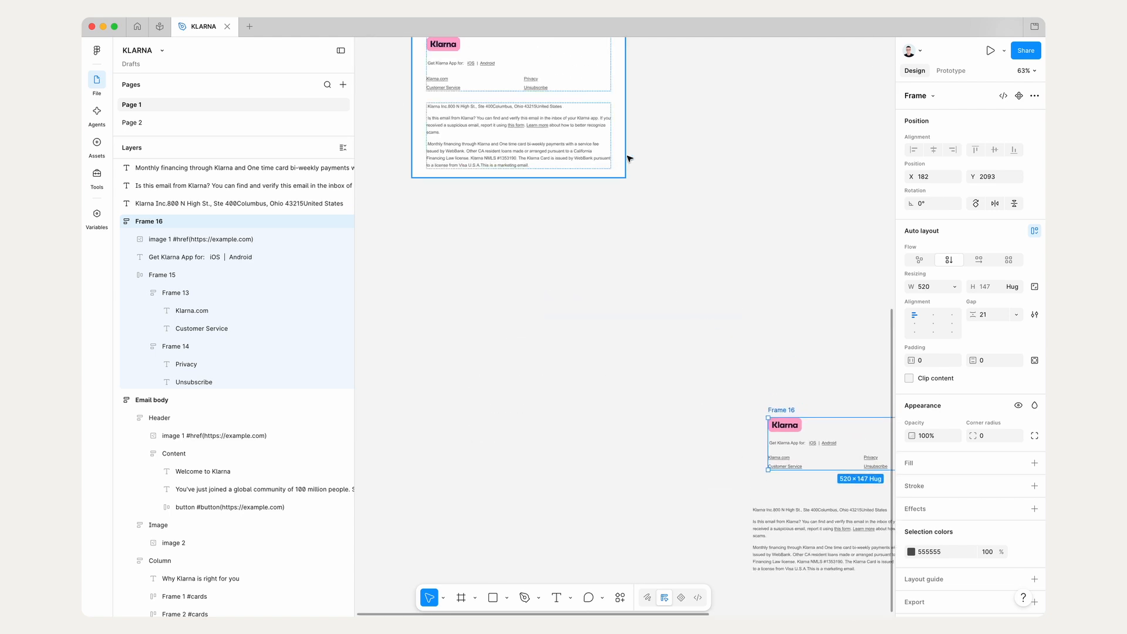
pyautogui.press('i')
pyautogui.click(619, 156)
pyautogui.hscroll(2, 620, 157)
pyautogui.scroll(-1, 619, 157)
pyautogui.hscroll(3, 675, 200)
pyautogui.scroll(-2, 675, 200)
pyautogui.click(752, 259)
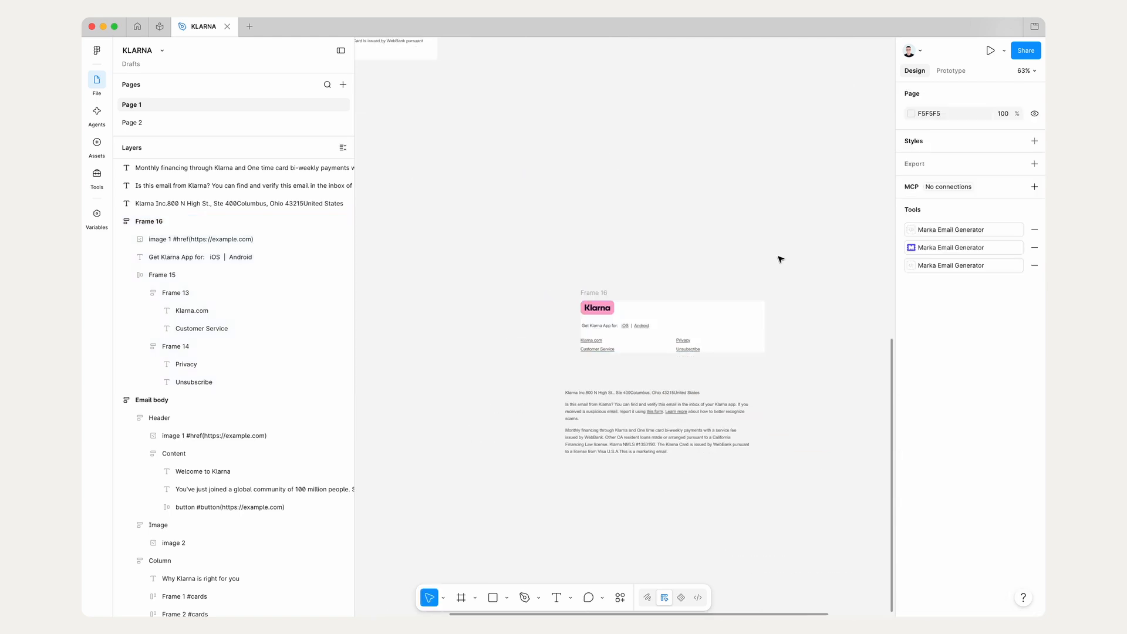
# Step: Preview the logo and links frame in the Marka Email Generator plugin, enlarging the preview before closing it
pyautogui.click(939, 247)
pyautogui.click(601, 293)
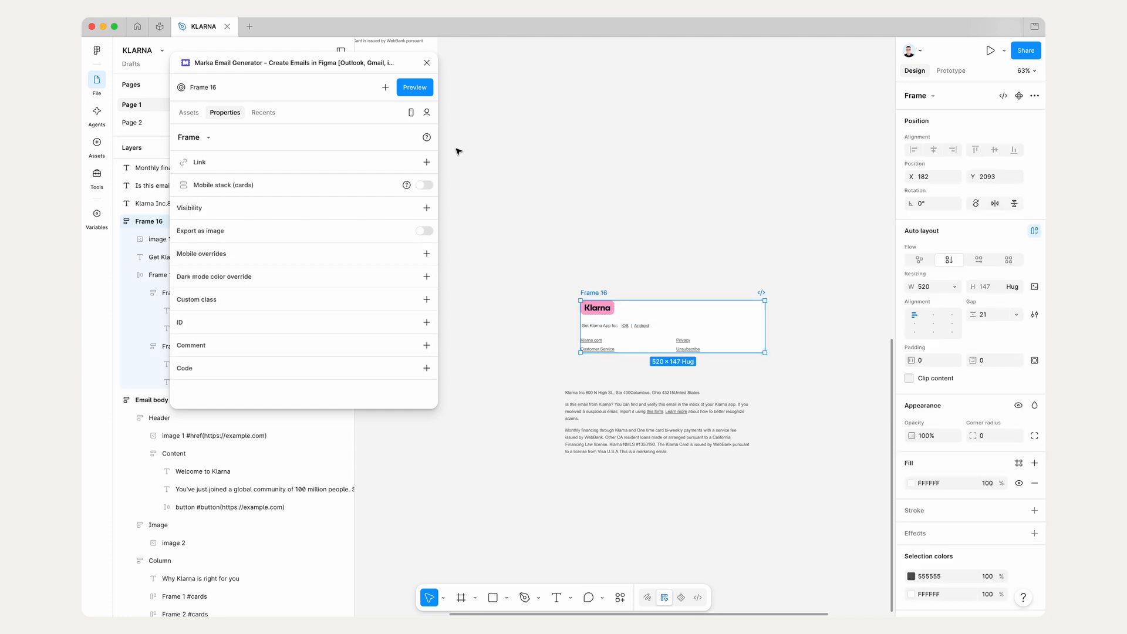
pyautogui.click(423, 91)
pyautogui.moveTo(568, 460); pyautogui.dragTo(546, 467)
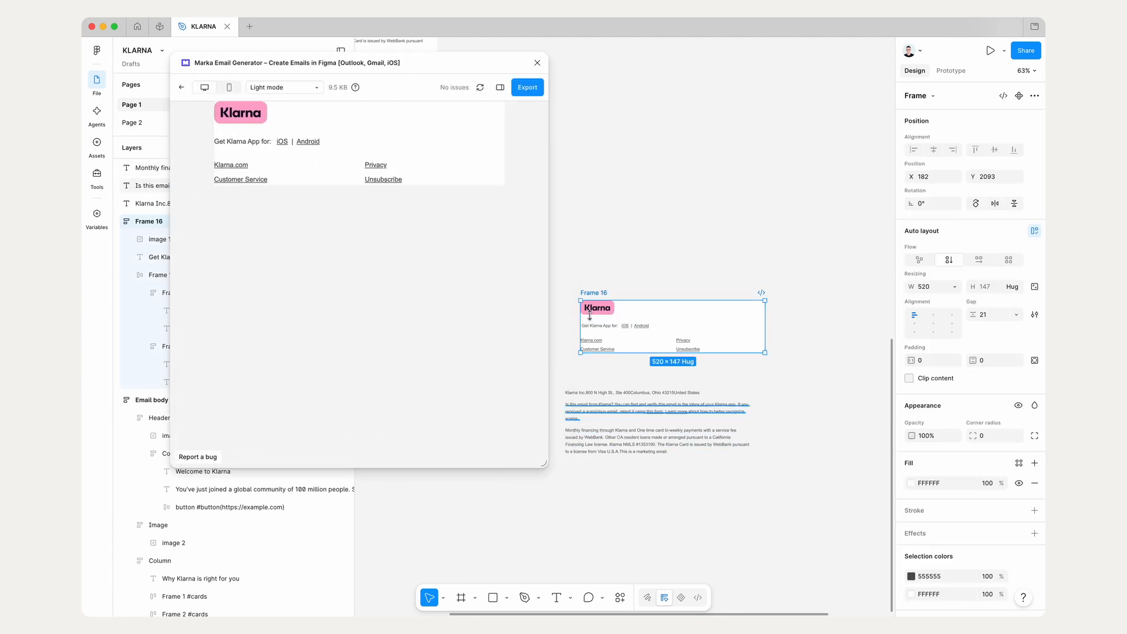
pyautogui.click(537, 63)
# Step: Wrap the three legal paragraphs in a white vertical auto layout frame placed about 32 px below the logo and links frame
pyautogui.moveTo(652, 319); pyautogui.dragTo(618, 270)
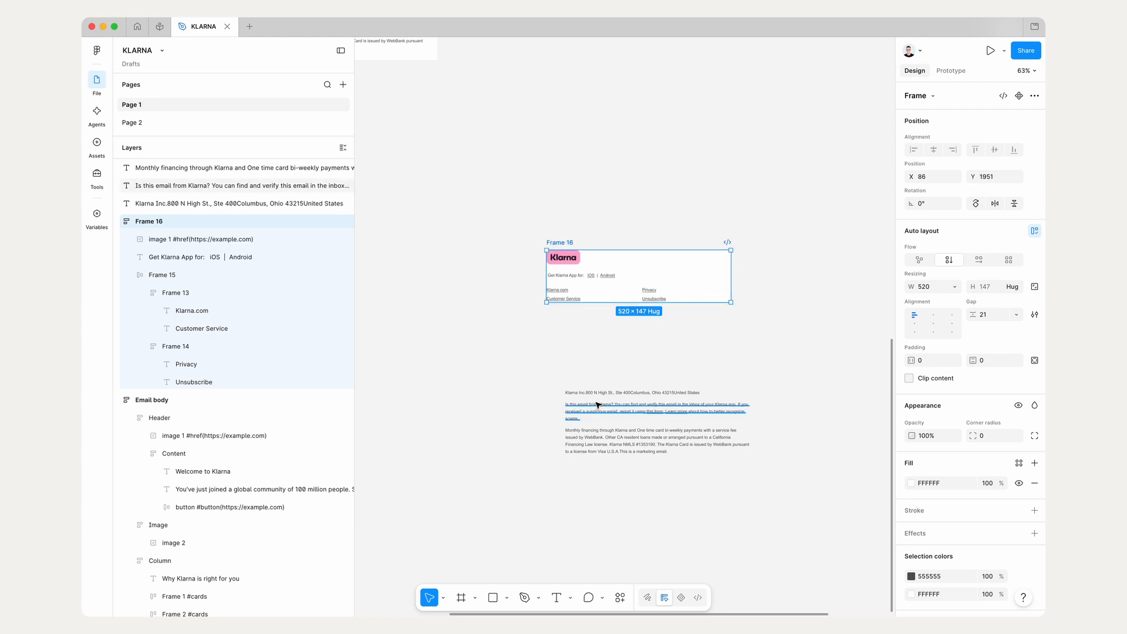
pyautogui.moveTo(553, 360); pyautogui.dragTo(734, 523)
pyautogui.scroll(3, 622, 376)
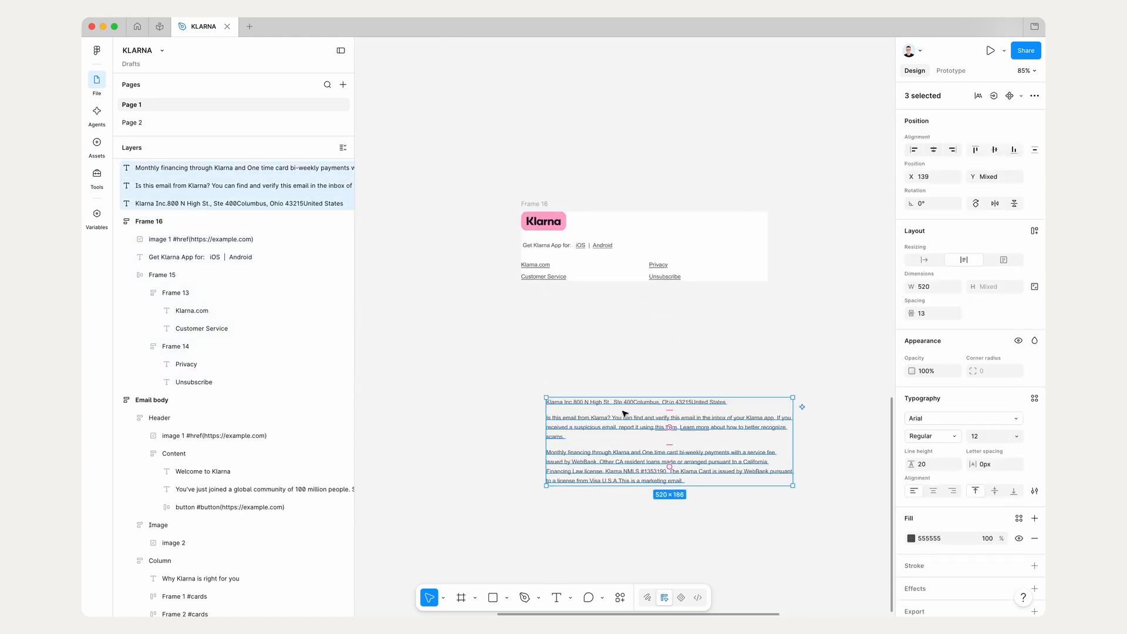
pyautogui.moveTo(624, 413); pyautogui.dragTo(583, 322)
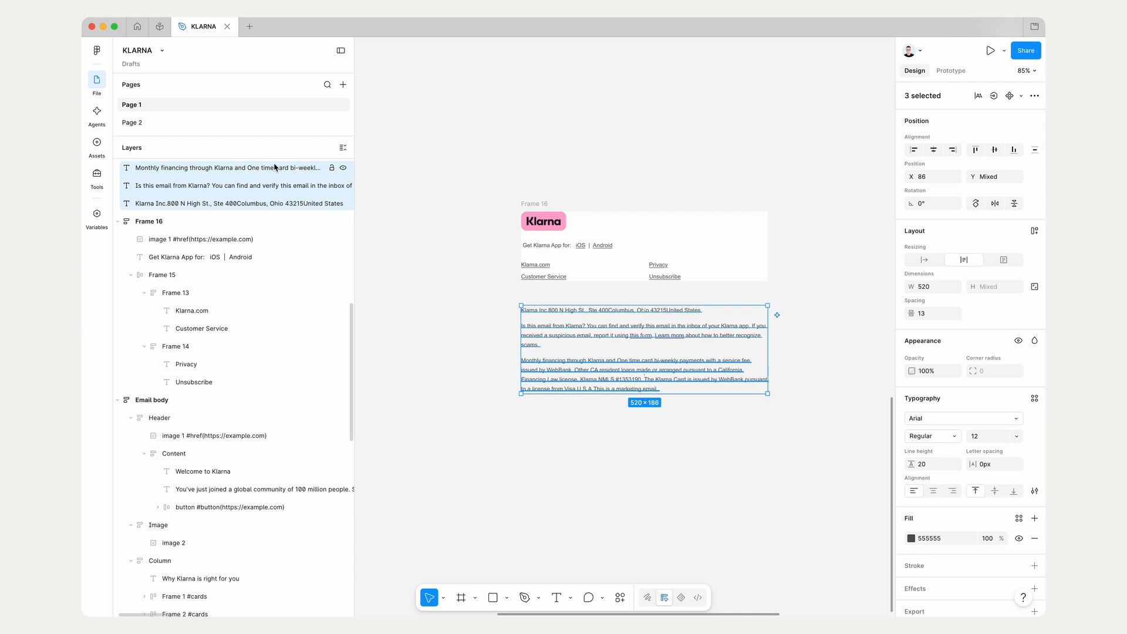
pyautogui.click(1036, 231)
pyautogui.press('Return')
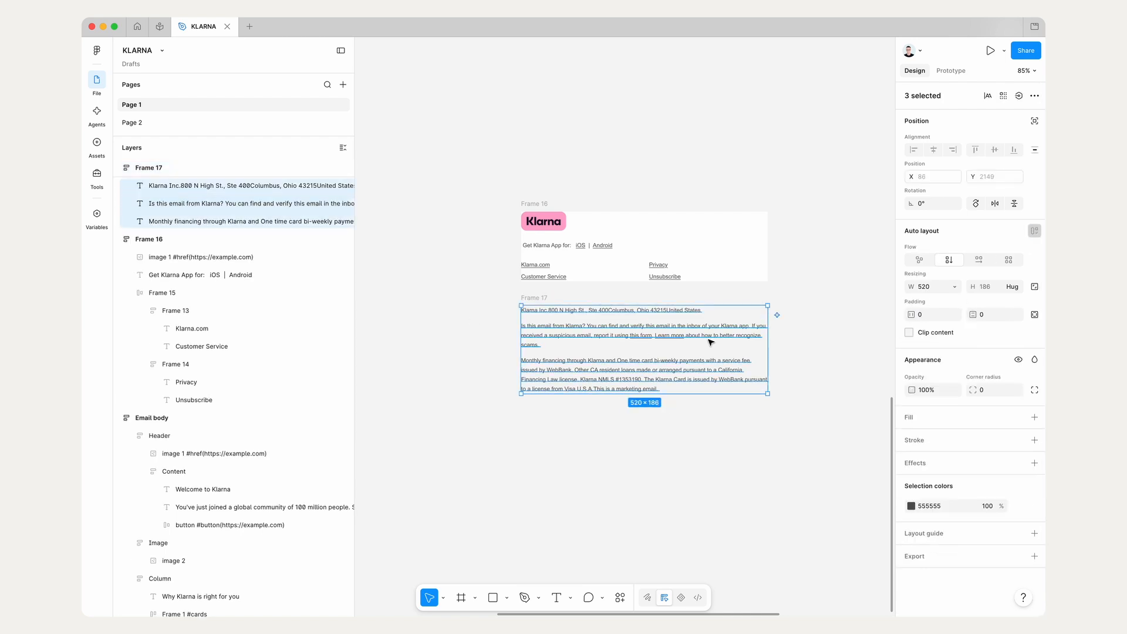
pyautogui.click(622, 301)
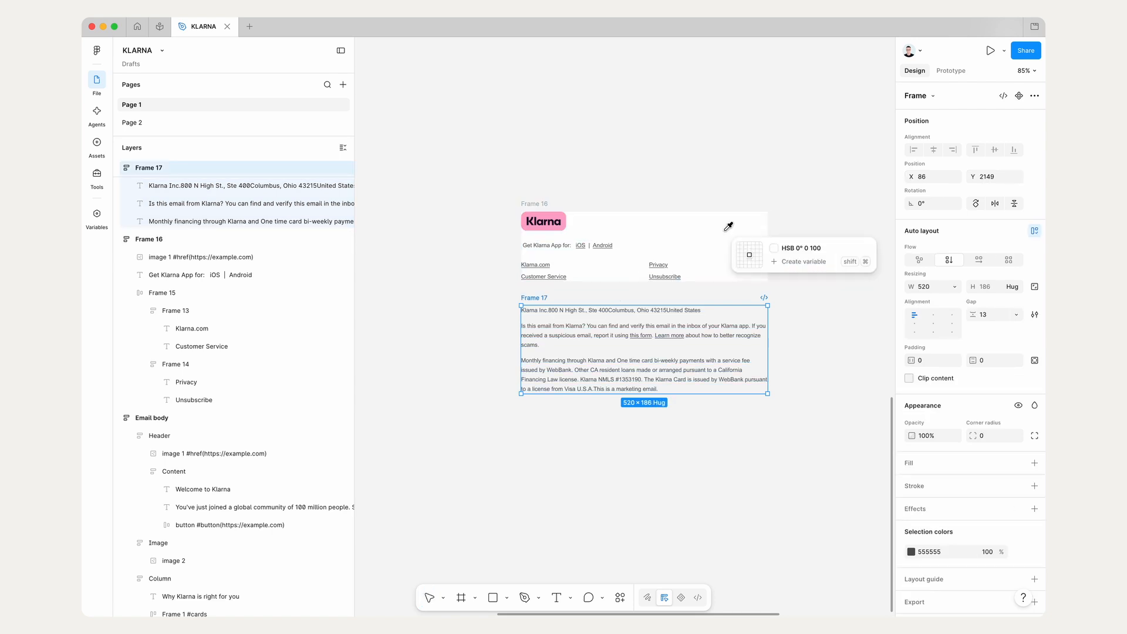
pyautogui.moveTo(624, 300); pyautogui.dragTo(627, 313)
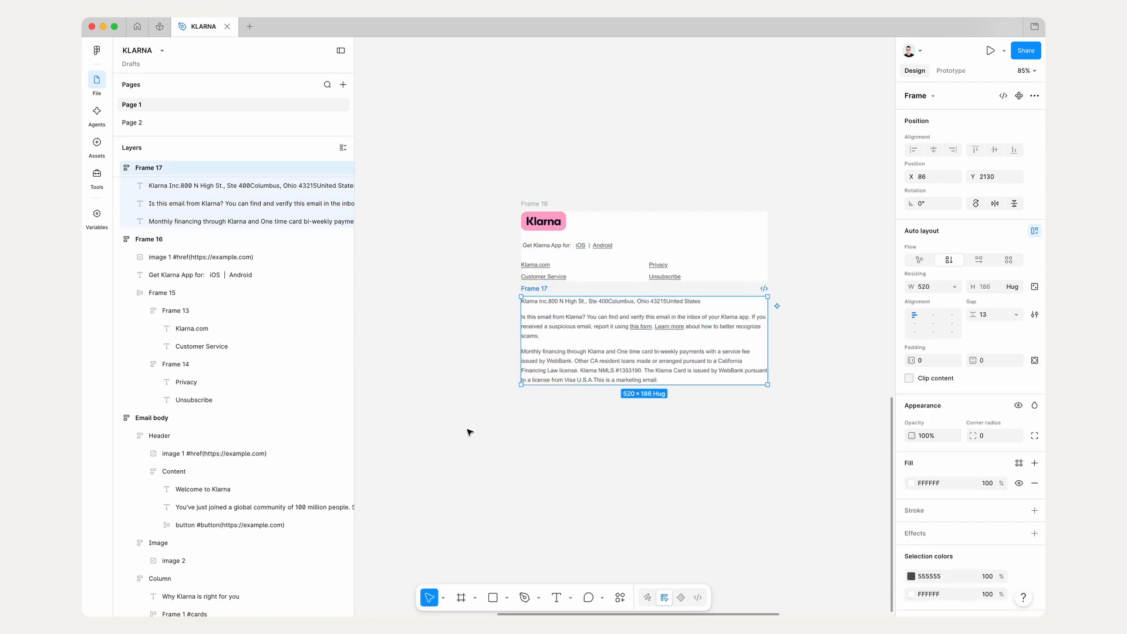
# Step: Wrap the logo and links frame and the legal text frame together in a vertical auto layout frame
pyautogui.moveTo(445, 437); pyautogui.dragTo(798, 176)
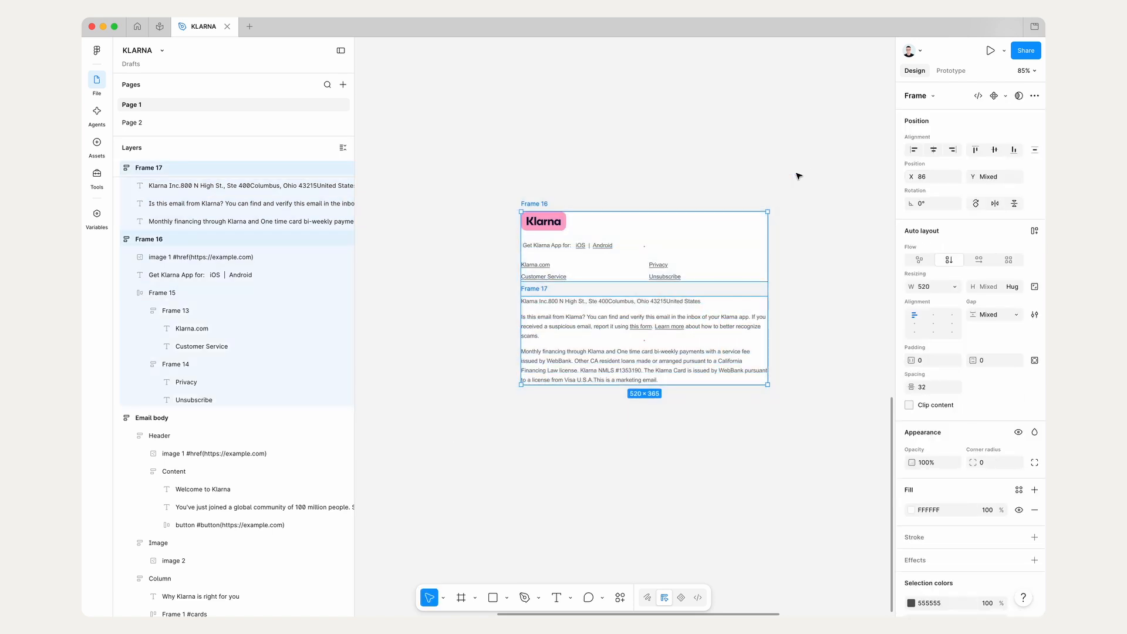
pyautogui.click(556, 183)
pyautogui.click(535, 204)
pyautogui.keyDown('shift'); pyautogui.click(535, 288); pyautogui.keyUp('shift')
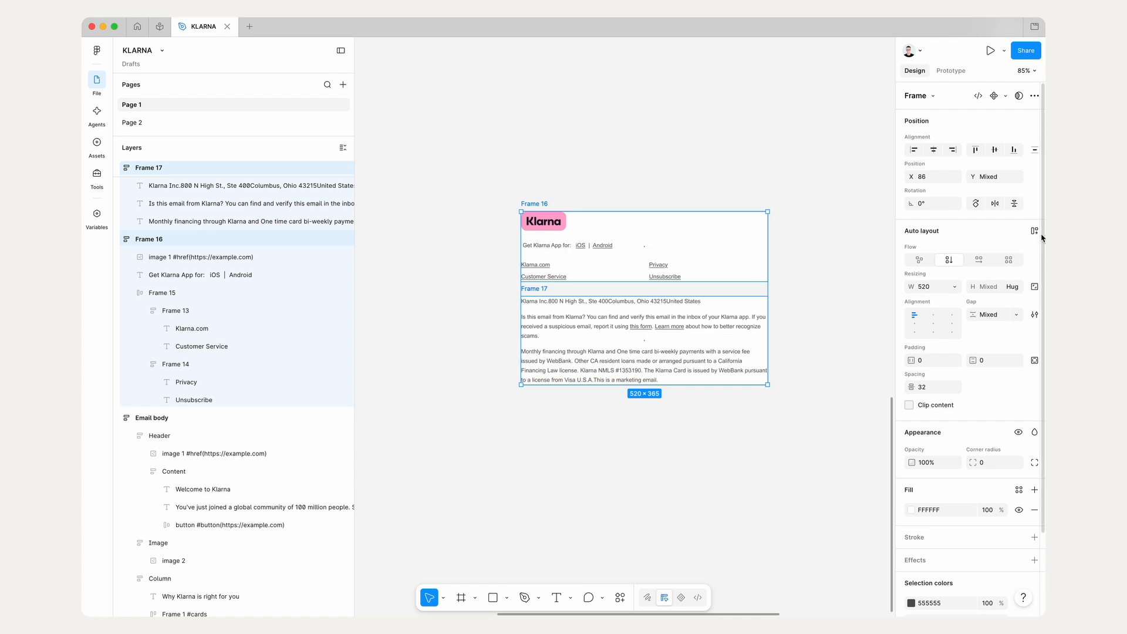
pyautogui.click(1036, 233)
# Step: Set the combined footer frame's gap to 24 and fill it with white sampled from its contents
pyautogui.click(1000, 315)
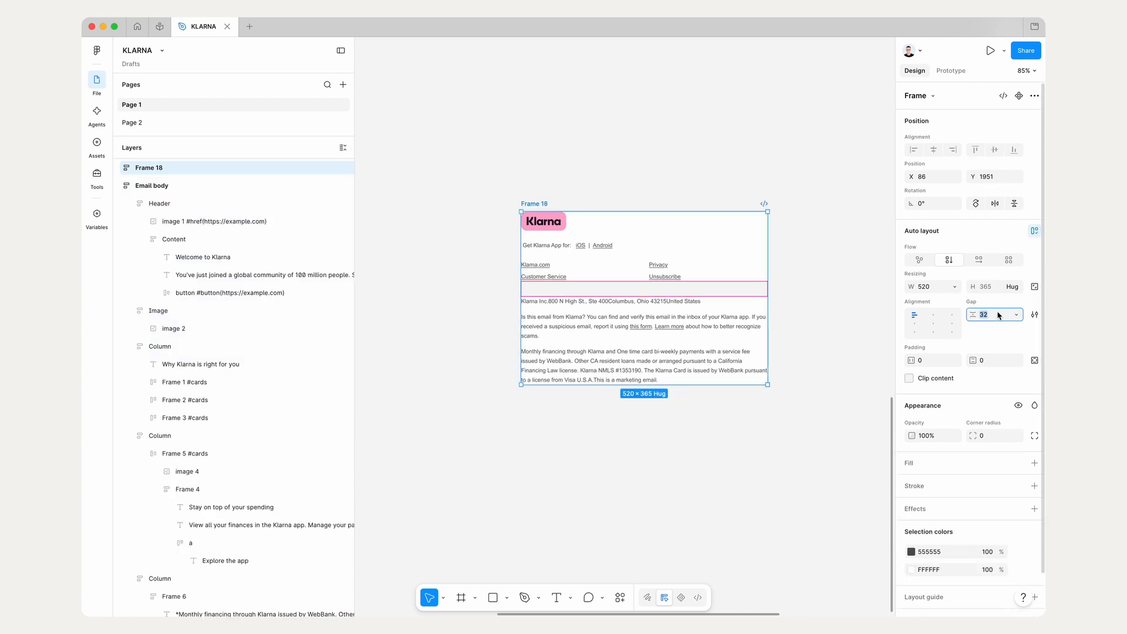
pyautogui.write('0')
pyautogui.press('Return')
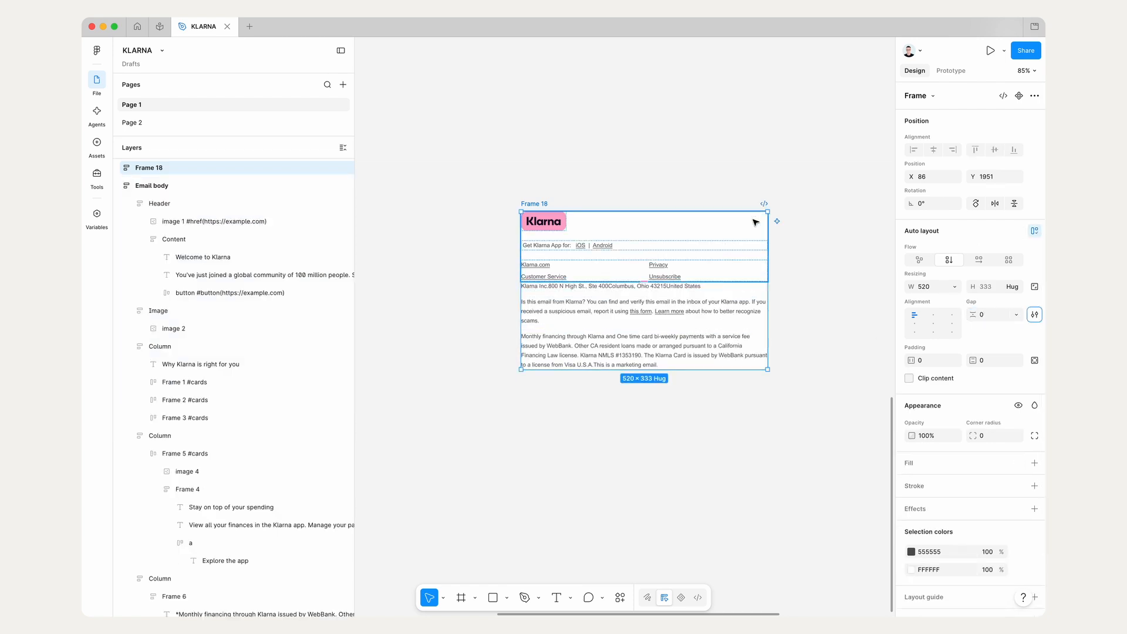
pyautogui.write('24')
pyautogui.press('Return')
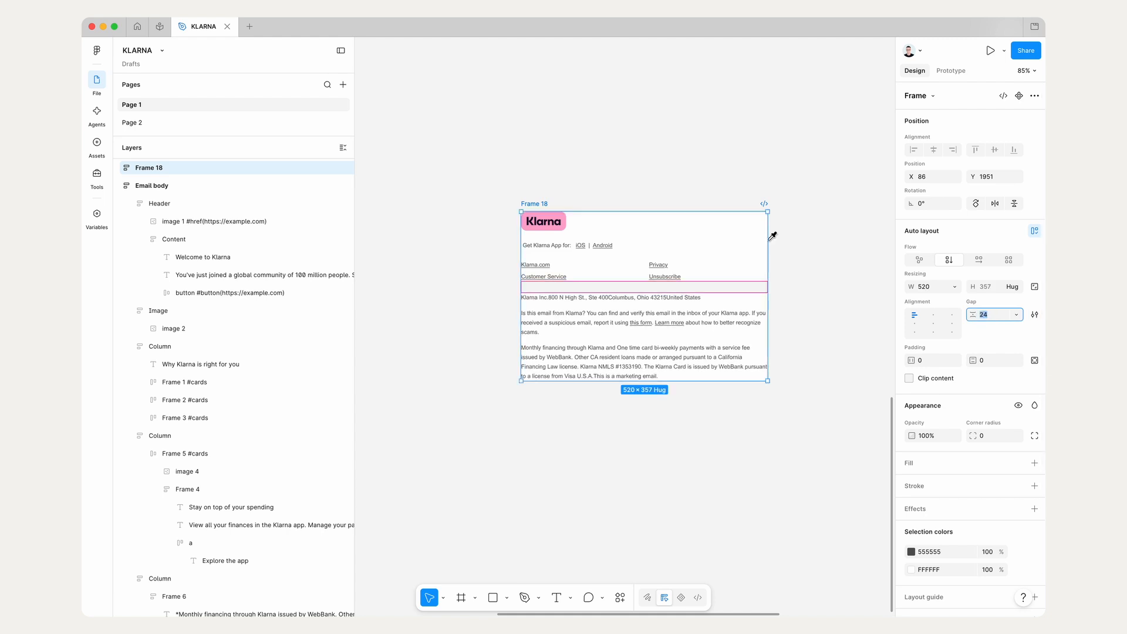
pyautogui.click(840, 134)
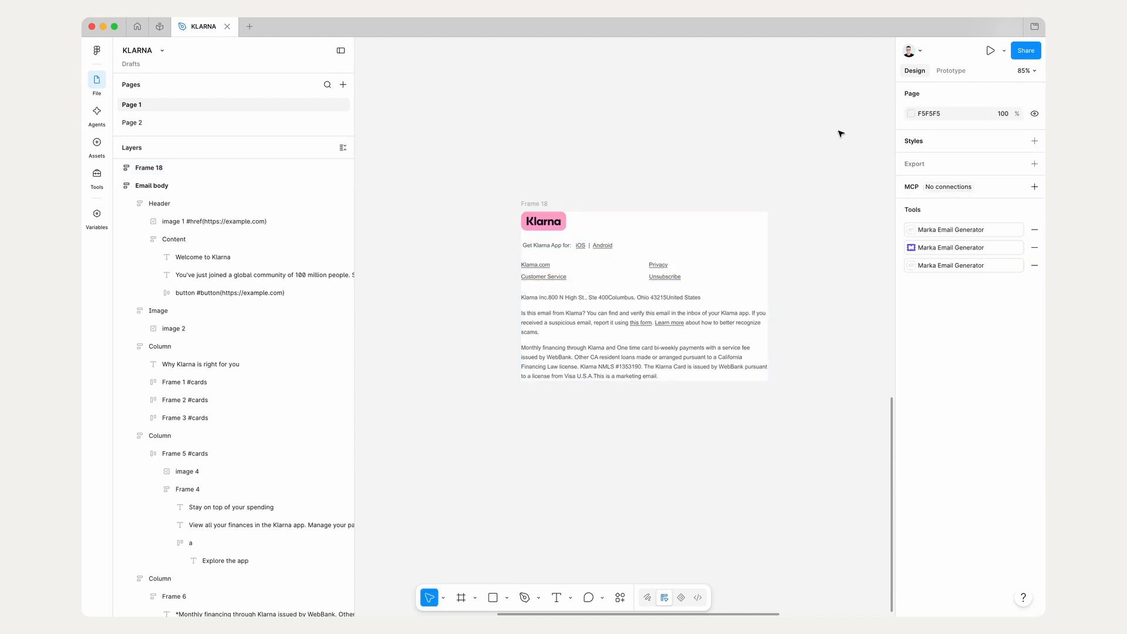
pyautogui.click(541, 203)
pyautogui.click(817, 198)
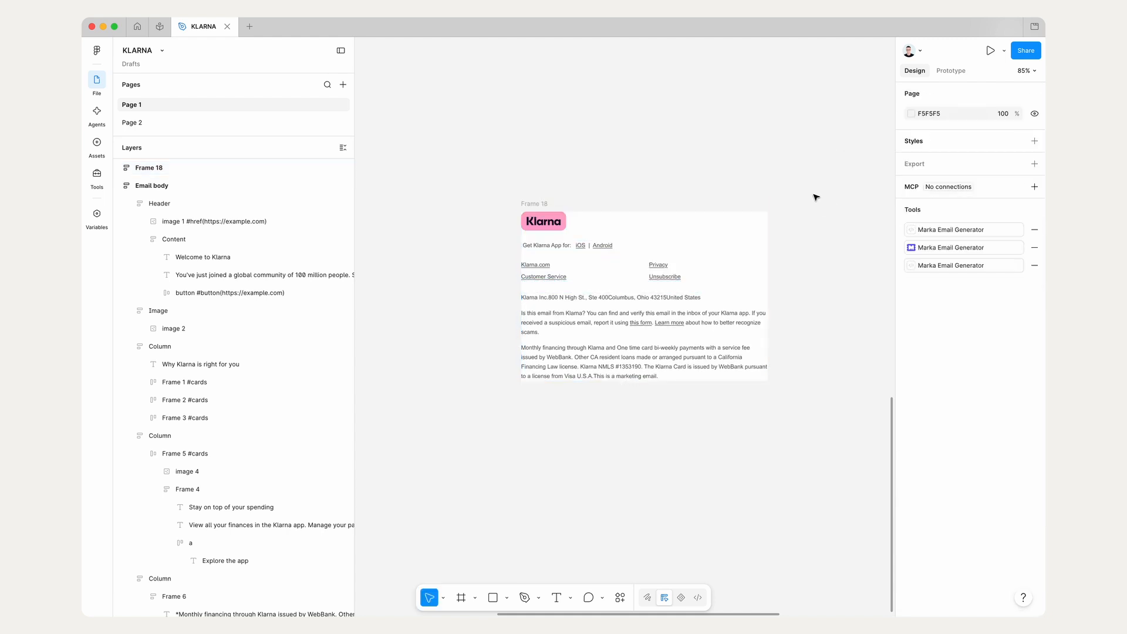
# Step: Preview the combined footer frame in the Marka Email Generator plugin and close the preview
pyautogui.click(944, 248)
pyautogui.click(544, 204)
pyautogui.click(414, 87)
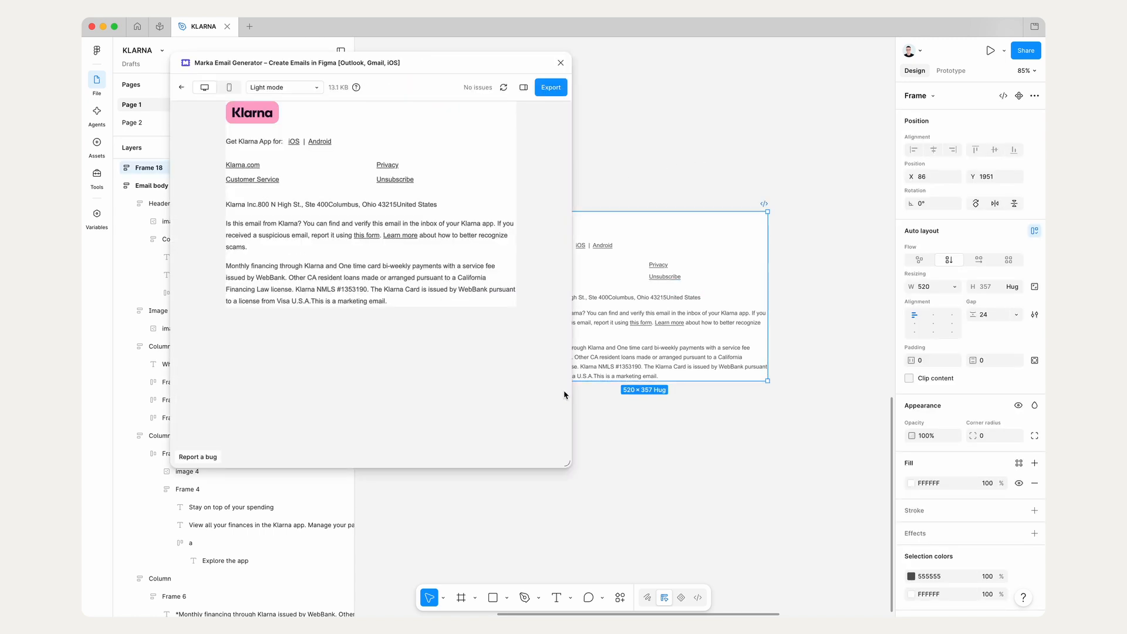
pyautogui.moveTo(572, 467)
pyautogui.mouseDown()
pyautogui.moveTo(340, 473)
pyautogui.moveTo(578, 480)
pyautogui.mouseUp()
pyautogui.click(568, 62)
# Step: Place the combined footer frame in its own Rows card beneath the card with the financing disclaimer
pyautogui.scroll(-3, 574, 69)
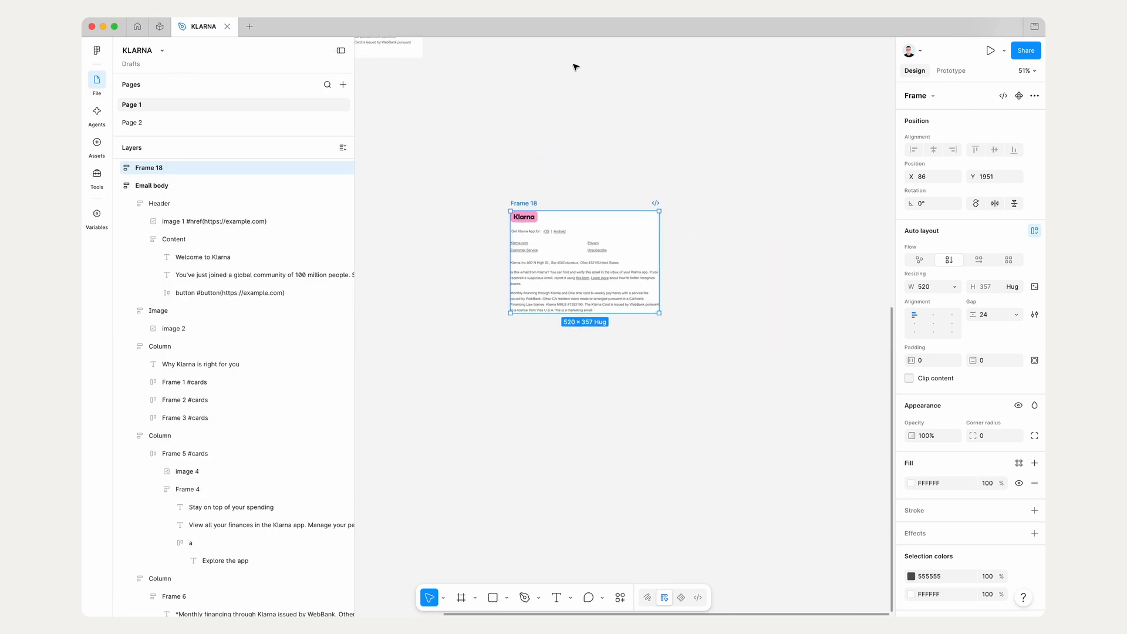
pyautogui.scroll(5, 594, 215)
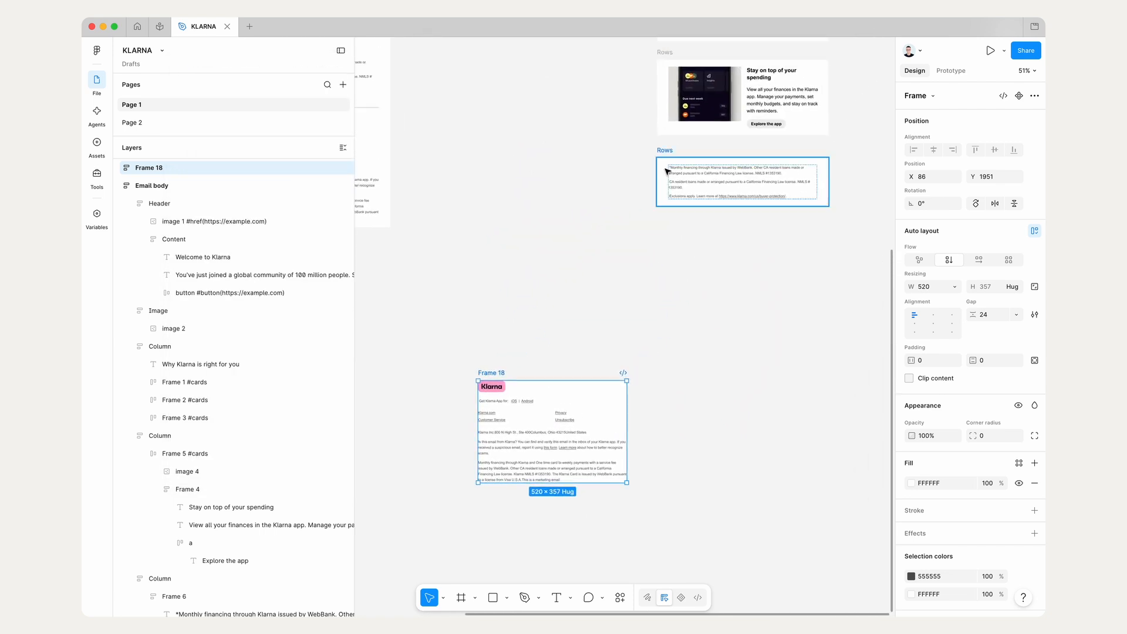
pyautogui.click(486, 375)
pyautogui.moveTo(485, 374); pyautogui.dragTo(659, 244)
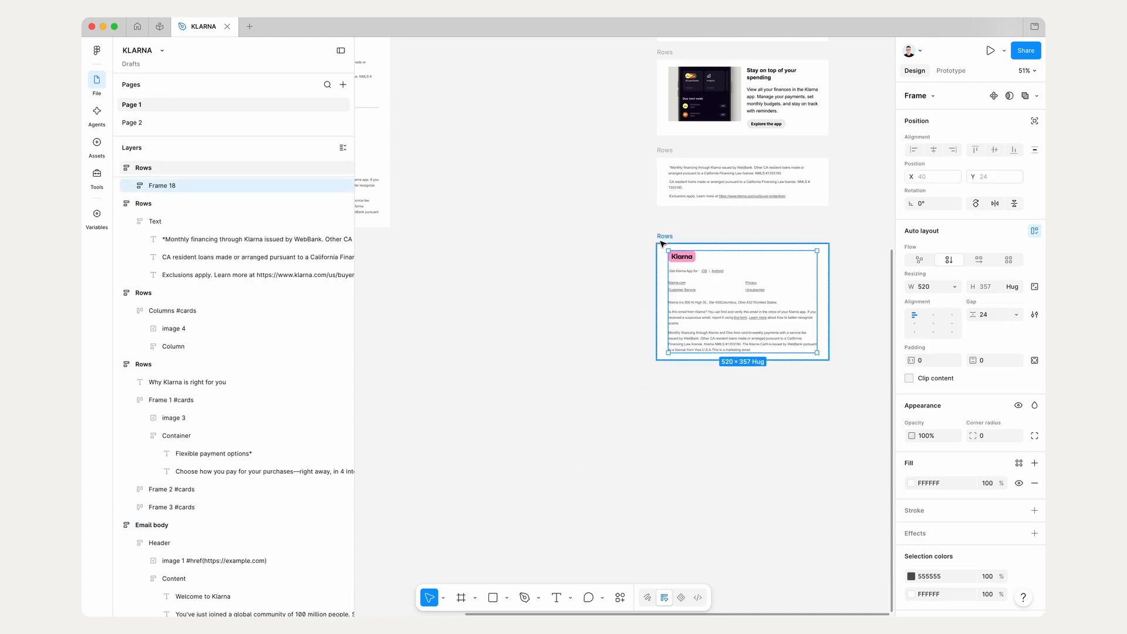
# Step: Add a black stroke of weight 1 to only the top side of the footer's logo and links frame
pyautogui.scroll(1, 662, 243)
pyautogui.scroll(4, 661, 244)
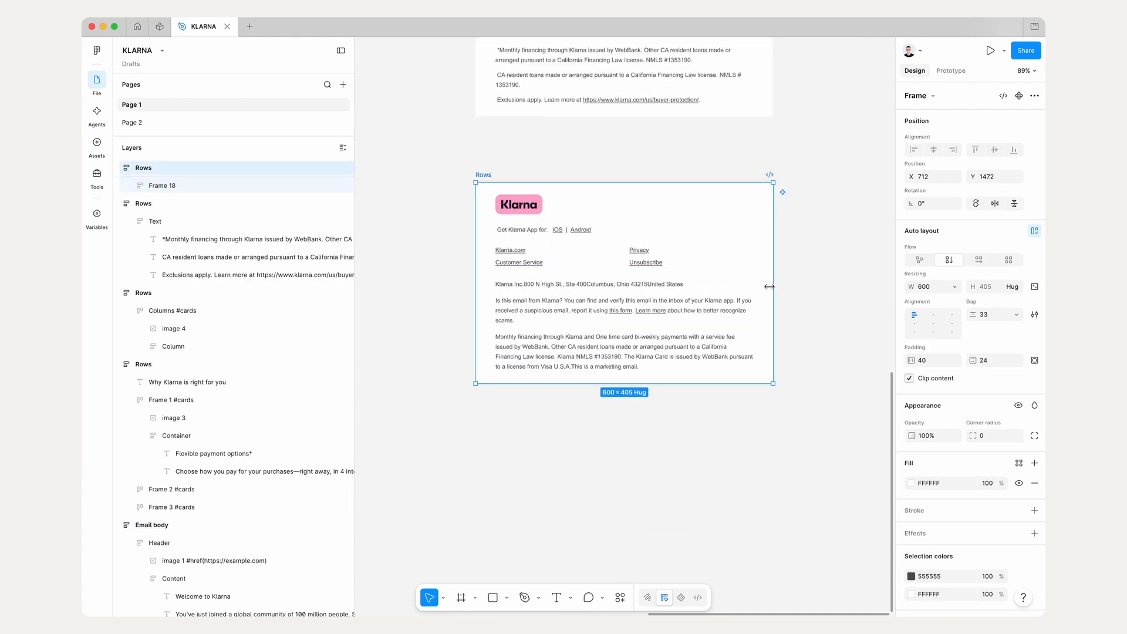
pyautogui.doubleClick(558, 232)
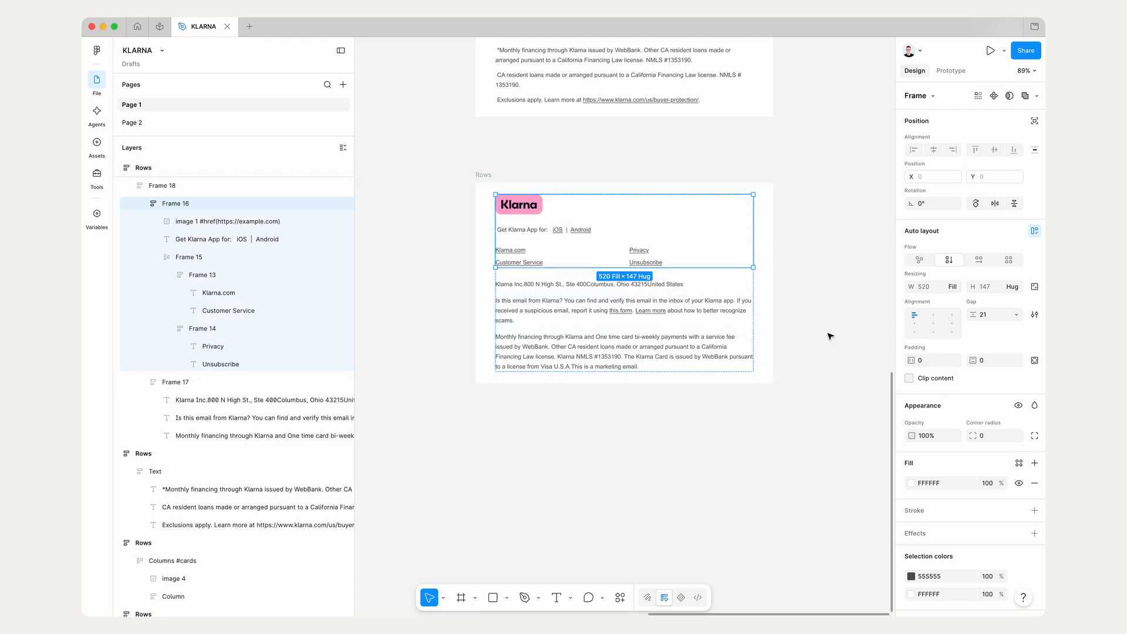
pyautogui.scroll(-3, 969, 398)
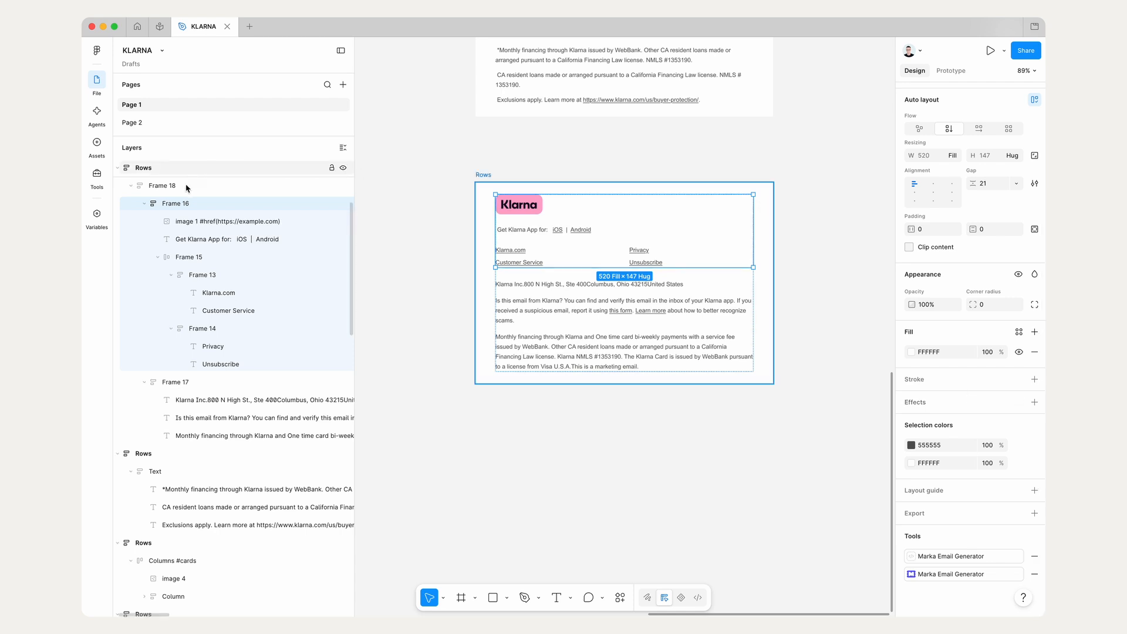
pyautogui.click(144, 203)
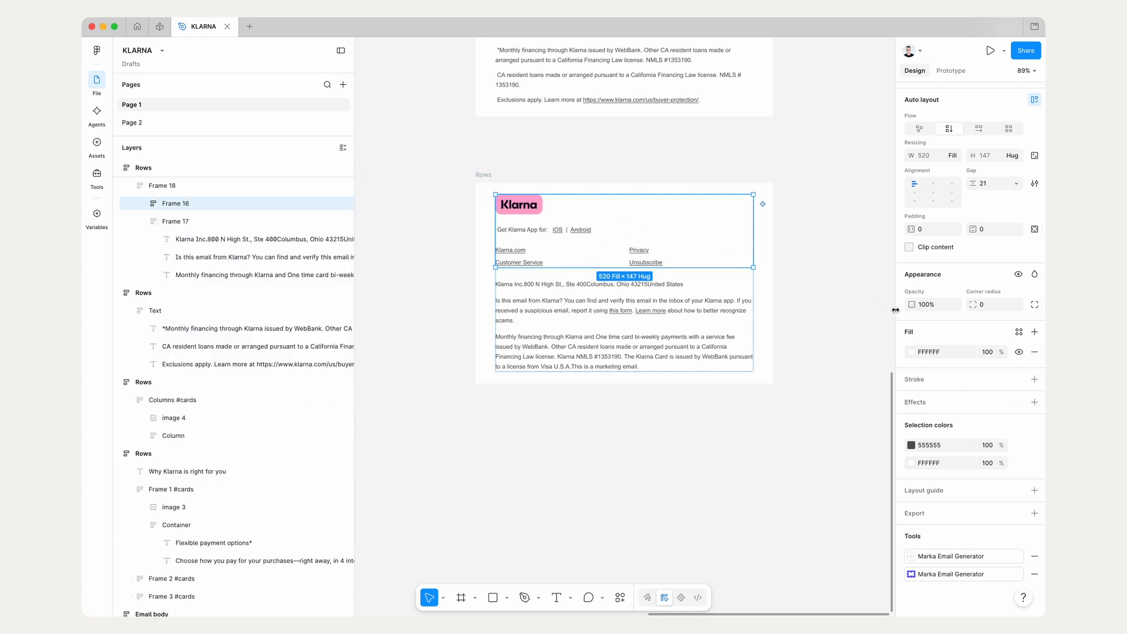
pyautogui.click(1034, 380)
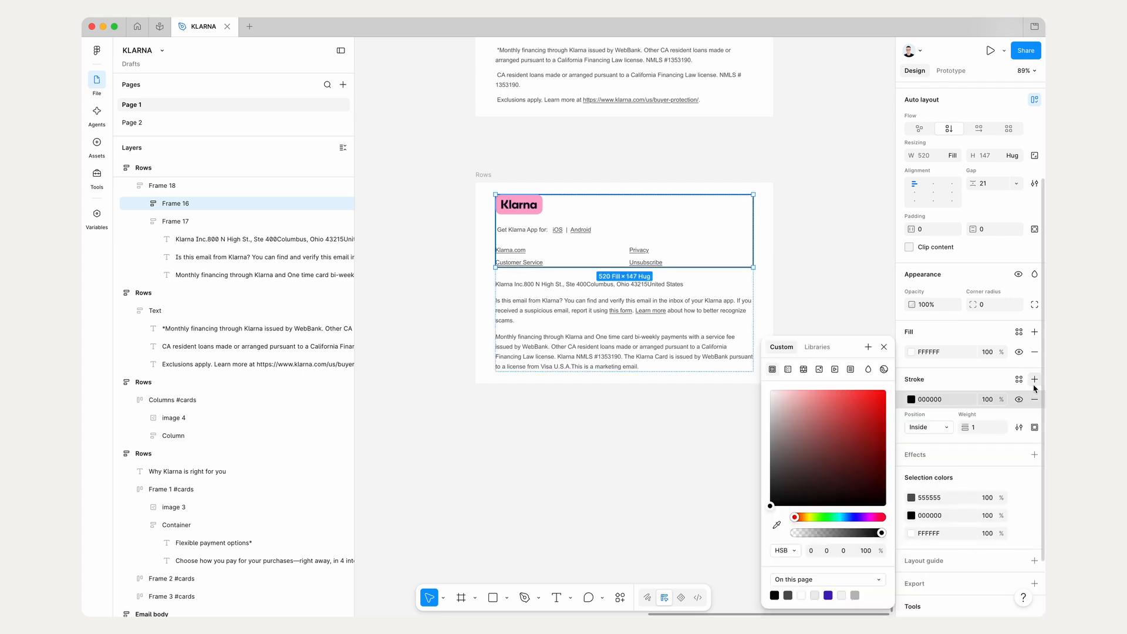
pyautogui.click(1036, 427)
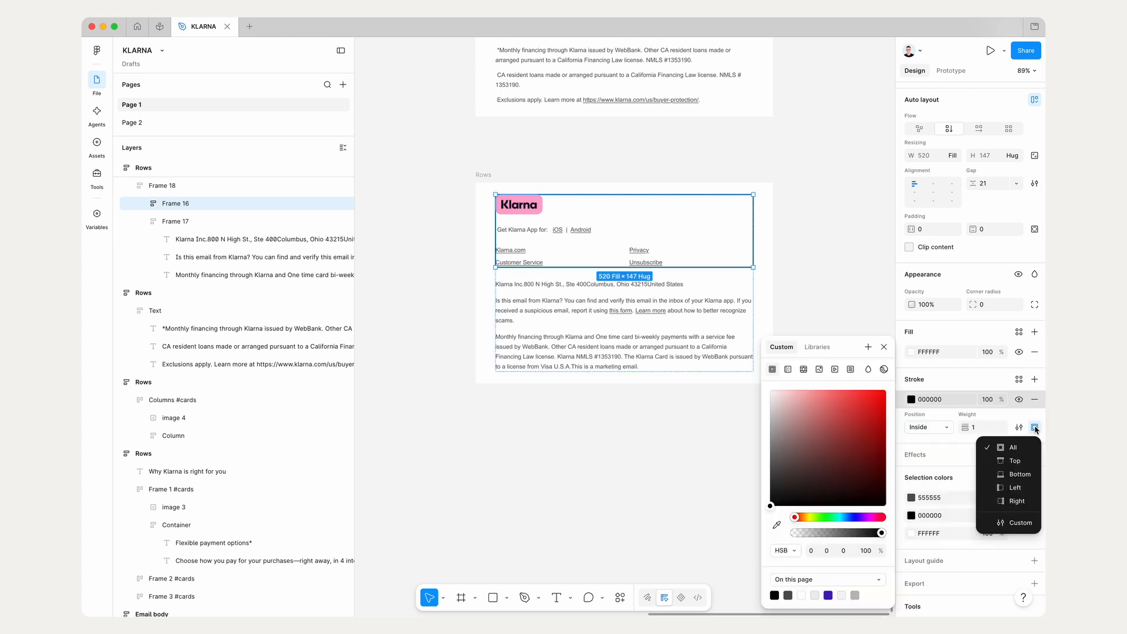
pyautogui.click(1022, 461)
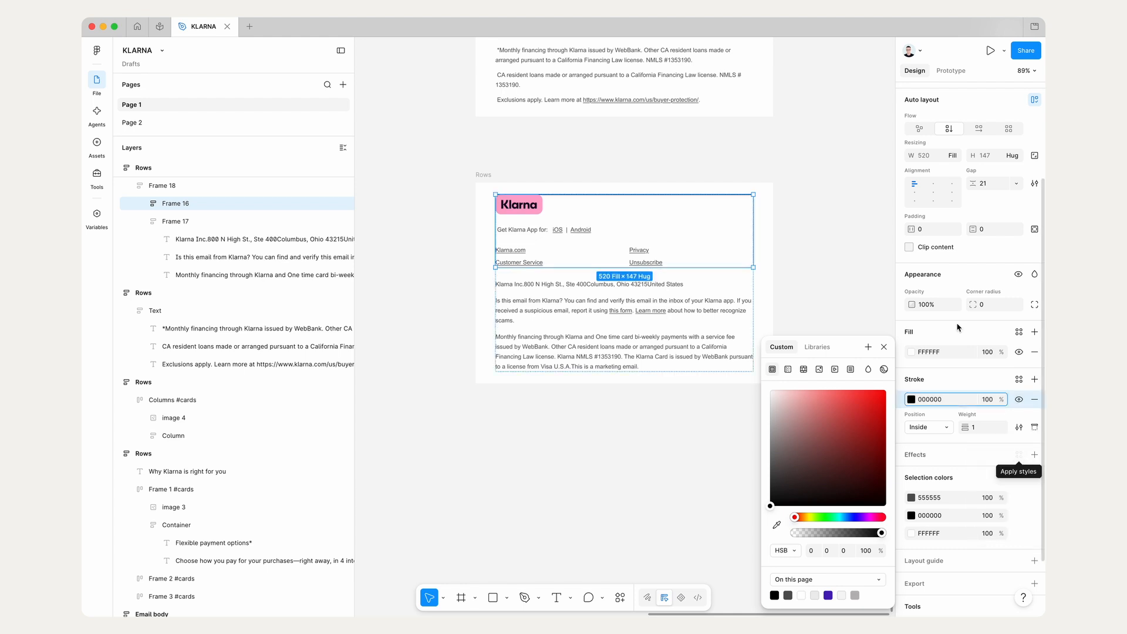
pyautogui.scroll(5, 615, 235)
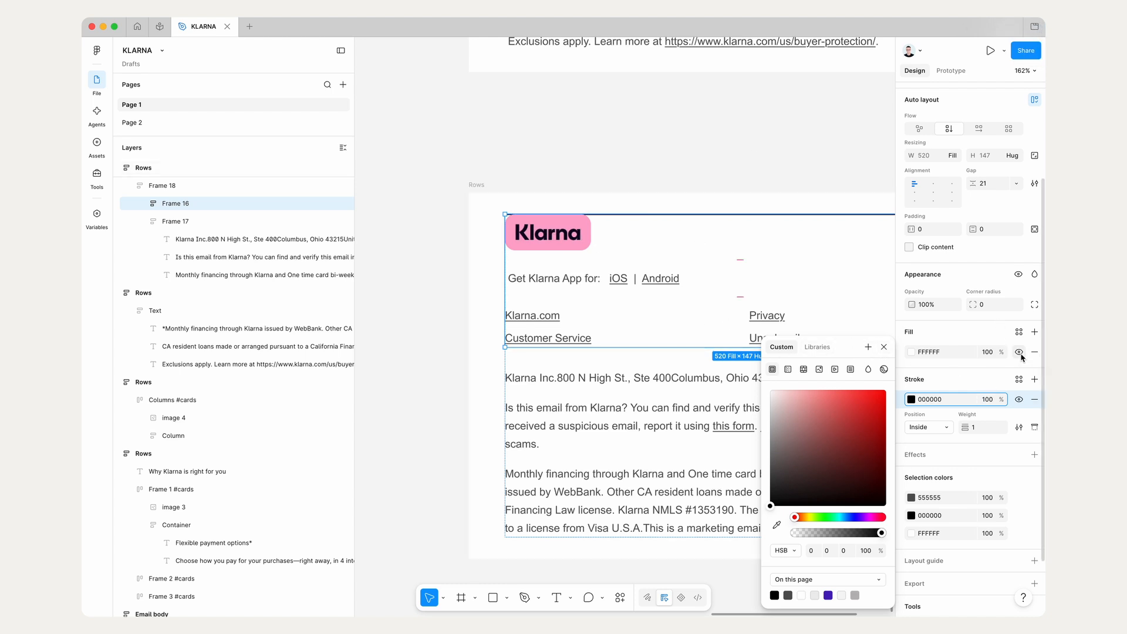
pyautogui.click(884, 347)
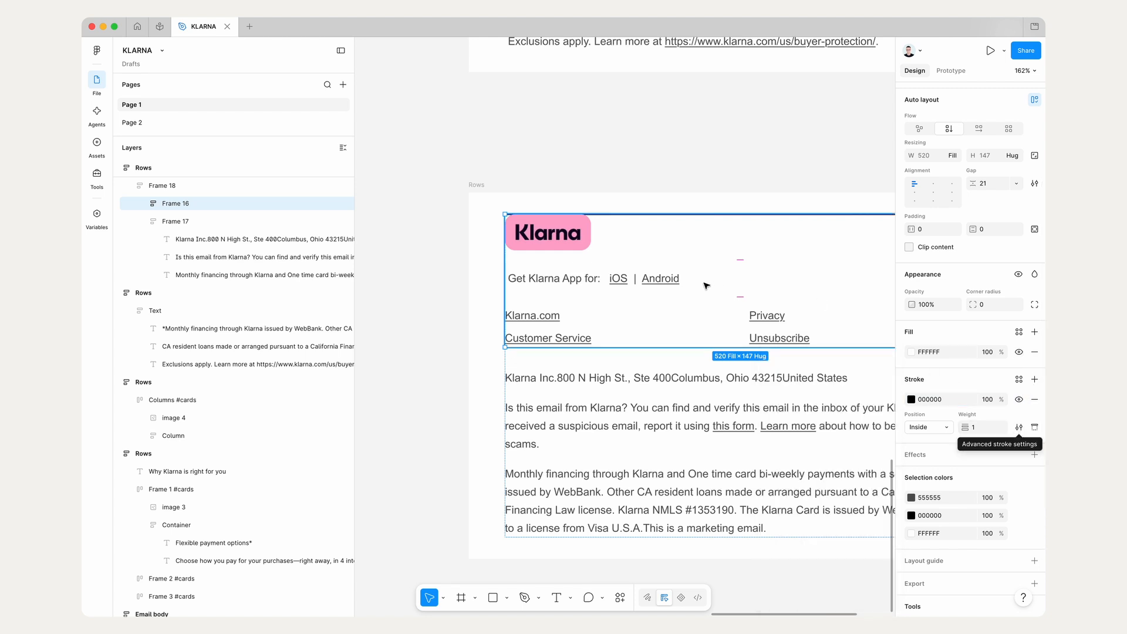
# Step: Set the top padding of the footer's logo and links frame to 20, leaving its other sides alone
pyautogui.hscroll(2, 804, 286)
pyautogui.scroll(-1, 804, 286)
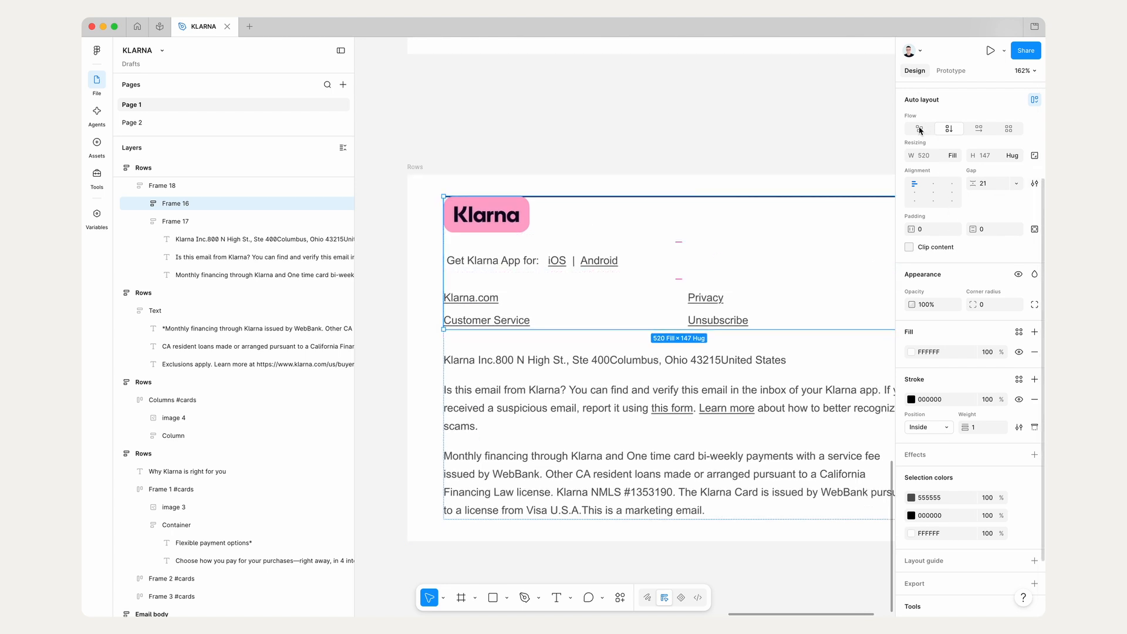
pyautogui.click(1035, 230)
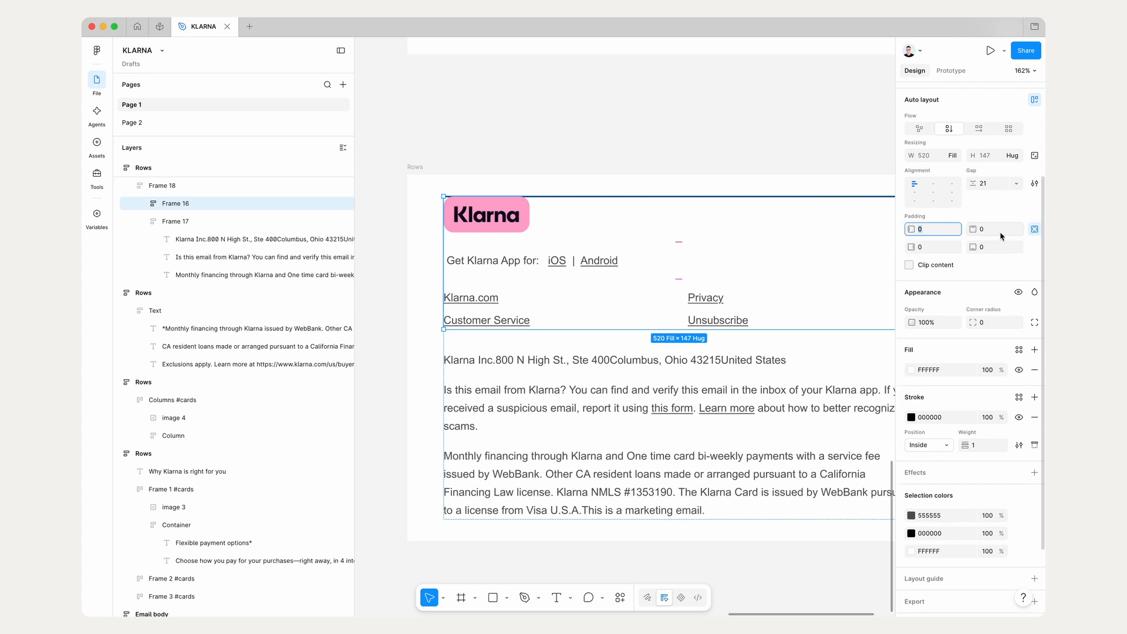
pyautogui.click(1001, 233)
pyautogui.press('Up')
pyautogui.press('Up')
pyautogui.press('Up')
pyautogui.press('Up')
pyautogui.press('Up')
pyautogui.press('Up')
pyautogui.press('Up')
pyautogui.press('Up')
pyautogui.press('Up')
pyautogui.press('Up')
pyautogui.press('Up')
pyautogui.press('Up')
pyautogui.press('Up')
pyautogui.press('Up')
pyautogui.press('Up')
pyautogui.press('Up')
pyautogui.press('Up')
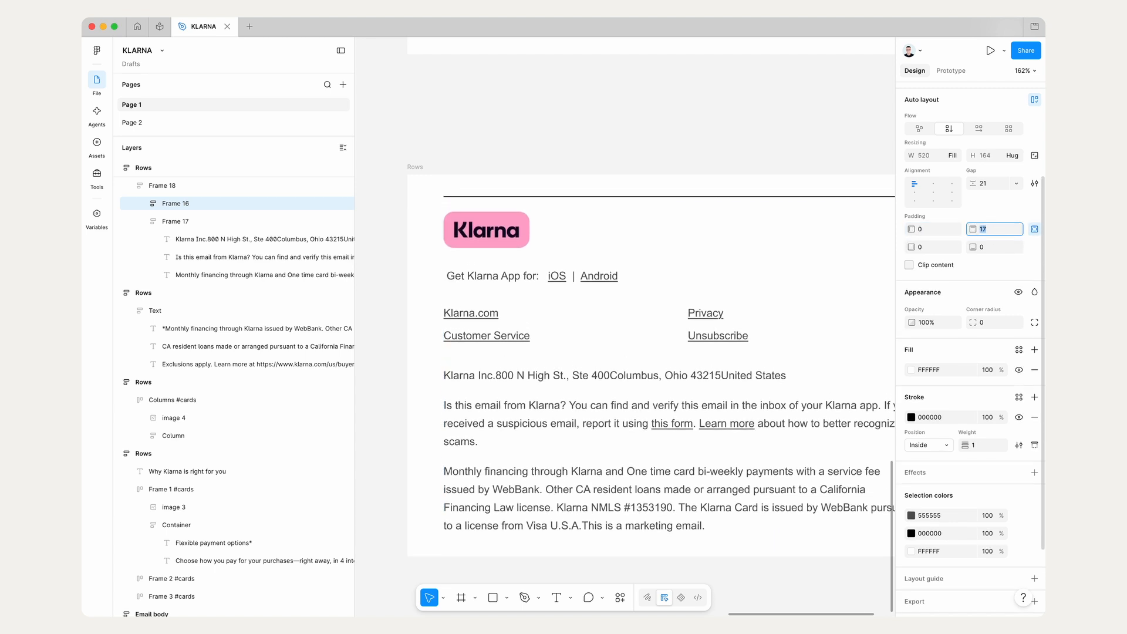
pyautogui.press('Up')
pyautogui.press('Up')
pyautogui.press('Up')
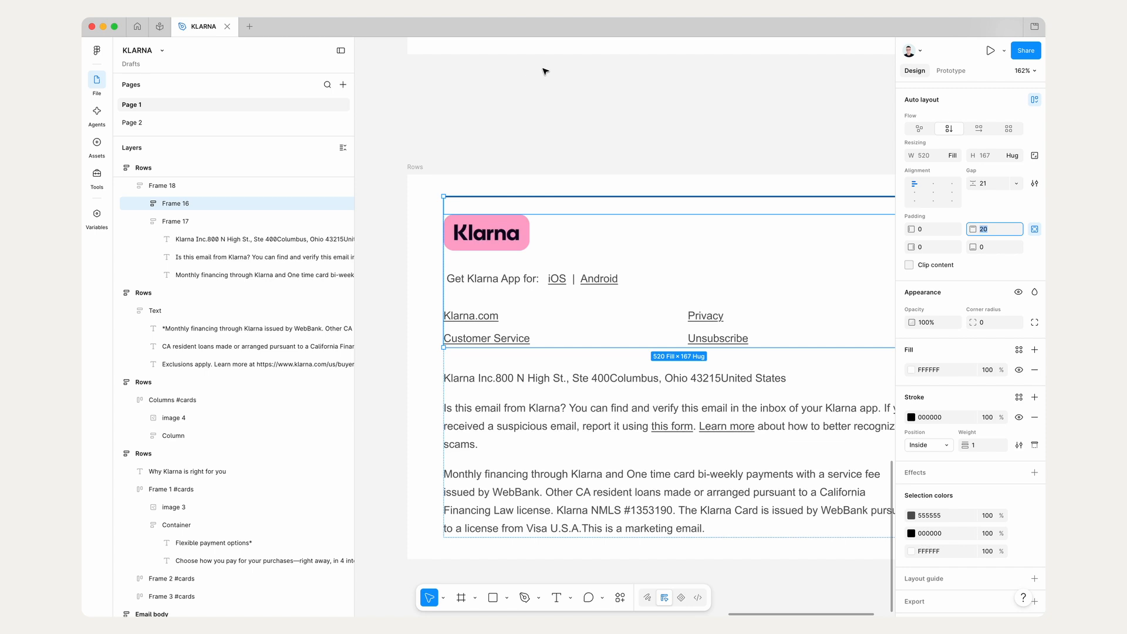
pyautogui.click(545, 71)
# Step: Change the top stroke of the logo and links frame to light grey C8C8C8
pyautogui.click(501, 219)
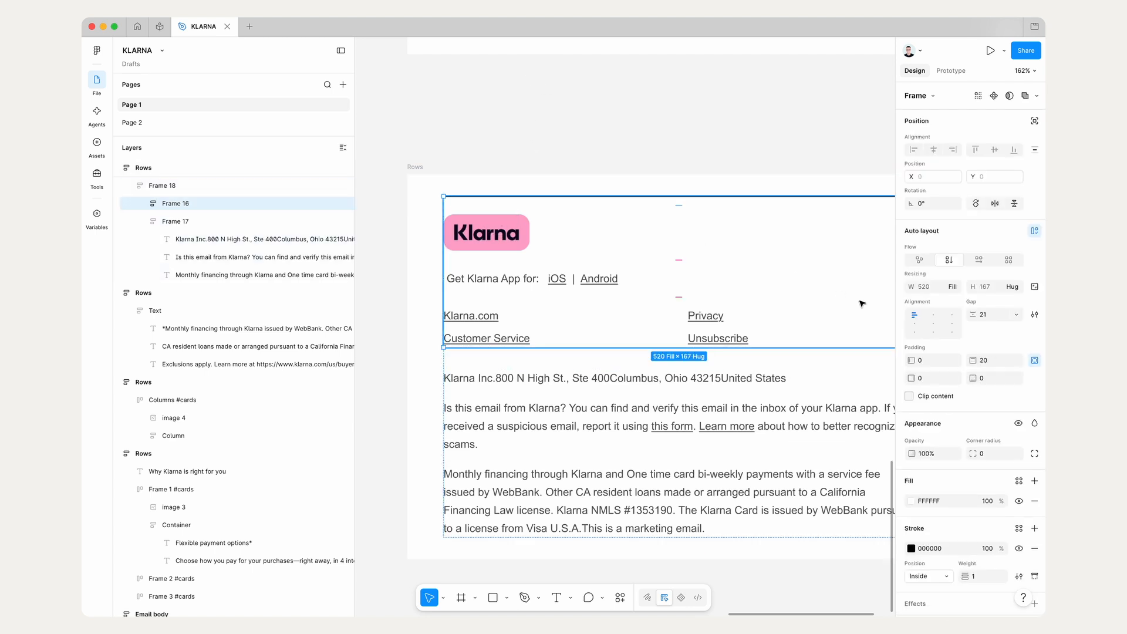
pyautogui.click(914, 550)
pyautogui.moveTo(838, 456)
pyautogui.mouseDown()
pyautogui.moveTo(730, 433)
pyautogui.moveTo(717, 415)
pyautogui.mouseUp()
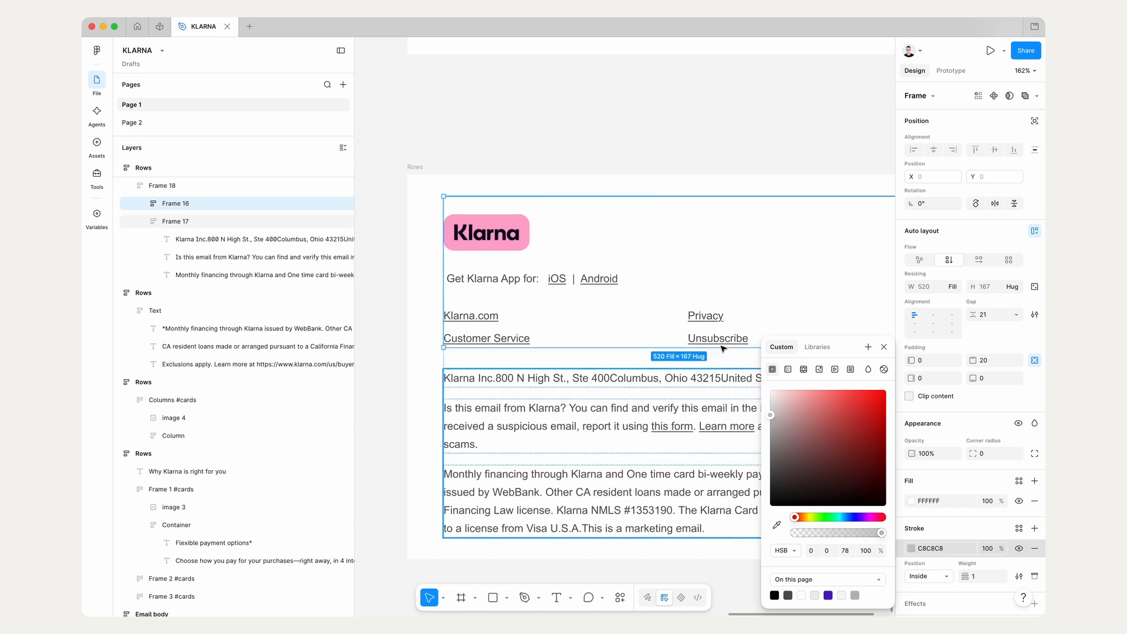
pyautogui.click(706, 133)
# Step: Rename the Rows card that holds the logo, links and legal text to Footer
pyautogui.scroll(-5, 707, 134)
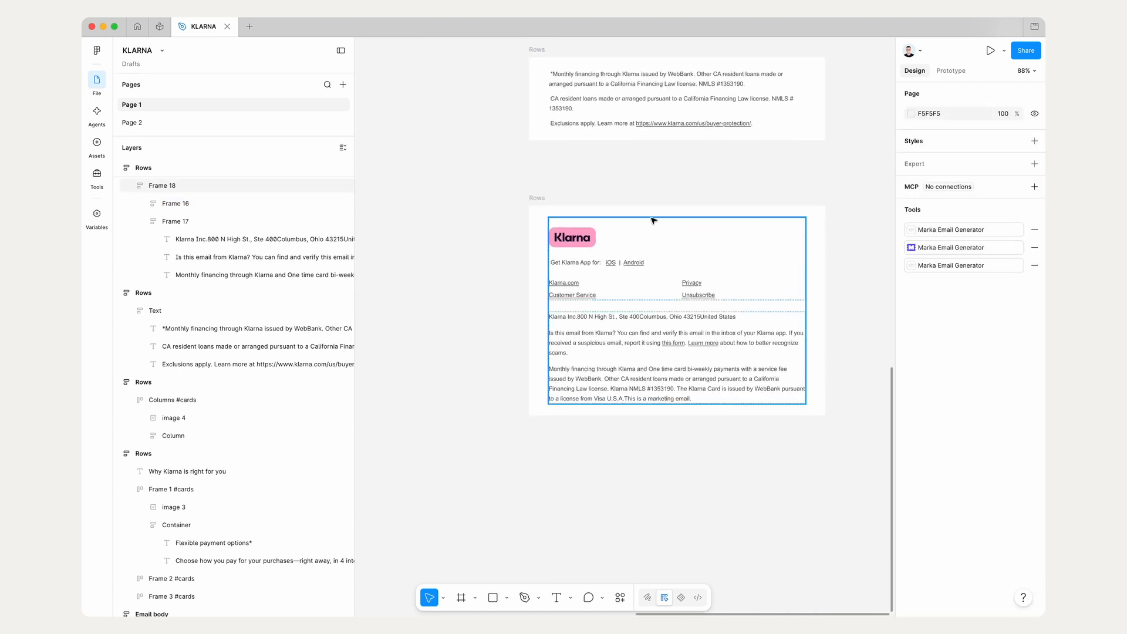
pyautogui.doubleClick(536, 198)
pyautogui.write('Foo')
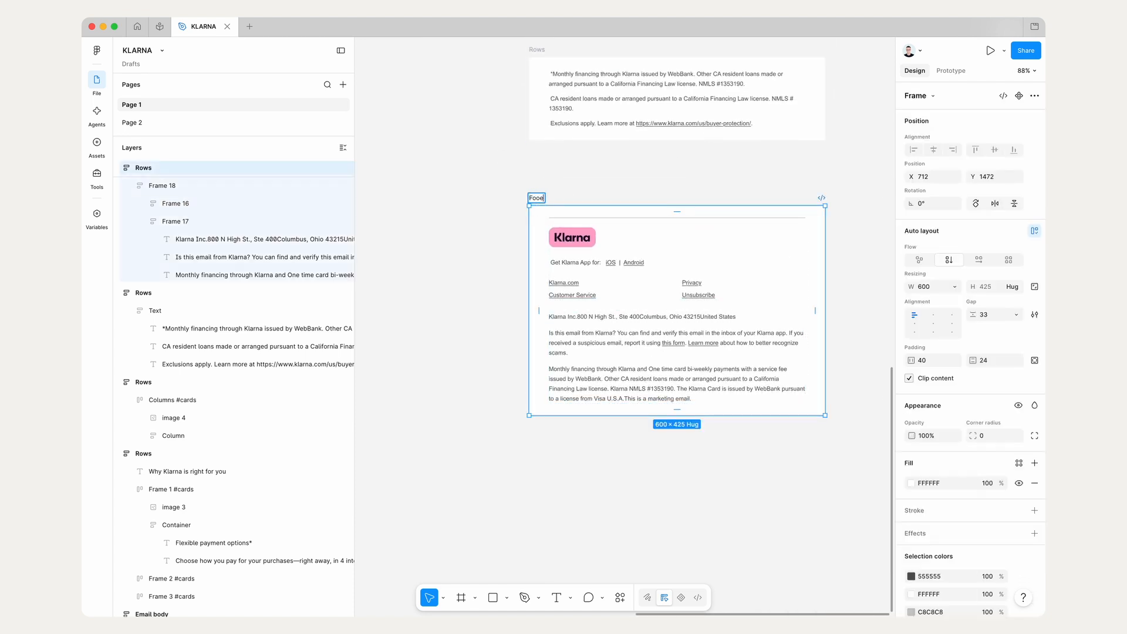
pyautogui.write('ter')
pyautogui.press('Return')
pyautogui.click(597, 184)
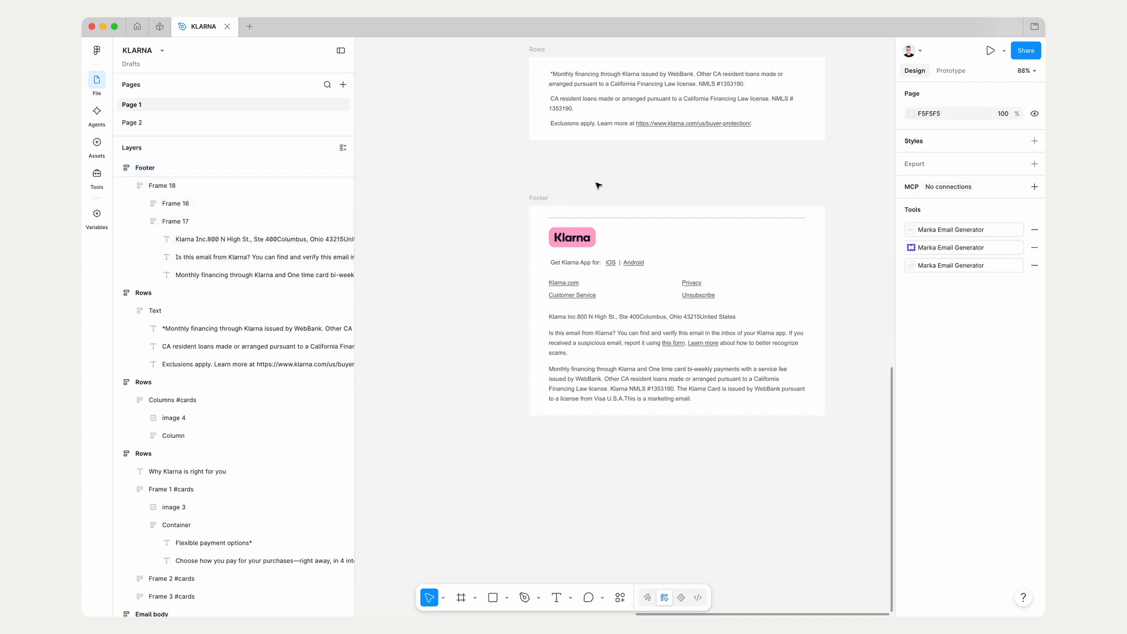
pyautogui.click(544, 198)
pyautogui.click(806, 185)
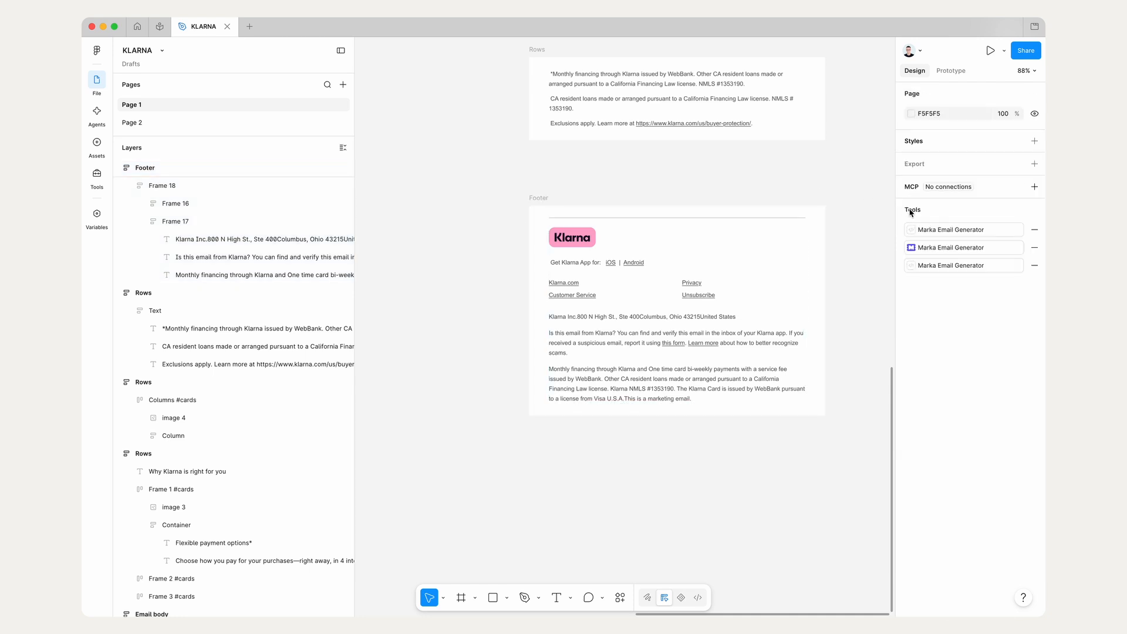
# Step: Preview the Footer card in the Marka Email Generator plugin and close the preview
pyautogui.click(939, 247)
pyautogui.click(579, 207)
pyautogui.click(404, 90)
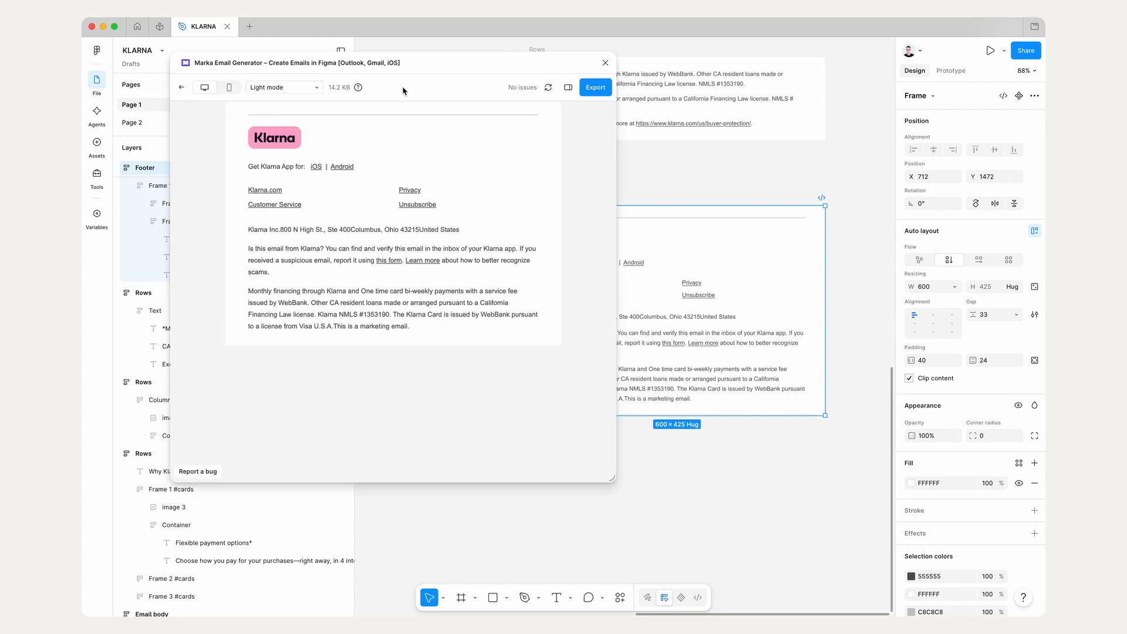
pyautogui.moveTo(611, 476); pyautogui.dragTo(571, 528)
pyautogui.click(563, 62)
# Step: Wrap all the email section cards, from Header down to Footer, in one vertical auto layout frame
pyautogui.scroll(-5, 564, 129)
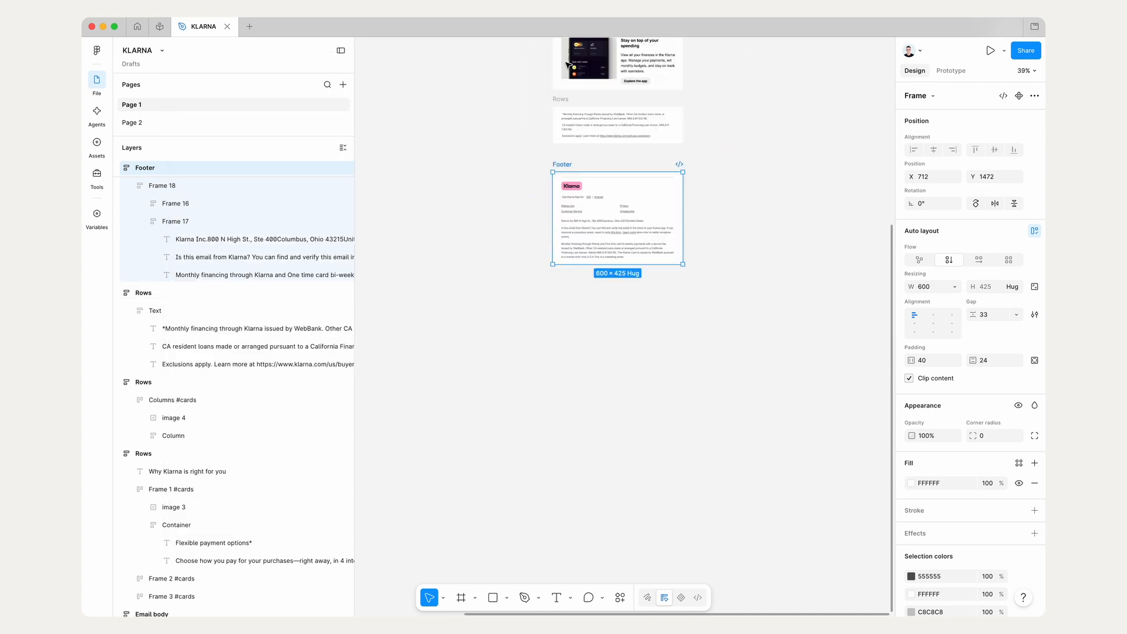
pyautogui.scroll(5, 587, 265)
pyautogui.scroll(-5, 730, 399)
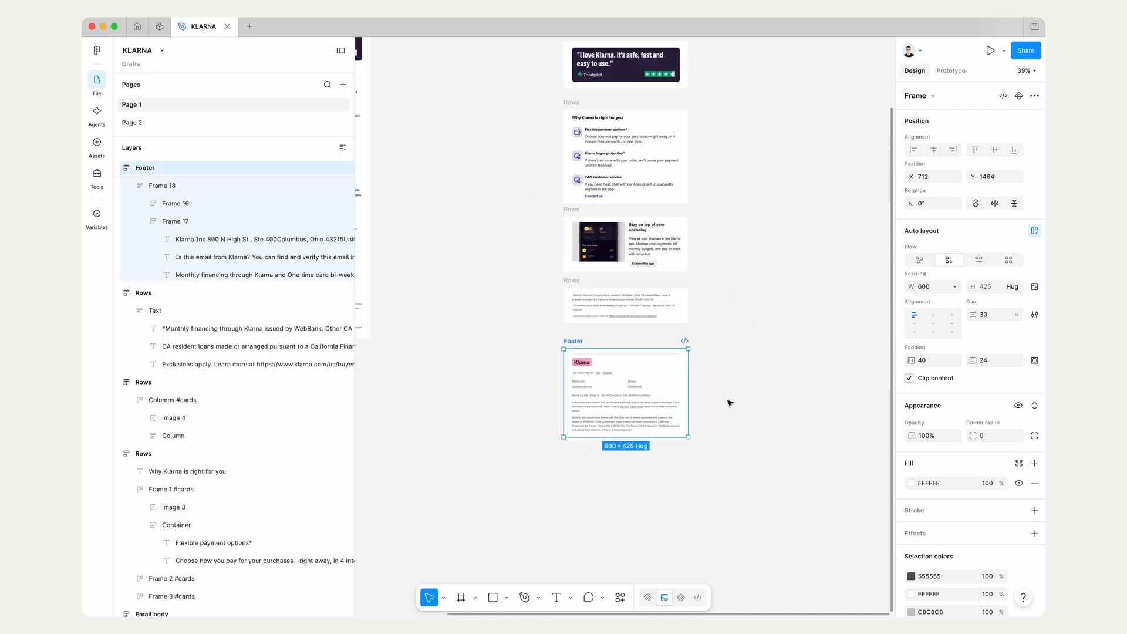
pyautogui.moveTo(595, 530); pyautogui.dragTo(769, 113)
pyautogui.hotkey('shift', '2')
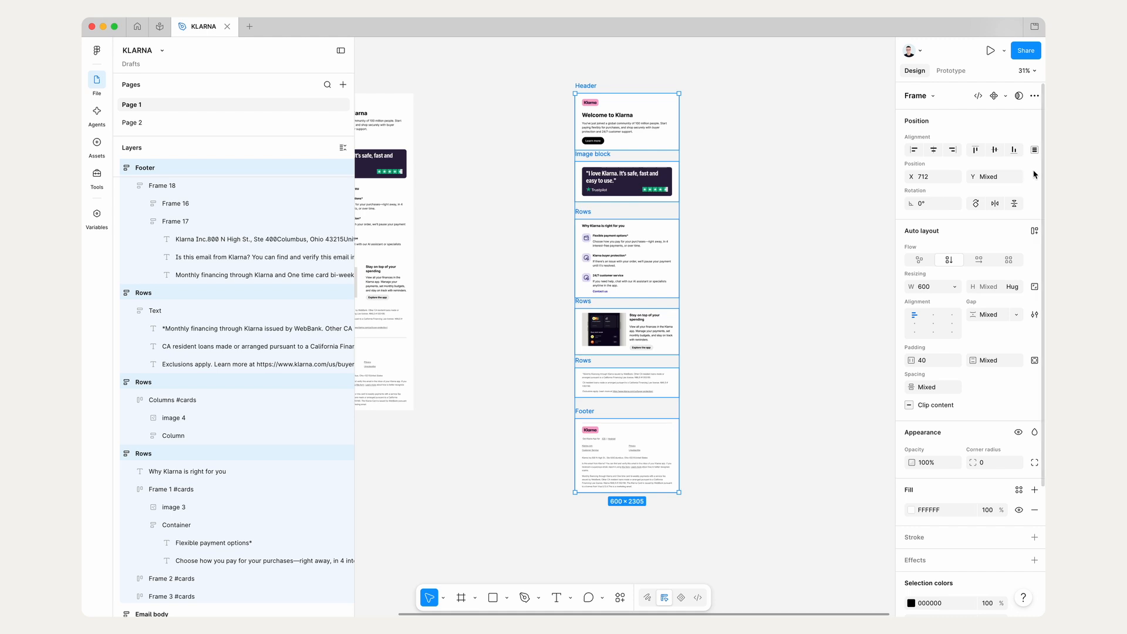
pyautogui.moveTo(518, 71); pyautogui.dragTo(716, 532)
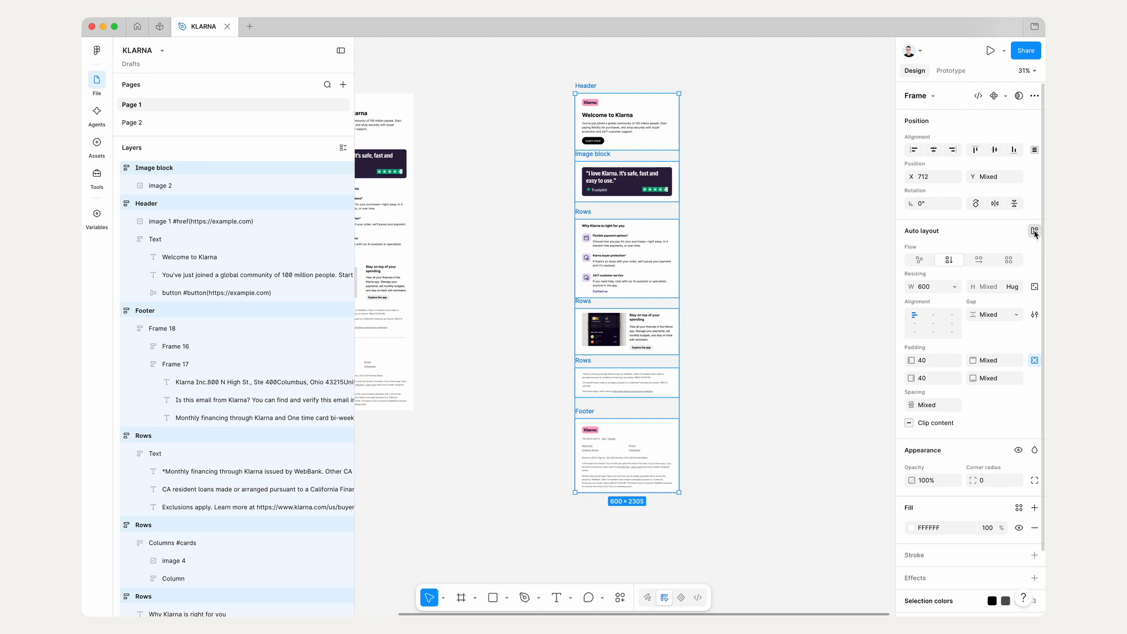
pyautogui.click(1034, 231)
# Step: Set the full email frame's gap to 0 and give it a white FFFFFF fill
pyautogui.click(998, 318)
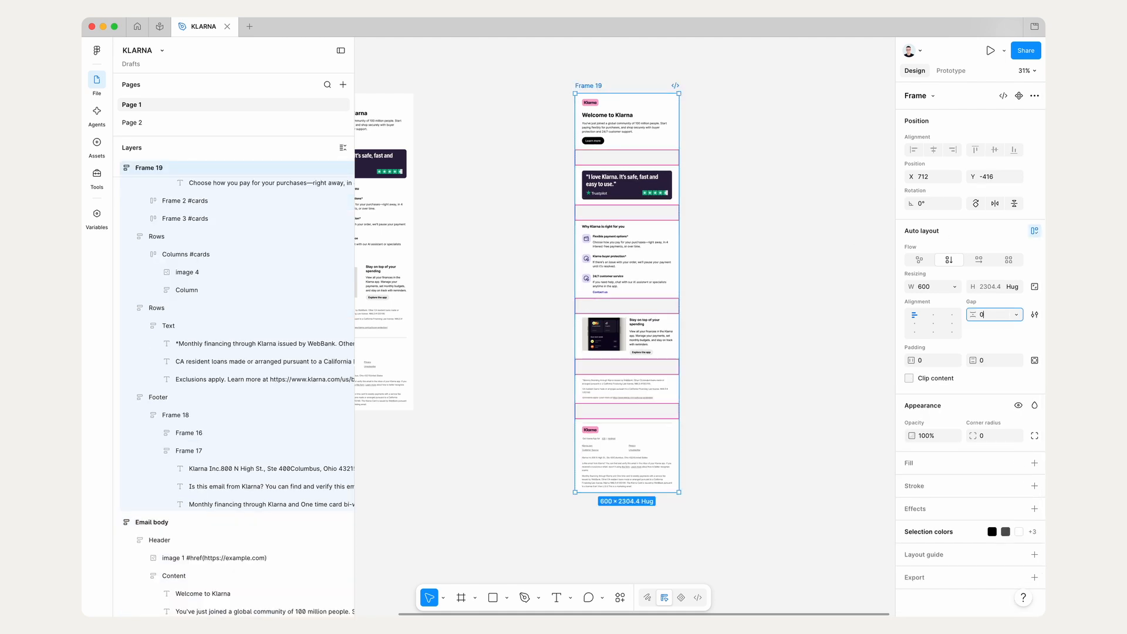
pyautogui.write('0')
pyautogui.press('Return')
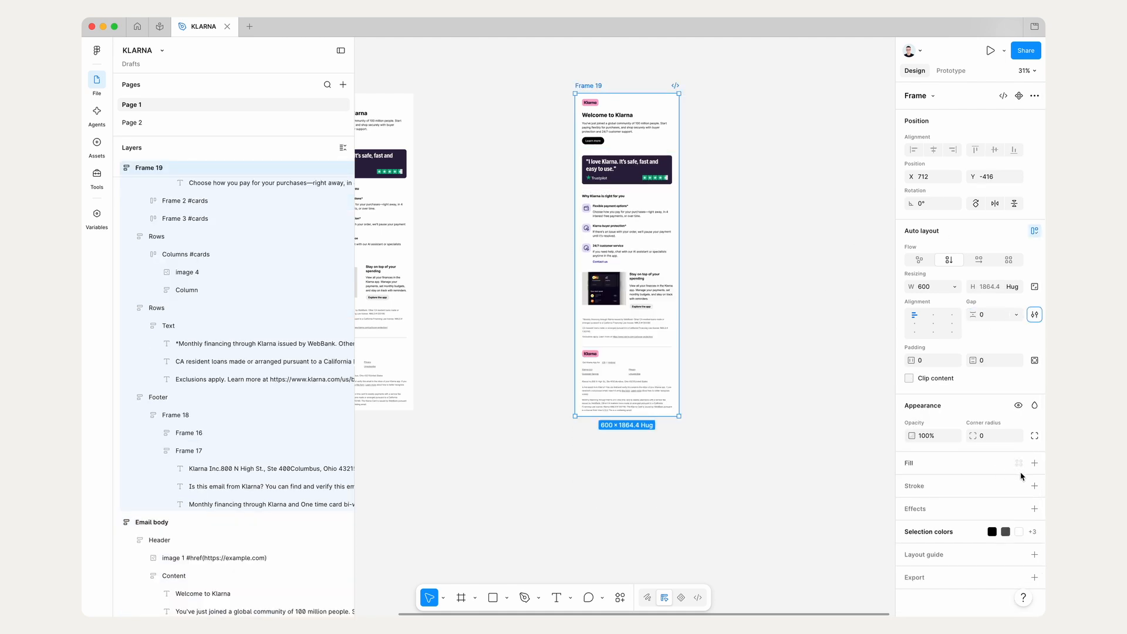
pyautogui.click(1034, 463)
pyautogui.click(777, 524)
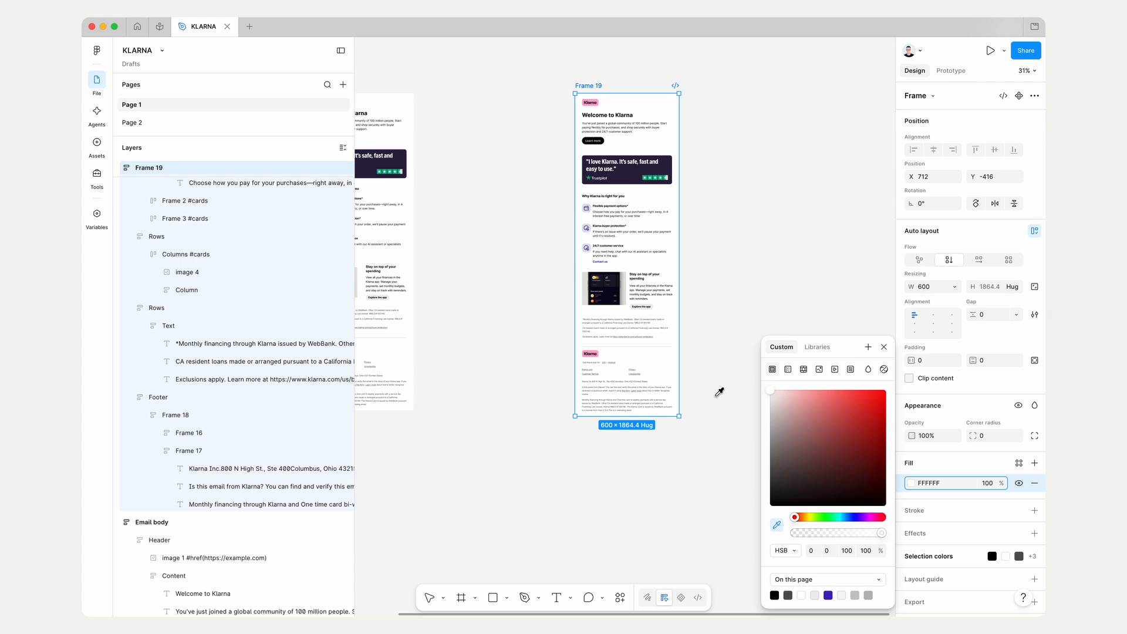
pyautogui.click(668, 371)
pyautogui.click(712, 349)
pyautogui.scroll(3, 712, 349)
pyautogui.click(717, 352)
pyautogui.scroll(2, 719, 353)
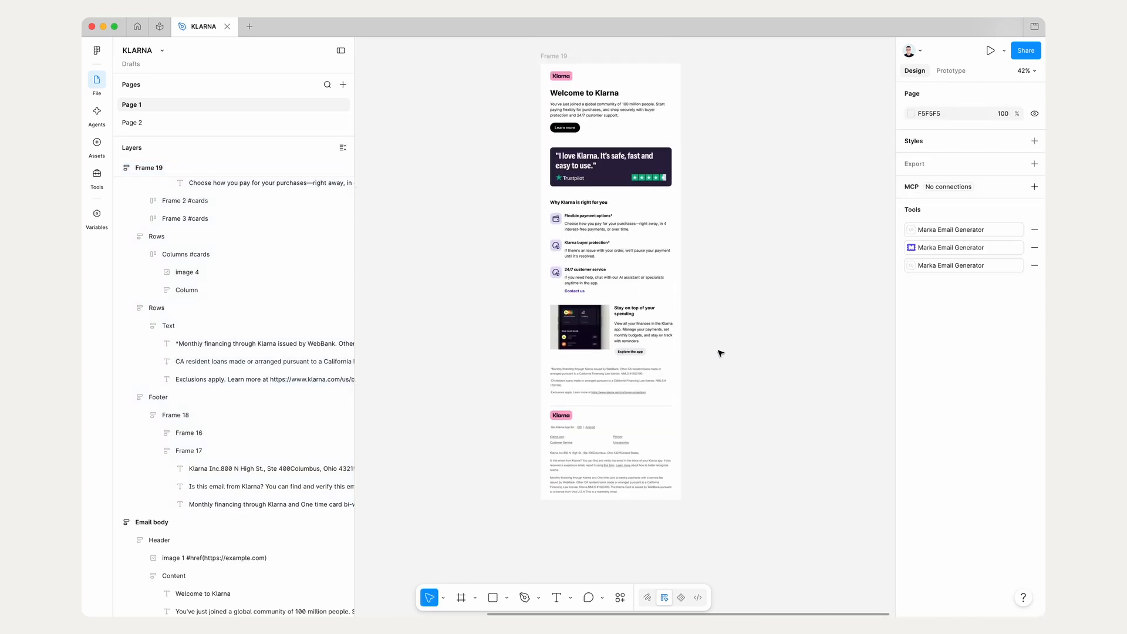
# Step: Preview the full email frame in the Marka Email Generator plugin, scroll through it and resize the preview window
pyautogui.click(945, 248)
pyautogui.scroll(2, 787, 217)
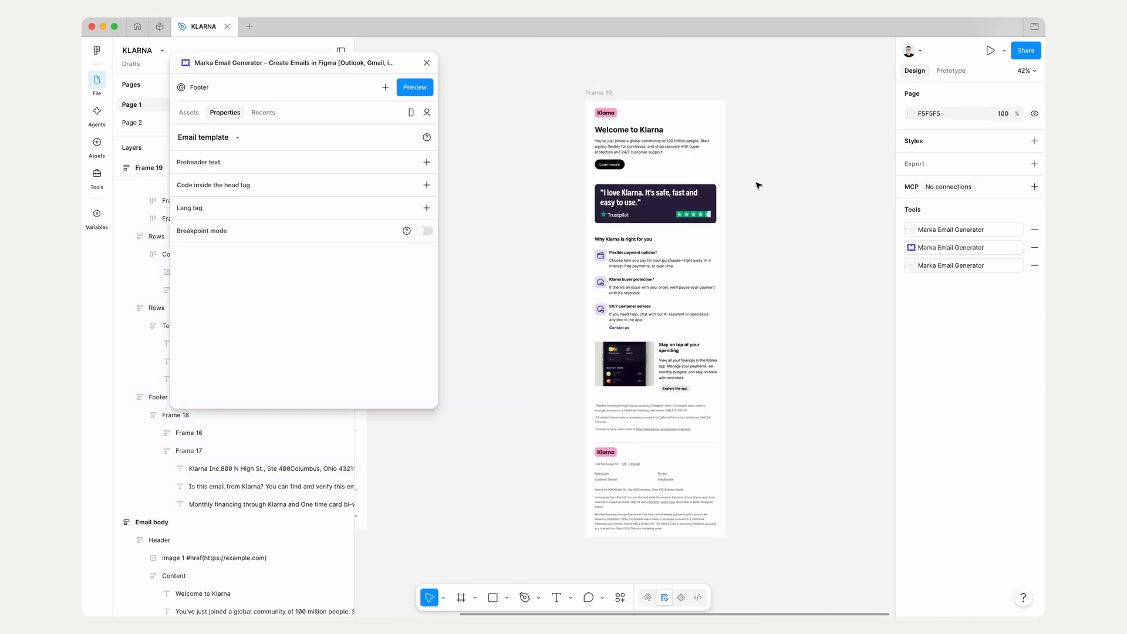
pyautogui.click(589, 94)
pyautogui.click(417, 88)
pyautogui.scroll(-1, 525, 438)
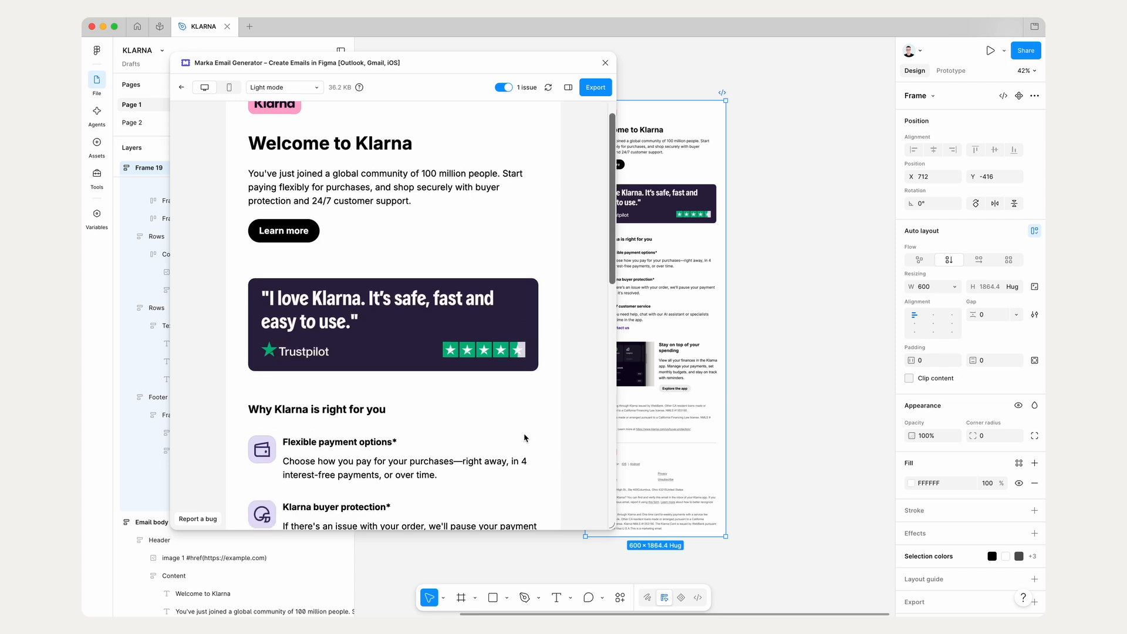
pyautogui.scroll(-8, 525, 438)
pyautogui.moveTo(613, 525); pyautogui.dragTo(396, 536)
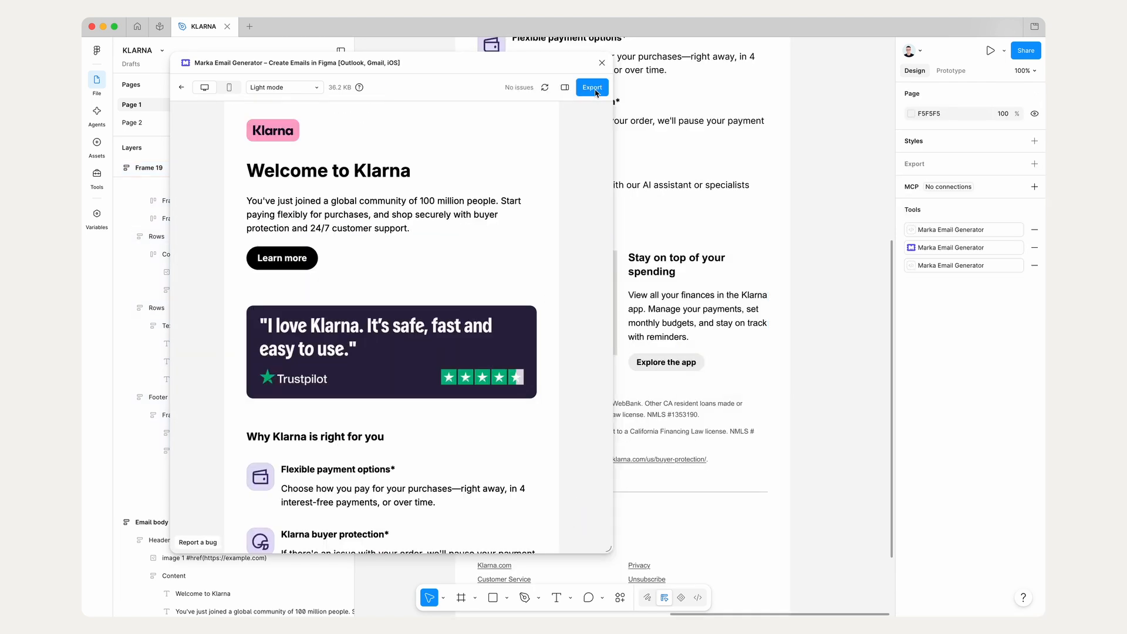
# Step: Open the email's export settings and review the available export formats and platforms, keeping HTML email
pyautogui.click(594, 89)
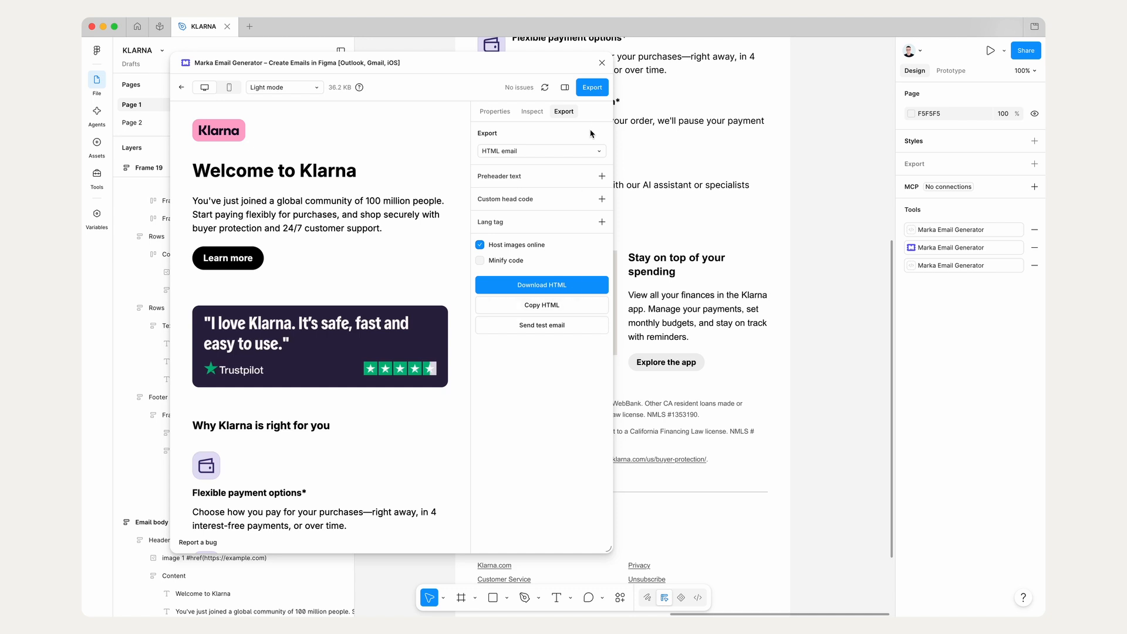
pyautogui.click(577, 150)
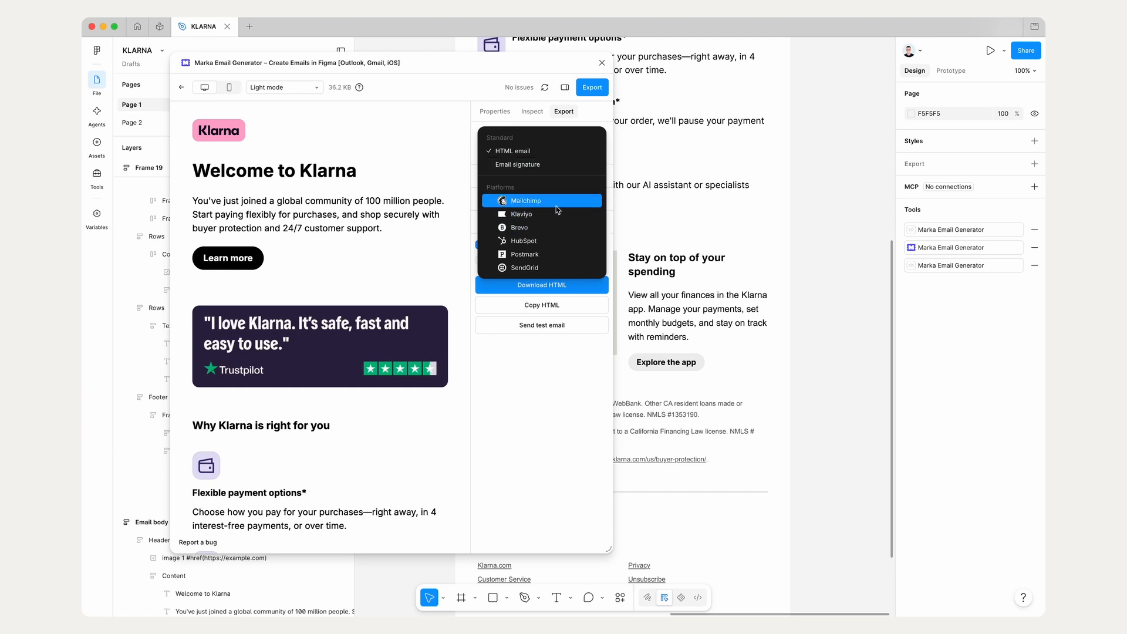
pyautogui.click(531, 411)
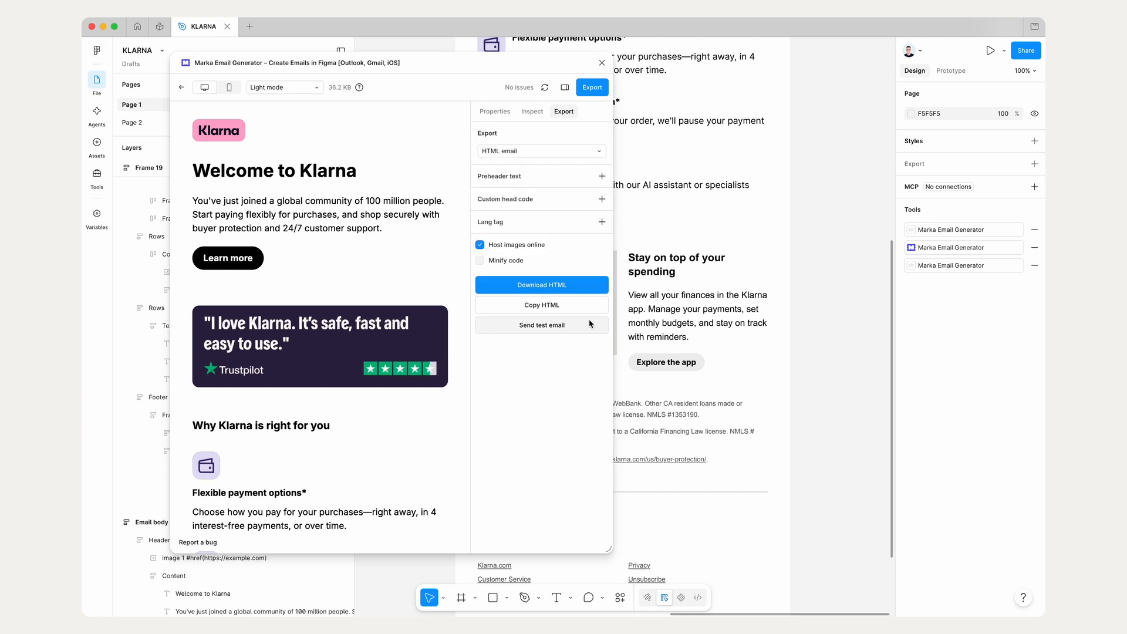